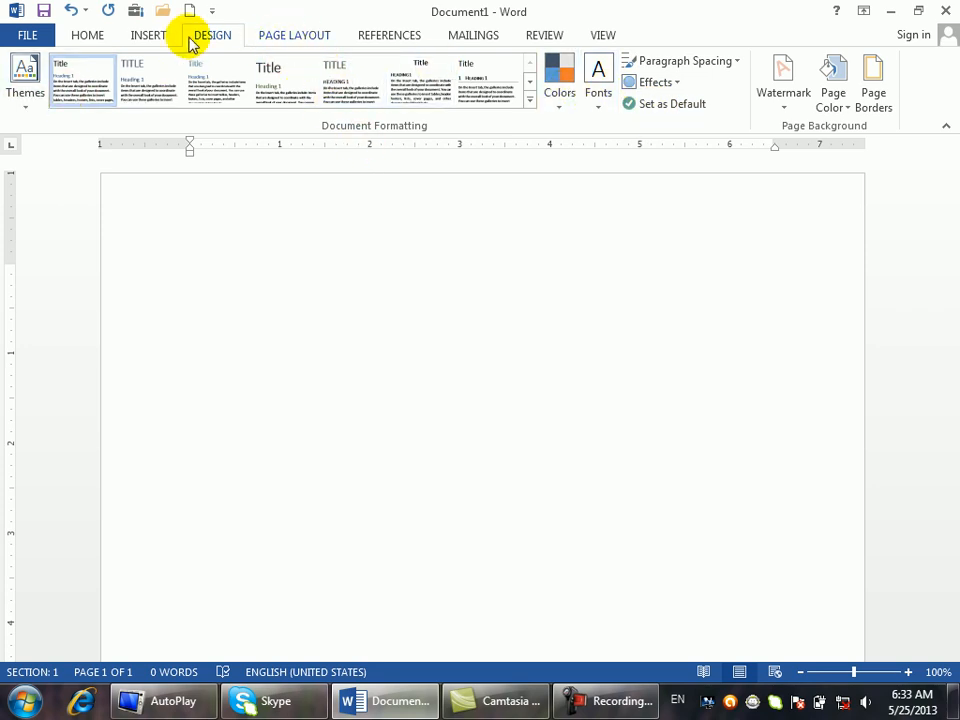
{"action": "left_click", "coordinate": [88, 36]}
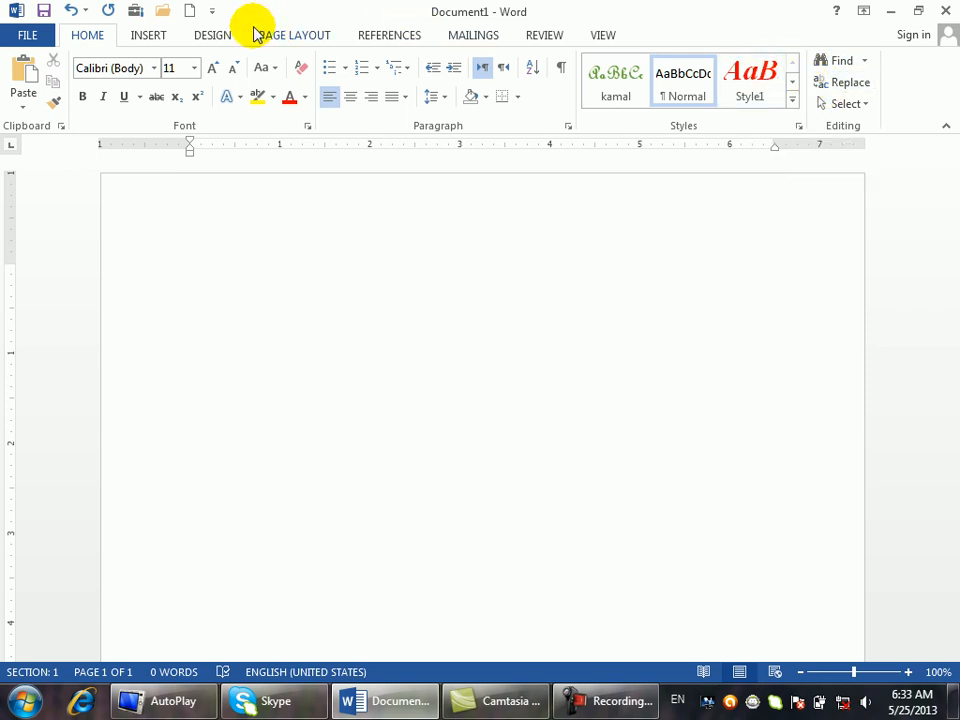
{"action": "left_click", "coordinate": [221, 40]}
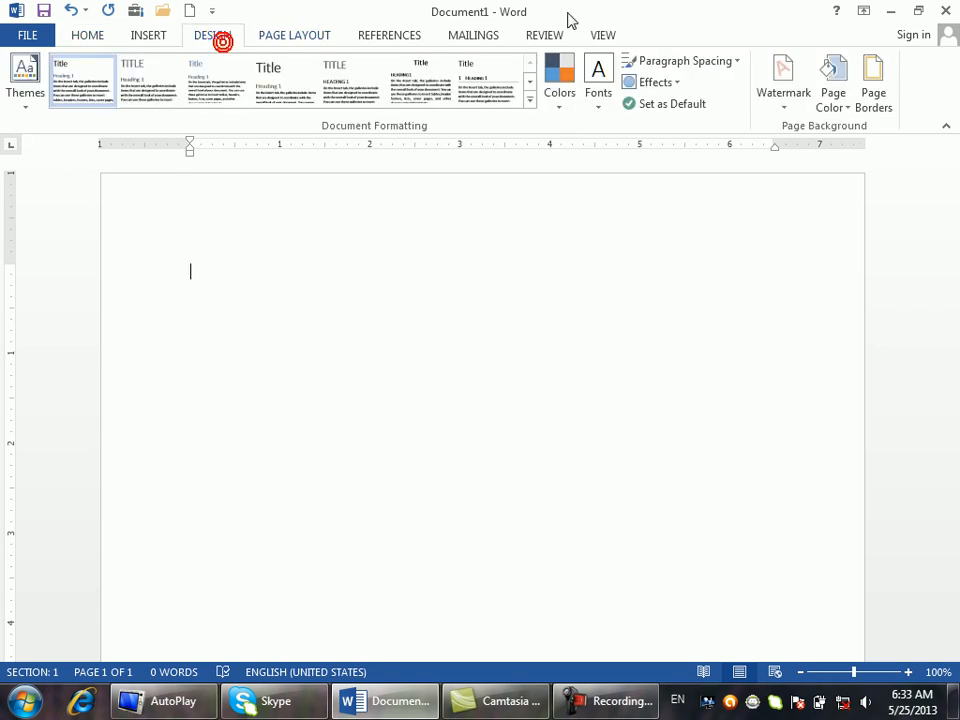
{"action": "left_click", "coordinate": [301, 40]}
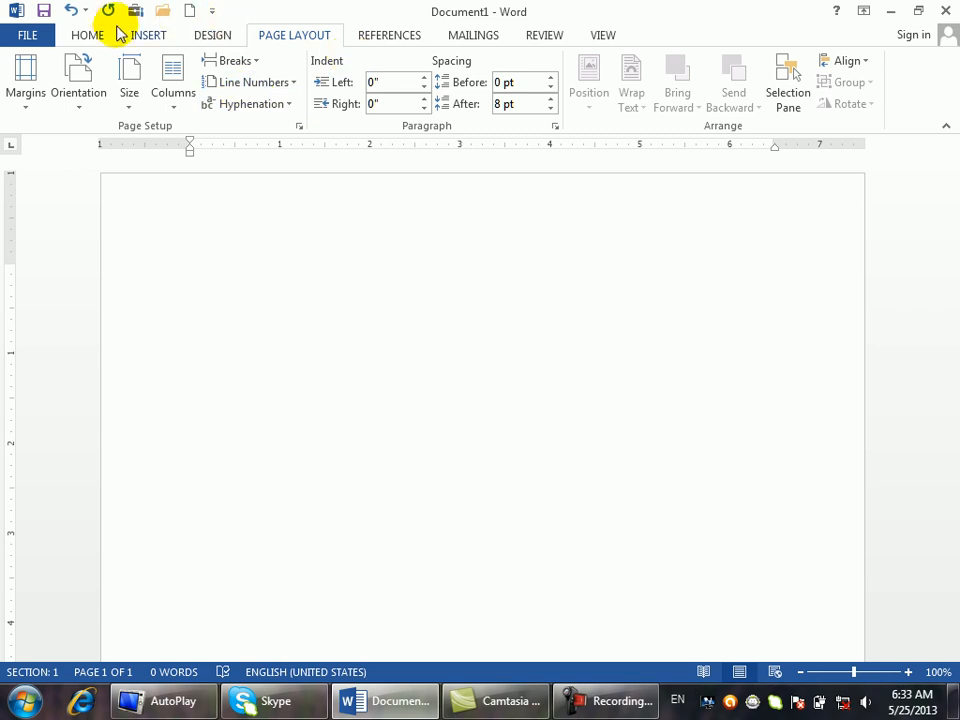
Fill the blank document with sample paragraphs using =rand()
{"action": "left_click", "coordinate": [213, 38]}
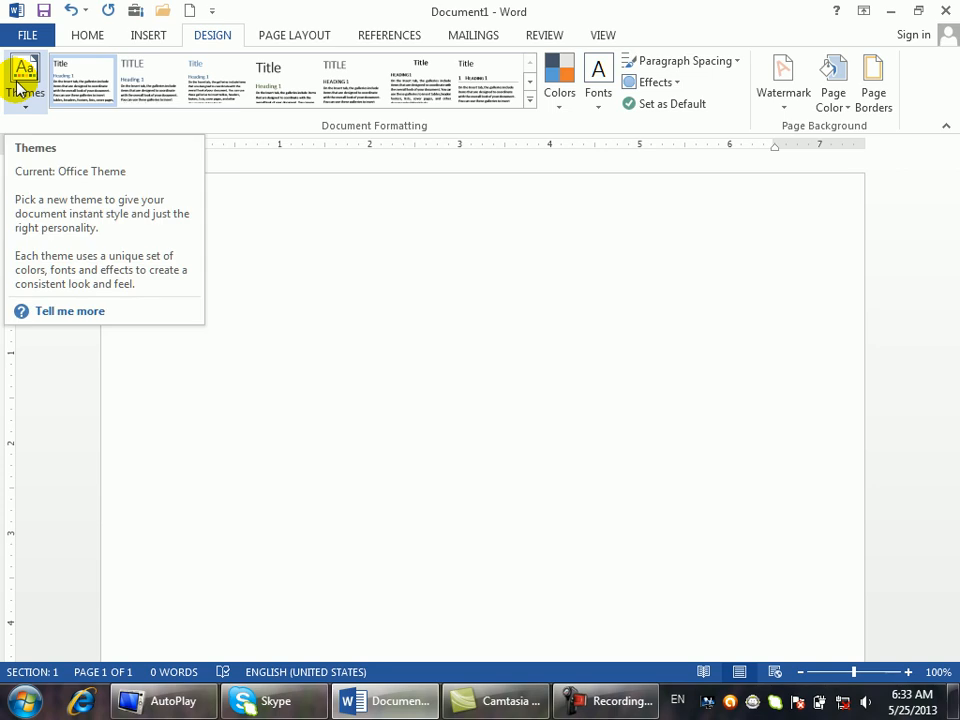
{"action": "type", "text": "=rand("}
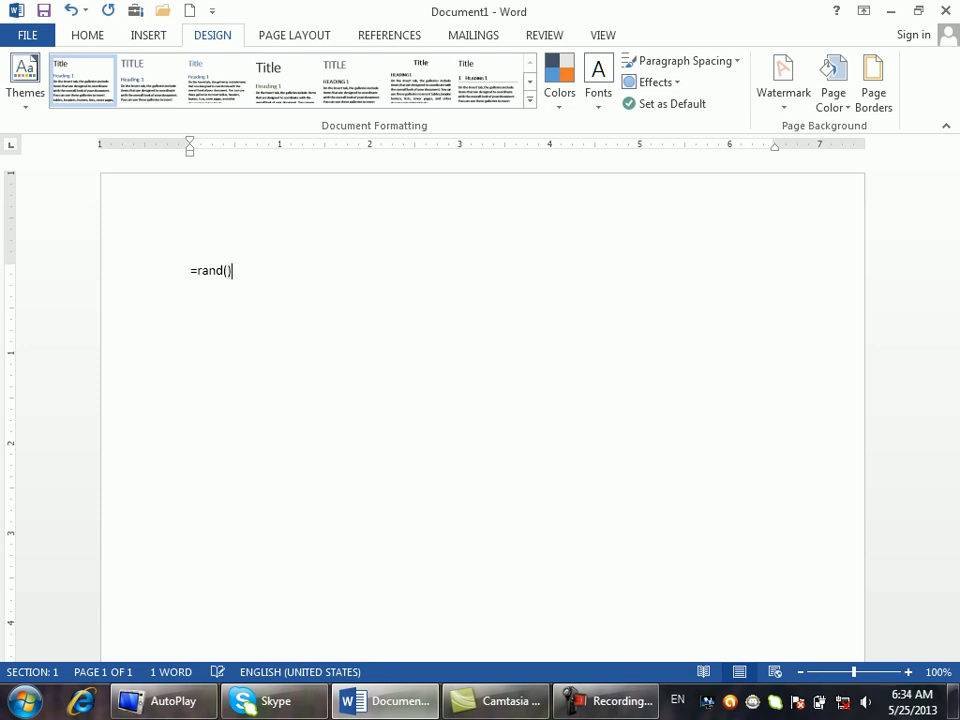
{"action": "key", "text": "Return"}
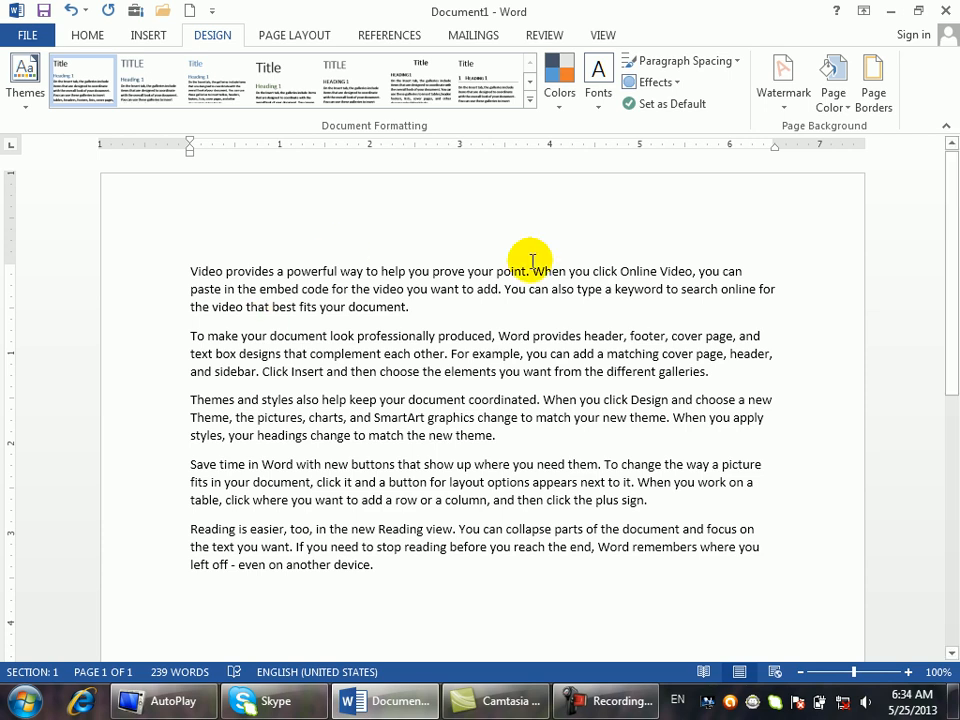
Preview the built-in document themes on all of the sample text without applying one
{"action": "left_click_drag", "start_coordinate": [422, 632], "coordinate": [120, 215]}
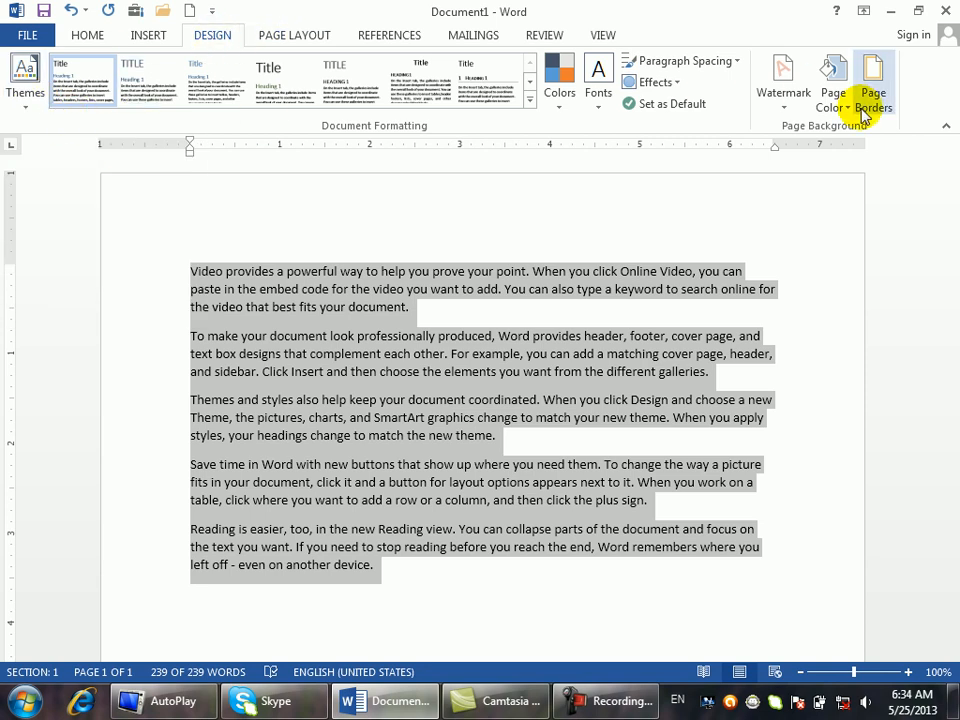
{"action": "left_click", "coordinate": [24, 105]}
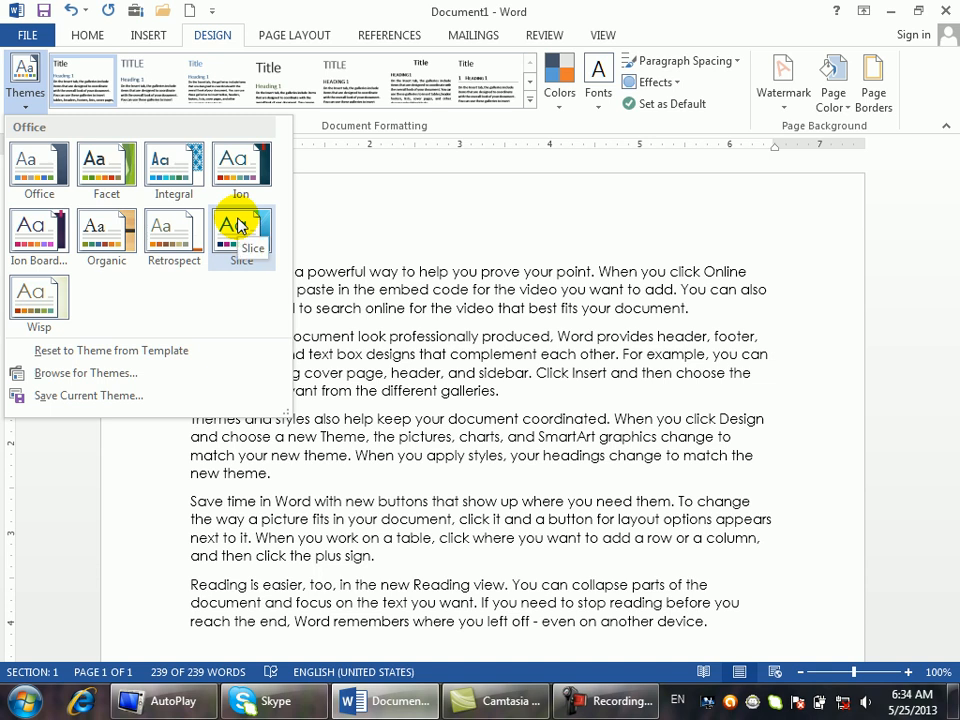
{"action": "left_click", "coordinate": [784, 439]}
{"action": "left_click", "coordinate": [362, 337]}
Apply the Organic theme to the document and reset it to the theme from the template
{"action": "left_click", "coordinate": [27, 88]}
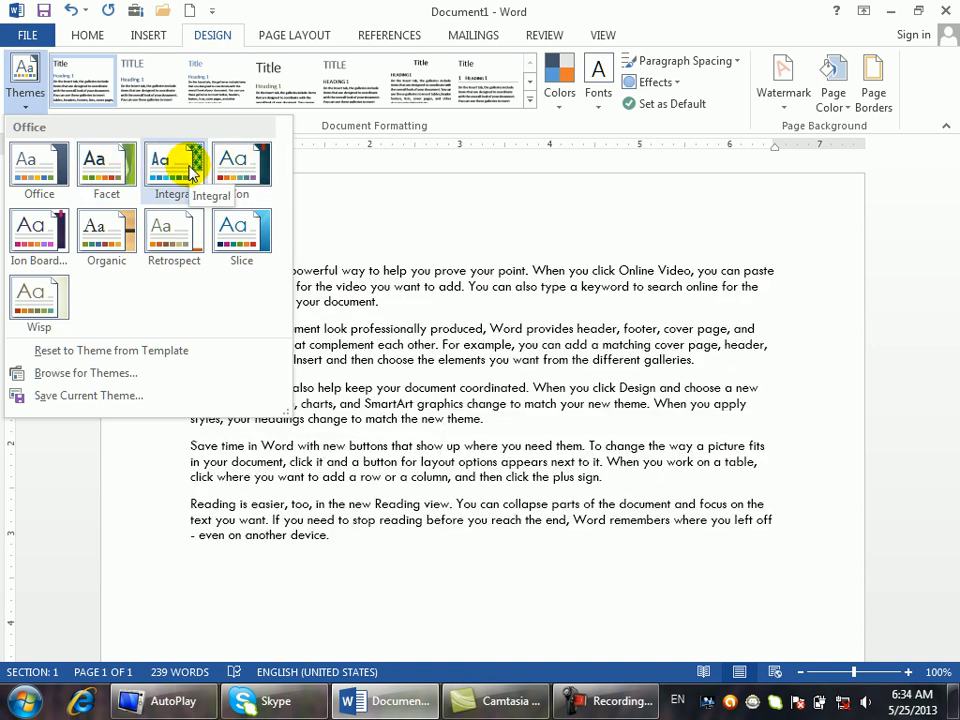
{"action": "left_click", "coordinate": [124, 256]}
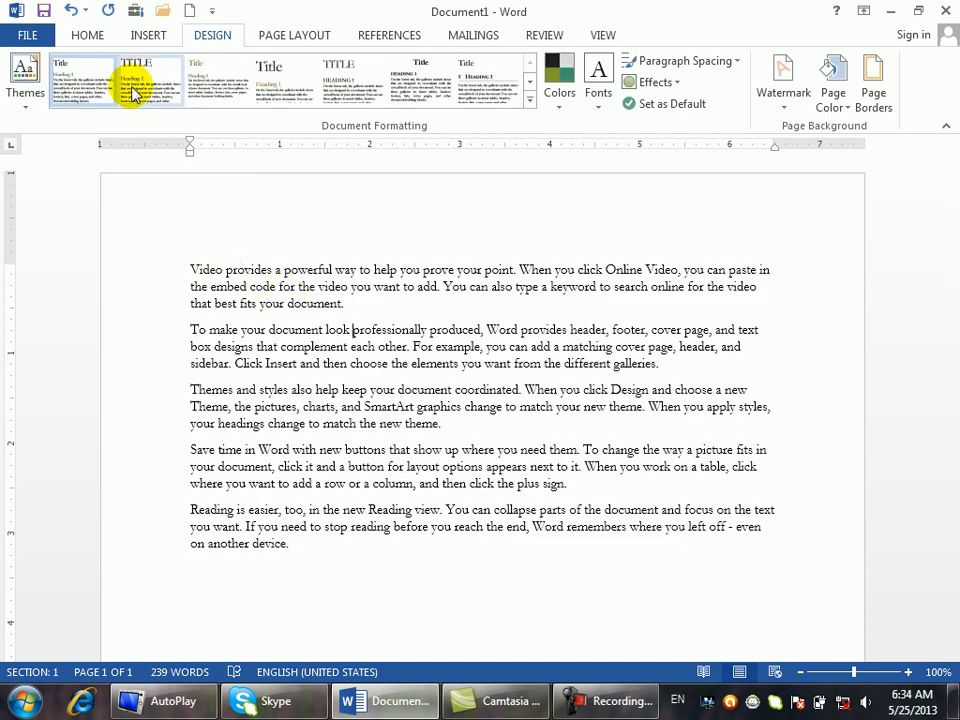
{"action": "left_click", "coordinate": [27, 101]}
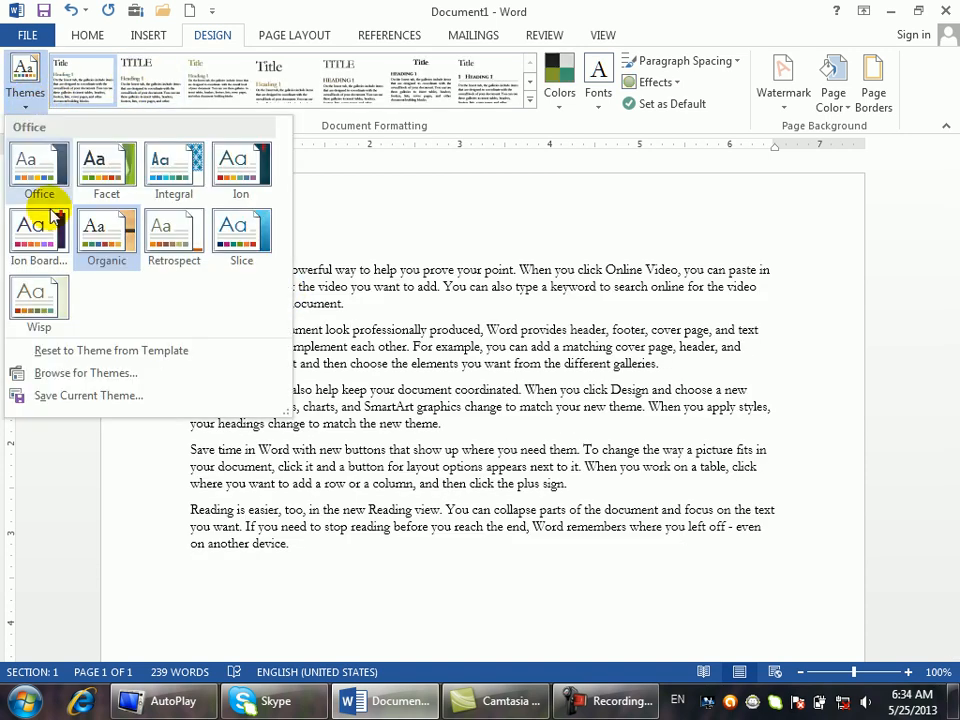
{"action": "left_click", "coordinate": [62, 351]}
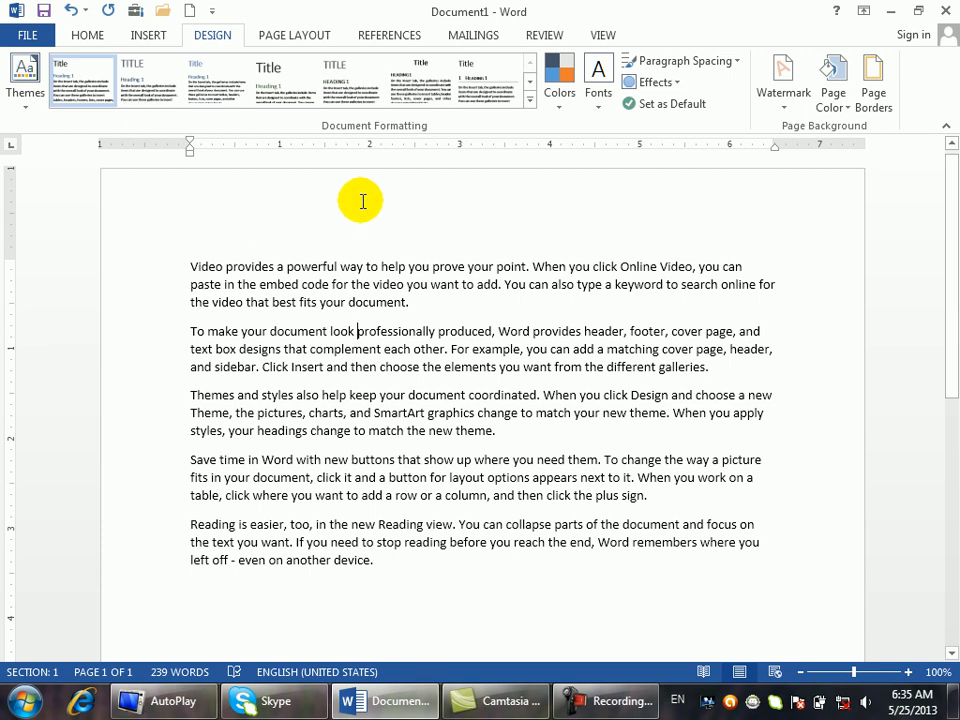
Apply the built-in style set that has a centered title and a centered heading
{"action": "left_click", "coordinate": [530, 100]}
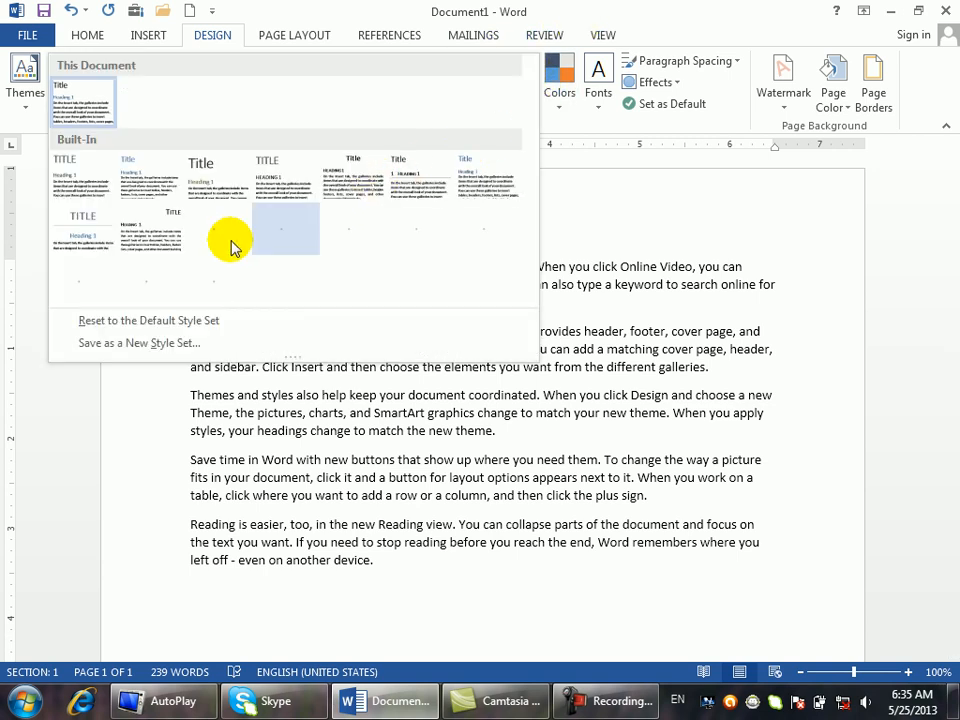
{"action": "left_click", "coordinate": [76, 234]}
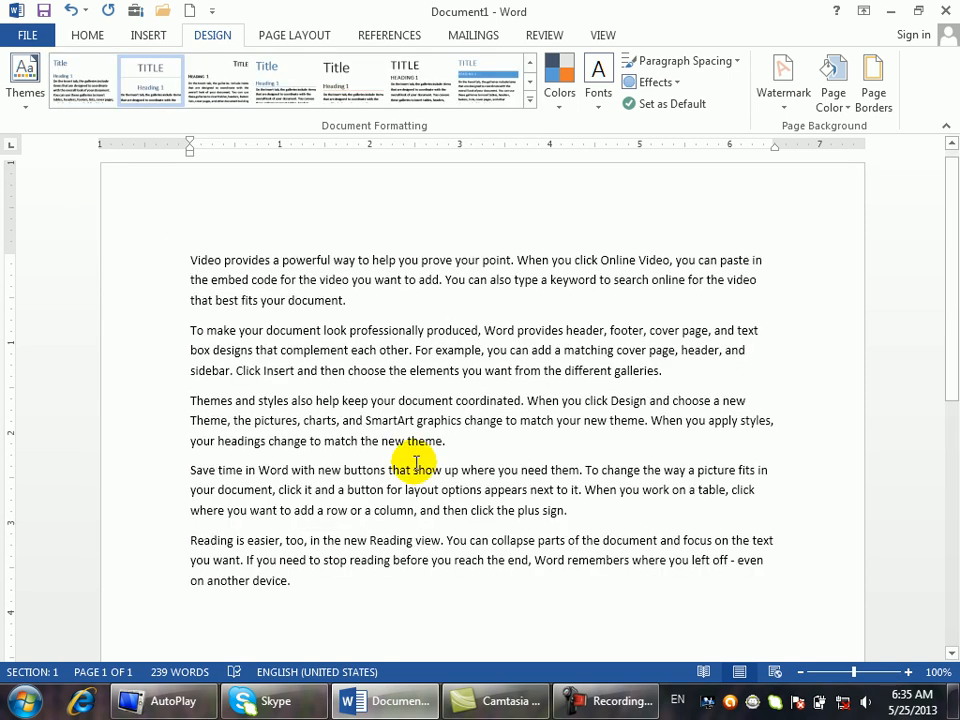
Add two lines of random filler text below the last paragraph of the document
{"action": "left_click", "coordinate": [321, 624]}
{"action": "type", "text": "sdjfisjdfkjsakfdjsakfjaskjdf sdf"}
{"action": "key", "text": "Return"}
{"action": "type", "text": "asf kasfjsajf"}
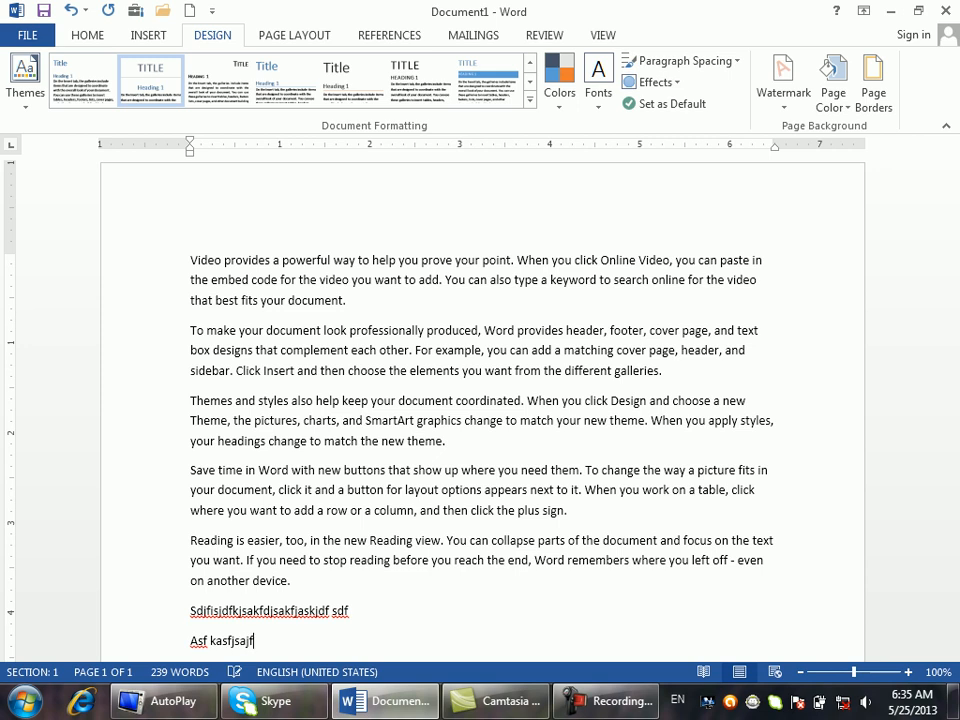
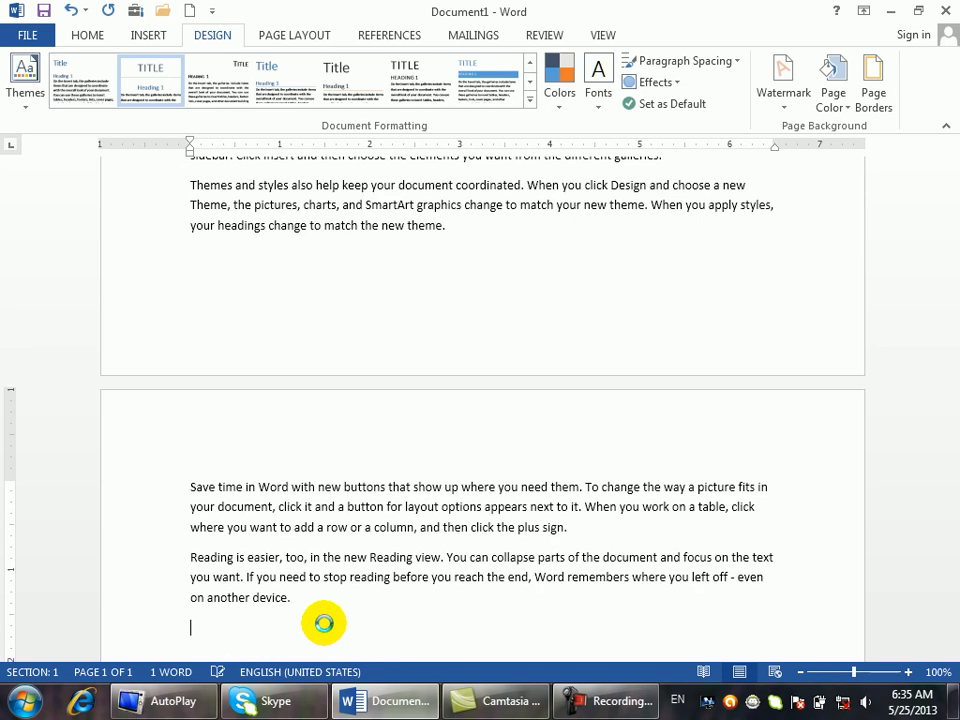
Apply the Retrospect theme to the multi-page document and reset it to the template's theme
{"action": "key", "text": "ctrl+Home"}
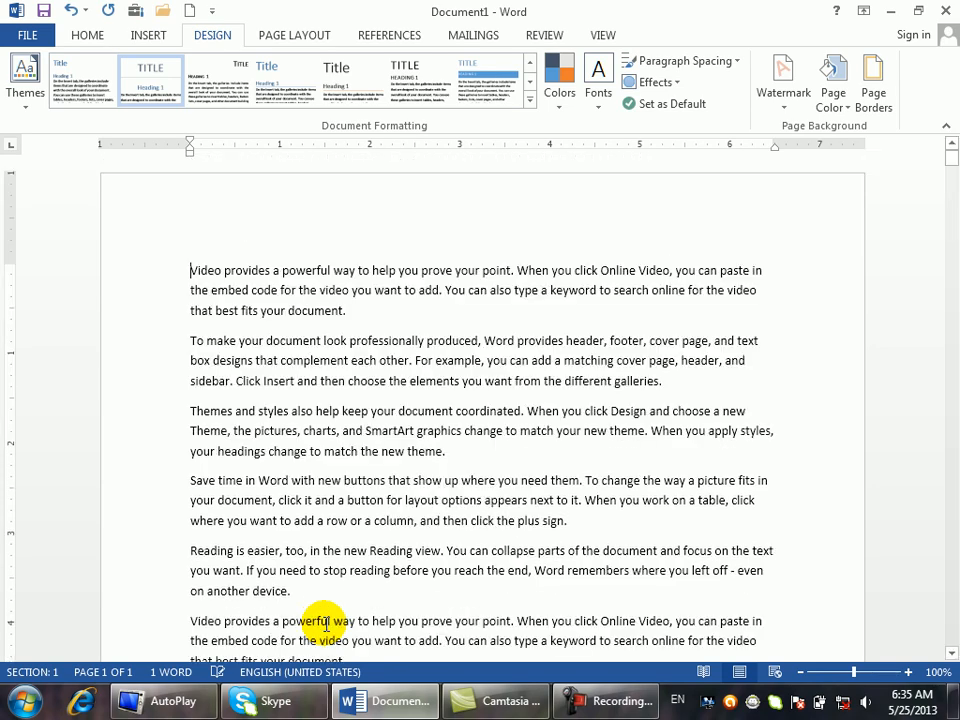
{"action": "left_click", "coordinate": [30, 95]}
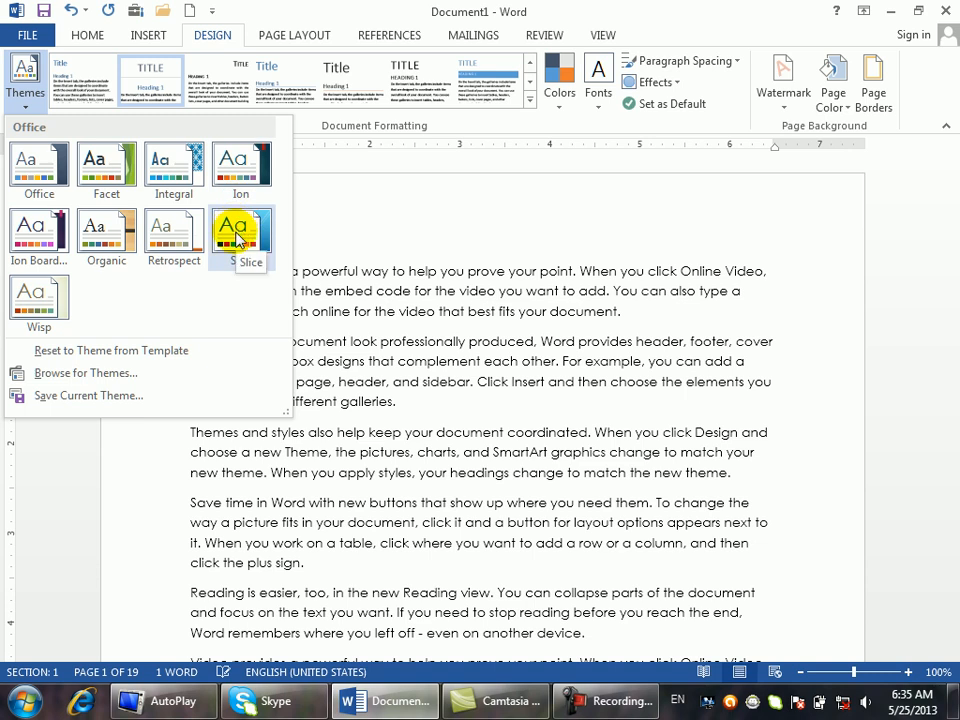
{"action": "left_click", "coordinate": [170, 243]}
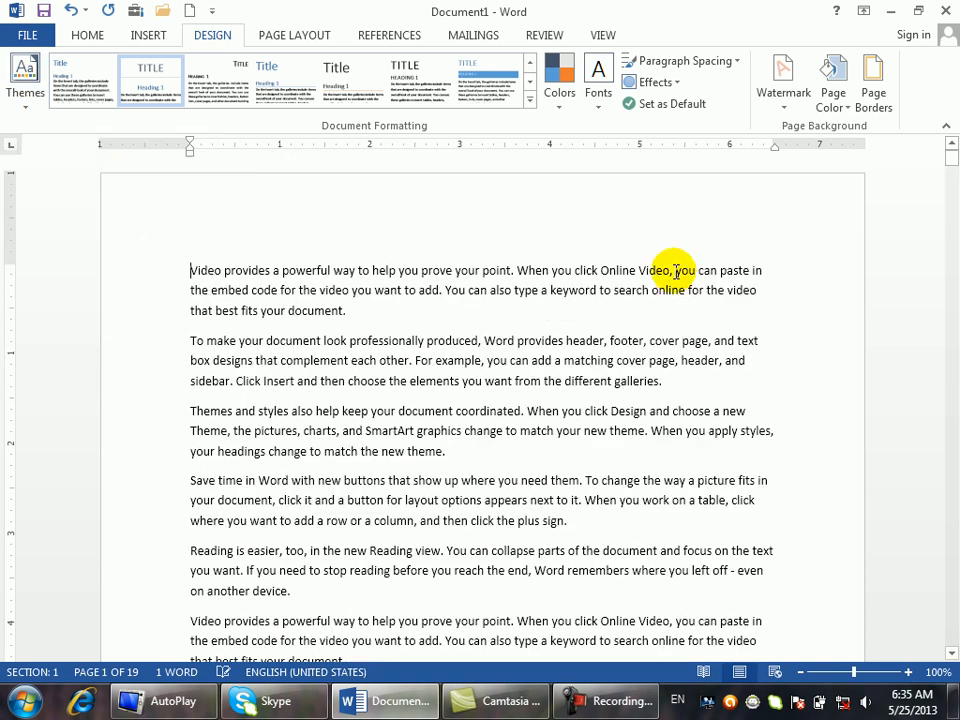
{"action": "left_click_drag", "start_coordinate": [951, 163], "coordinate": [926, 90]}
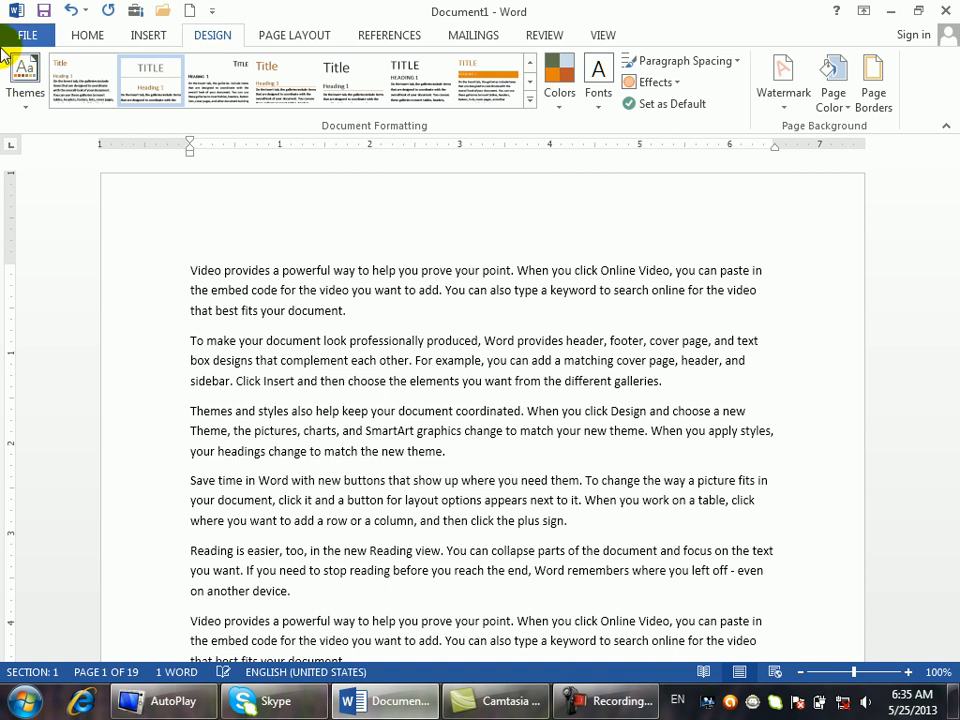
{"action": "left_click", "coordinate": [20, 90]}
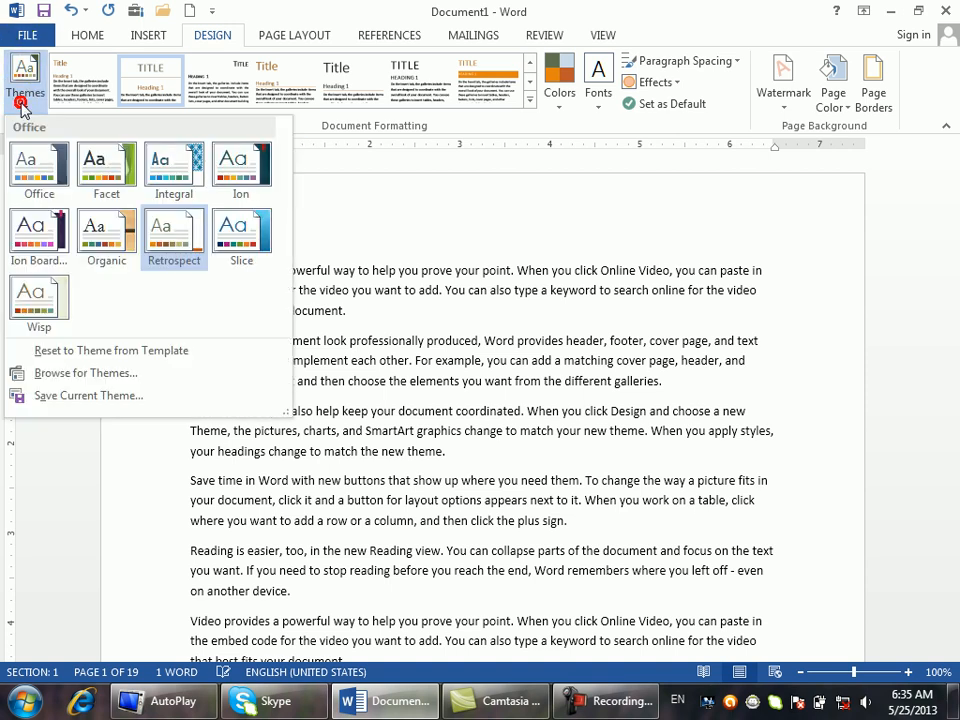
{"action": "left_click", "coordinate": [64, 356]}
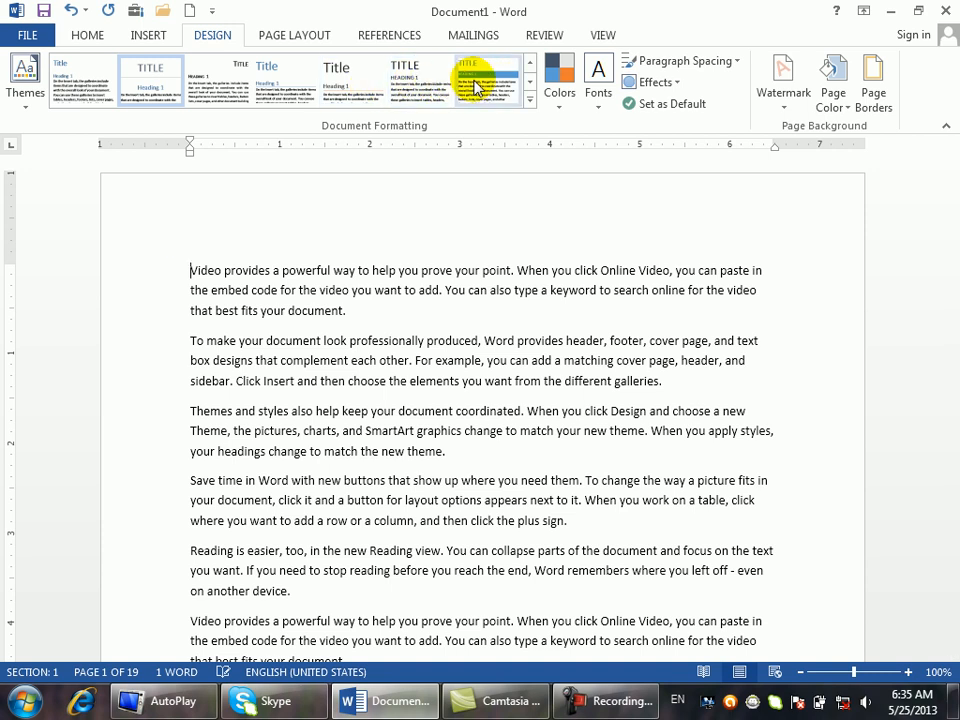
Apply the Organic theme to the whole document
{"action": "left_click", "coordinate": [26, 80]}
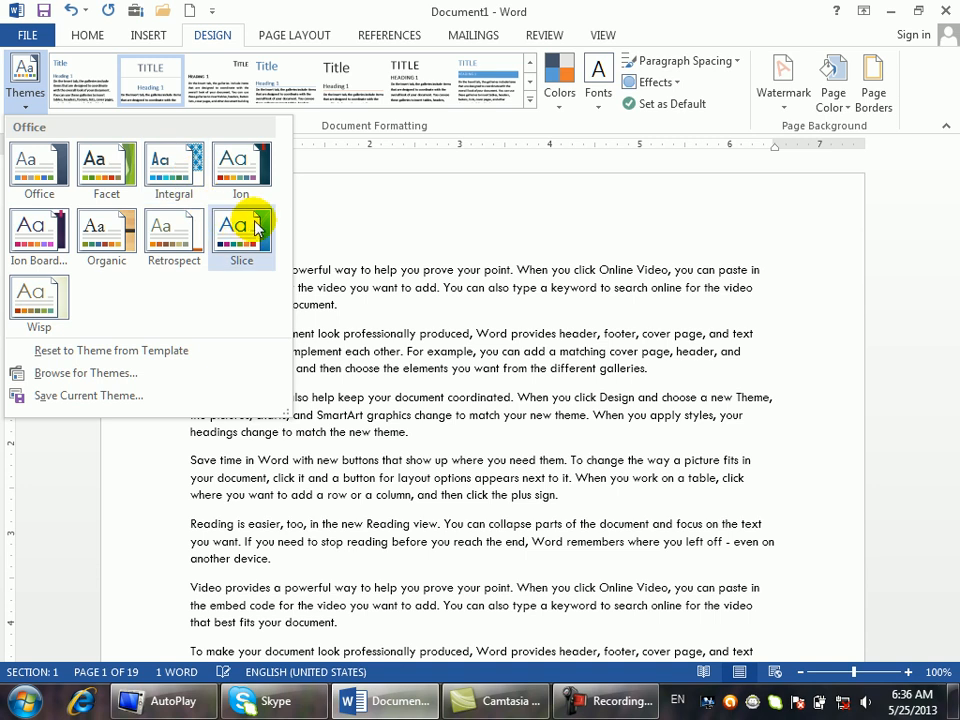
{"action": "left_click", "coordinate": [121, 243]}
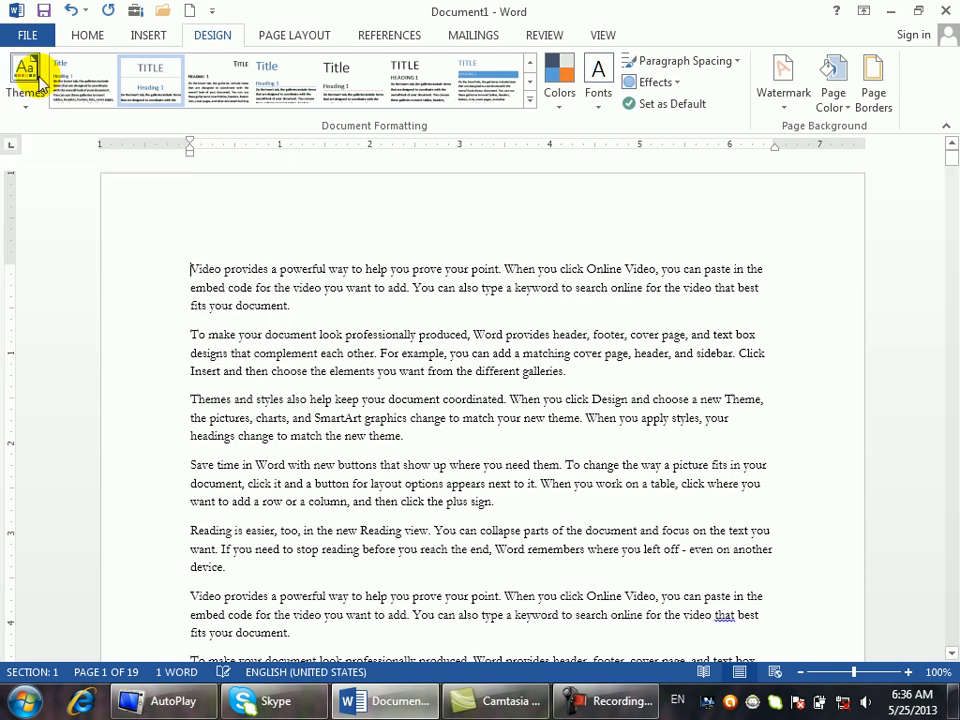
Save the current theme to the Desktop as an Office Theme file named kairm
{"action": "left_click", "coordinate": [27, 110]}
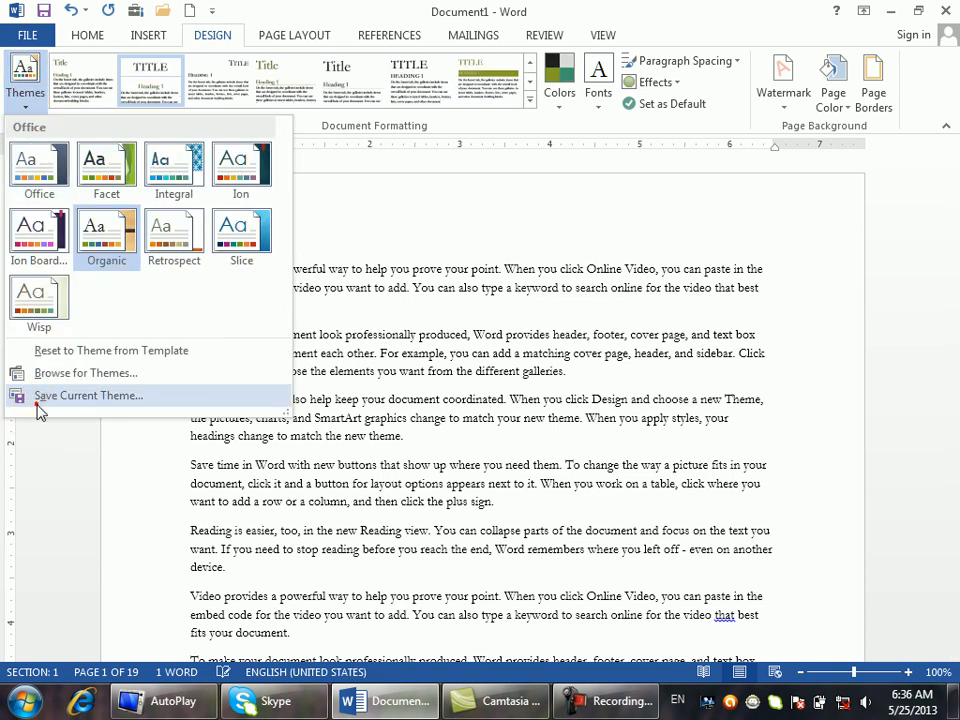
{"action": "left_click", "coordinate": [220, 335]}
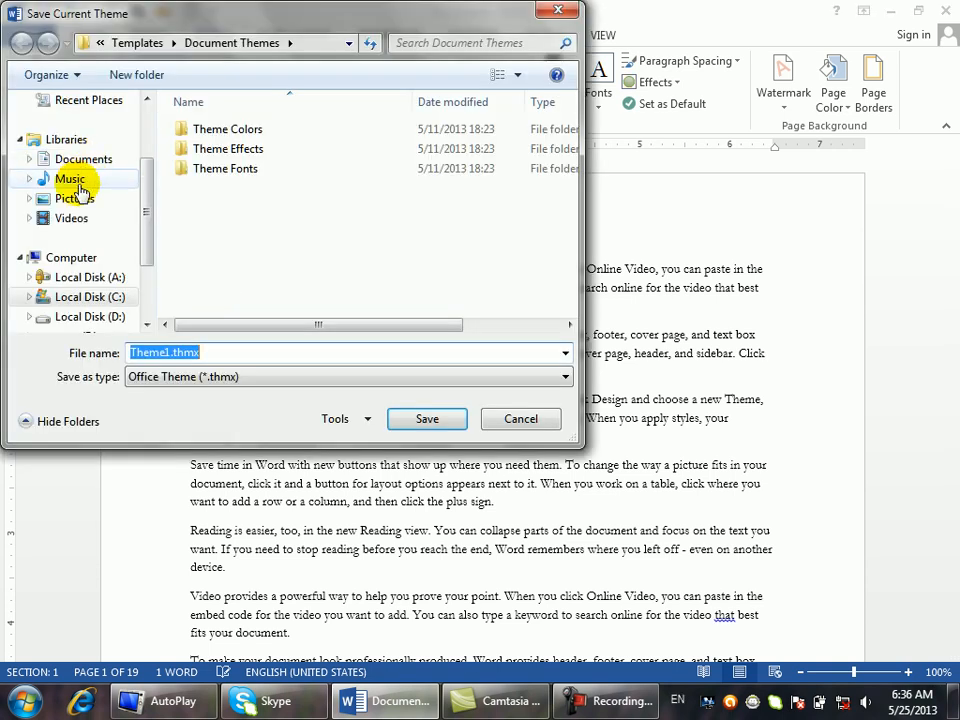
{"action": "left_click_drag", "start_coordinate": [143, 229], "coordinate": [140, 125]}
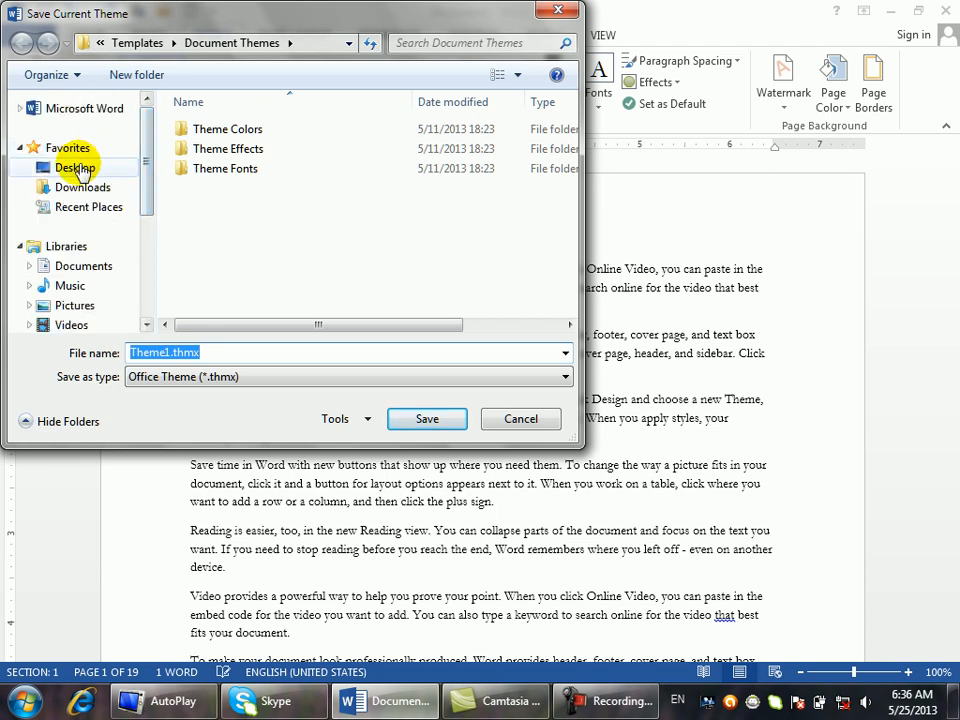
{"action": "left_click", "coordinate": [78, 167]}
{"action": "left_click", "coordinate": [251, 357]}
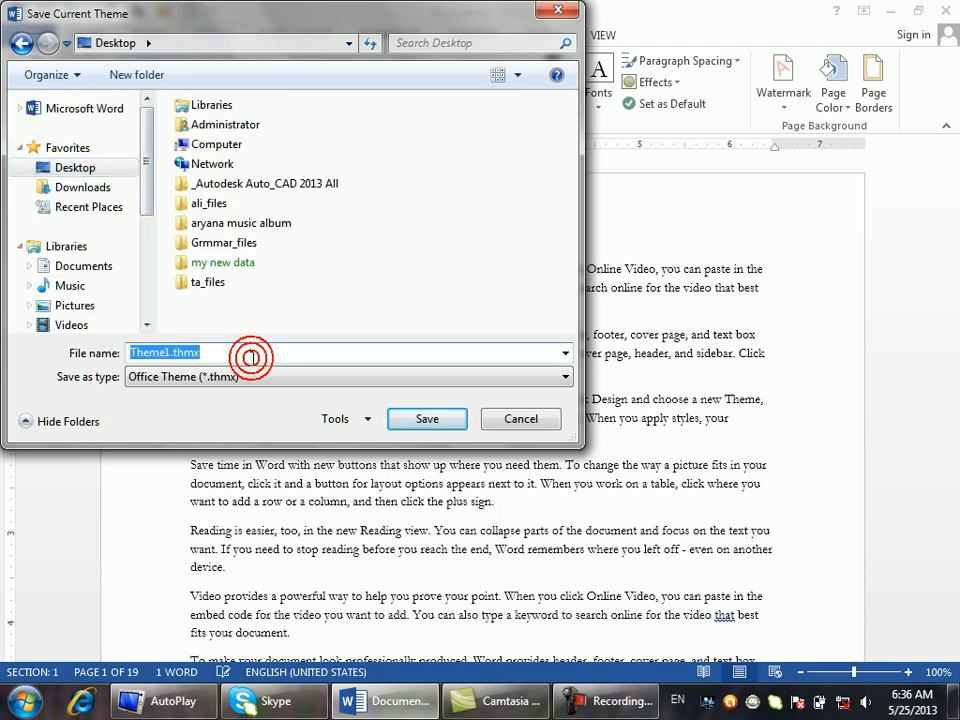
{"action": "type", "text": "kairm"}
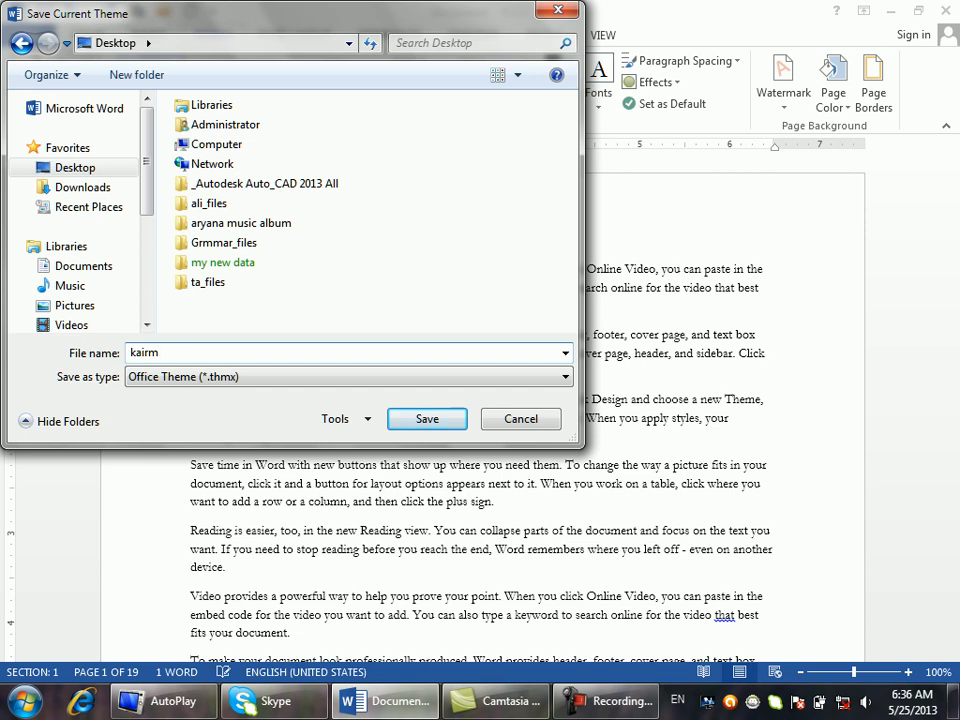
{"action": "left_click", "coordinate": [424, 418]}
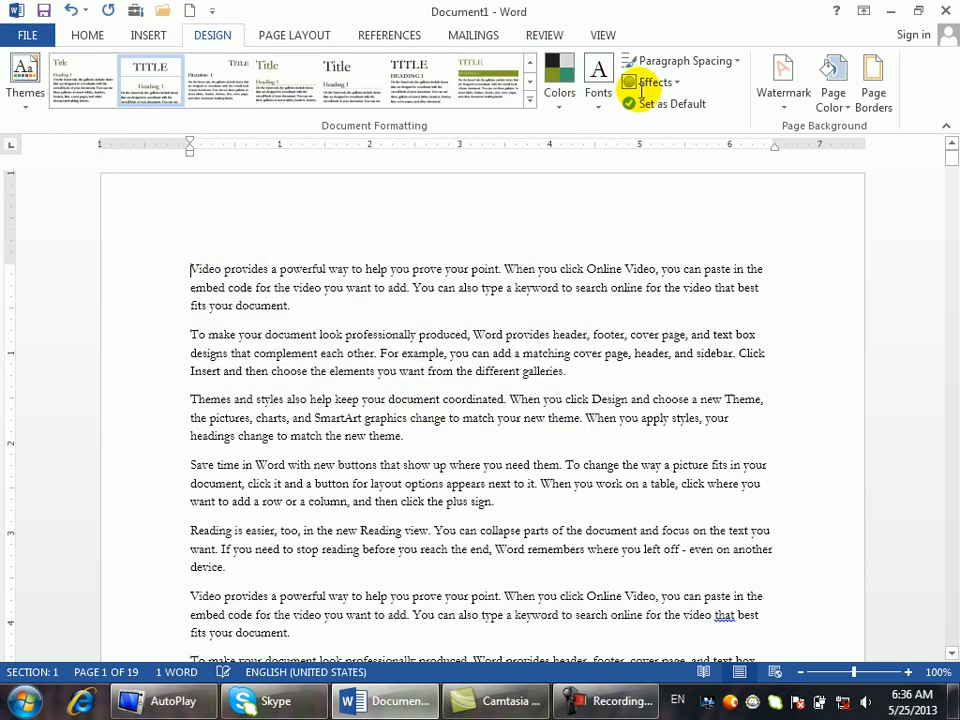
Close the document without saving its changes and create a new blank document
{"action": "key", "text": "alt+F4"}
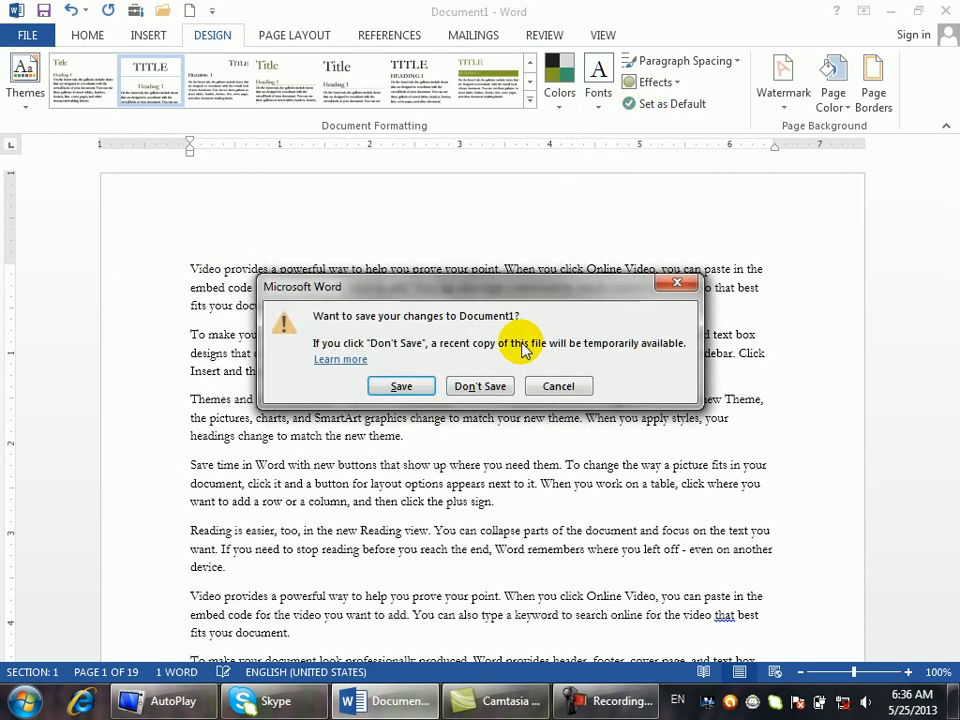
{"action": "left_click", "coordinate": [480, 388]}
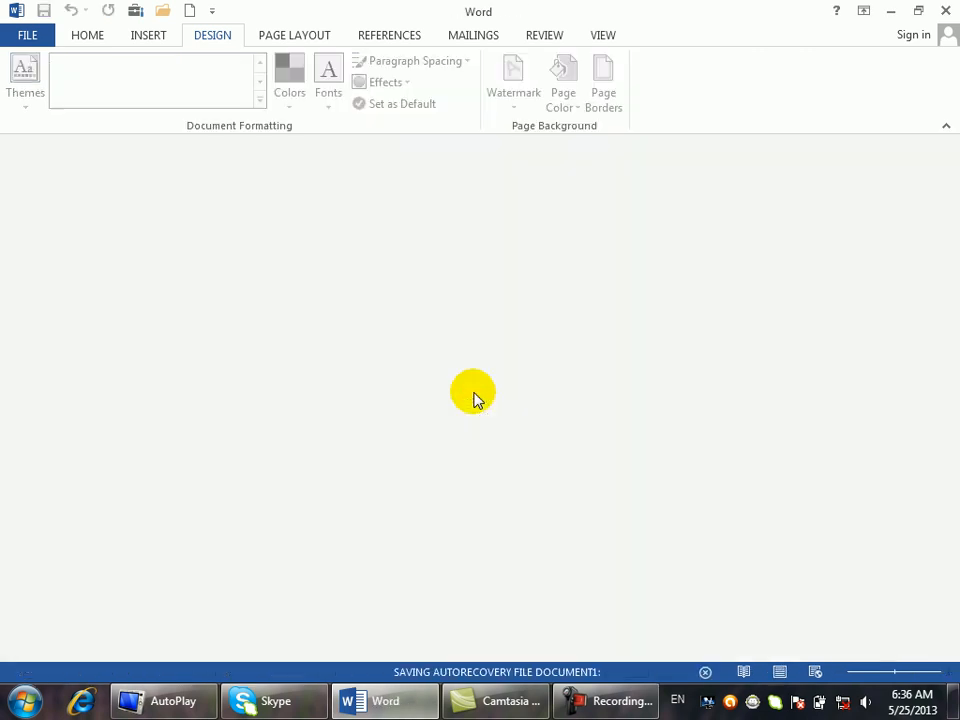
{"action": "key", "text": "ctrl+n"}
Generate sample paragraphs in the new document with =rand()
{"action": "type", "text": "=rand("}
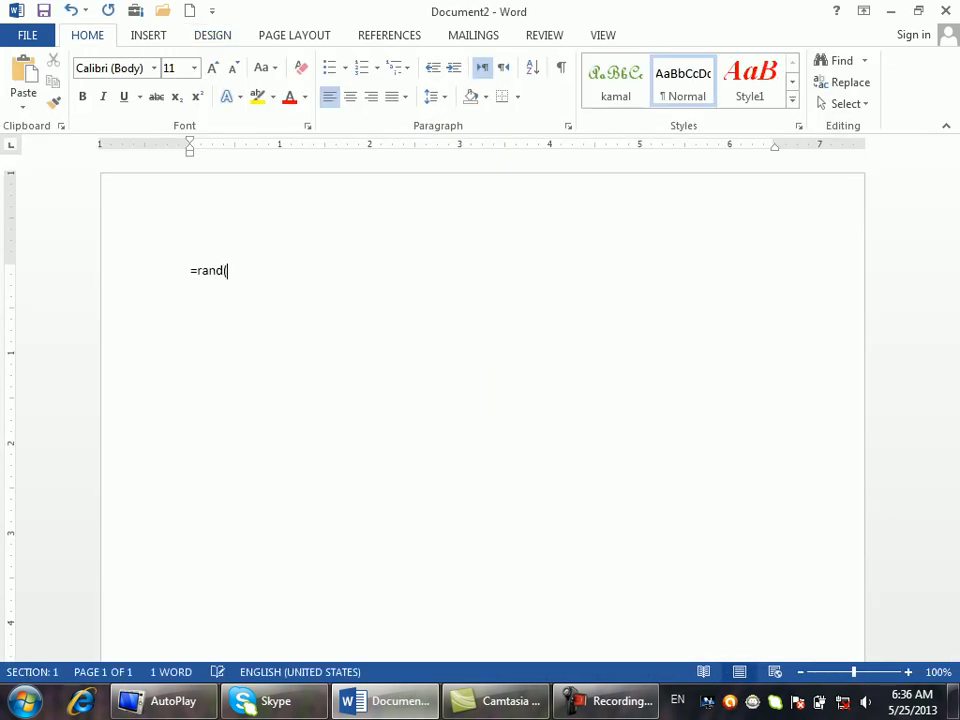
{"action": "type", "text": ")"}
{"action": "key", "text": "Return"}
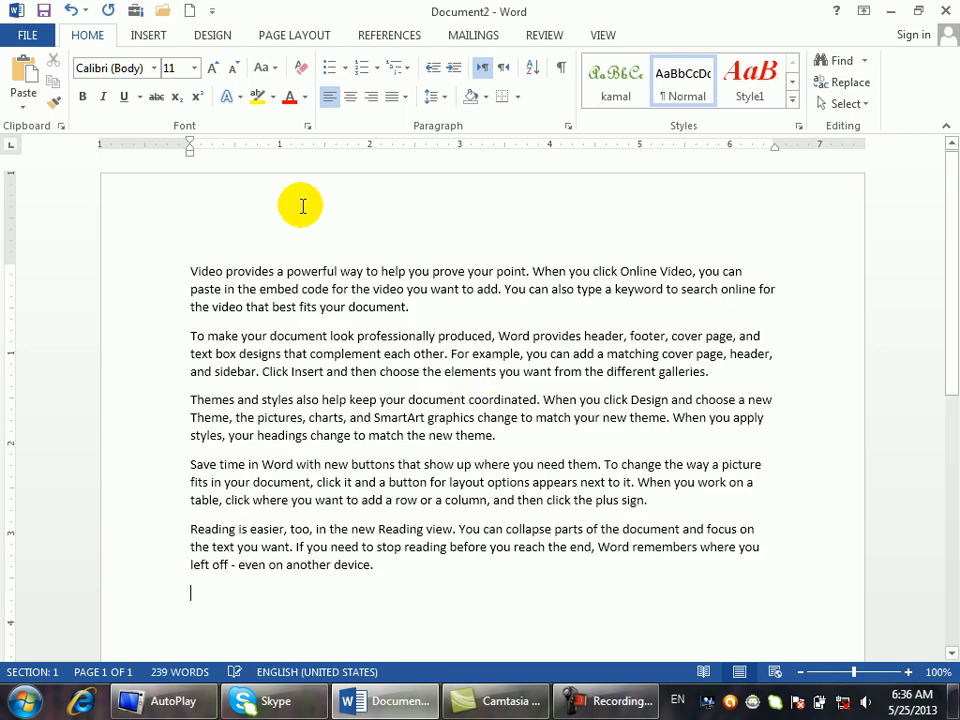
{"action": "left_click", "coordinate": [147, 42]}
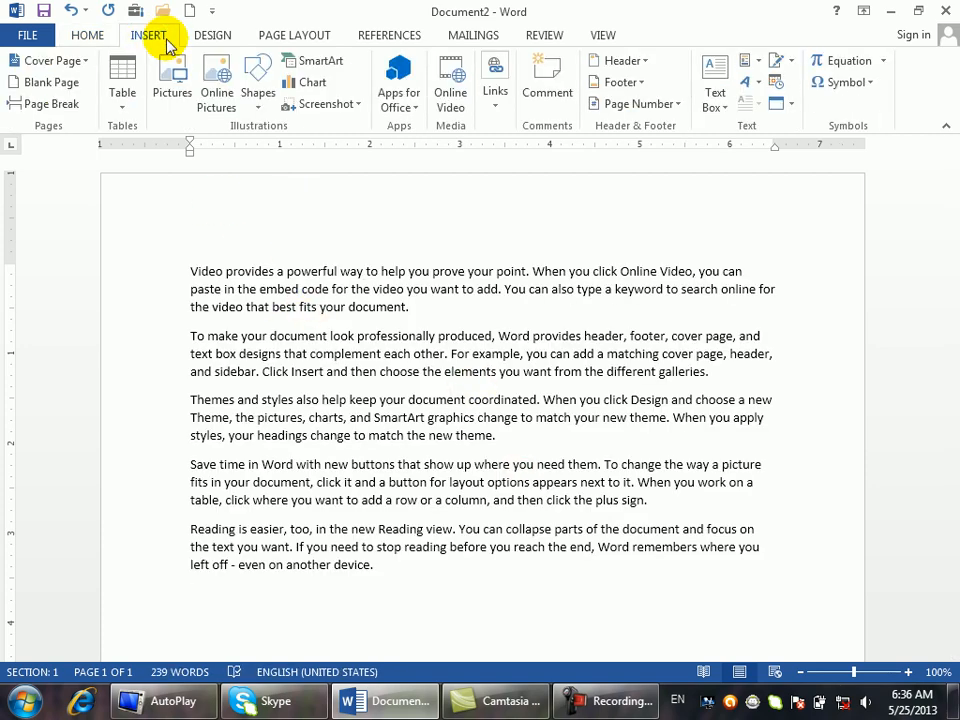
Apply the saved theme file kairm.thmx from the Desktop to the new document
{"action": "left_click", "coordinate": [196, 40]}
{"action": "left_click", "coordinate": [27, 78]}
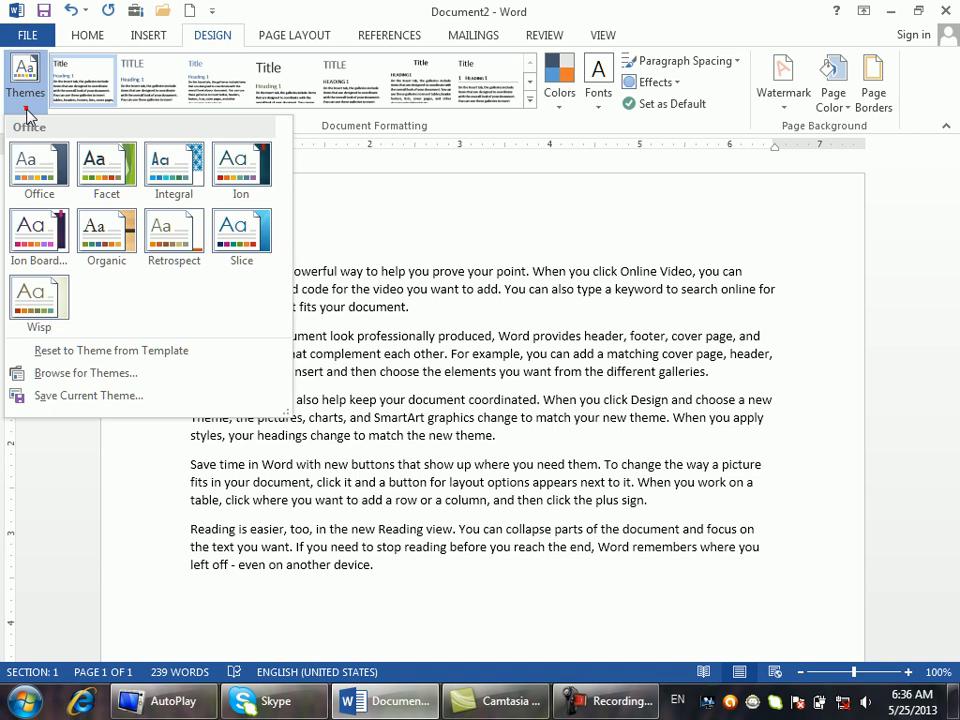
{"action": "left_click", "coordinate": [45, 374]}
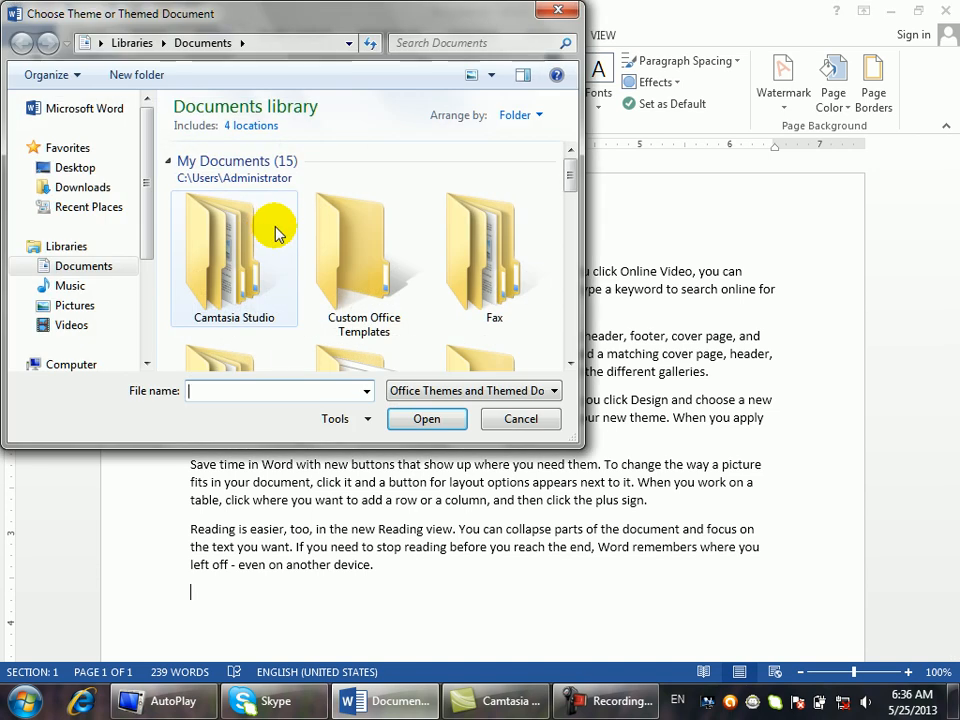
{"action": "left_click", "coordinate": [80, 168]}
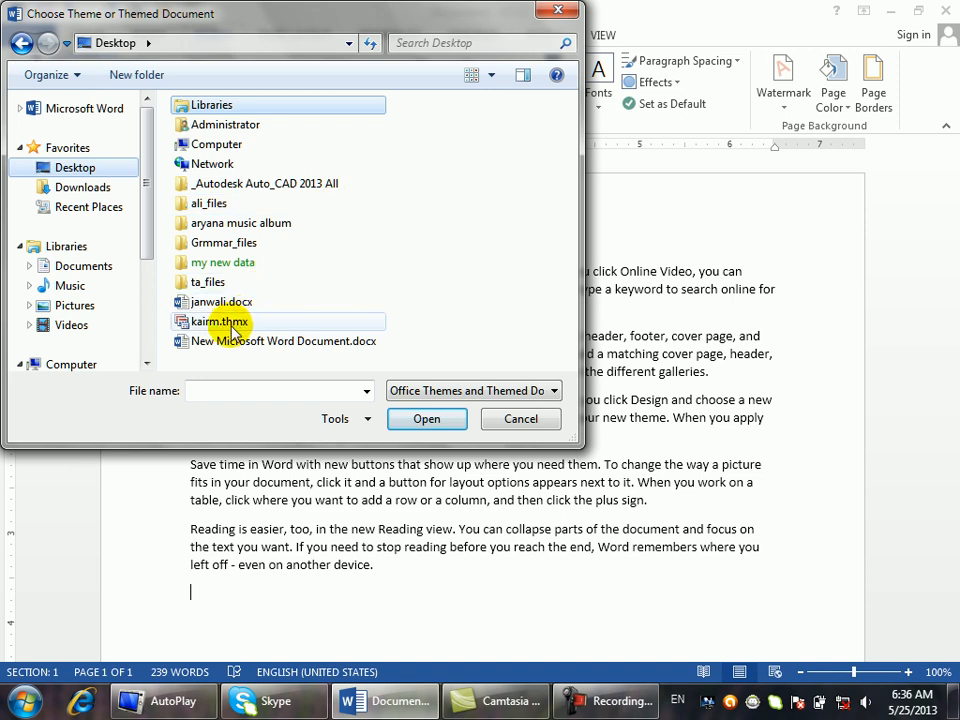
{"action": "left_click", "coordinate": [233, 322]}
{"action": "left_click", "coordinate": [420, 418]}
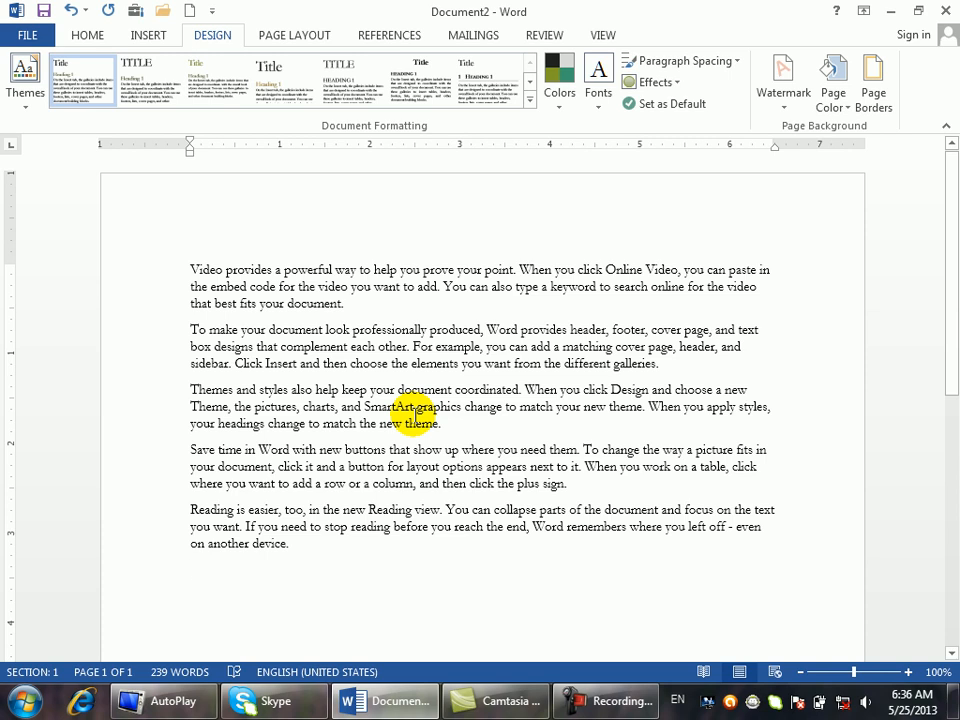
Apply the Slice theme to the document and reset it to the theme from the template
{"action": "left_click", "coordinate": [27, 100]}
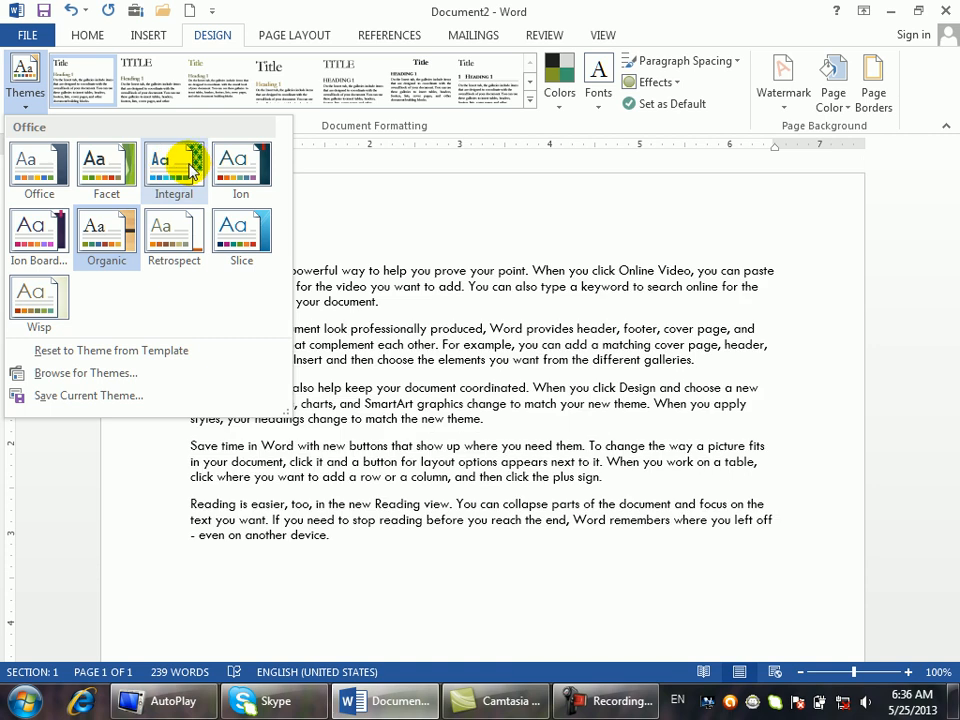
{"action": "left_click", "coordinate": [240, 233]}
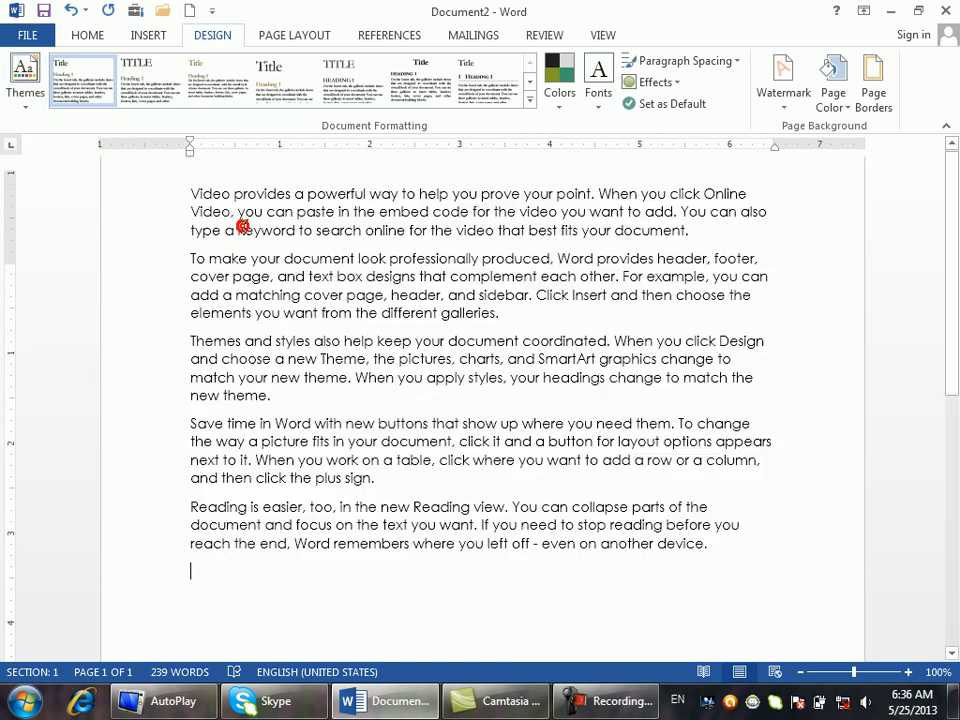
{"action": "left_click", "coordinate": [27, 100]}
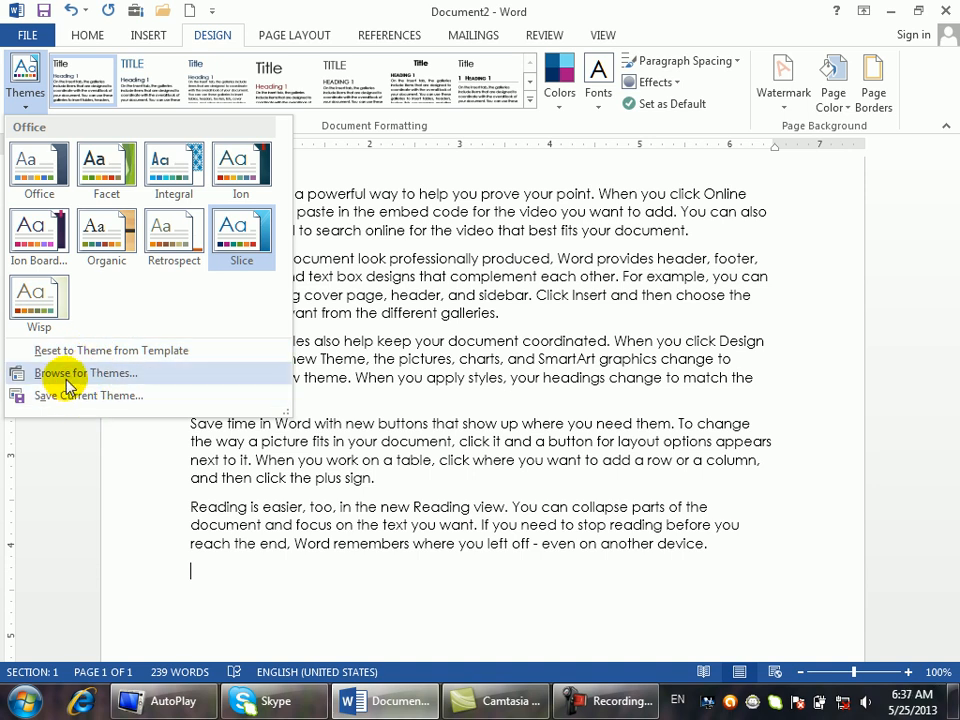
{"action": "left_click", "coordinate": [65, 352]}
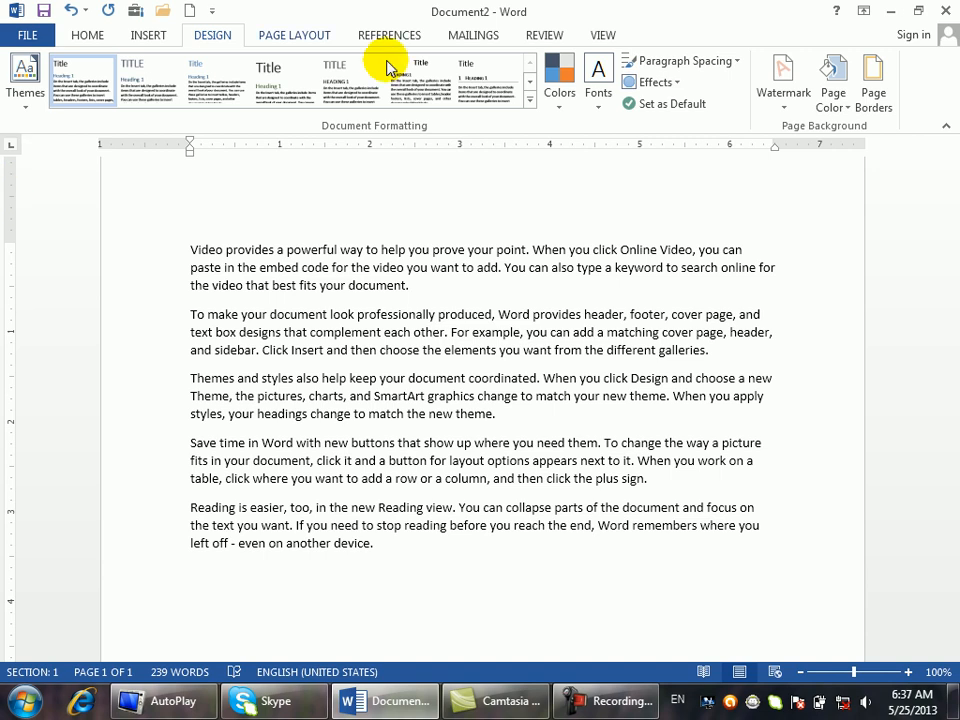
{"action": "left_click", "coordinate": [561, 110]}
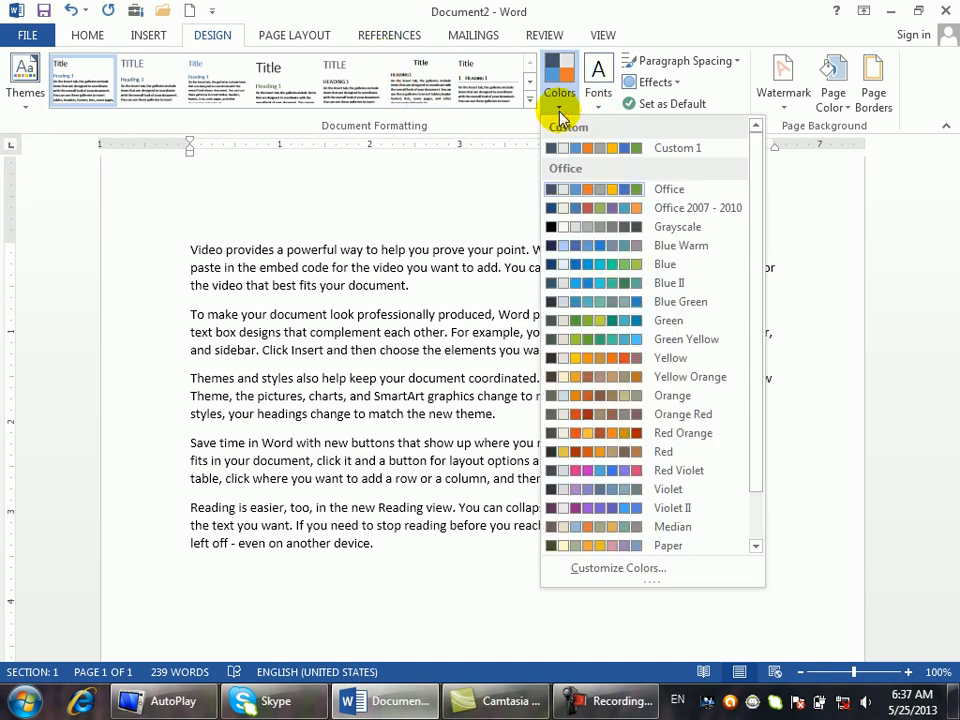
{"action": "left_click", "coordinate": [398, 266]}
{"action": "left_click", "coordinate": [27, 106]}
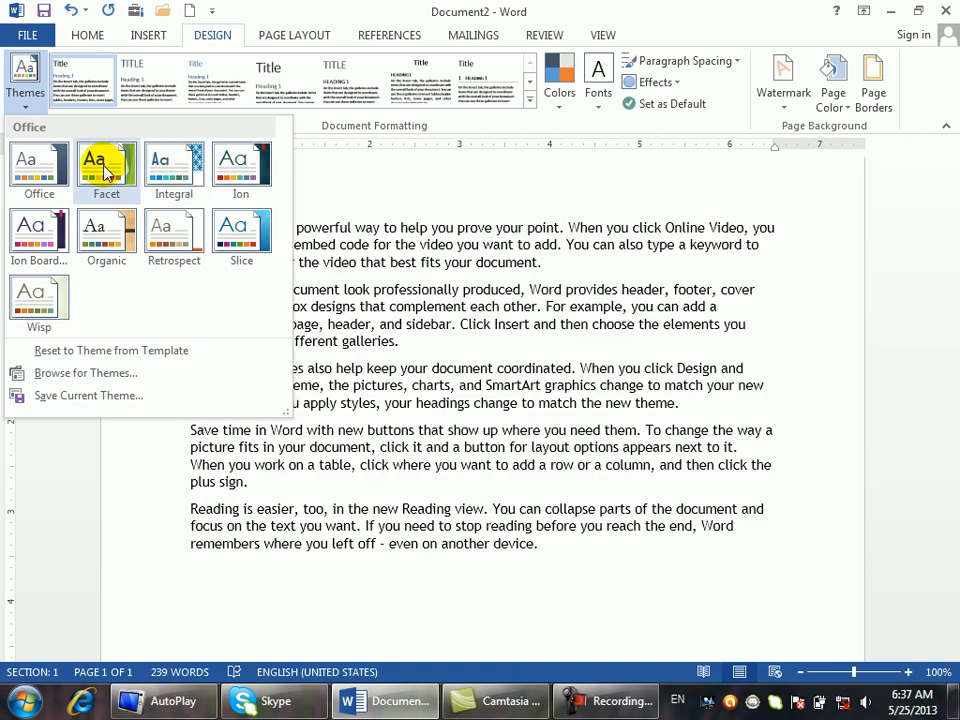
{"action": "left_click", "coordinate": [280, 314]}
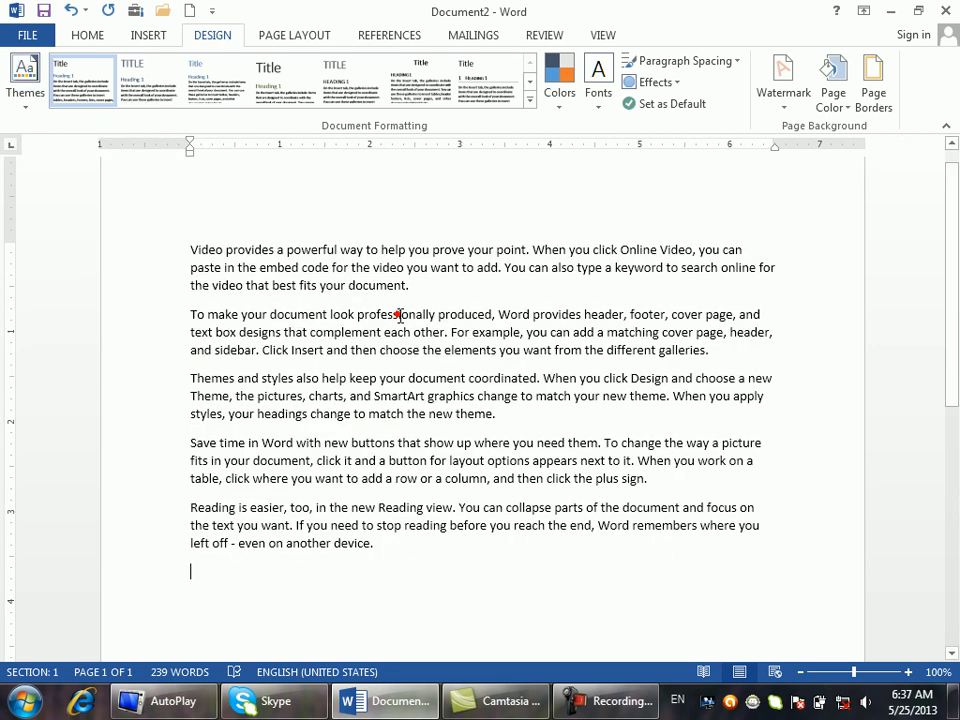
Draw a rectangle about 0.94" high and 1.12" wide over the text and place two copies of it lower down
{"action": "left_click", "coordinate": [145, 47]}
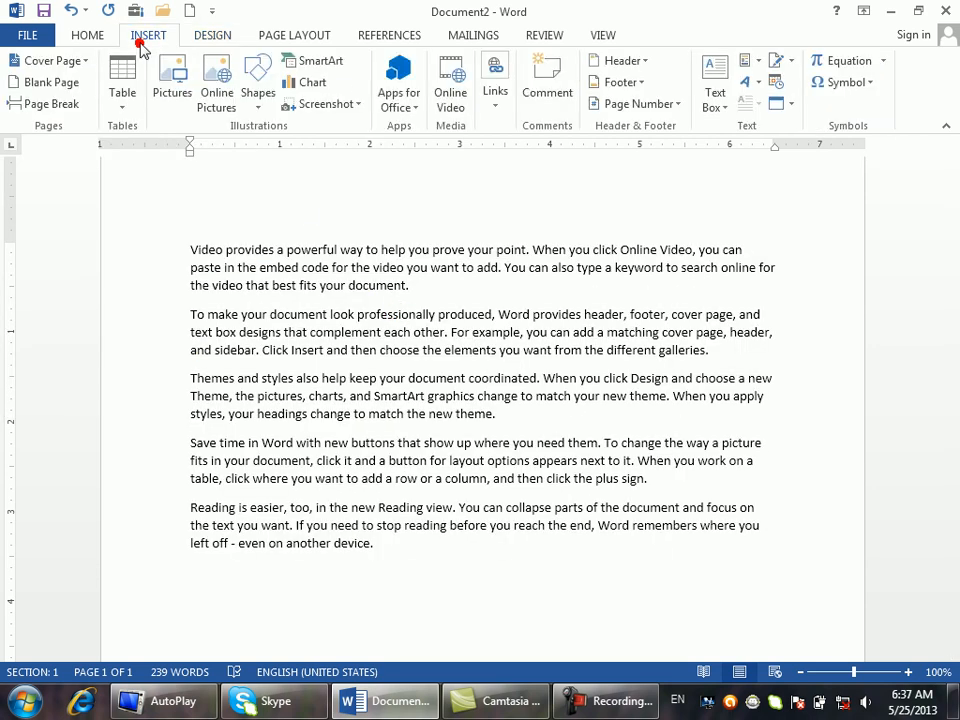
{"action": "left_click", "coordinate": [259, 104]}
{"action": "left_click", "coordinate": [311, 156]}
{"action": "mouse_move", "coordinate": [443, 253]}
{"action": "left_mouse_down"}
{"action": "mouse_move", "coordinate": [565, 335]}
{"action": "mouse_move", "coordinate": [542, 337]}
{"action": "left_mouse_up"}
{"action": "left_click_drag", "start_coordinate": [485, 300], "coordinate": [272, 502]}
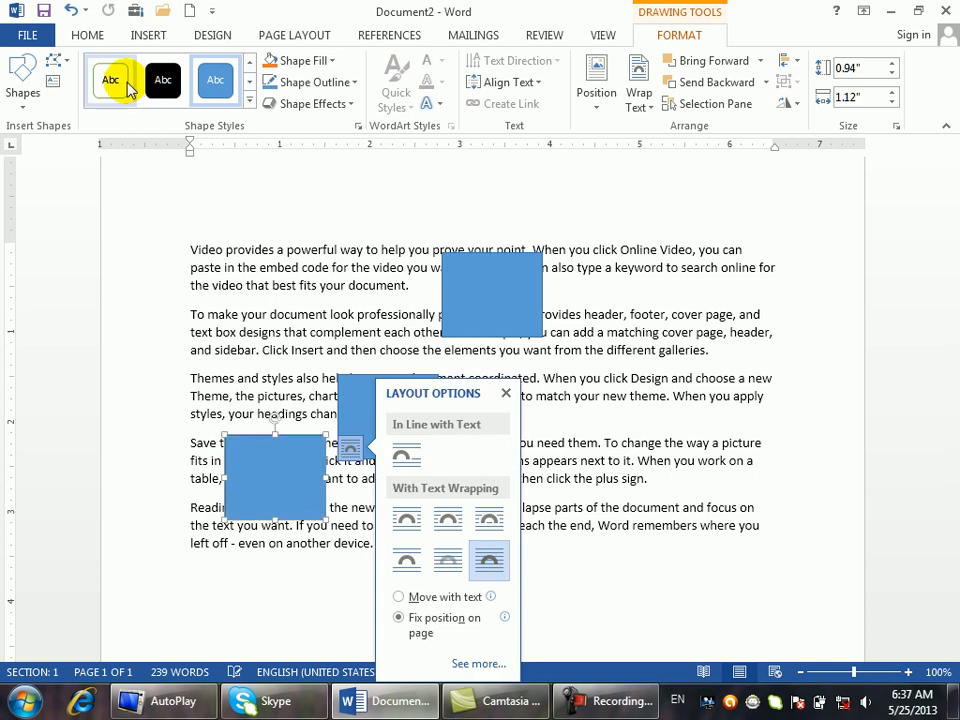
{"action": "left_click", "coordinate": [24, 100]}
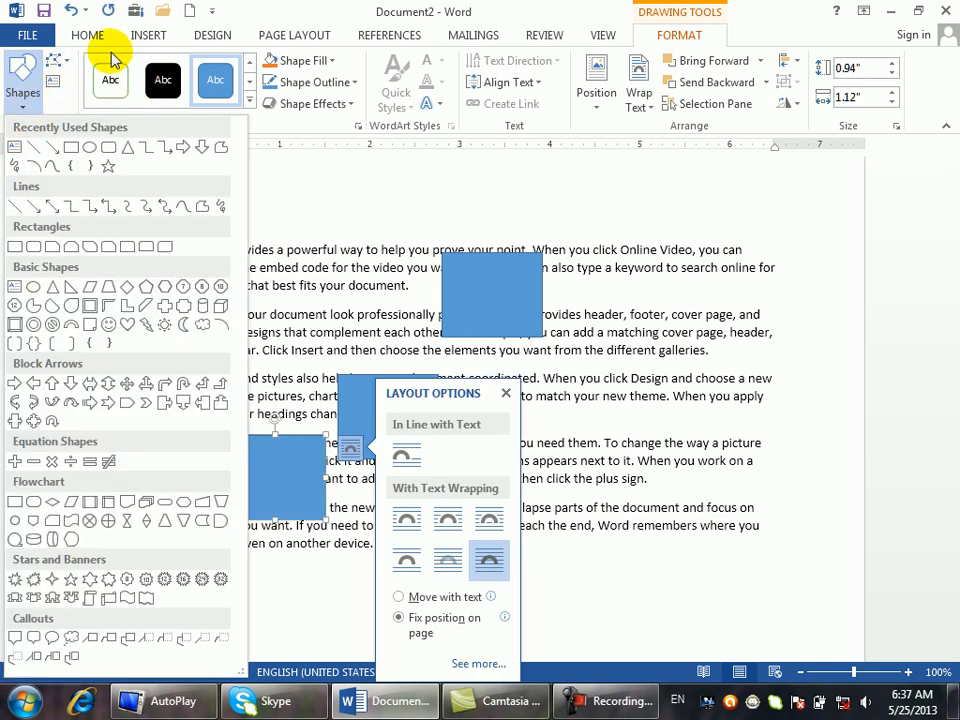
Move the middle rectangle over the right part of the third and fourth paragraphs and apply the Integral theme
{"action": "left_click", "coordinate": [211, 36]}
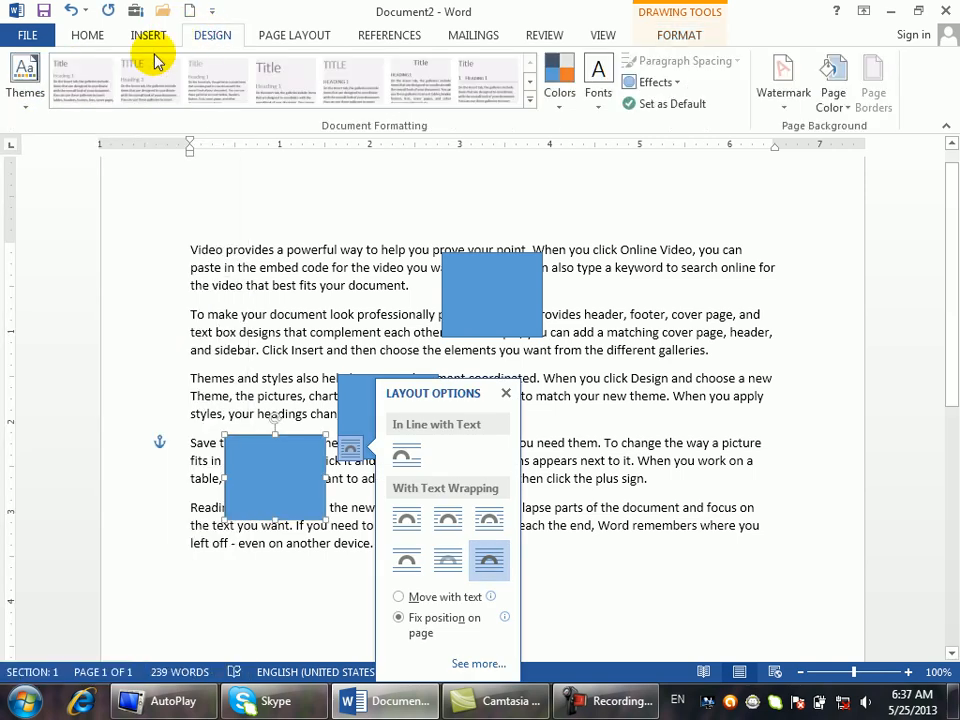
{"action": "left_click", "coordinate": [20, 105]}
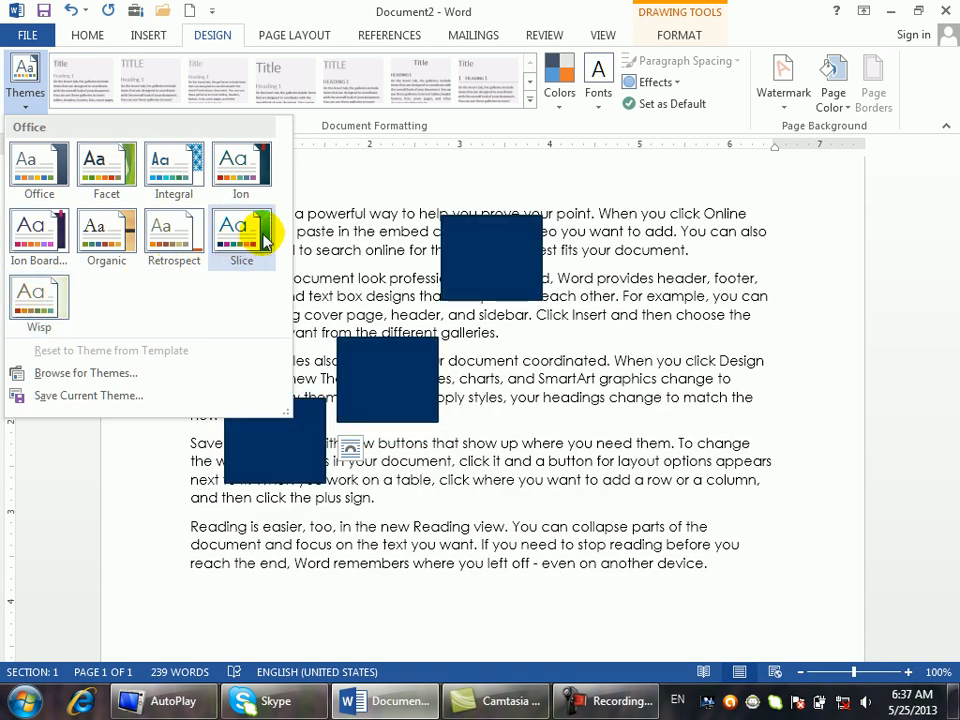
{"action": "left_click", "coordinate": [64, 167]}
{"action": "left_click_drag", "start_coordinate": [440, 388], "coordinate": [645, 429]}
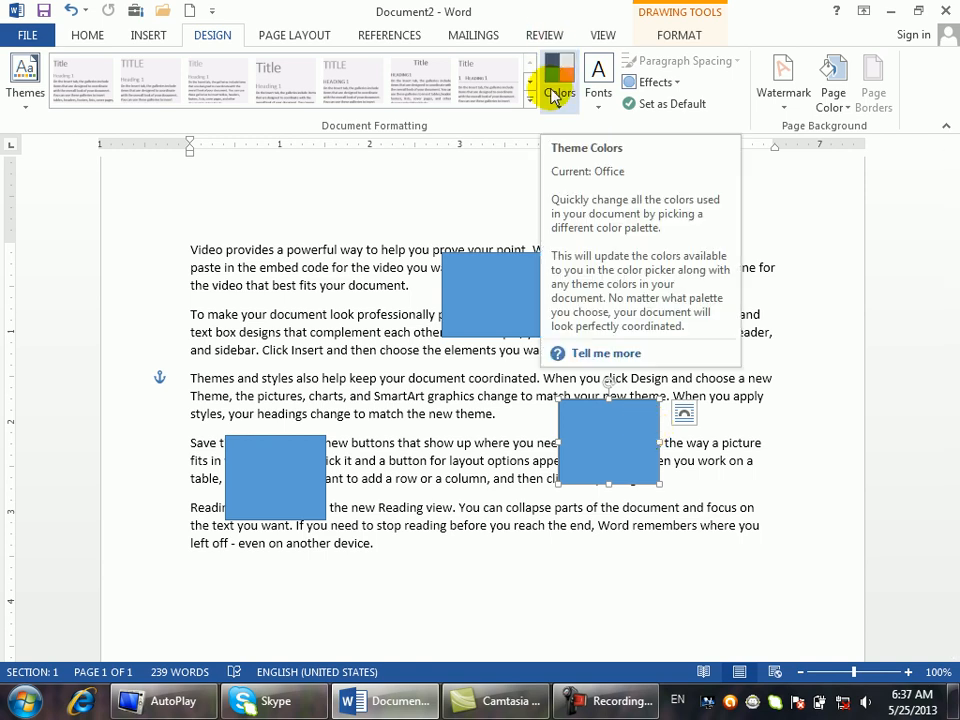
{"action": "left_click", "coordinate": [31, 93]}
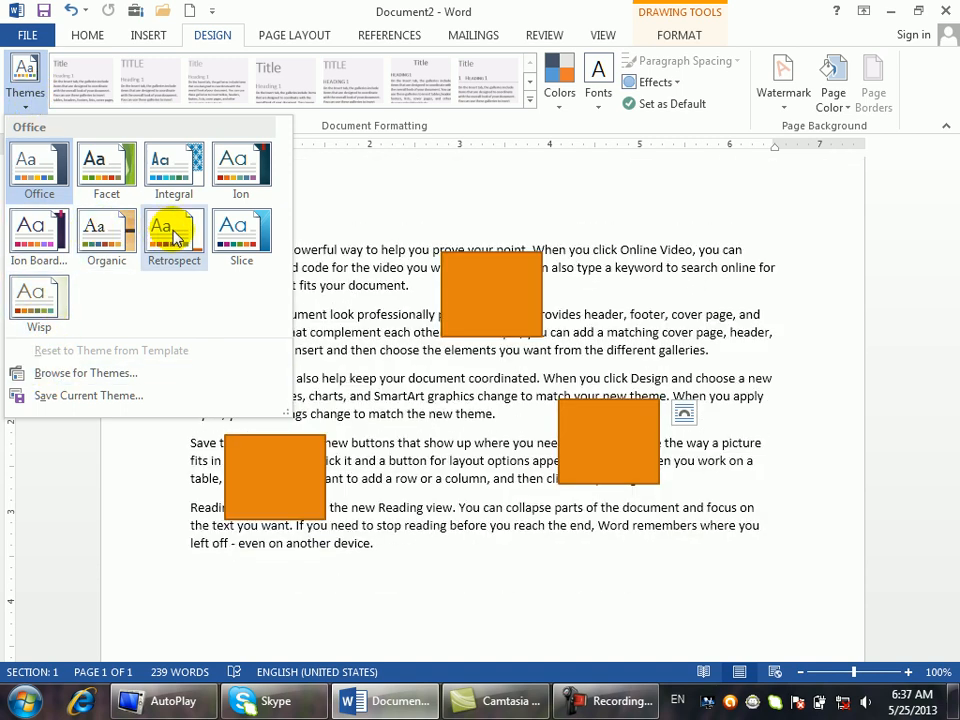
{"action": "left_click", "coordinate": [153, 174]}
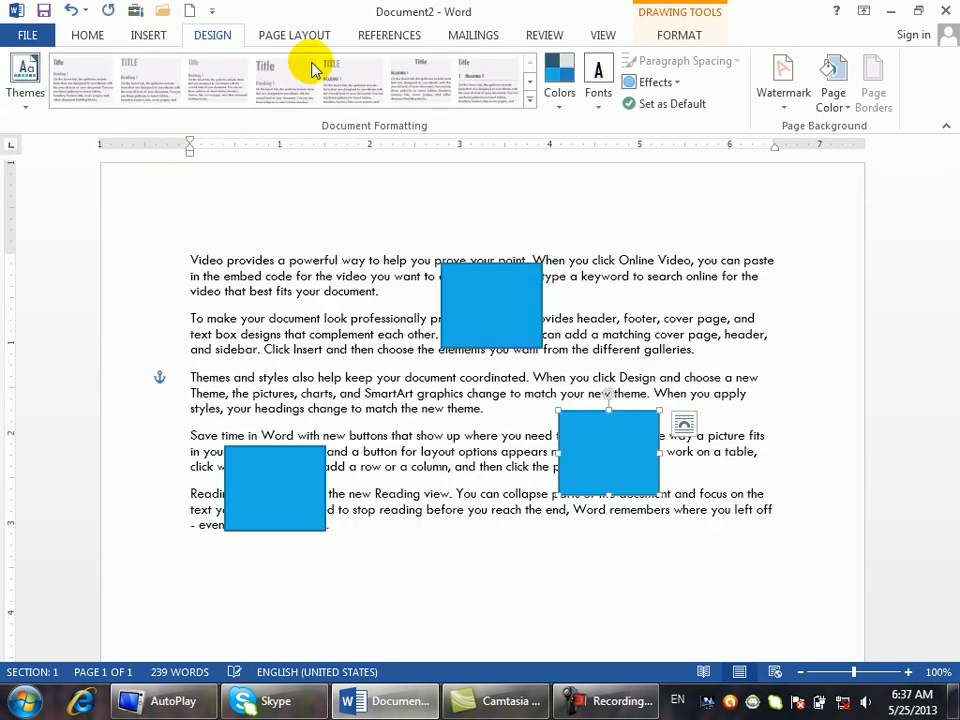
{"action": "left_click", "coordinate": [25, 72]}
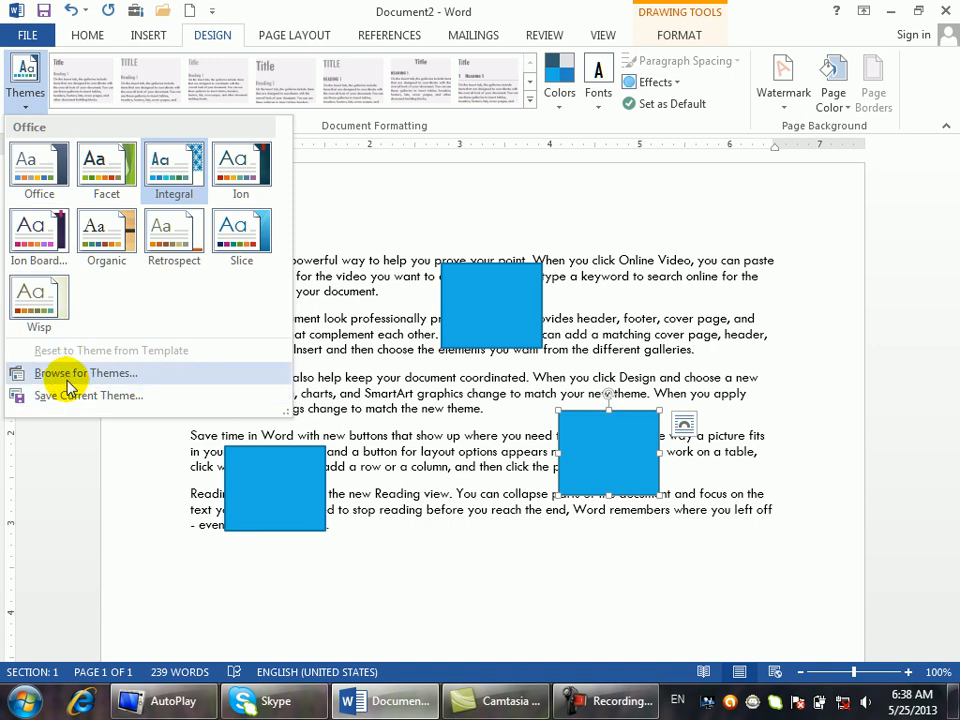
{"action": "left_click", "coordinate": [368, 447]}
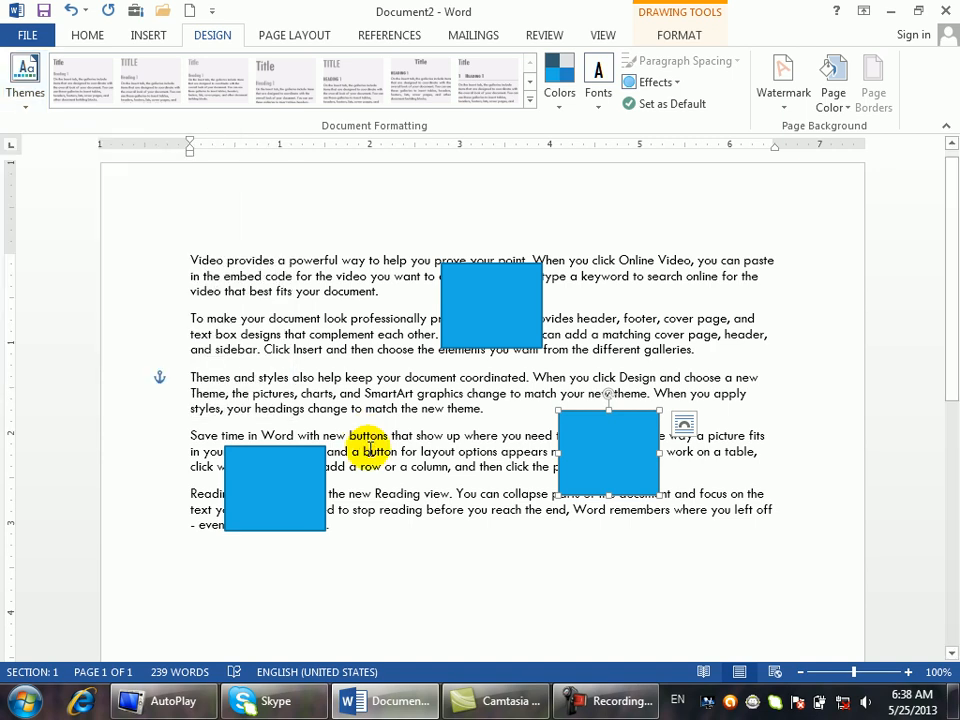
Replace the entire document content with fresh sample paragraphs generated by =rand()
{"action": "key", "text": "ctrl+a"}
{"action": "key", "text": "Delete"}
{"action": "type", "text": "=r"}
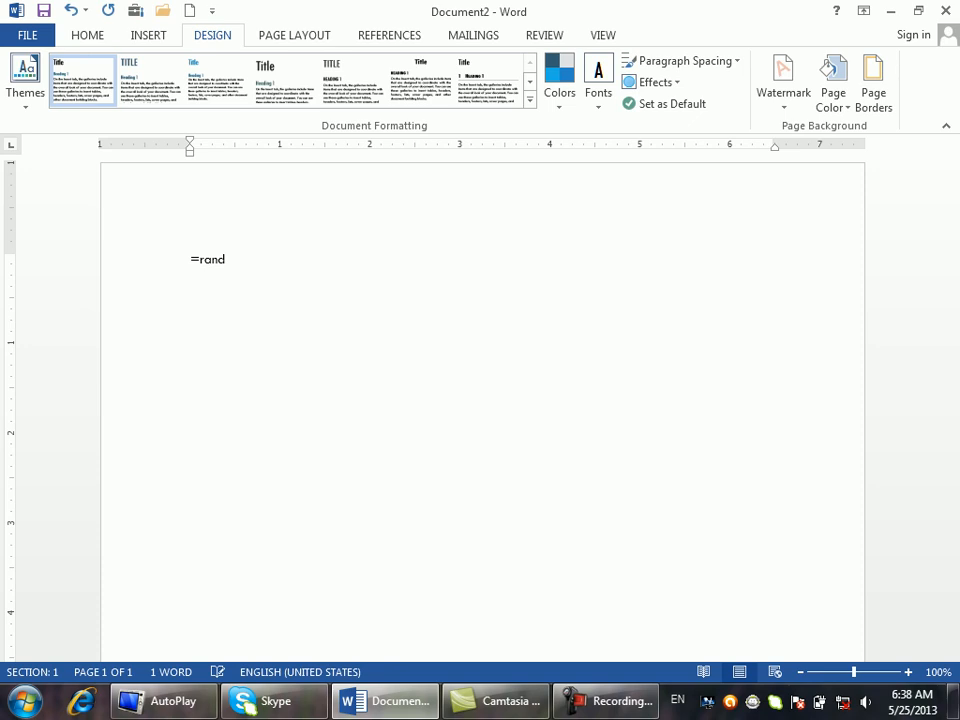
{"action": "type", "text": "and()"}
{"action": "key", "text": "Return"}
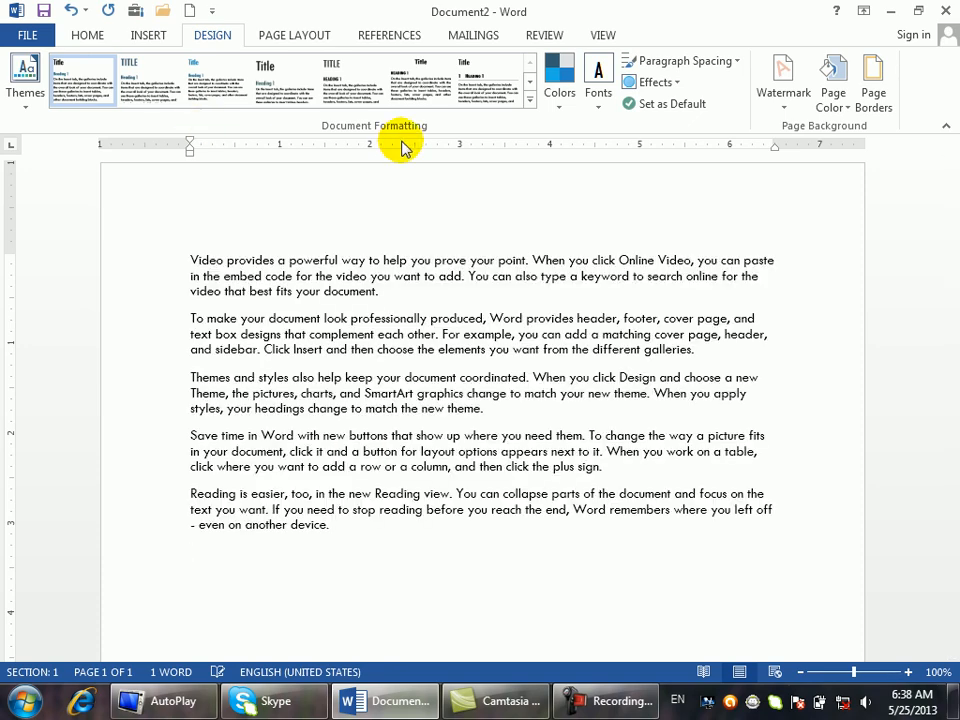
Apply the built-in style set with the shaded heading band and reset the document to the default style set
{"action": "left_click", "coordinate": [531, 101]}
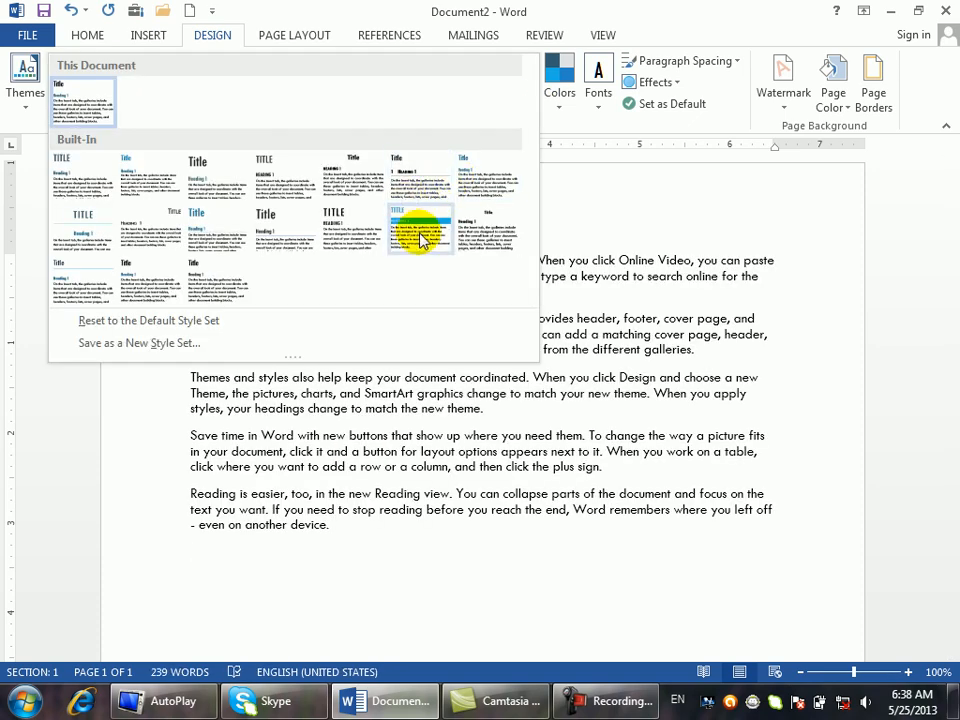
{"action": "left_click", "coordinate": [422, 237]}
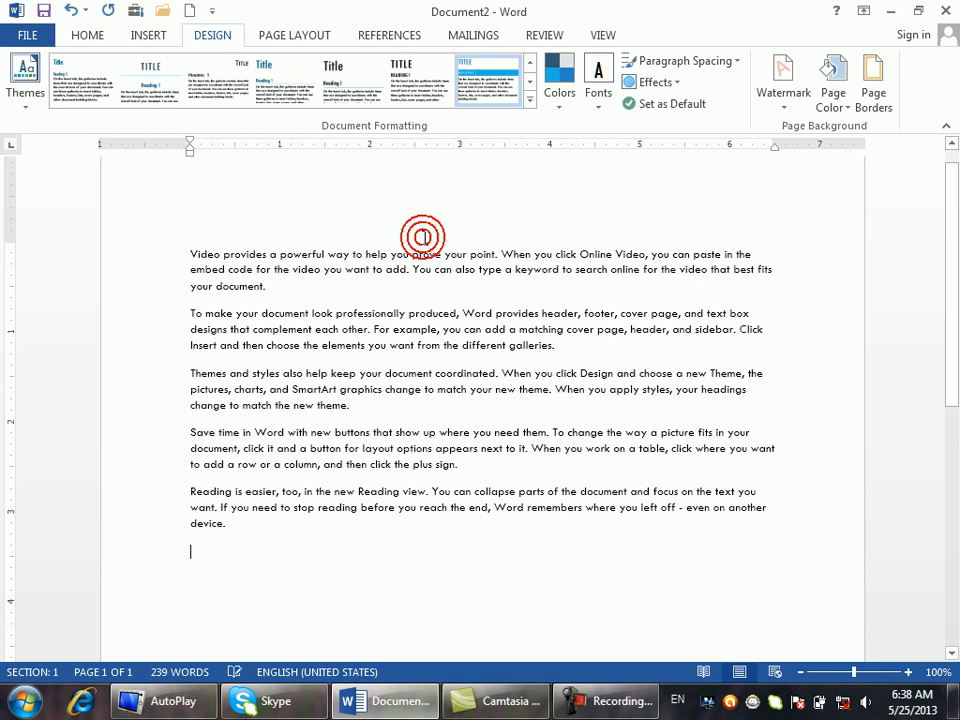
{"action": "left_click", "coordinate": [530, 100]}
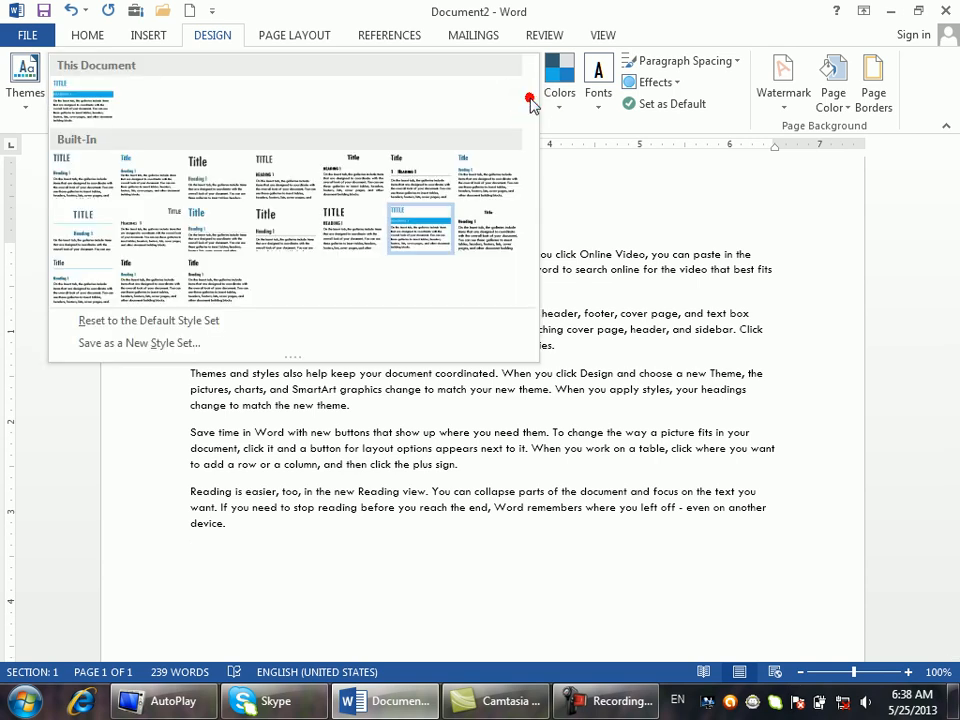
{"action": "left_click", "coordinate": [185, 324]}
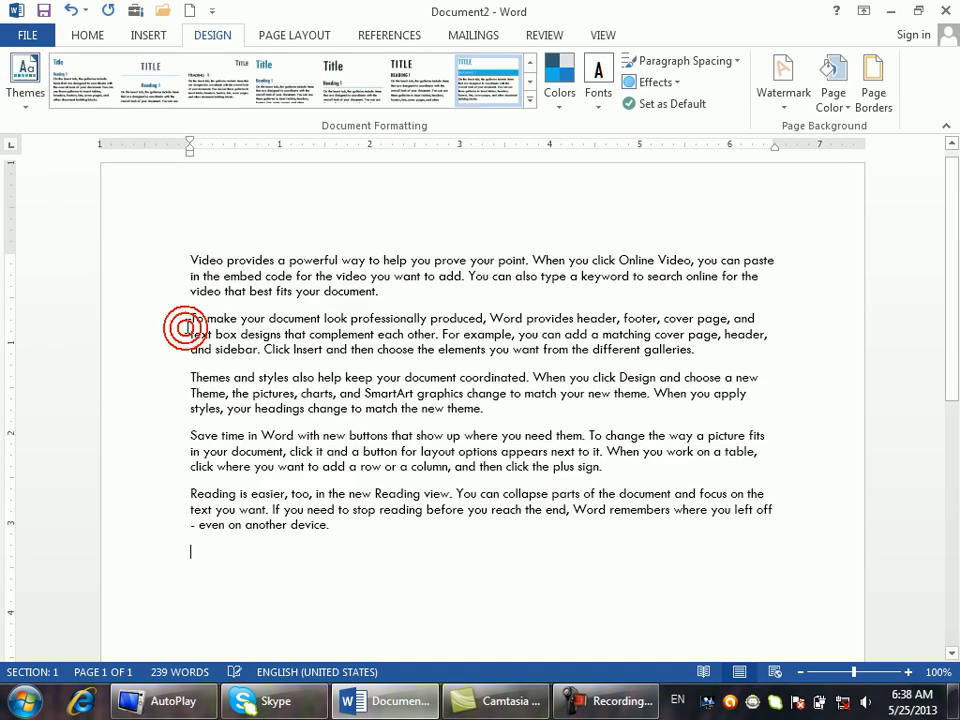
Save the current formatting as a new style set in the QuickStyles folder as a Word template
{"action": "left_click", "coordinate": [530, 101]}
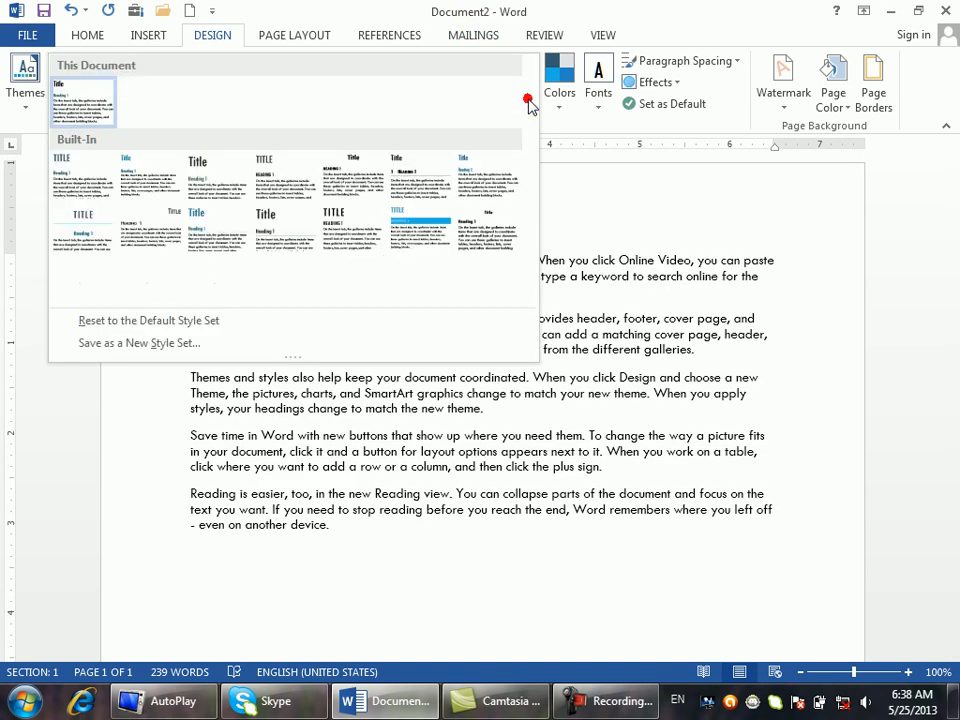
{"action": "left_click", "coordinate": [175, 345]}
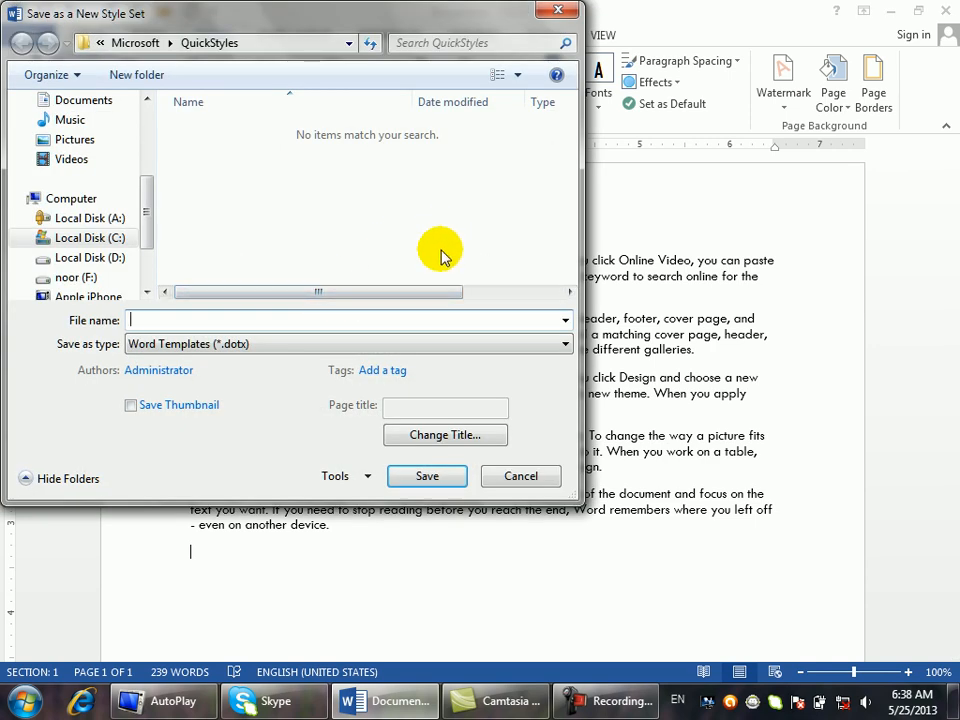
{"action": "left_click", "coordinate": [424, 478]}
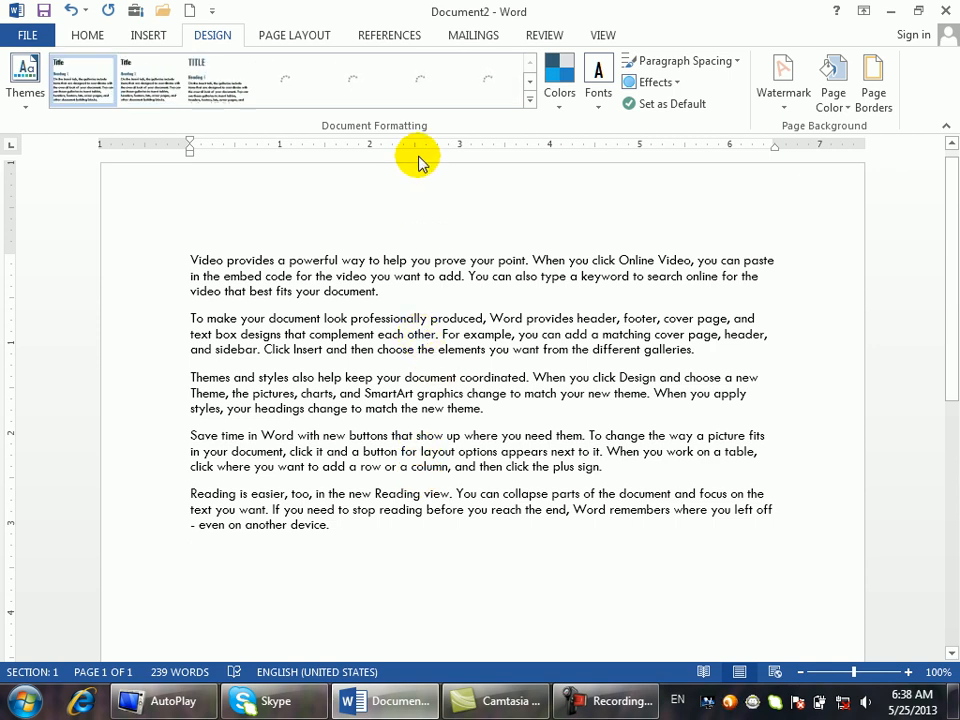
Apply several different style sets to the sample text one after another
{"action": "left_click", "coordinate": [416, 82]}
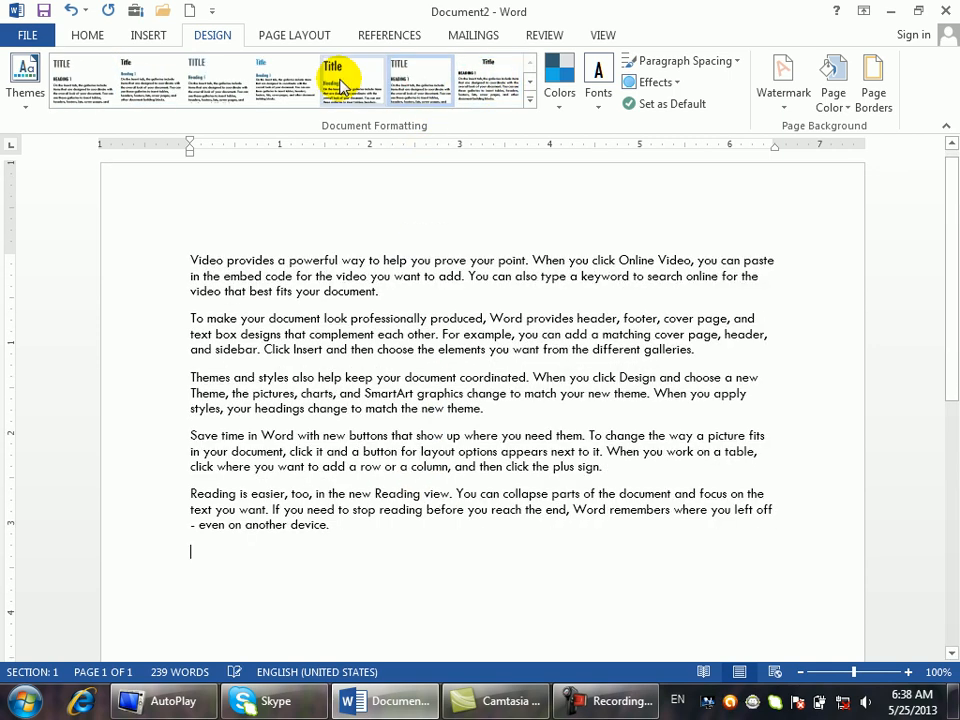
{"action": "left_click", "coordinate": [198, 84]}
{"action": "left_click", "coordinate": [108, 86]}
{"action": "left_click", "coordinate": [141, 71]}
{"action": "left_click", "coordinate": [223, 73]}
{"action": "left_click", "coordinate": [314, 68]}
{"action": "left_click", "coordinate": [420, 78]}
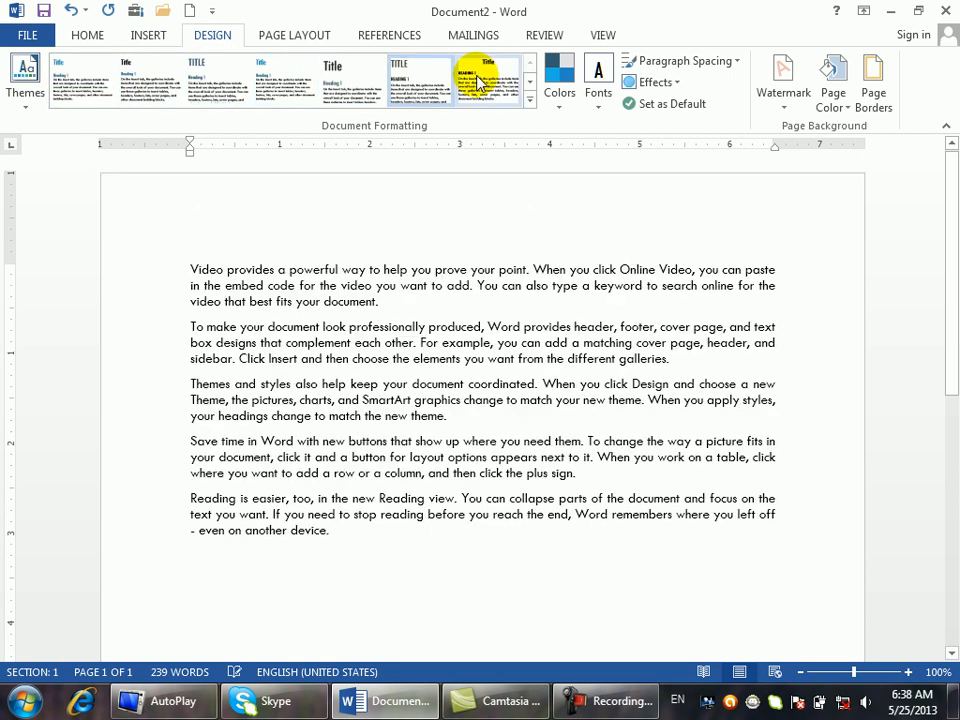
{"action": "left_click", "coordinate": [490, 72]}
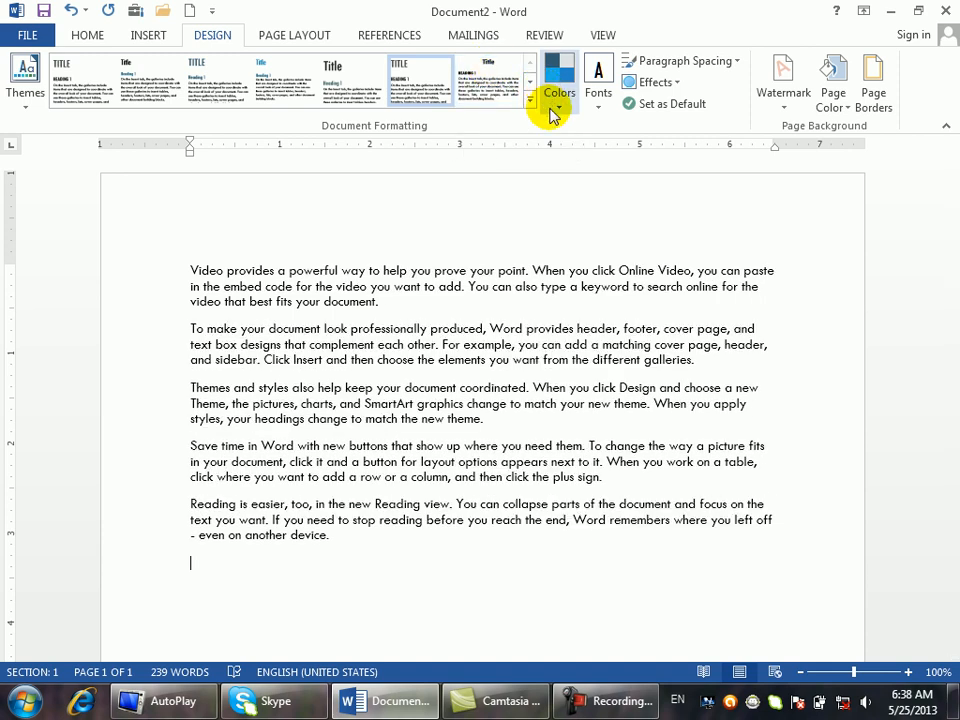
Change the theme colors to Green Yellow and select the sample paragraphs
{"action": "left_click", "coordinate": [556, 100]}
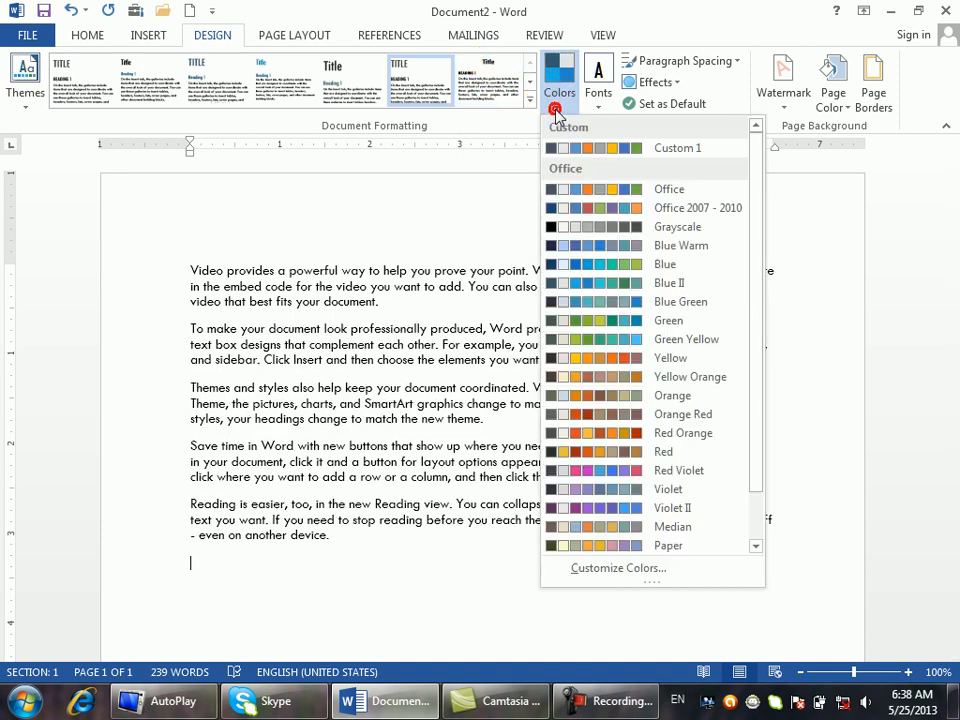
{"action": "left_click", "coordinate": [615, 339]}
{"action": "left_click_drag", "start_coordinate": [462, 625], "coordinate": [236, 193]}
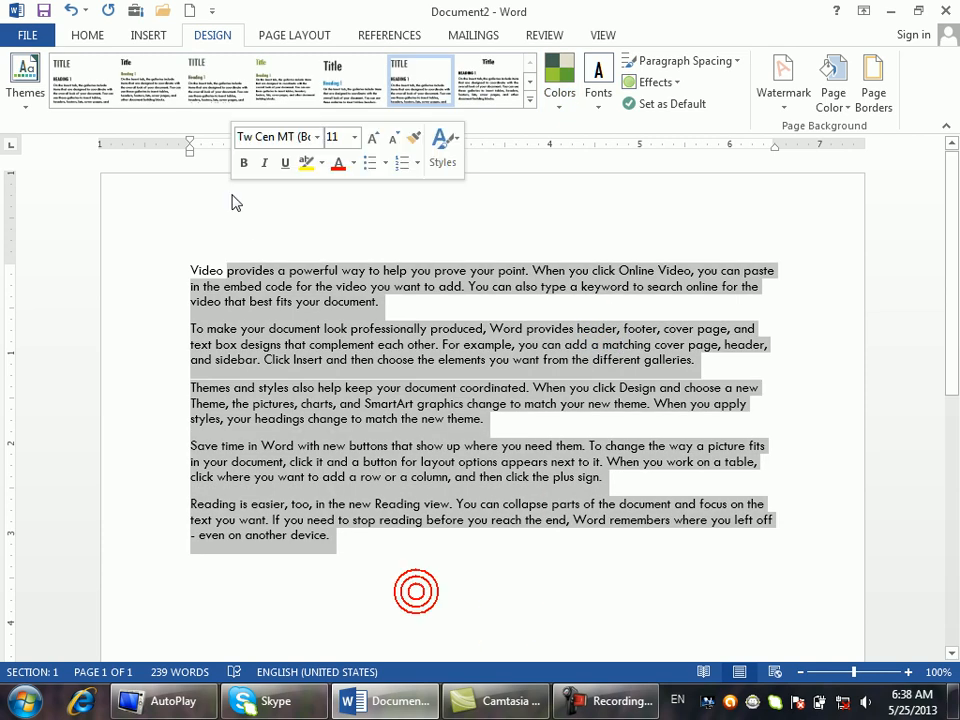
Change the document's theme colors to Orange Red, Yellow Orange and Blue II, one after another
{"action": "left_click", "coordinate": [559, 85]}
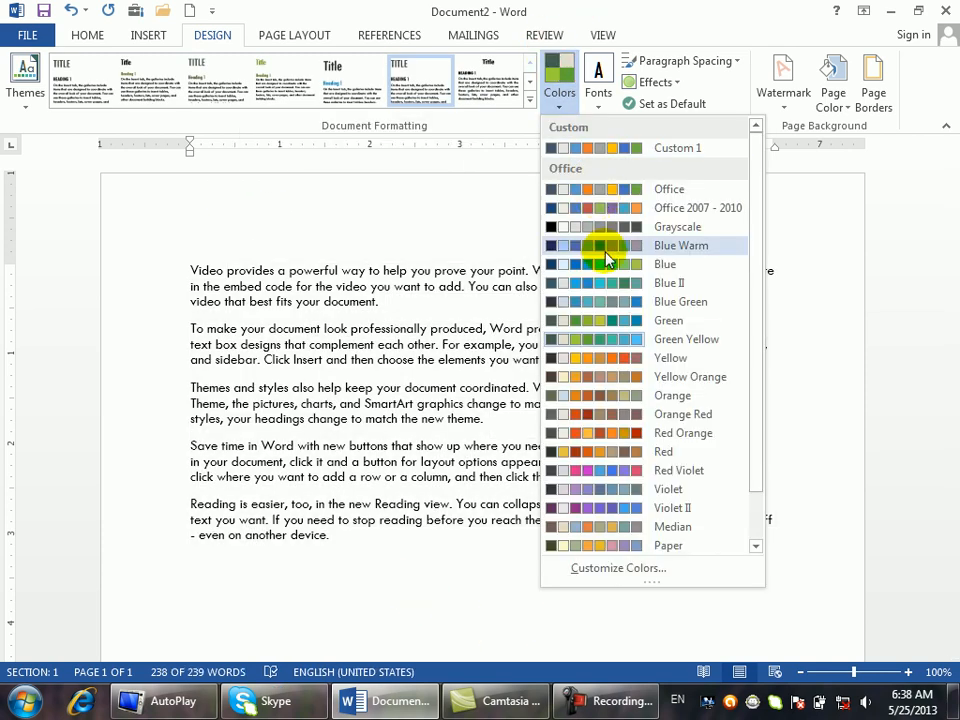
{"action": "left_click", "coordinate": [583, 413]}
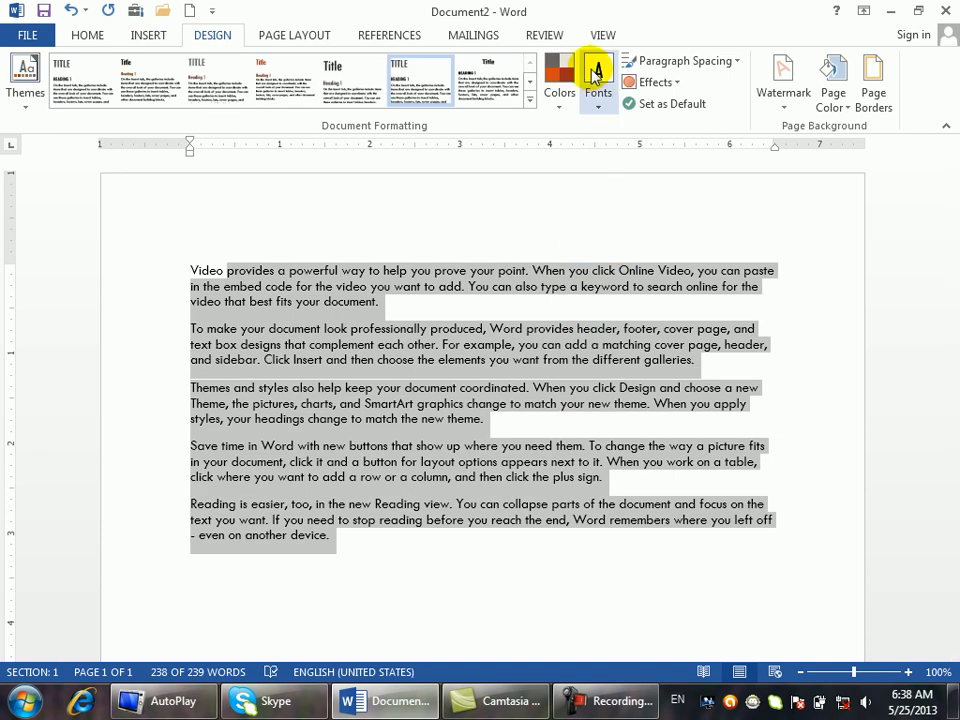
{"action": "left_click", "coordinate": [560, 86]}
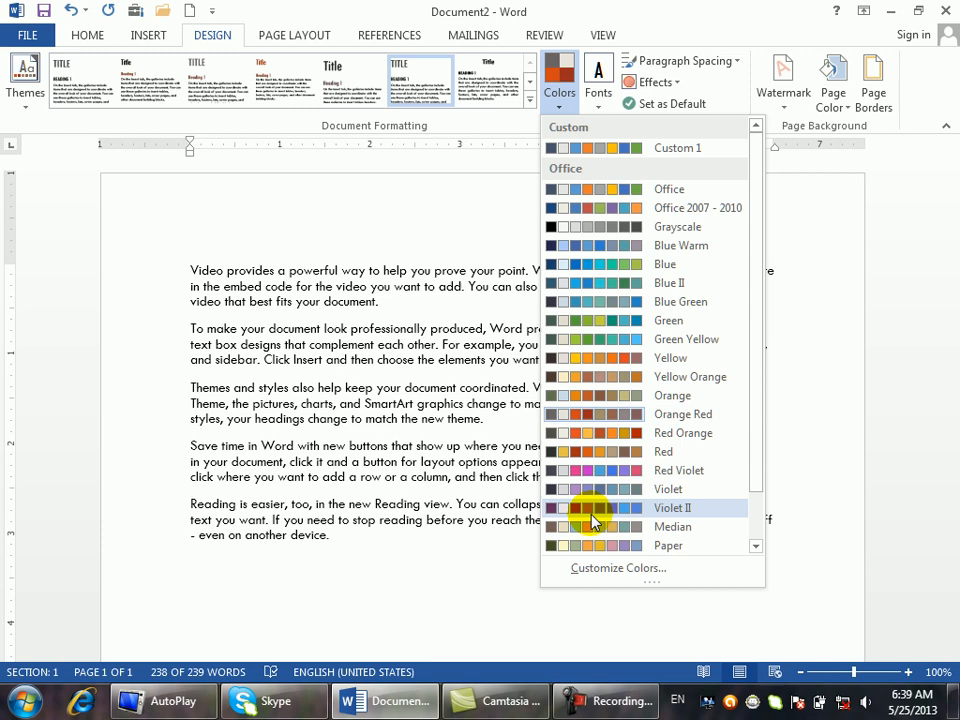
{"action": "left_click", "coordinate": [589, 377]}
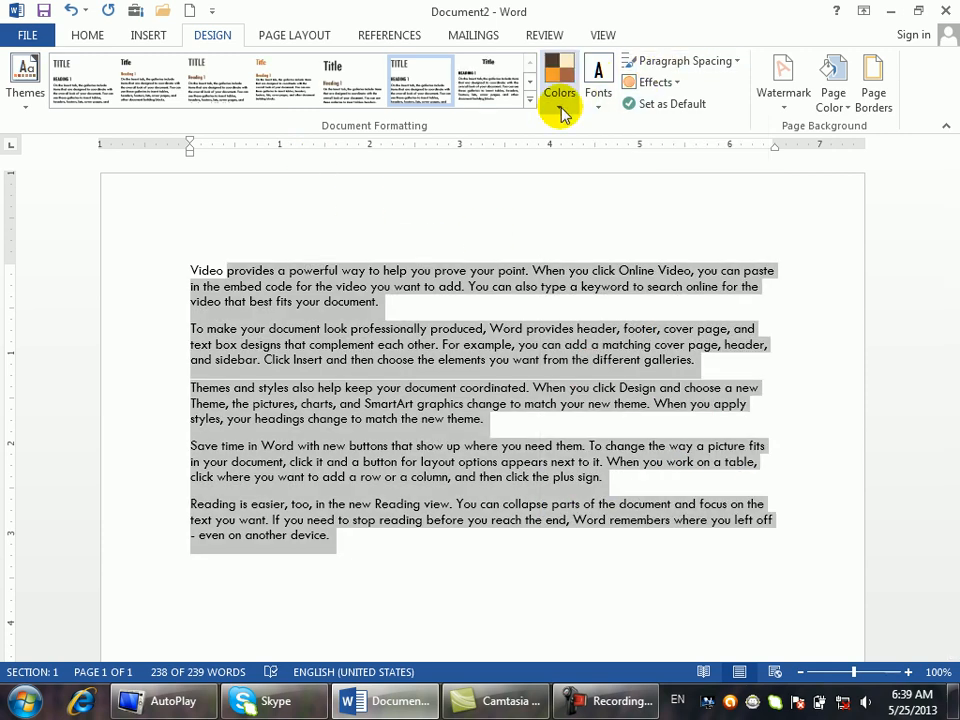
{"action": "left_click", "coordinate": [561, 110]}
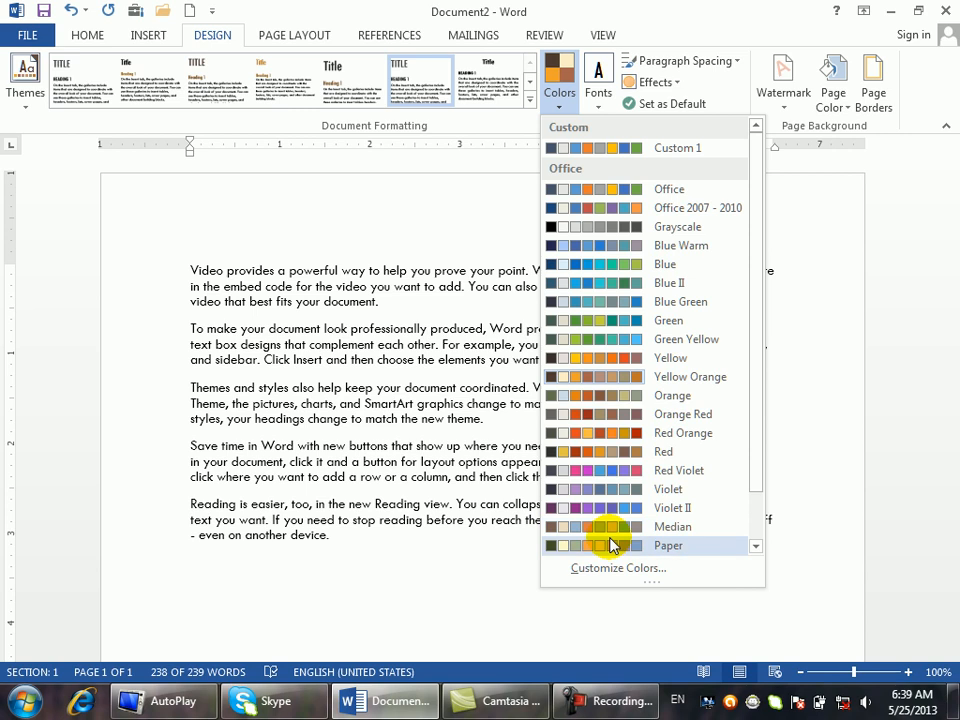
{"action": "left_click", "coordinate": [607, 283]}
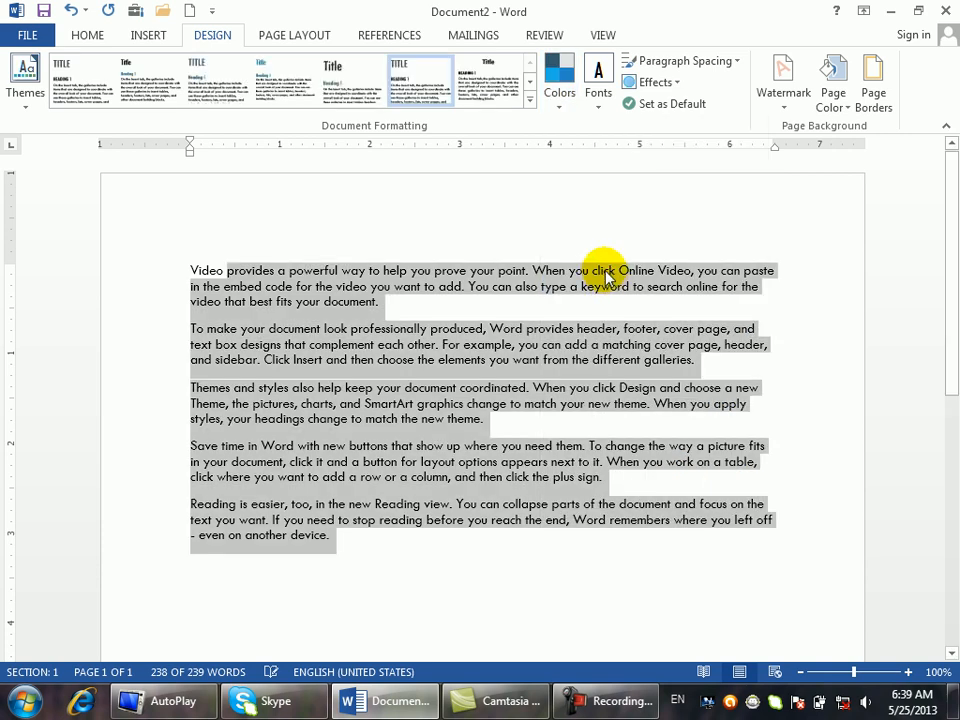
Hyperlink the selected text to the Camtasia Studio folder in My Documents and change the theme colors to Yellow
{"action": "key", "text": "ctrl+k"}
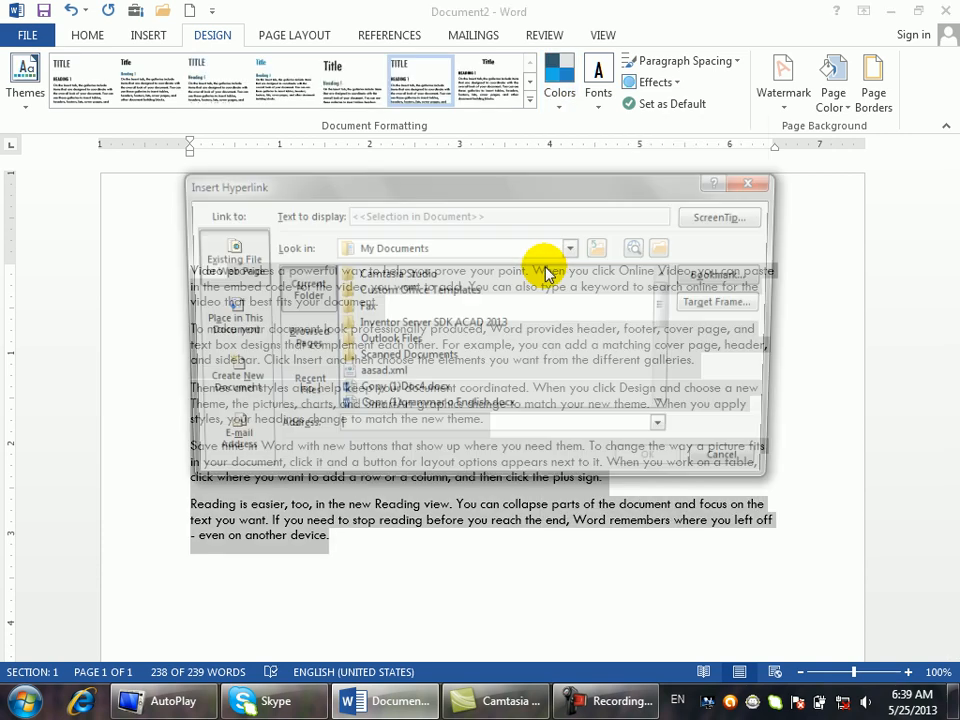
{"action": "left_click", "coordinate": [394, 273]}
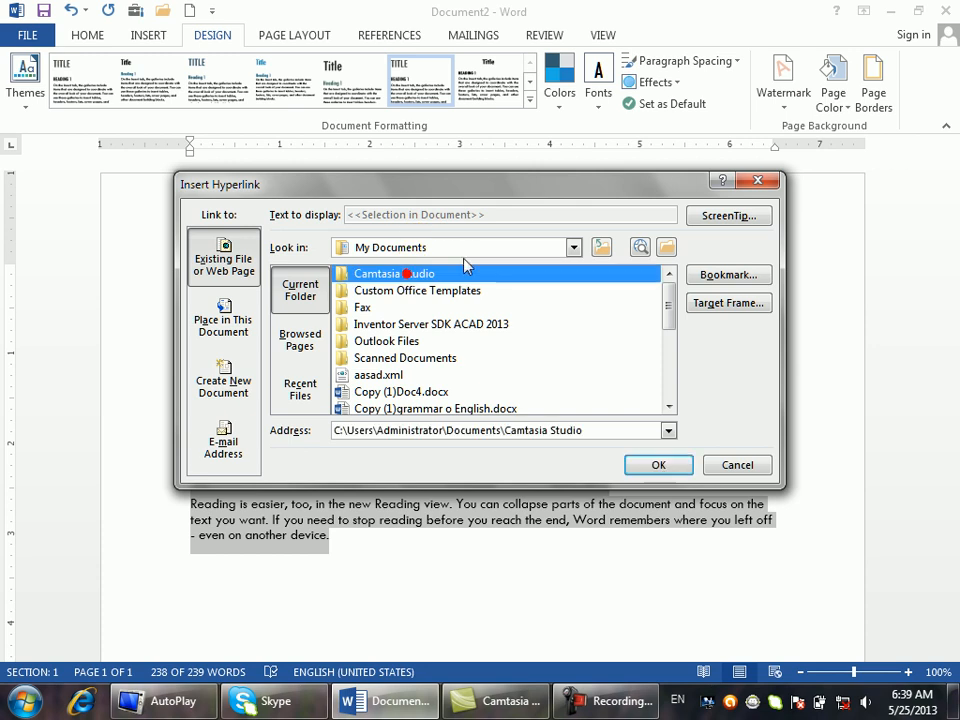
{"action": "left_click", "coordinate": [658, 465]}
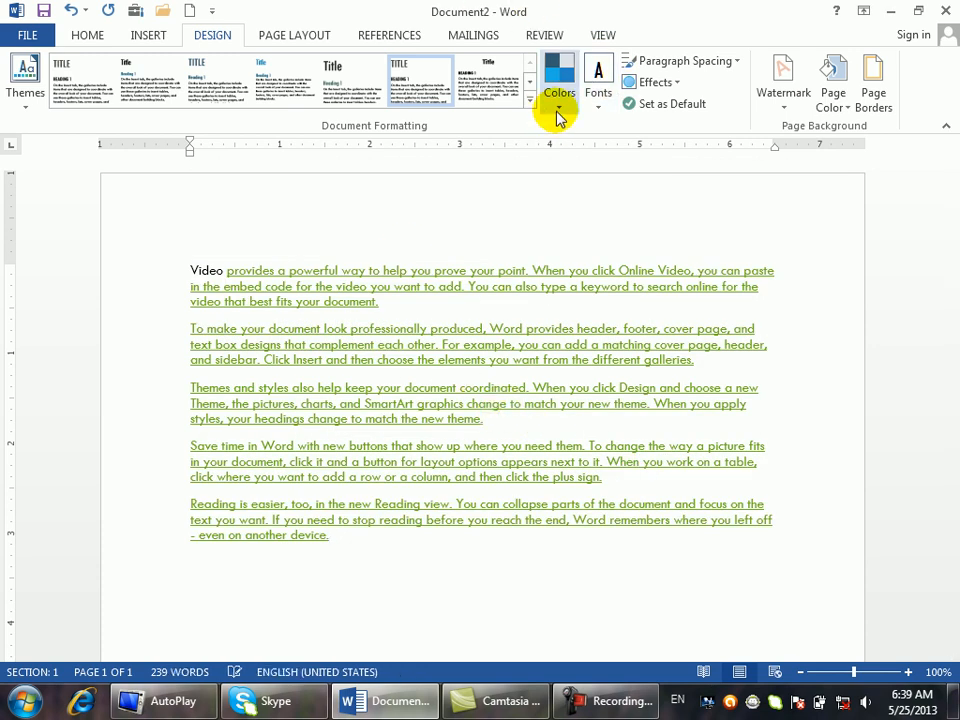
{"action": "left_click", "coordinate": [557, 98]}
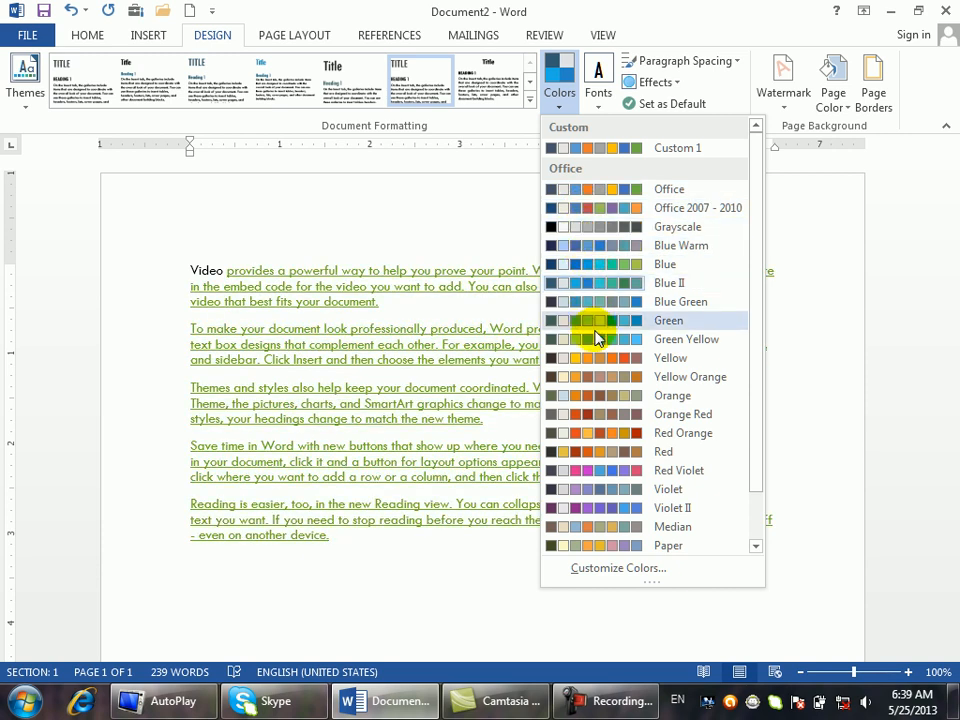
{"action": "left_click", "coordinate": [603, 358]}
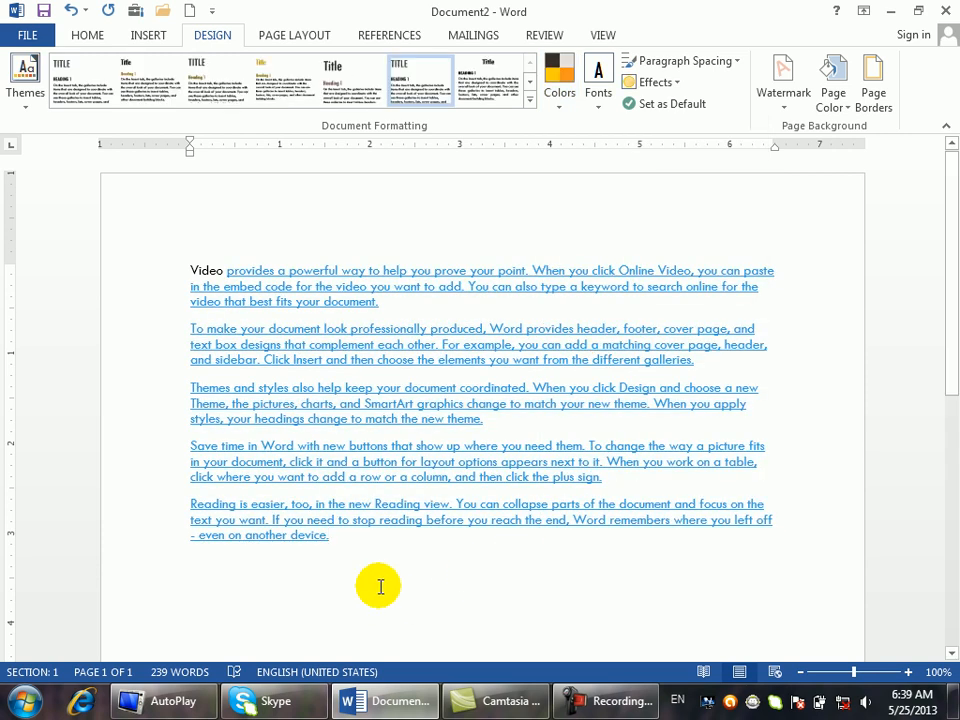
Generate a second block of sample paragraphs below the linked text with =rand()
{"action": "left_click_drag", "start_coordinate": [373, 541], "coordinate": [338, 520]}
{"action": "left_click_drag", "start_coordinate": [117, 200], "coordinate": [110, 205]}
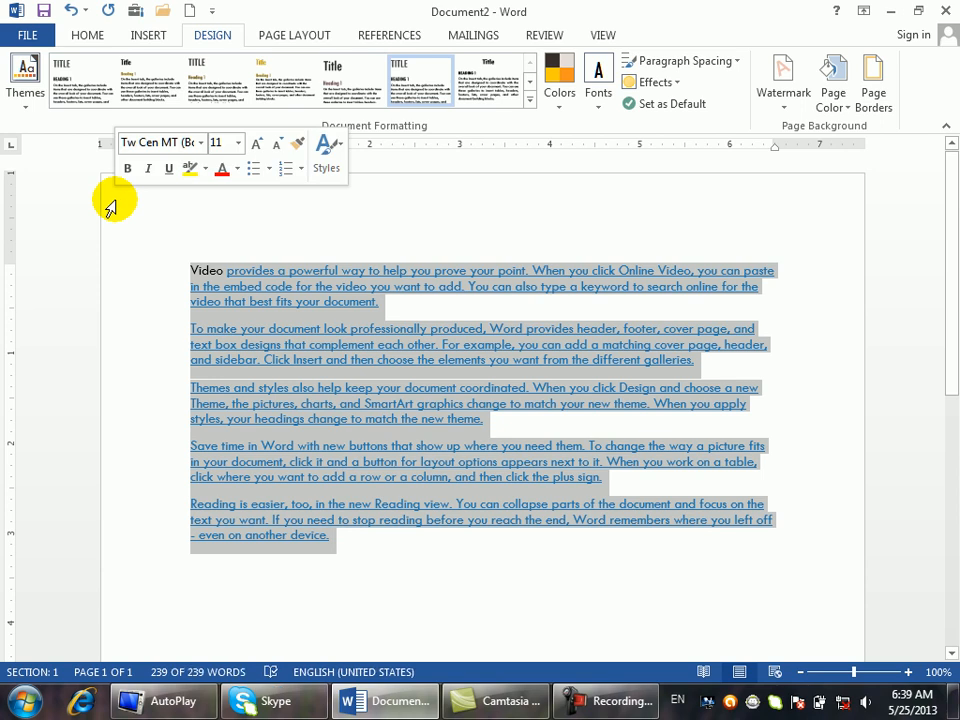
{"action": "left_click", "coordinate": [327, 655]}
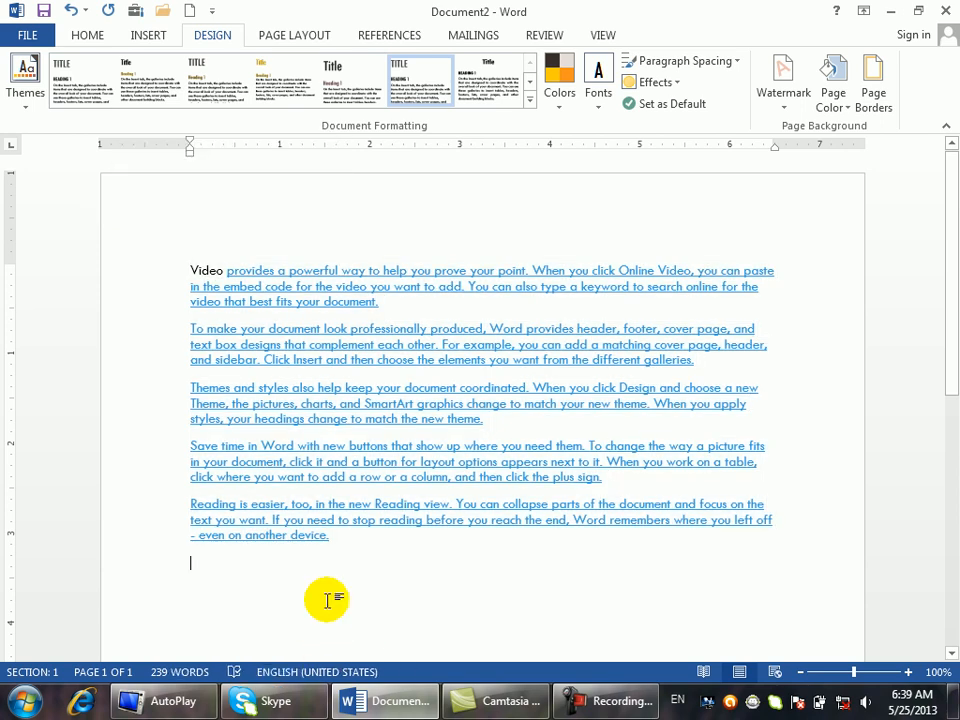
{"action": "type", "text": "=rand"}
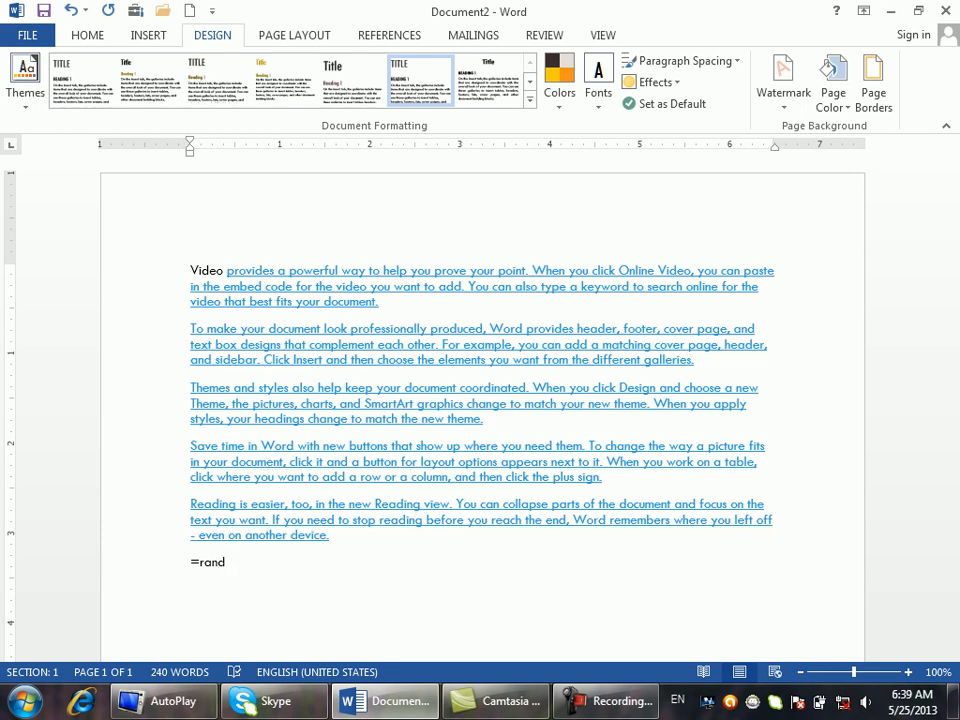
{"action": "type", "text": "()"}
{"action": "key", "text": "Return"}
Apply the Heading 1 style to the newly generated sample paragraphs
{"action": "left_click_drag", "start_coordinate": [390, 645], "coordinate": [115, 355]}
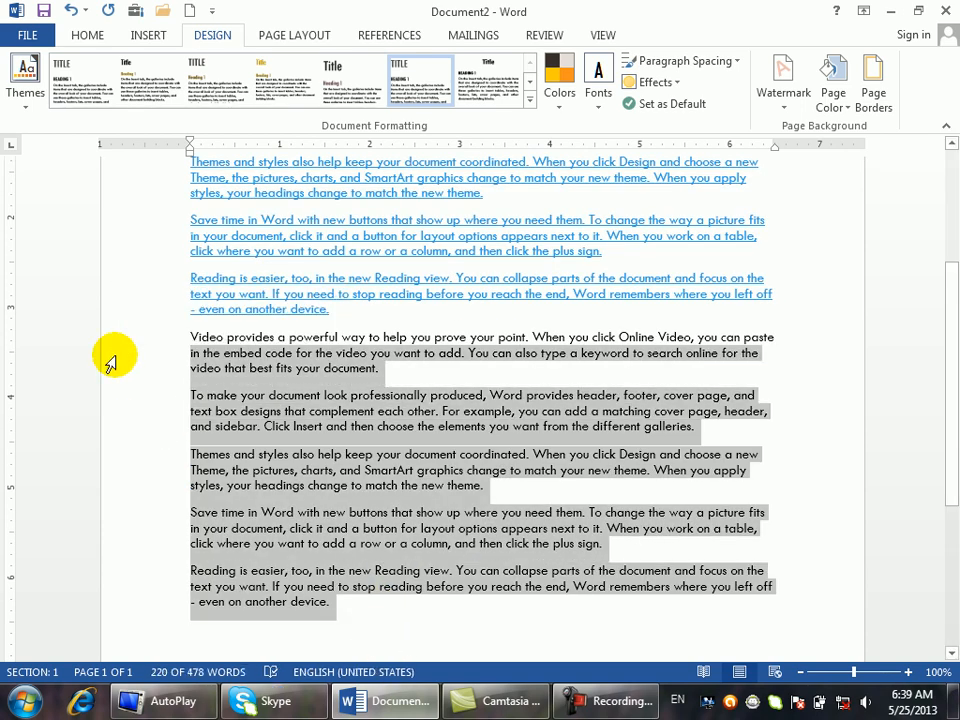
{"action": "key", "text": "ctrl+alt+1"}
{"action": "left_click_drag", "start_coordinate": [950, 333], "coordinate": [953, 462]}
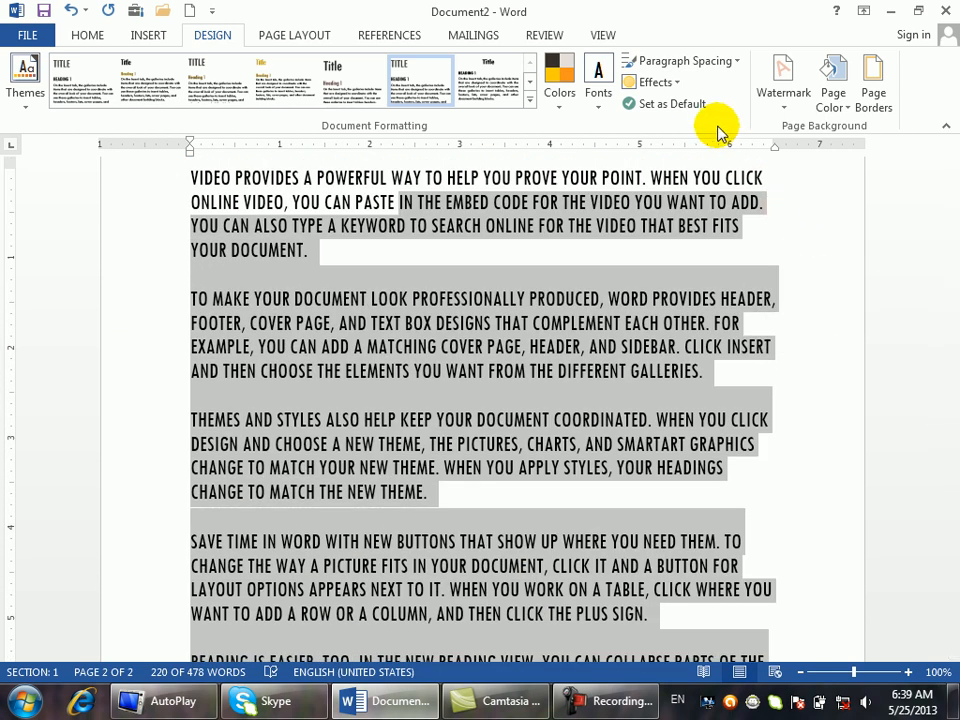
Change the theme colors to Red Orange, replace them with Violet II, and return to the linked text at the document's start
{"action": "left_click", "coordinate": [560, 97]}
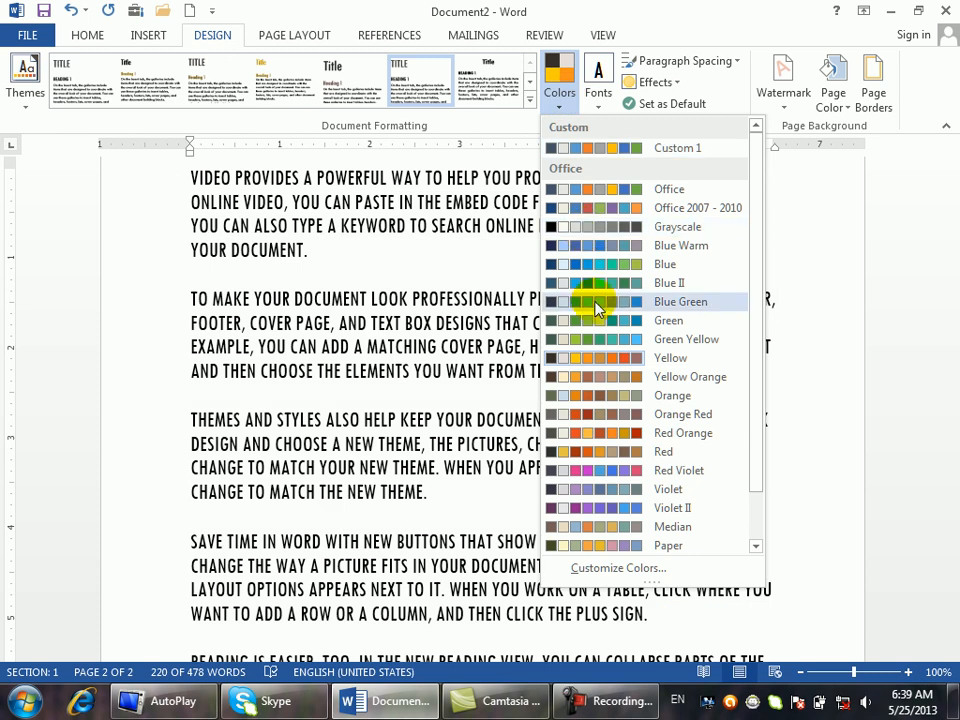
{"action": "left_click", "coordinate": [601, 433]}
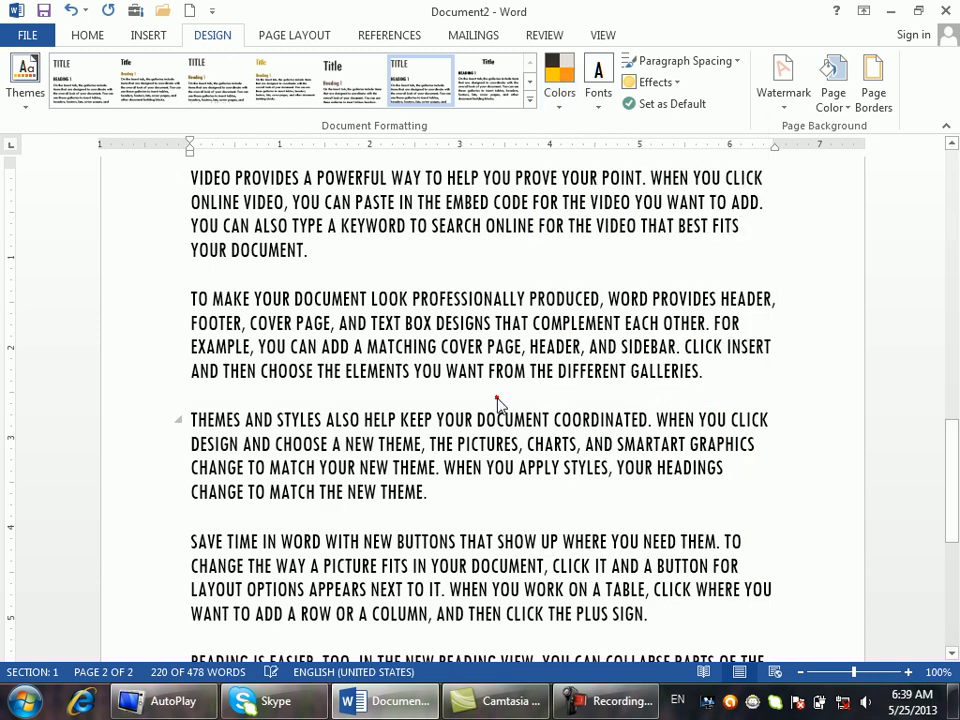
{"action": "left_click_drag", "start_coordinate": [432, 467], "coordinate": [433, 488]}
{"action": "left_click_drag", "start_coordinate": [280, 290], "coordinate": [255, 298]}
{"action": "left_click", "coordinate": [560, 100]}
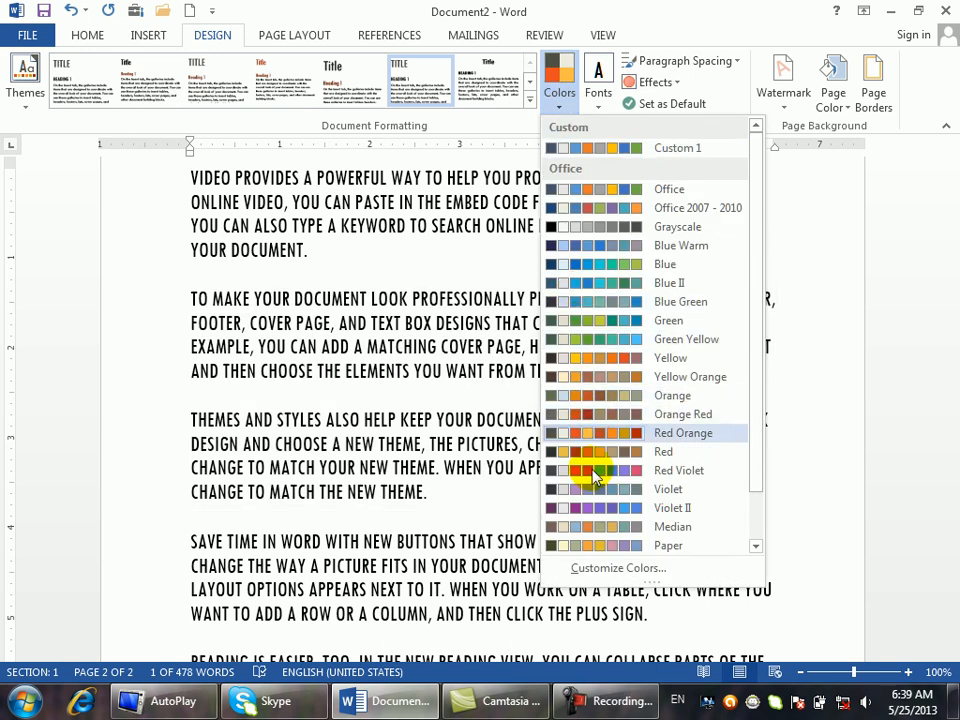
{"action": "left_click", "coordinate": [596, 512]}
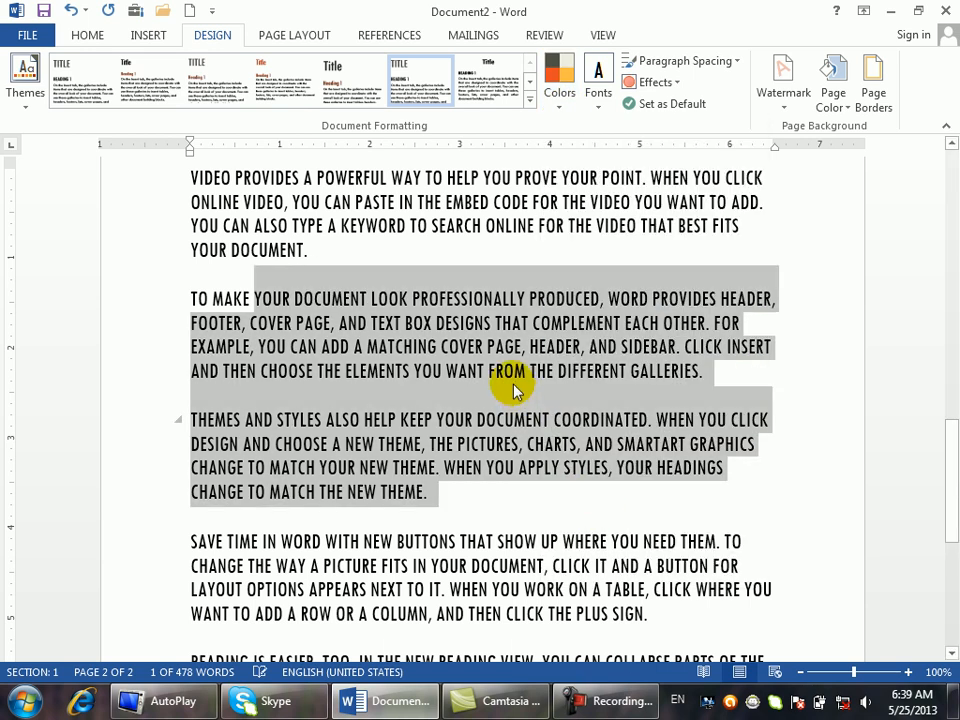
{"action": "left_click_drag", "start_coordinate": [950, 466], "coordinate": [947, 143]}
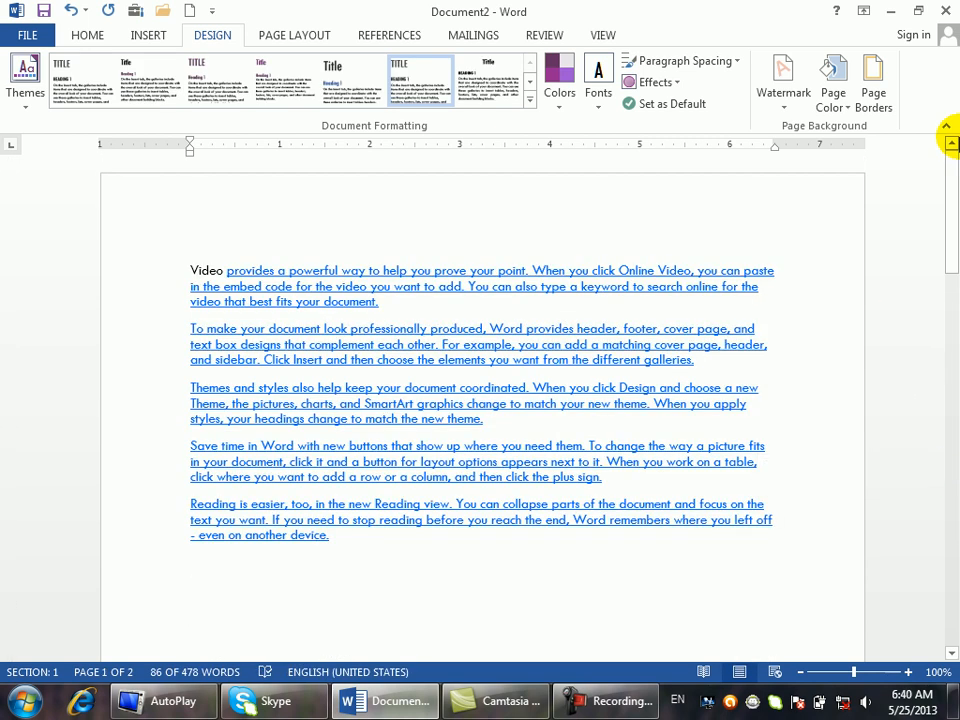
Create a new document with =rand() sample text and apply Heading 2 to the first 32 words
{"action": "key", "text": "ctrl+n"}
{"action": "type", "text": "=rand"}
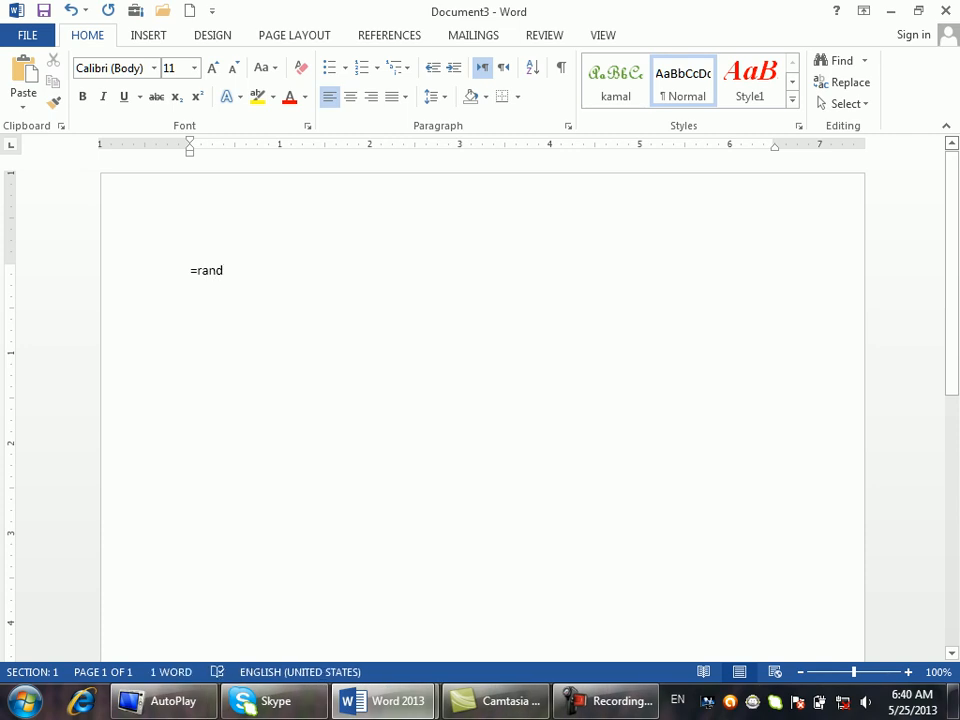
{"action": "type", "text": "()"}
{"action": "key", "text": "Return"}
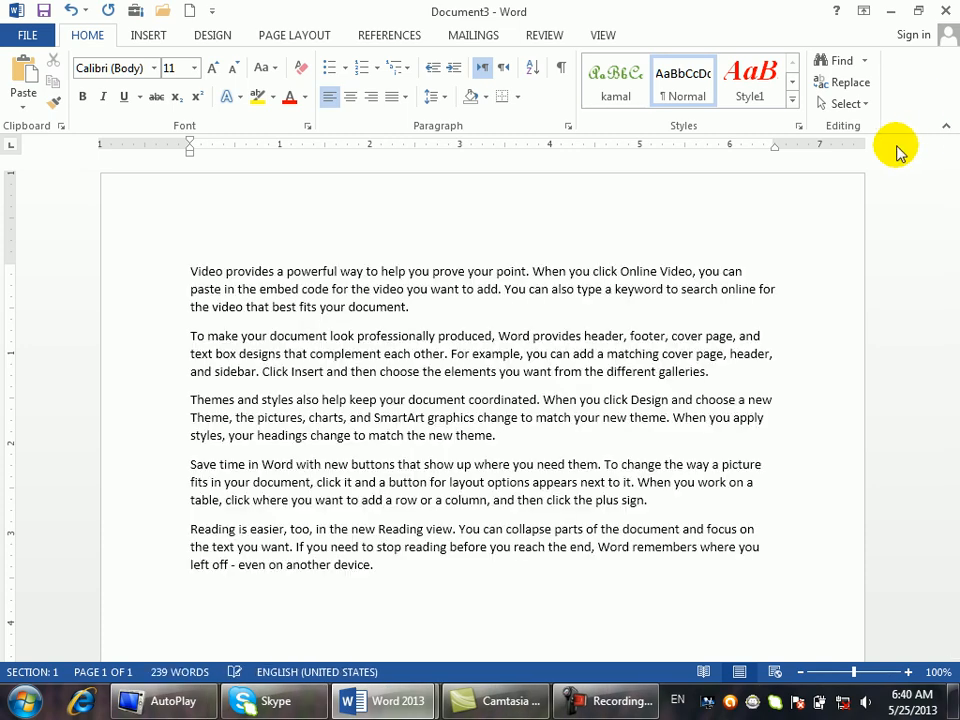
{"action": "left_click_drag", "start_coordinate": [551, 287], "coordinate": [107, 236]}
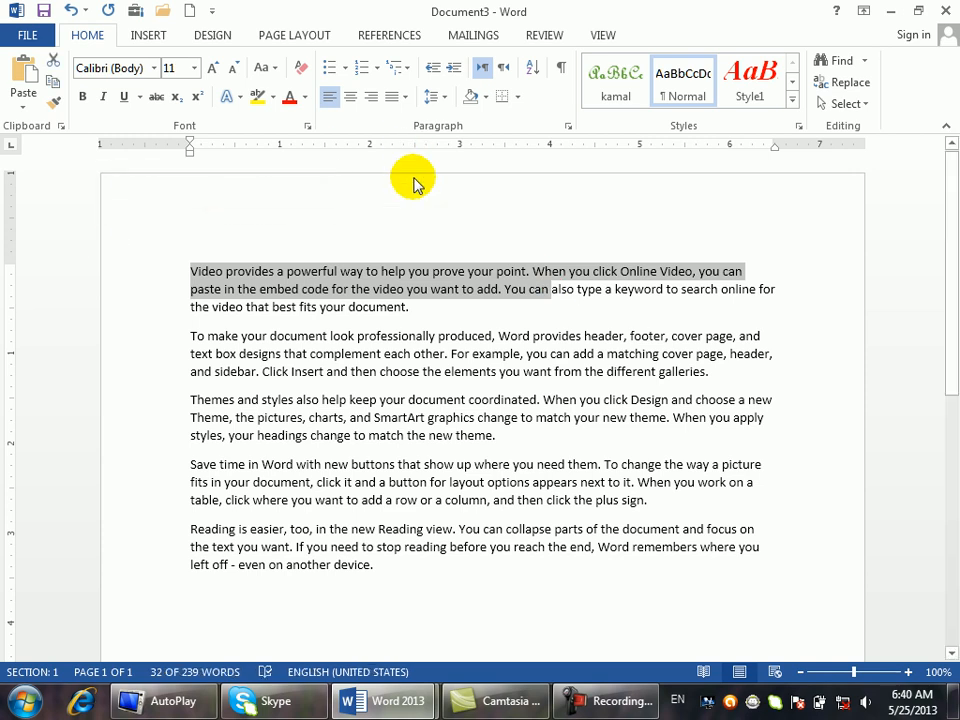
{"action": "key", "text": "ctrl+alt+2"}
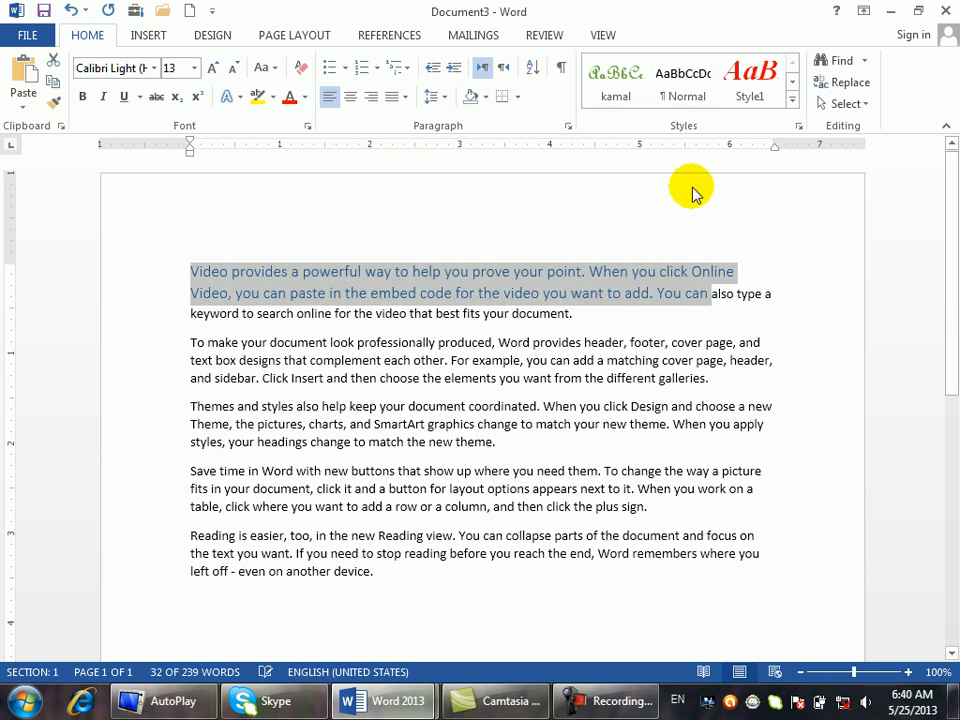
Start a new custom theme color set and enter a person's name as the set's name
{"action": "left_click", "coordinate": [214, 41]}
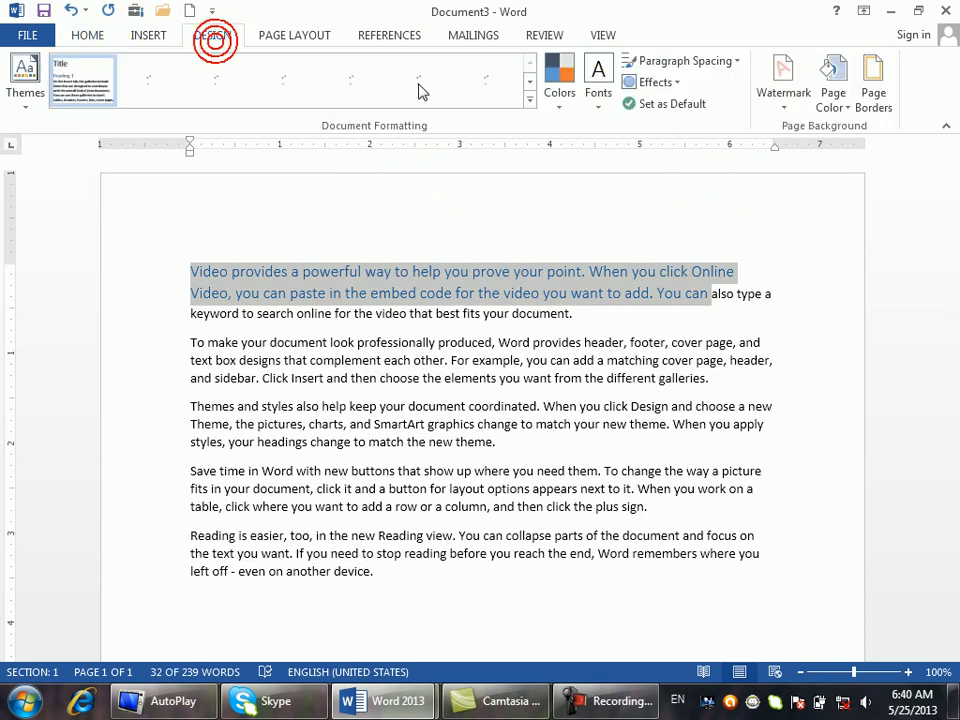
{"action": "left_click", "coordinate": [564, 108]}
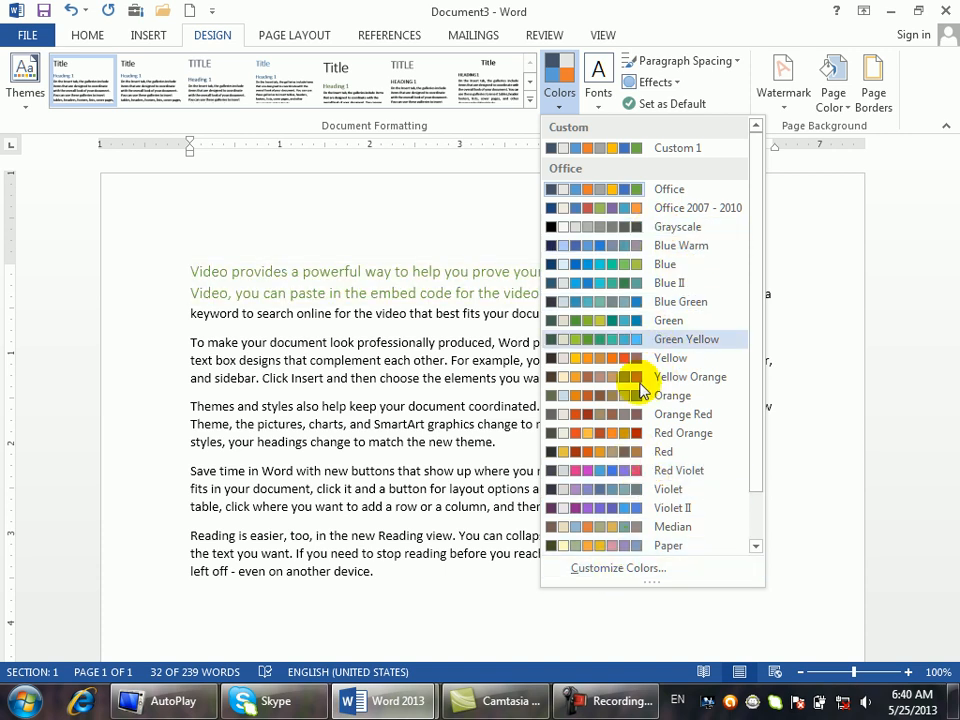
{"action": "left_click", "coordinate": [619, 568]}
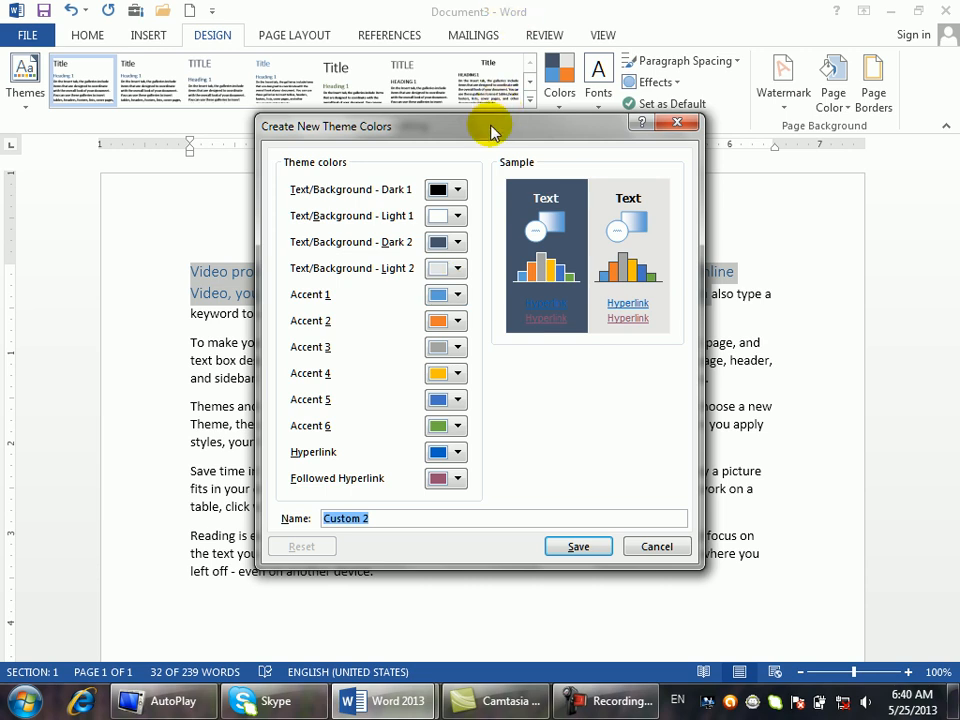
{"action": "left_click_drag", "start_coordinate": [491, 132], "coordinate": [619, 140]}
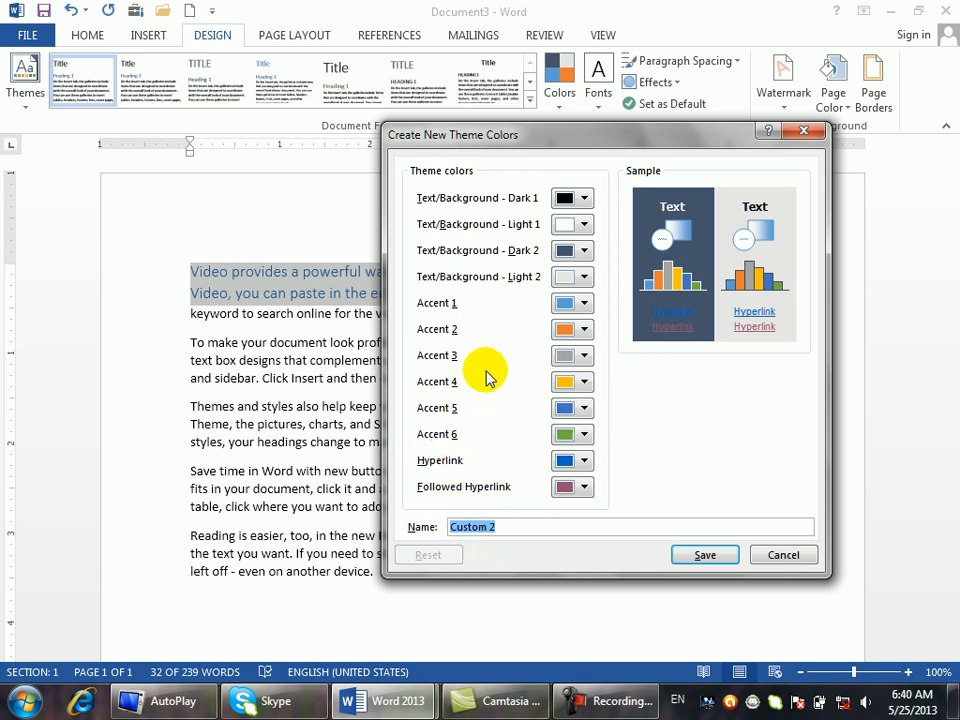
{"action": "left_click_drag", "start_coordinate": [481, 139], "coordinate": [534, 141]}
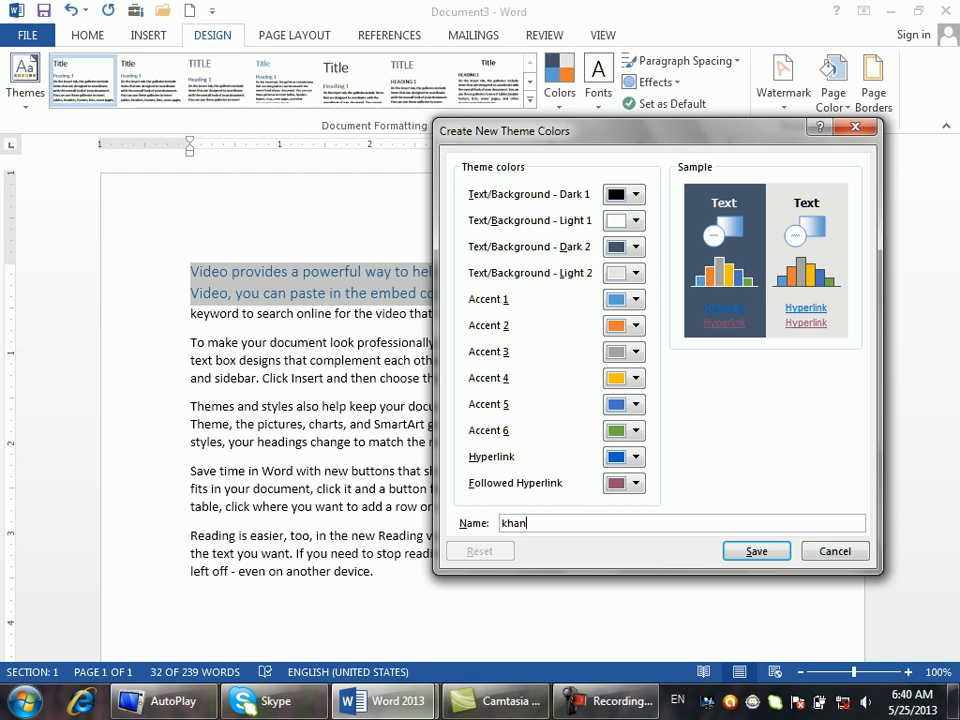
Set the Followed Hyperlink color to standard red and save the custom theme color set
{"action": "left_click", "coordinate": [628, 483]}
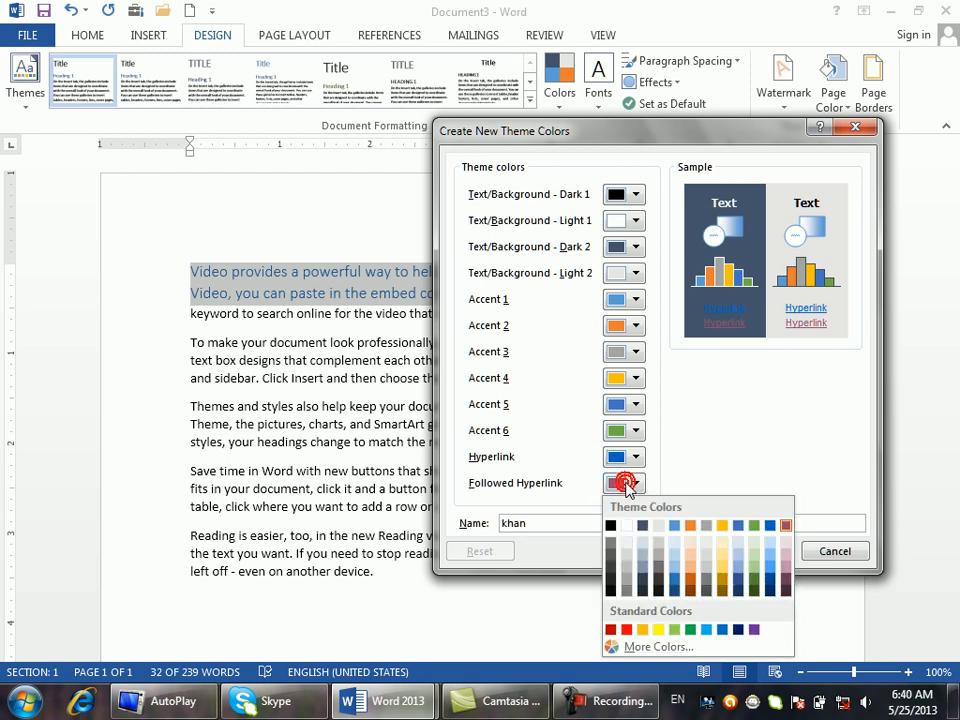
{"action": "left_click", "coordinate": [636, 484]}
{"action": "left_click", "coordinate": [636, 484]}
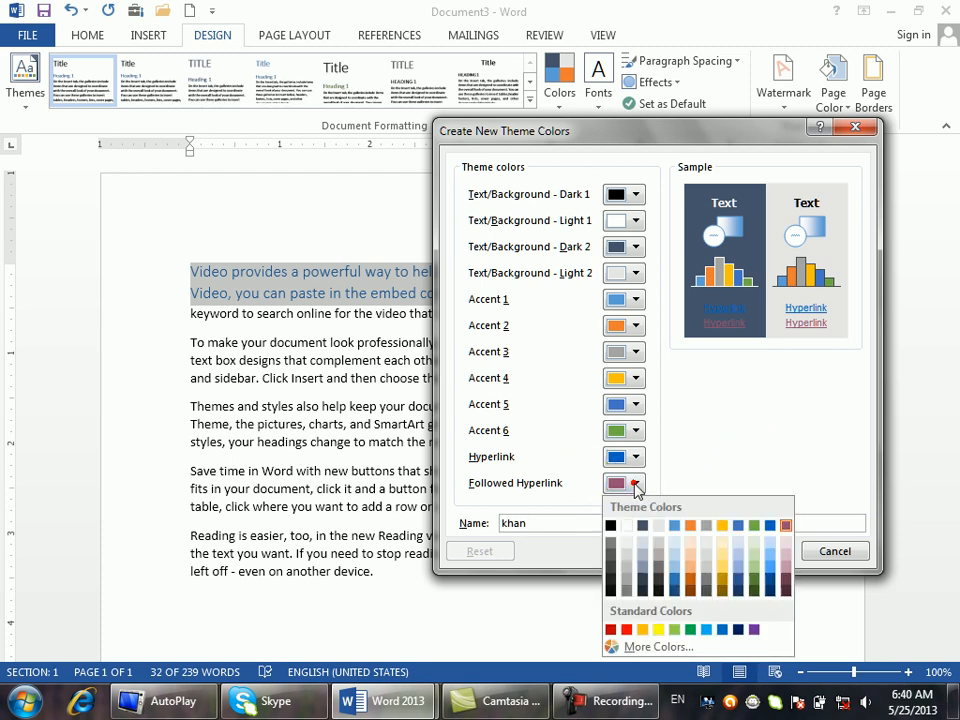
{"action": "left_click", "coordinate": [621, 690]}
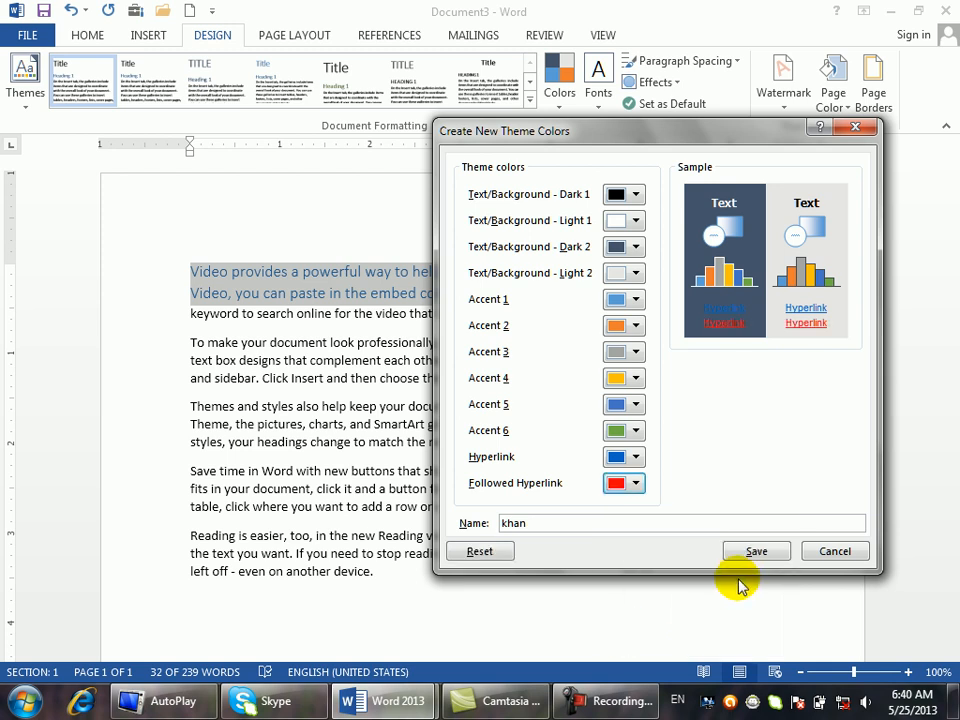
{"action": "left_click", "coordinate": [755, 556]}
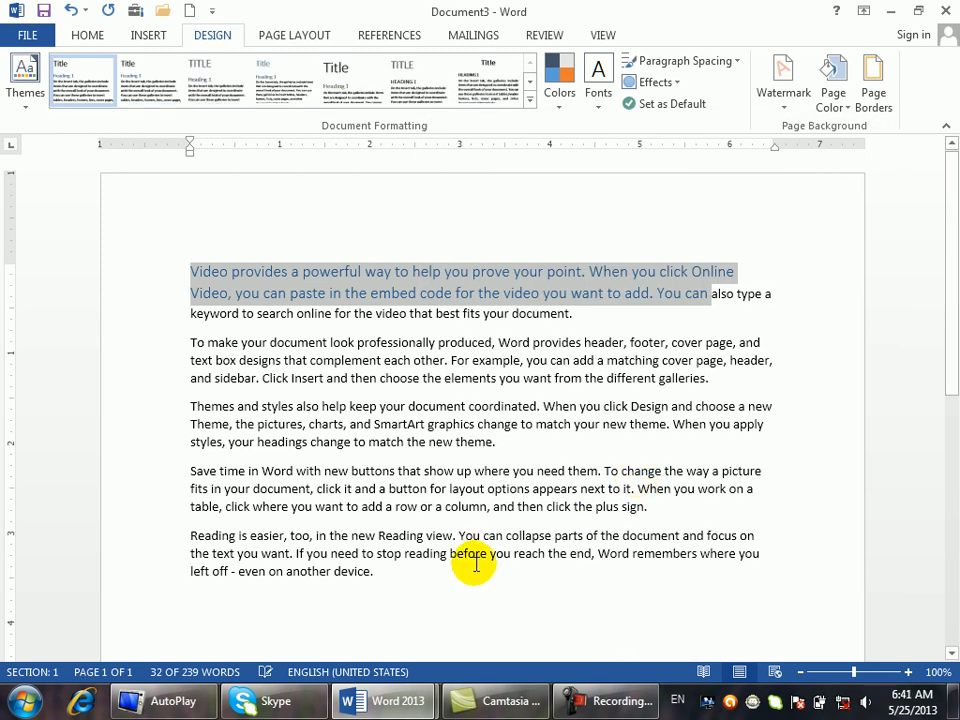
{"action": "left_click", "coordinate": [530, 102]}
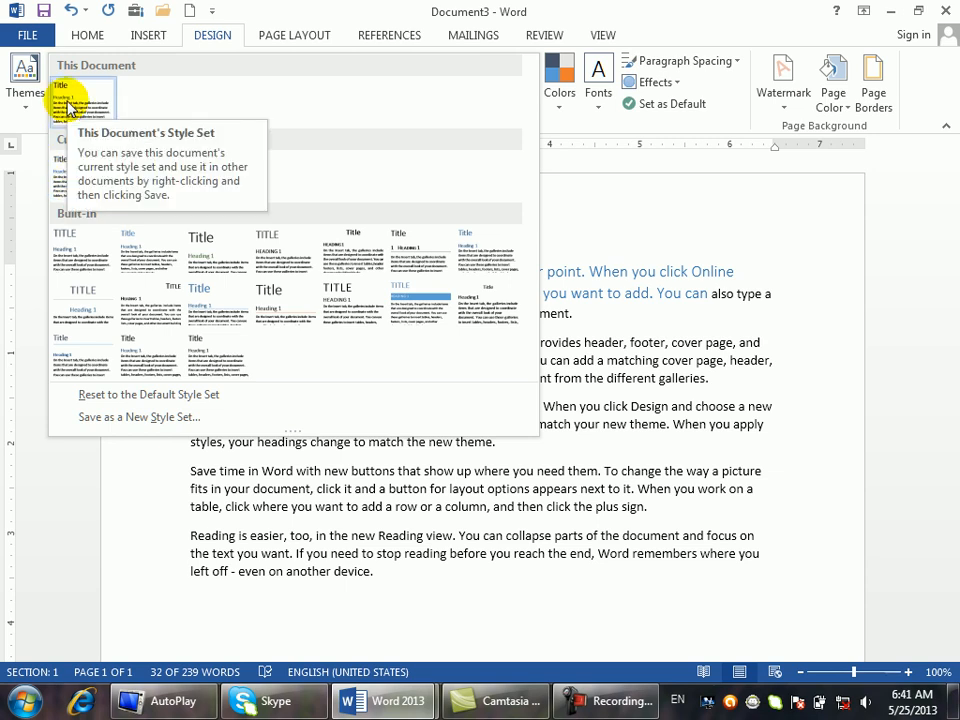
{"action": "left_click", "coordinate": [365, 507]}
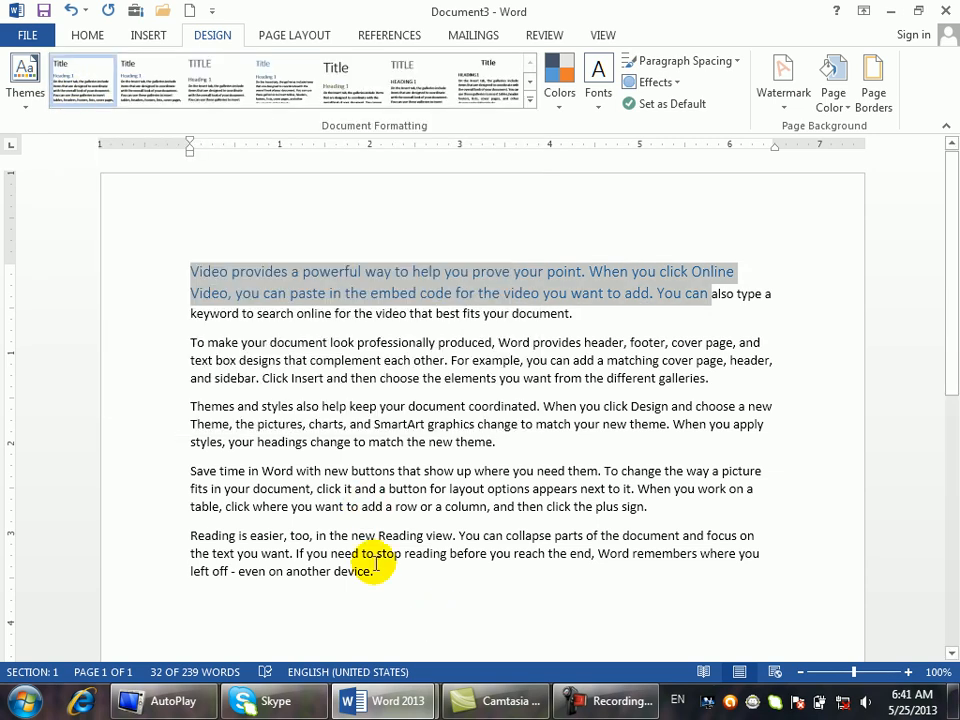
Add the line "Open excel program" below the last paragraph and hyperlink it to Presentation1.pptx in My Documents
{"action": "left_click", "coordinate": [385, 594]}
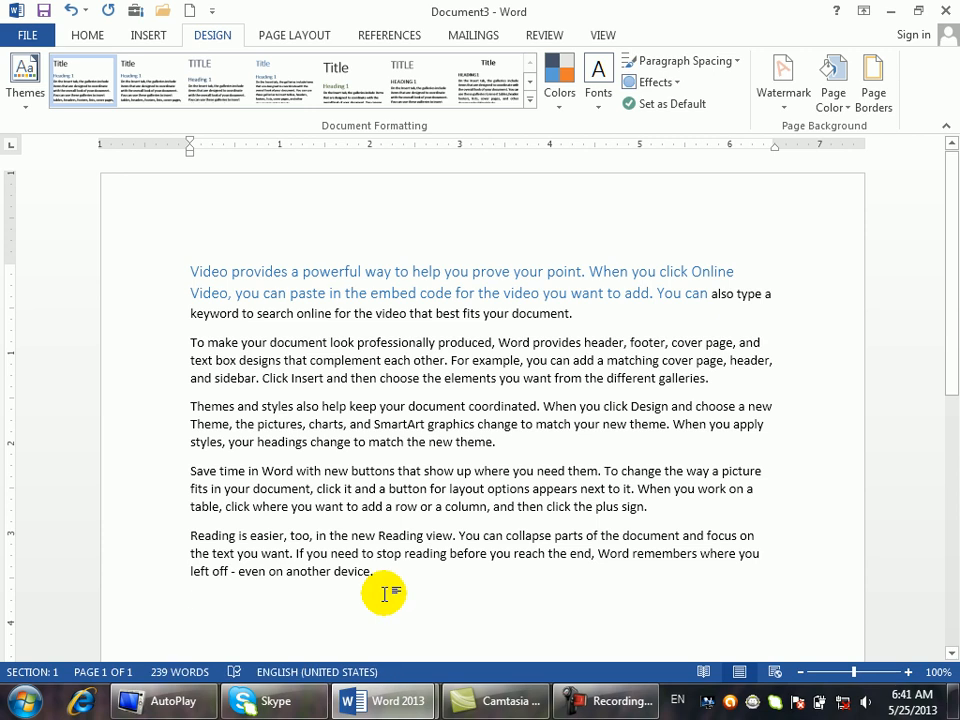
{"action": "type", "text": "oip"}
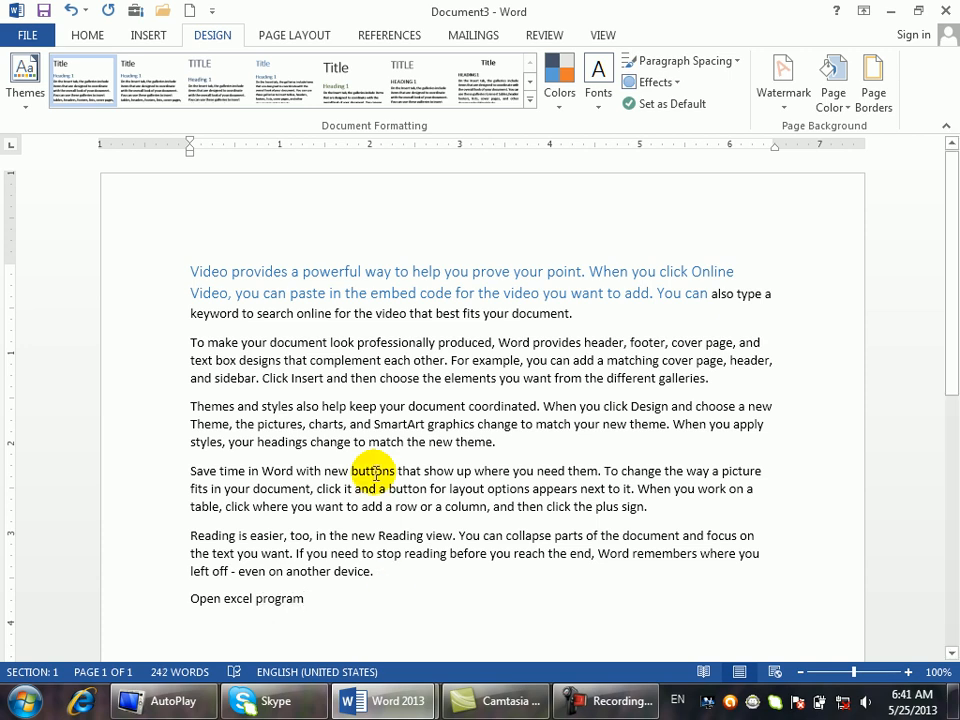
{"action": "left_click_drag", "start_coordinate": [318, 612], "coordinate": [186, 598]}
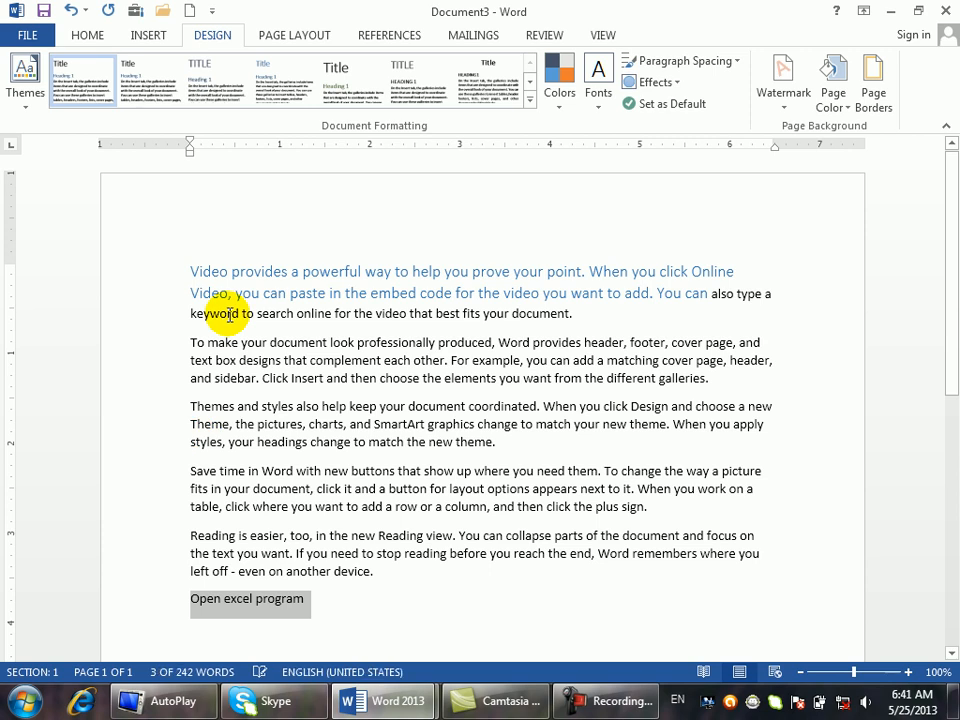
{"action": "key", "text": "ctrl+k"}
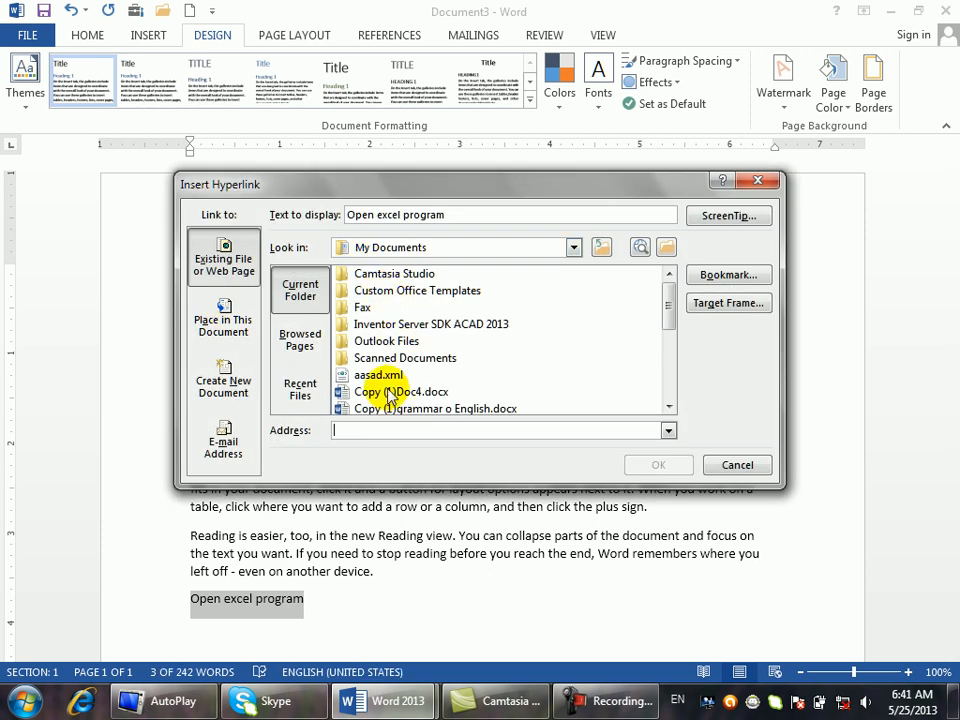
{"action": "left_click_drag", "start_coordinate": [668, 285], "coordinate": [670, 370]}
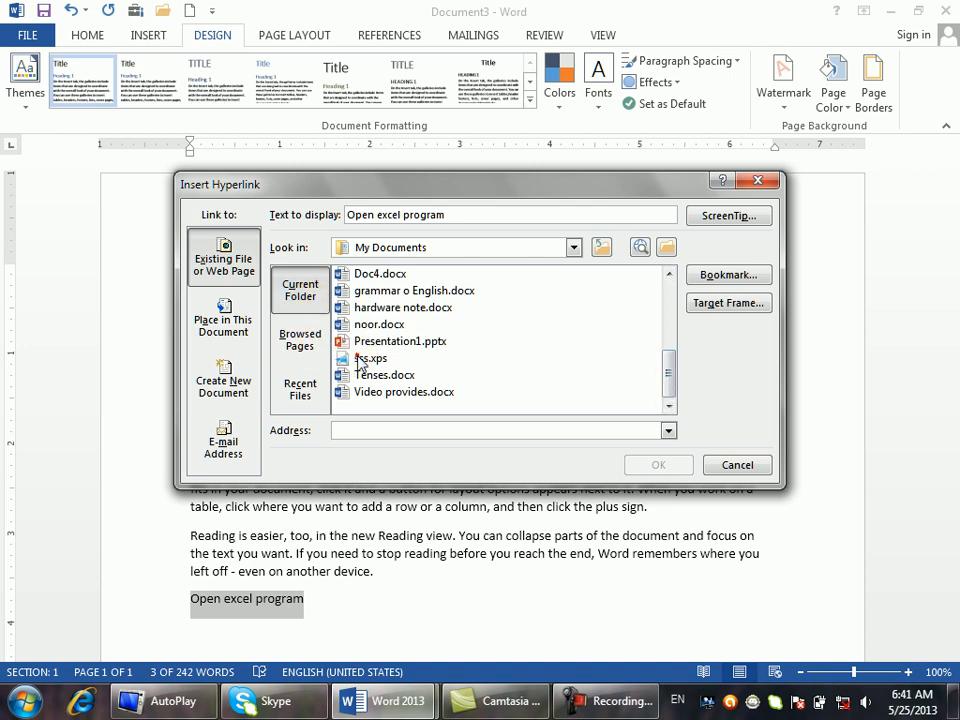
{"action": "left_click", "coordinate": [343, 358]}
{"action": "left_click", "coordinate": [370, 342]}
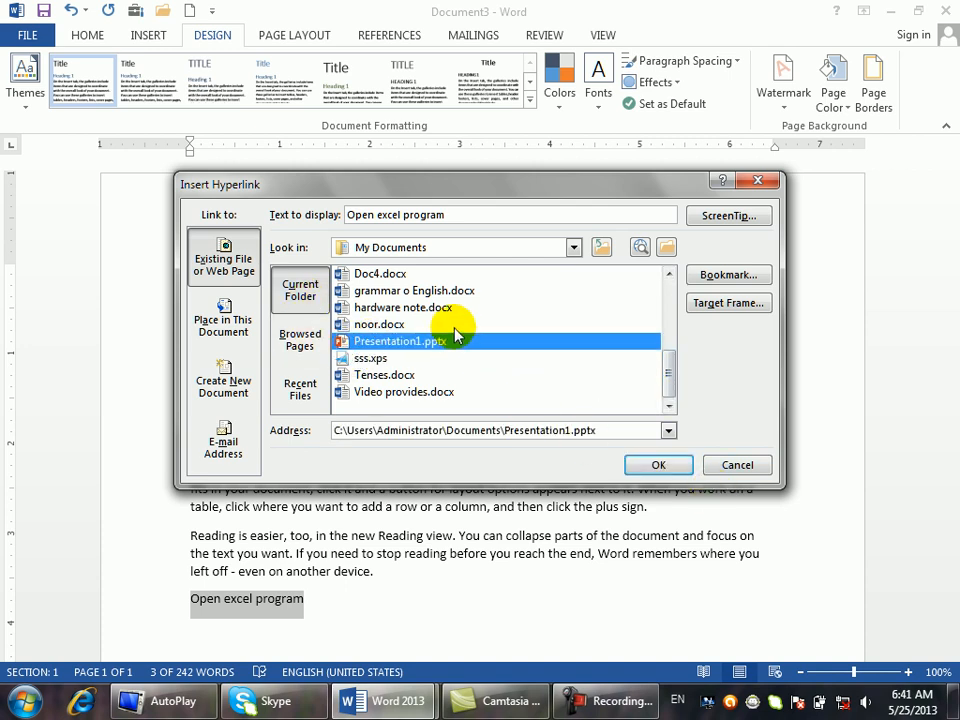
{"action": "left_click", "coordinate": [658, 465]}
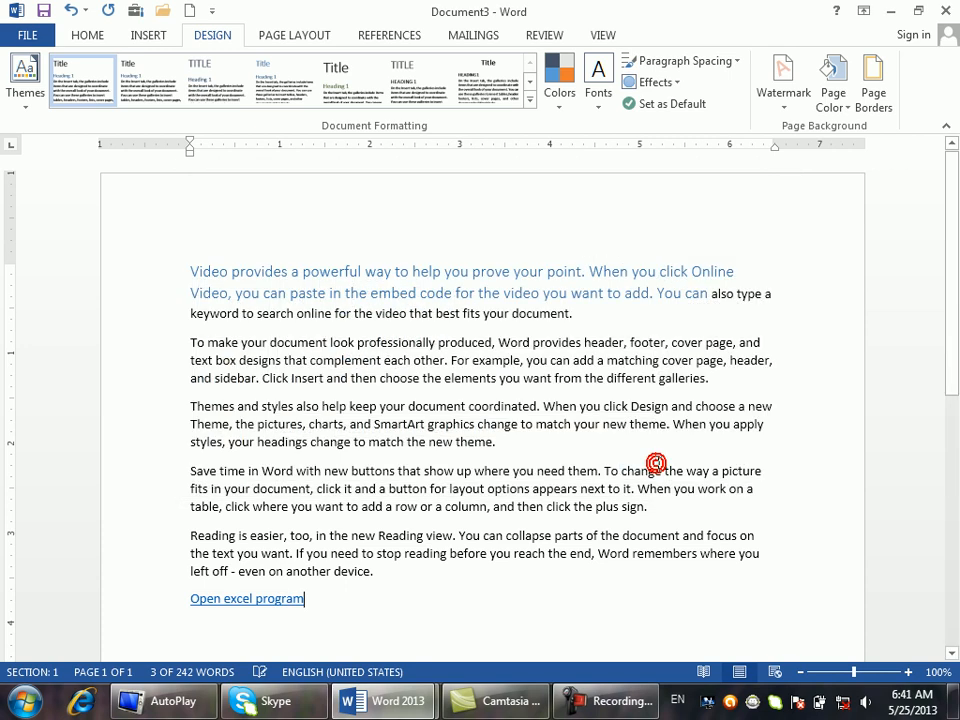
Follow the "Open excel program" link to open Presentation1.pptx in PowerPoint, accept the security notice, and close the presentation
{"action": "left_click", "coordinate": [268, 600], "text": "ctrl"}
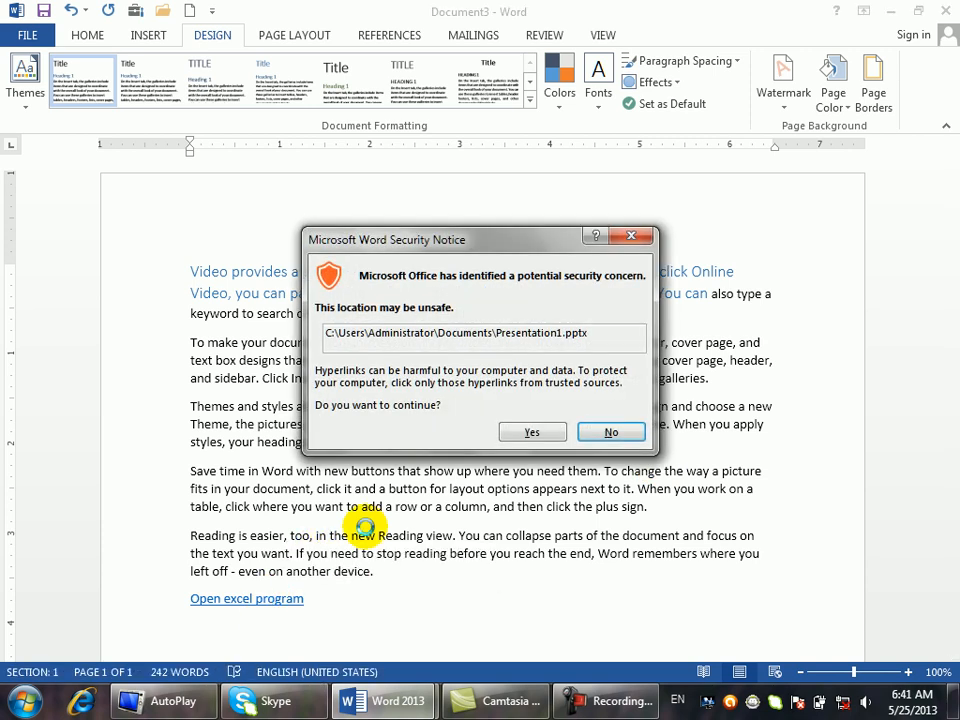
{"action": "left_click", "coordinate": [533, 431]}
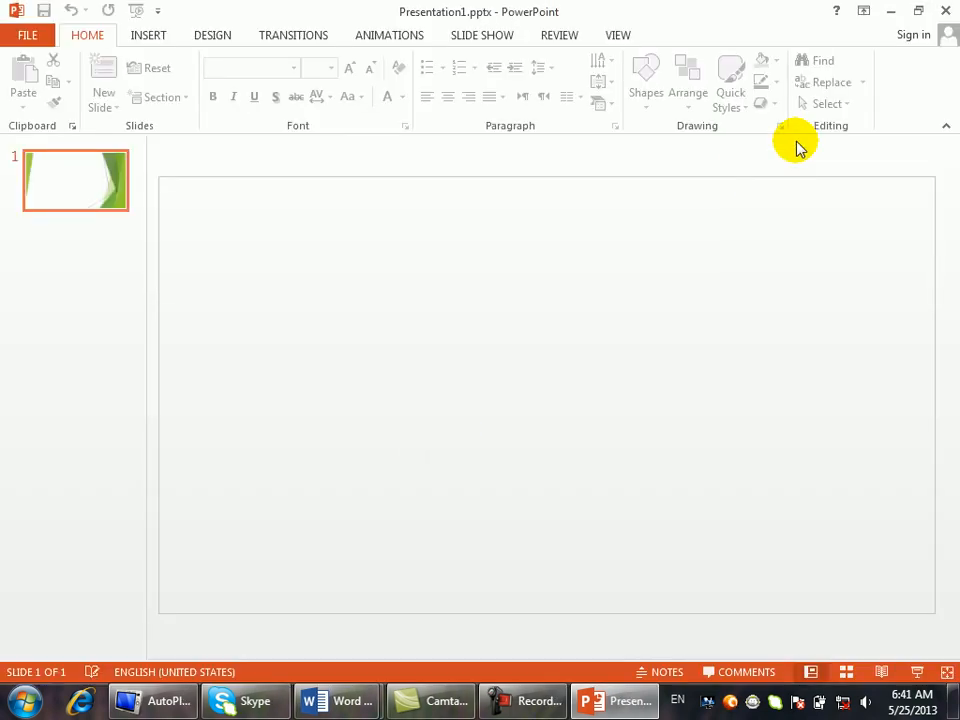
{"action": "left_click", "coordinate": [944, 10]}
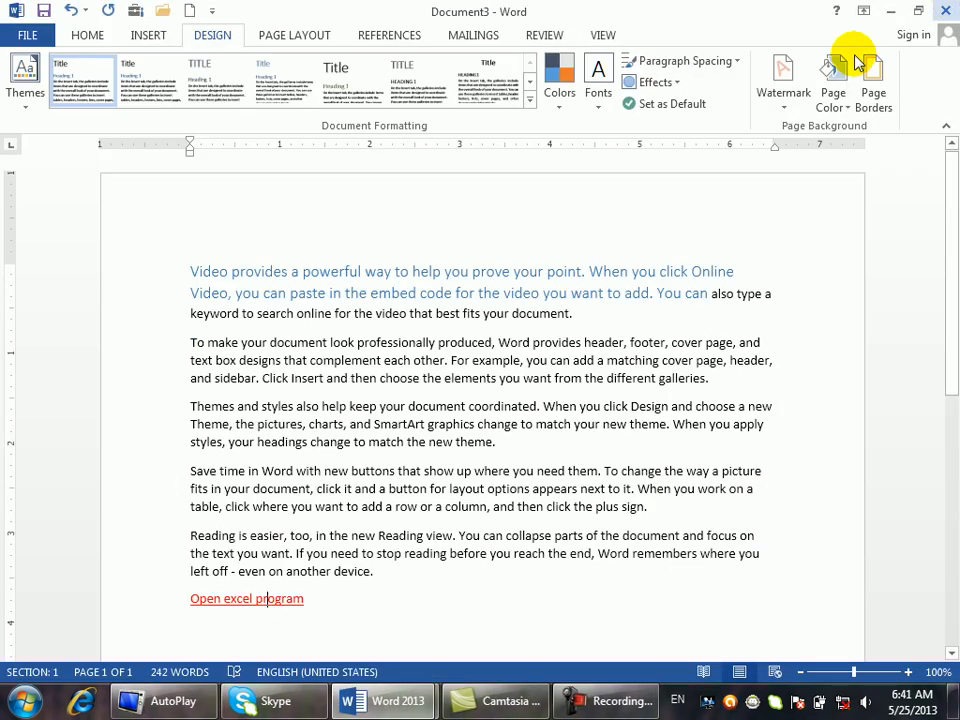
{"action": "left_click_drag", "start_coordinate": [311, 599], "coordinate": [179, 612]}
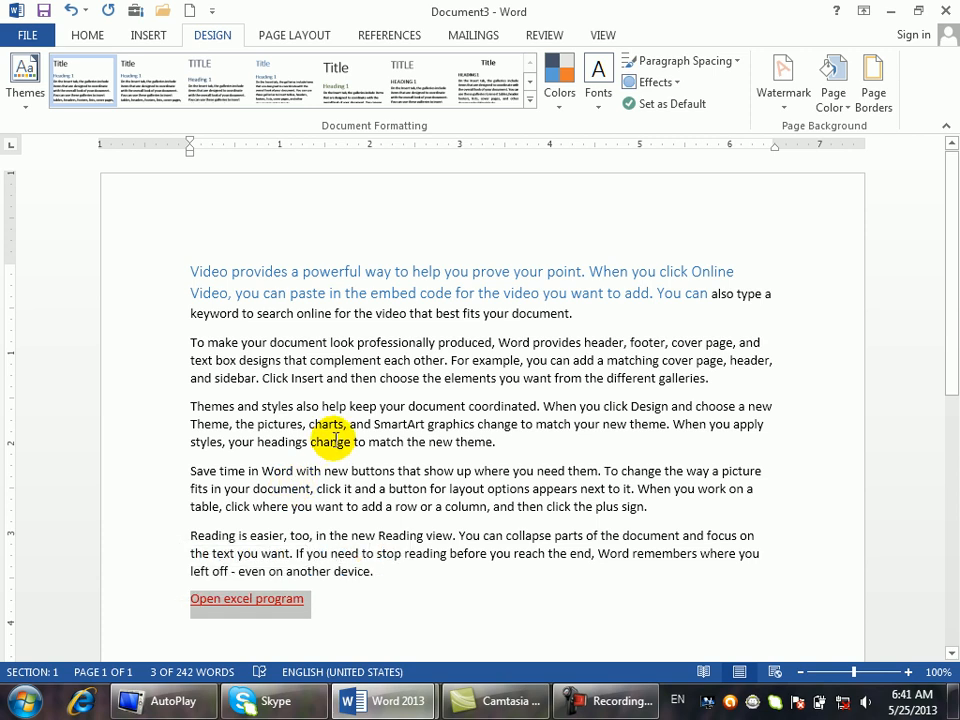
{"action": "left_click", "coordinate": [349, 506]}
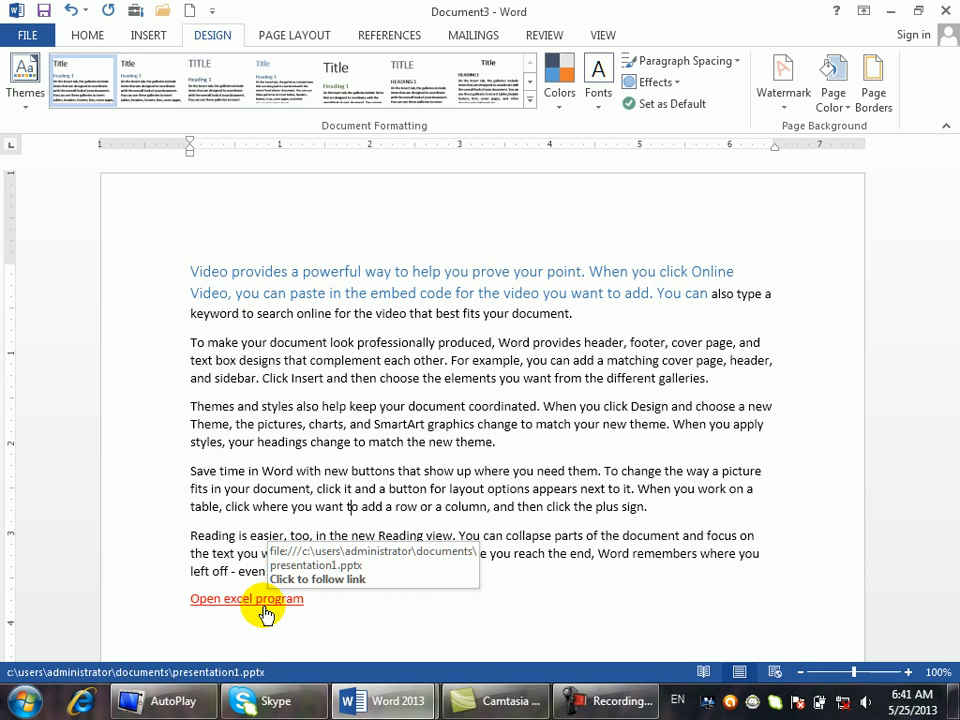
Create a custom theme color set with white as the Followed Hyperlink color and save it under the suggested name
{"action": "left_click", "coordinate": [557, 112]}
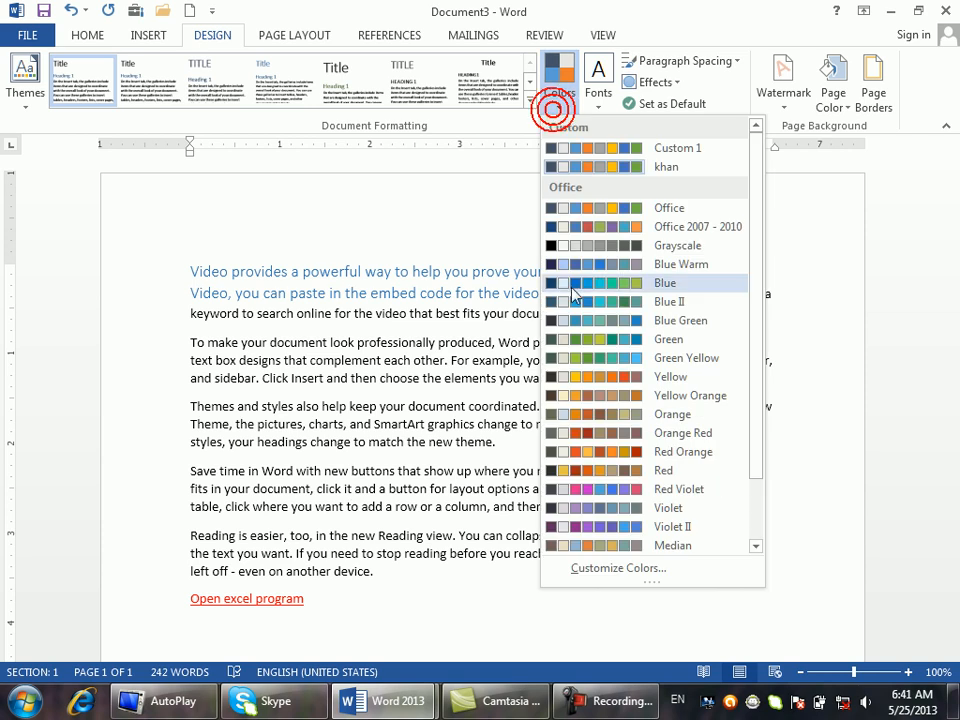
{"action": "left_click", "coordinate": [590, 568]}
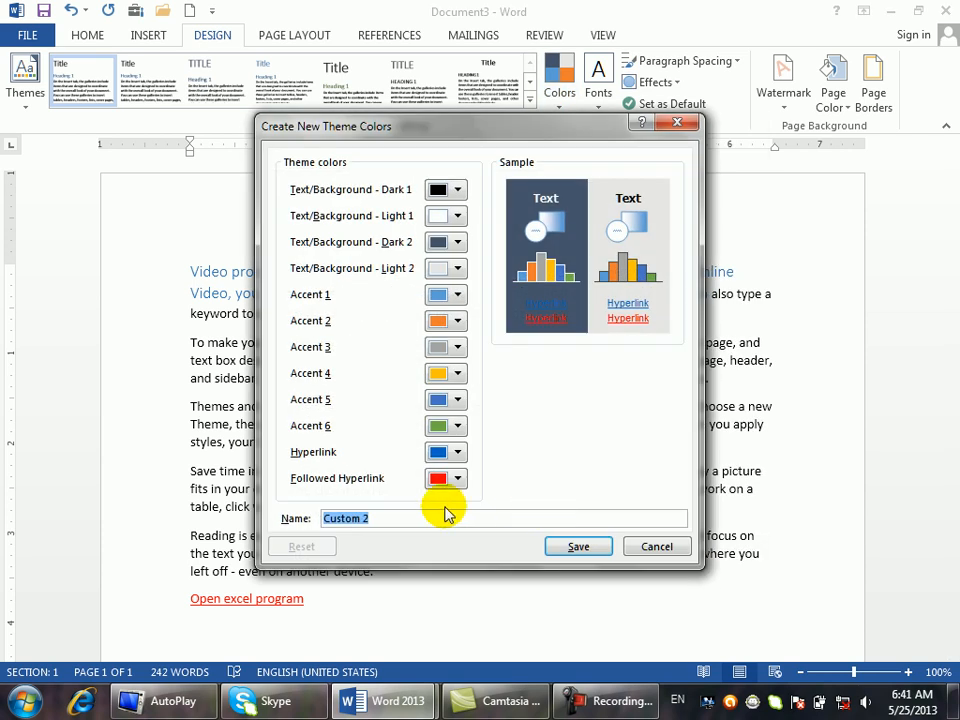
{"action": "left_click", "coordinate": [458, 478]}
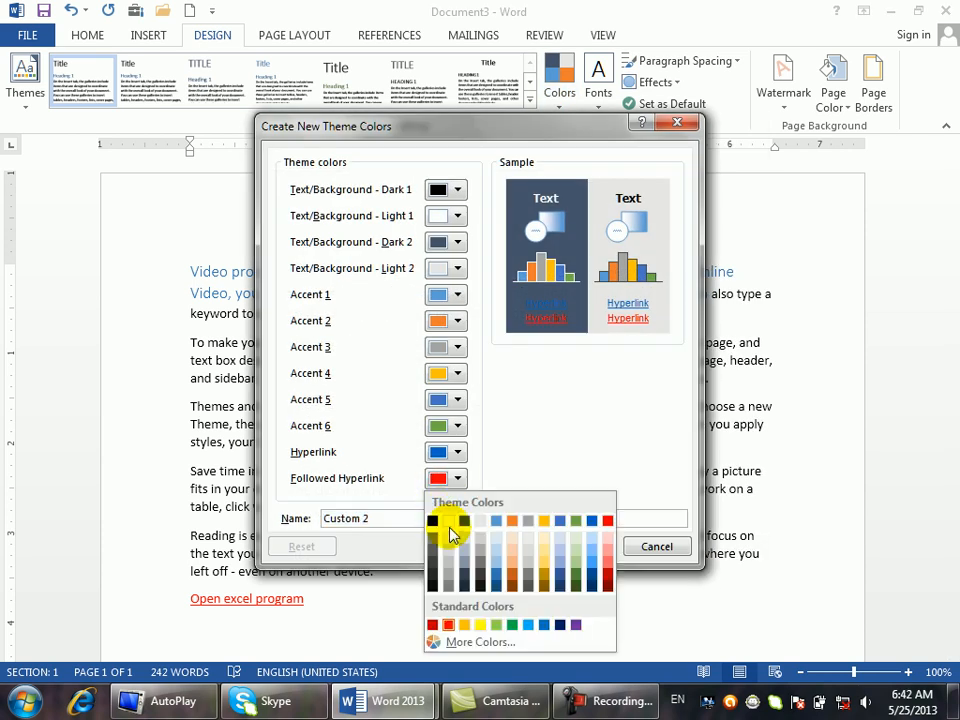
{"action": "left_click", "coordinate": [448, 521]}
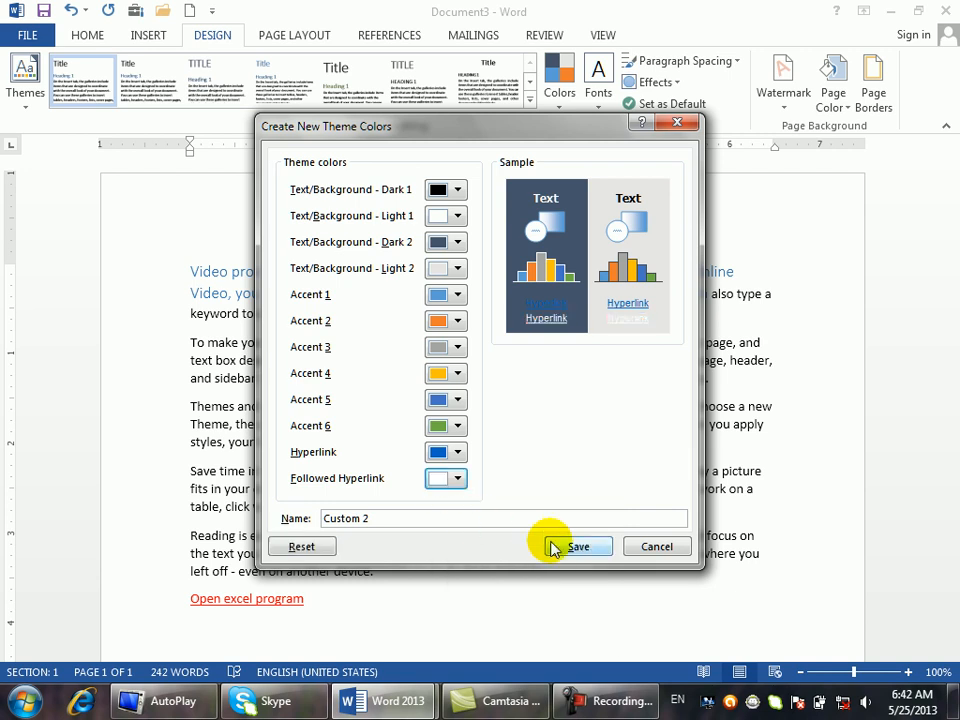
{"action": "left_click", "coordinate": [575, 545]}
Remove the last paragraph's final period and add an e-mail address below it as an automatic hyperlink
{"action": "left_click", "coordinate": [367, 590]}
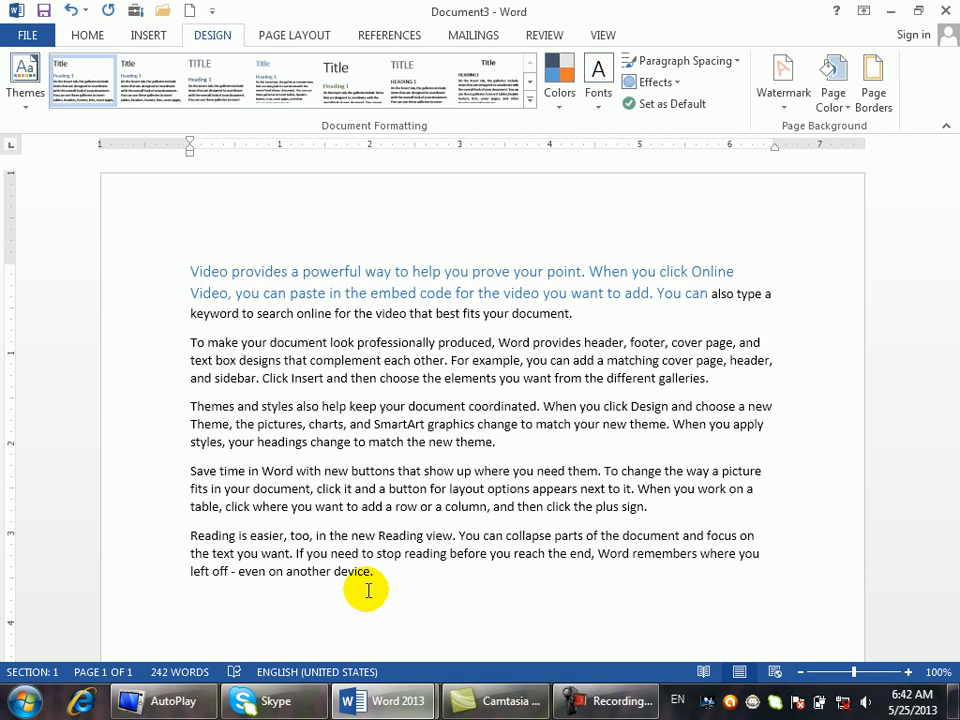
{"action": "key", "text": "BackSpace"}
{"action": "key", "text": "Return"}
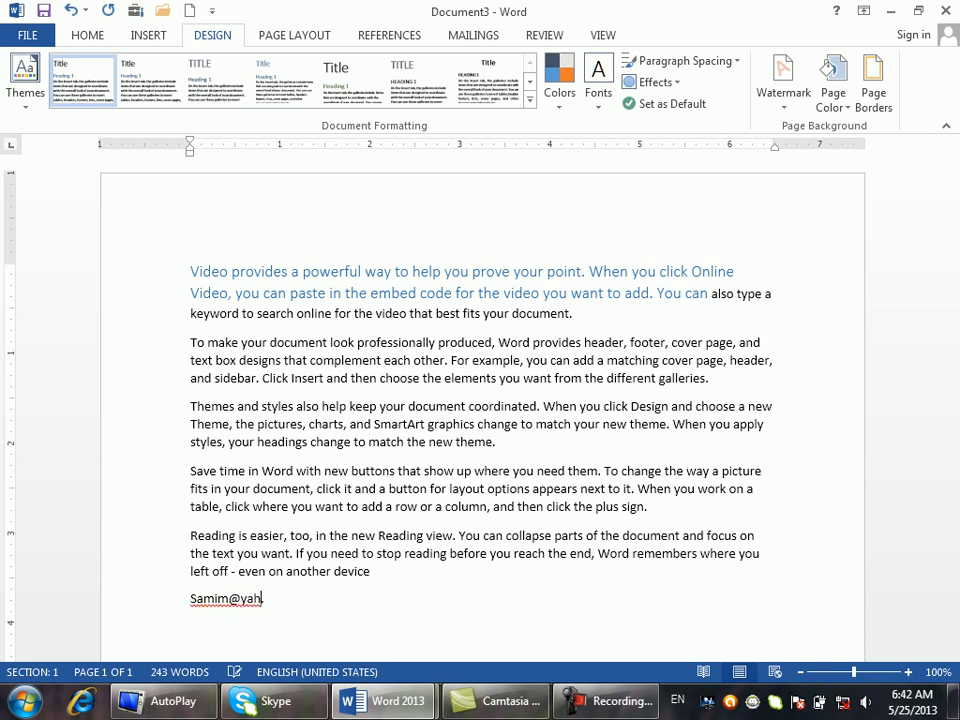
{"action": "left_click", "coordinate": [366, 585]}
{"action": "key", "text": "Return"}
{"action": "left_click", "coordinate": [459, 630]}
{"action": "type", "text": ".com."}
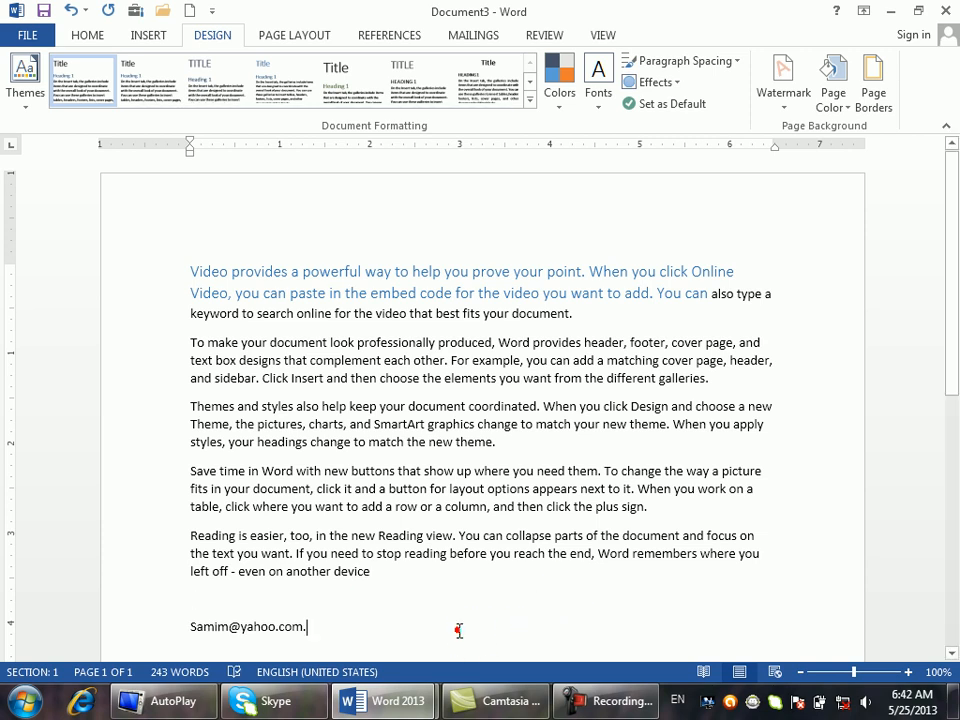
{"action": "key", "text": "Return"}
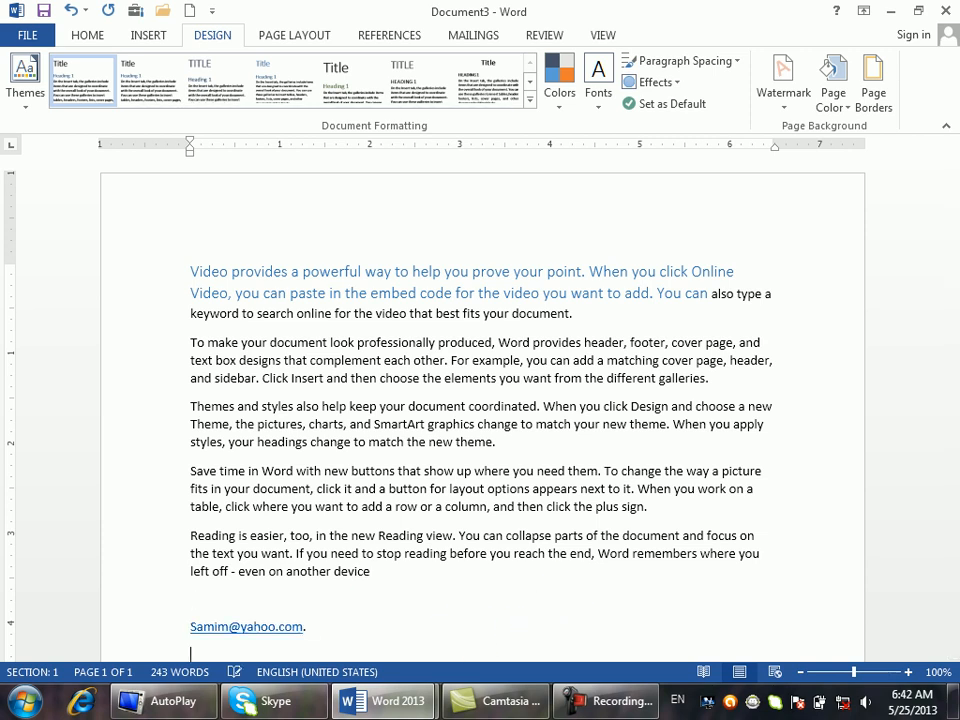
Follow the e-mail address link and close the new message without saving it
{"action": "left_click", "coordinate": [231, 632]}
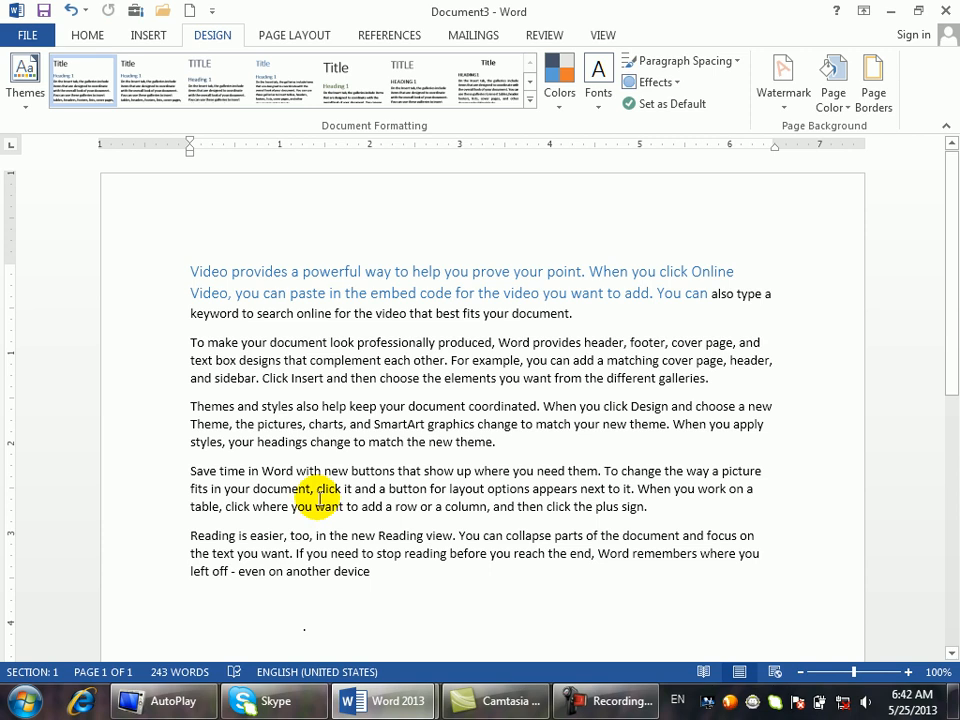
{"action": "left_click", "coordinate": [300, 628], "text": "ctrl"}
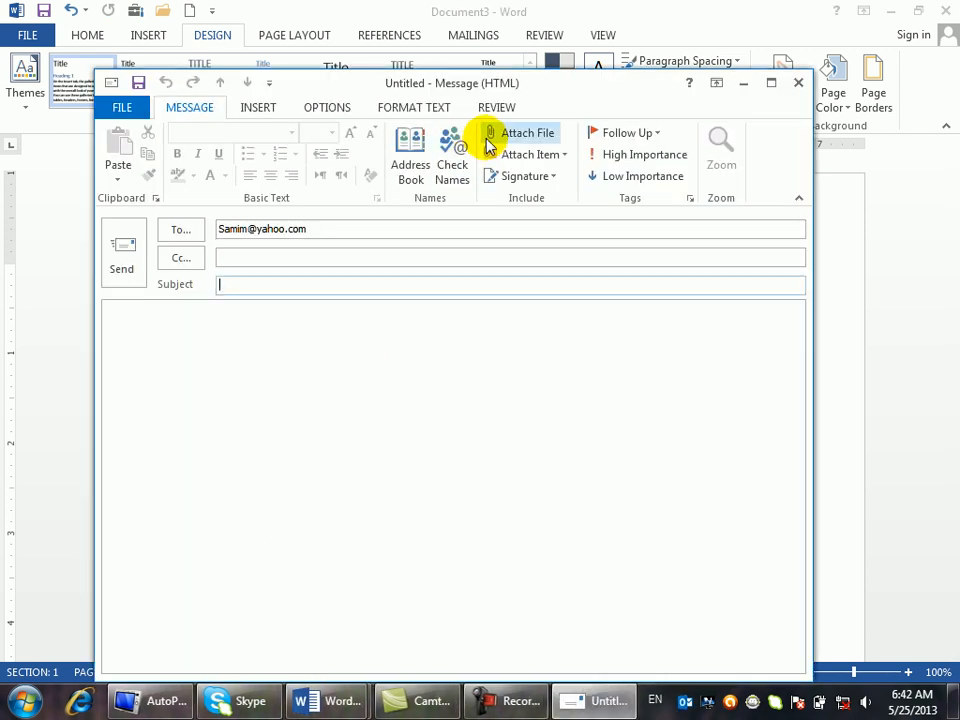
{"action": "left_click", "coordinate": [799, 82]}
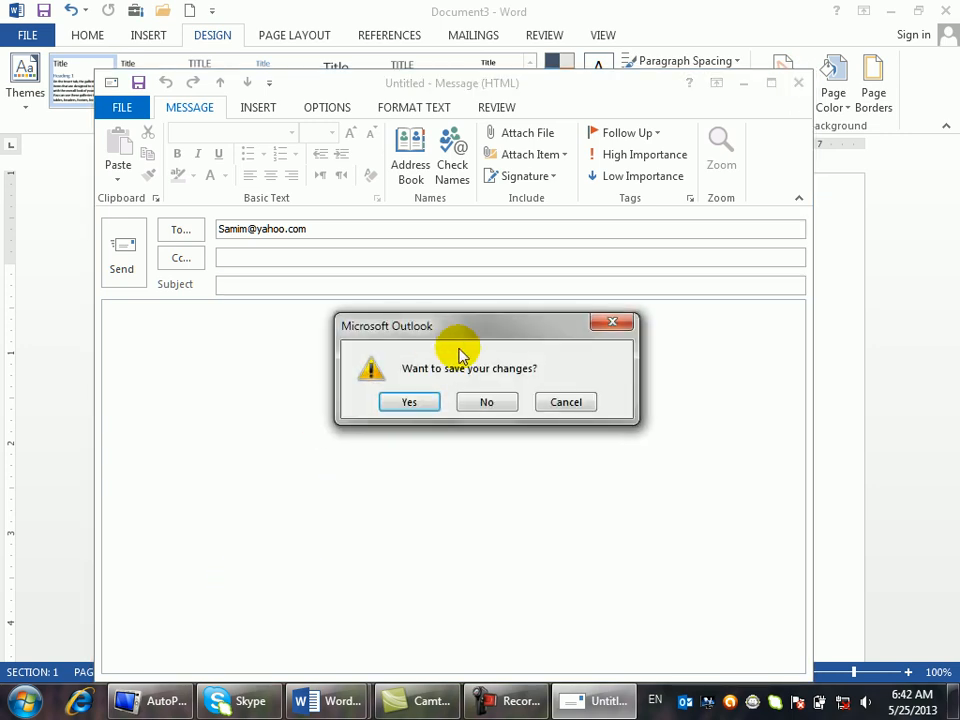
{"action": "left_click", "coordinate": [485, 401]}
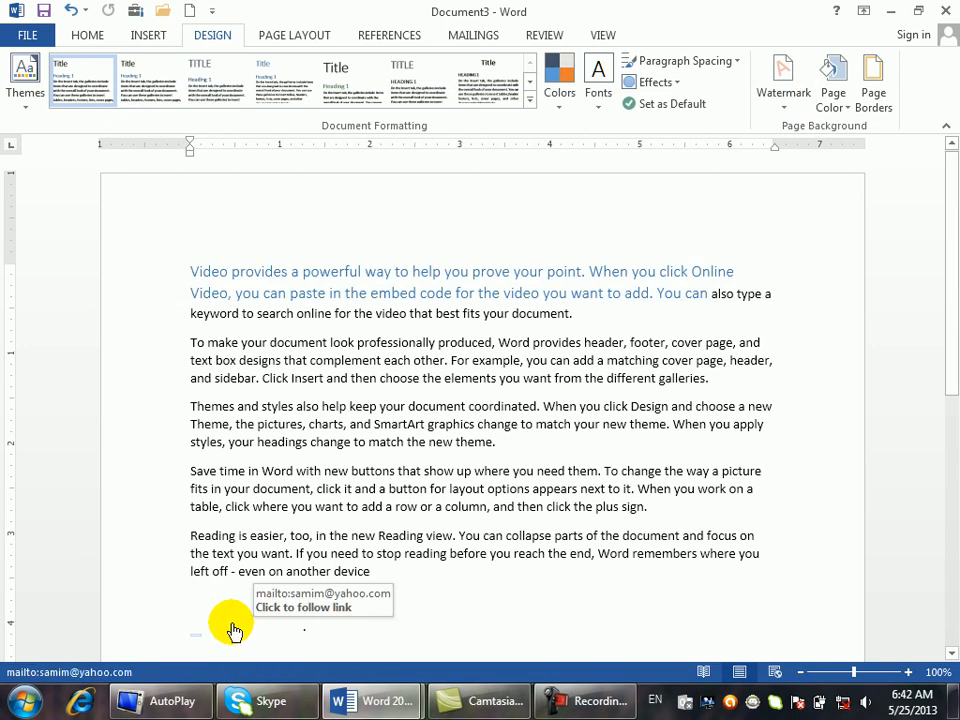
Create another custom theme color set with the green Accent 6 color for Followed Hyperlink and save it
{"action": "left_click", "coordinate": [568, 112]}
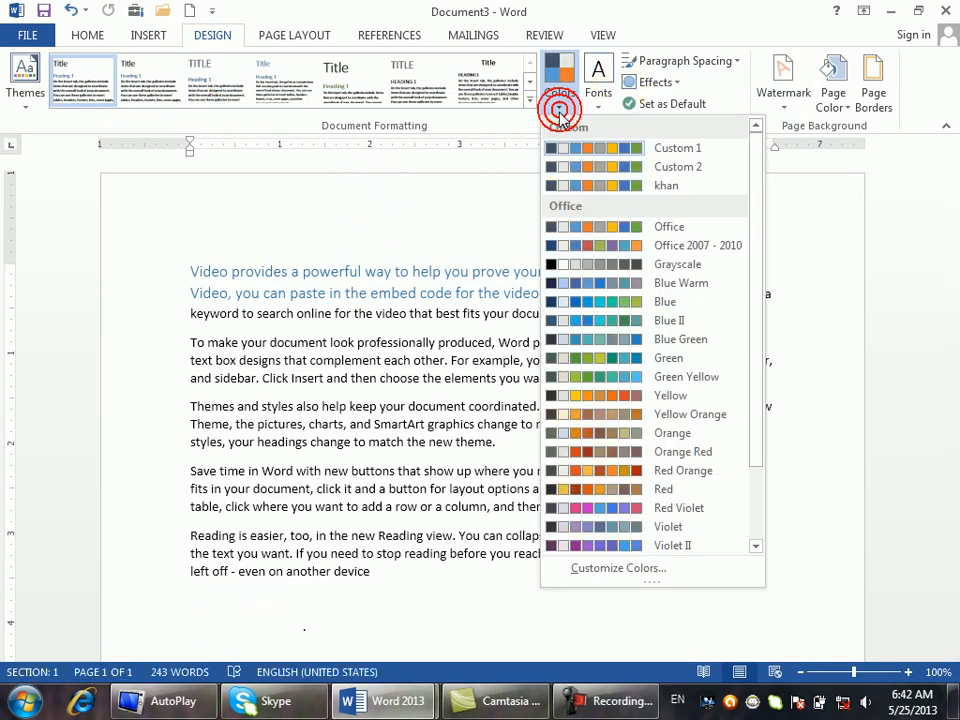
{"action": "left_click", "coordinate": [594, 577]}
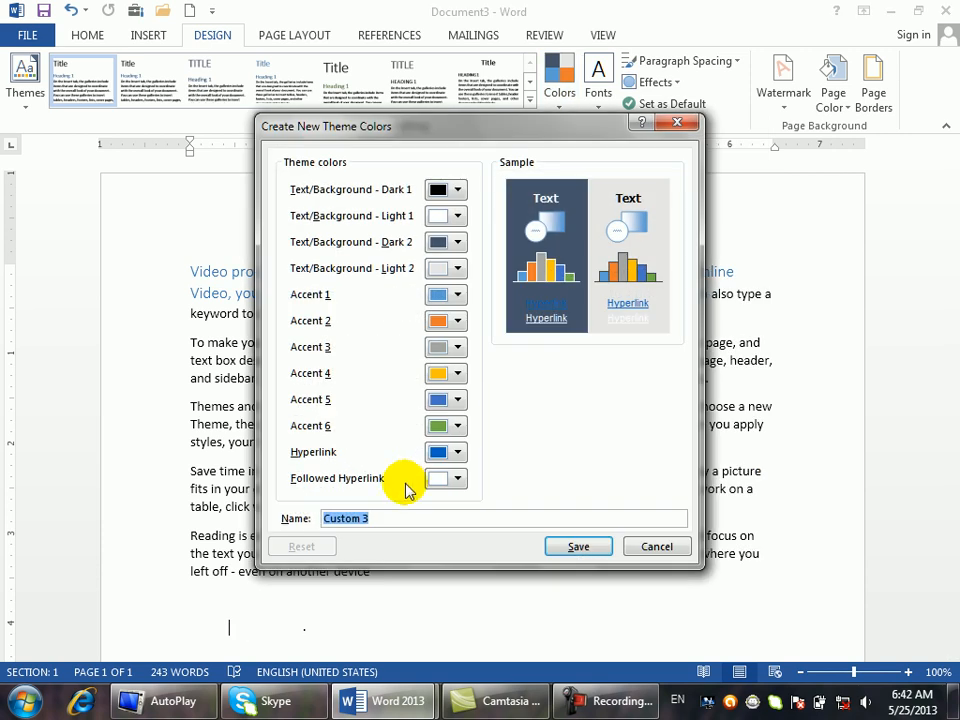
{"action": "left_click", "coordinate": [440, 478]}
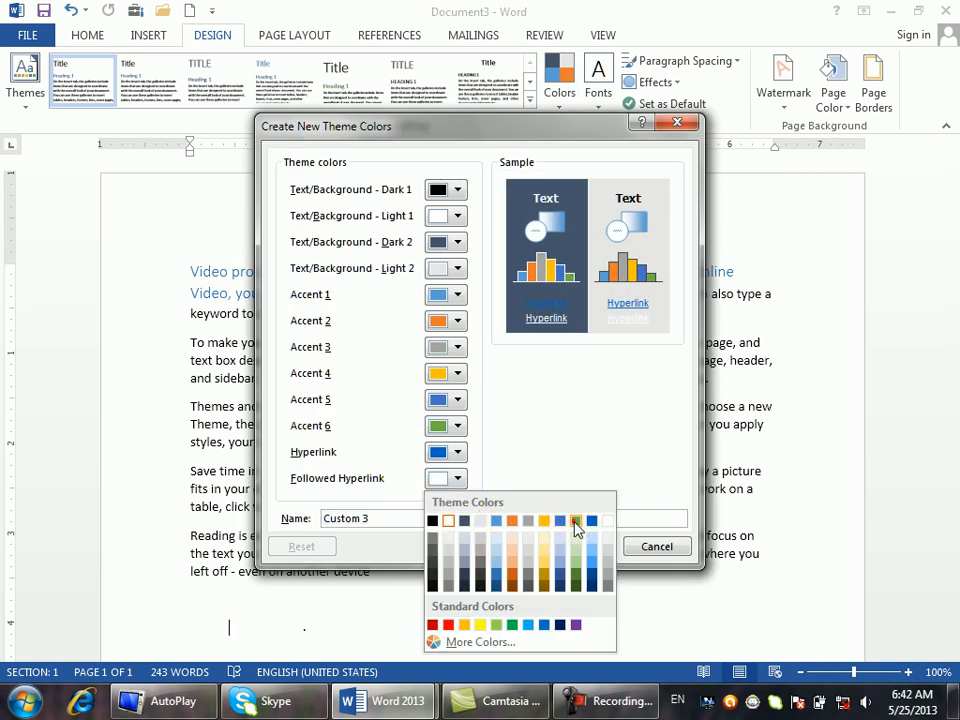
{"action": "left_click", "coordinate": [576, 522]}
{"action": "left_click", "coordinate": [602, 552]}
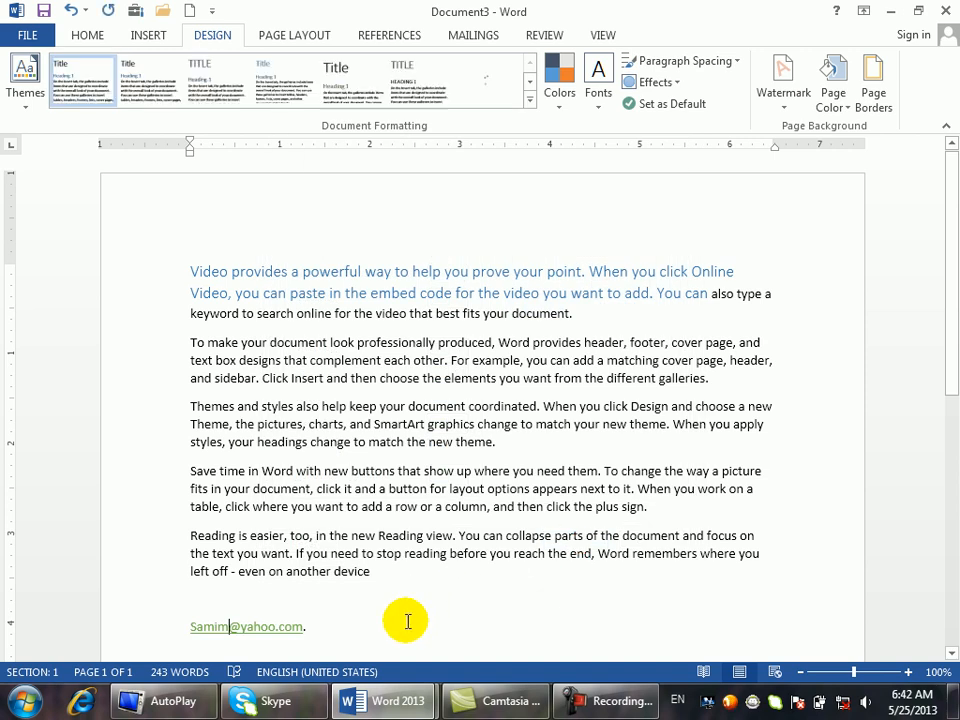
Add a second e-mail address as an automatic hyperlink on a new line below the "Open excel program" link
{"action": "left_click_drag", "start_coordinate": [950, 251], "coordinate": [957, 328]}
{"action": "scroll", "coordinate": [950, 330], "scroll_direction": "down", "scroll_amount": 3}
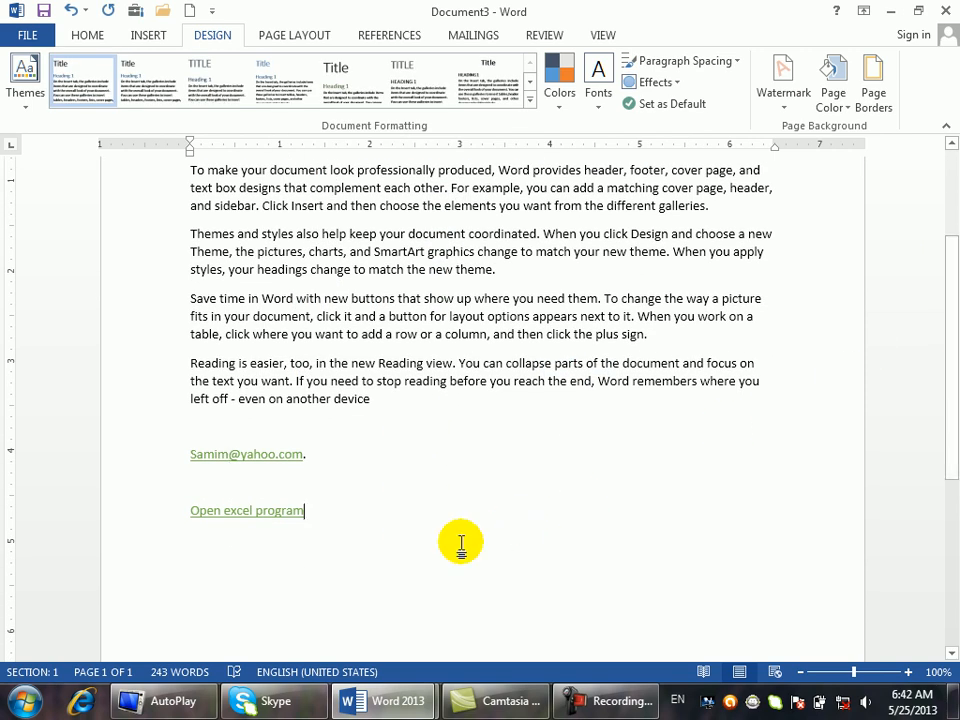
{"action": "key", "text": "Return"}
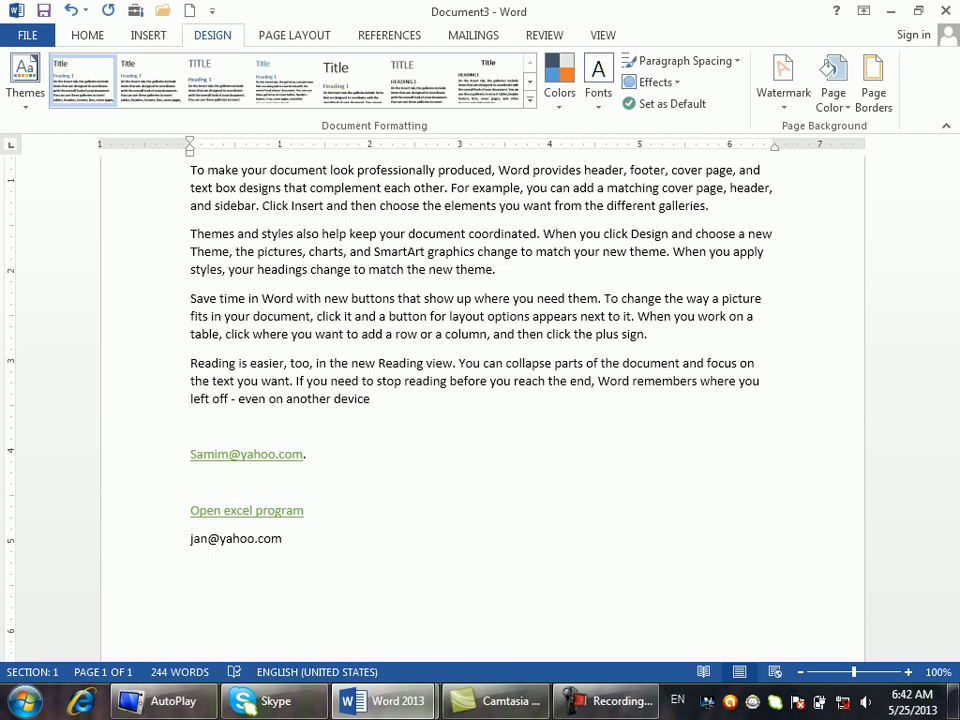
{"action": "left_click", "coordinate": [347, 549]}
{"action": "key", "text": "Return"}
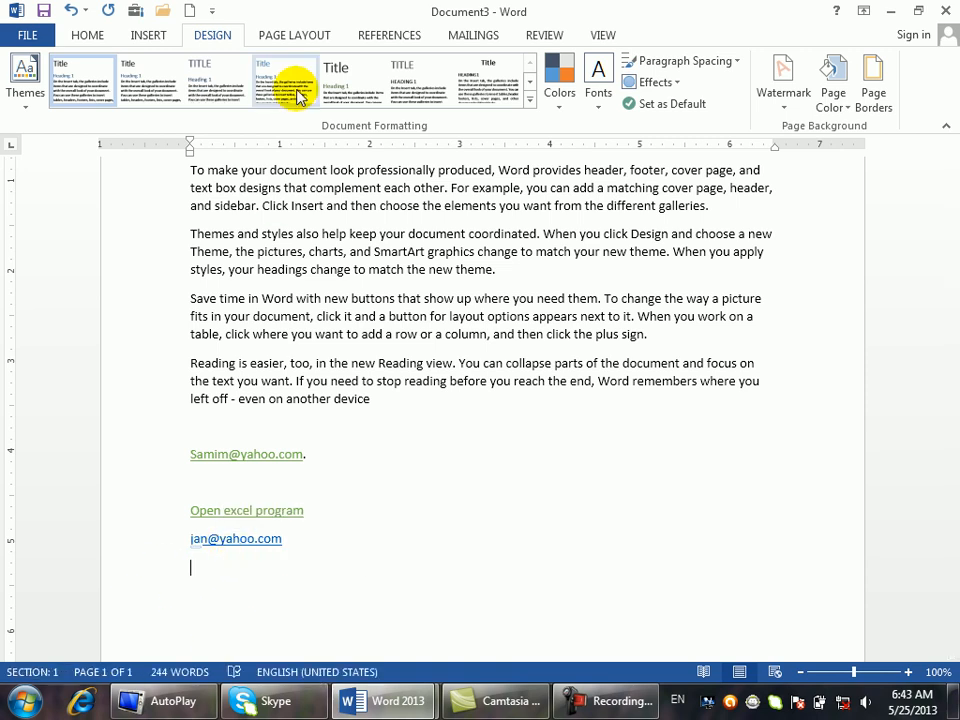
Create another custom theme color set with standard yellow for Hyperlink and save it
{"action": "left_click", "coordinate": [562, 88]}
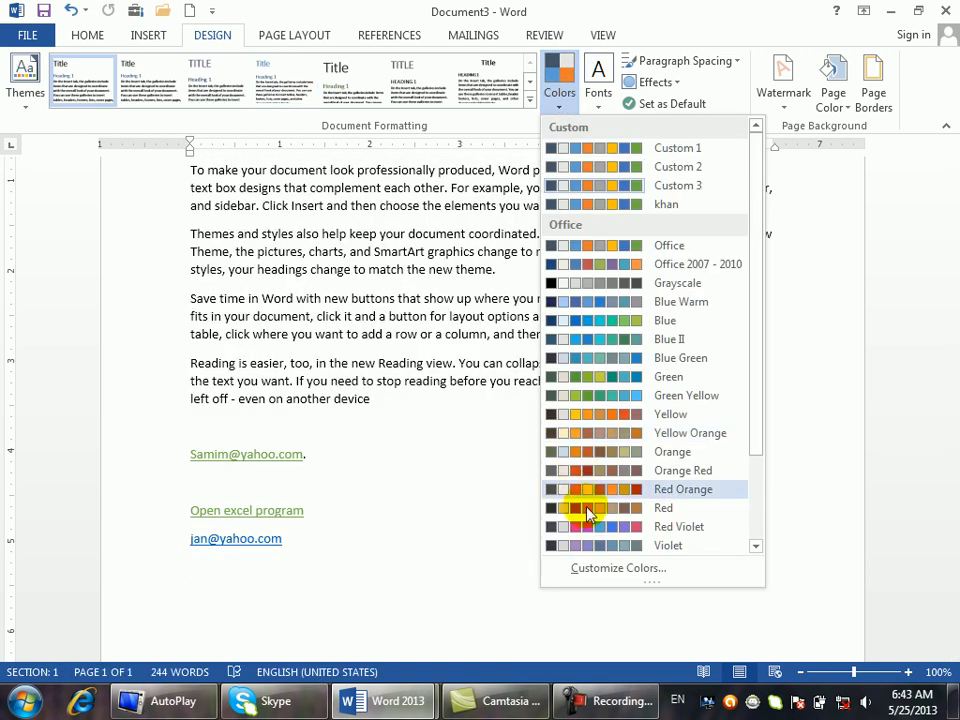
{"action": "left_click", "coordinate": [600, 568]}
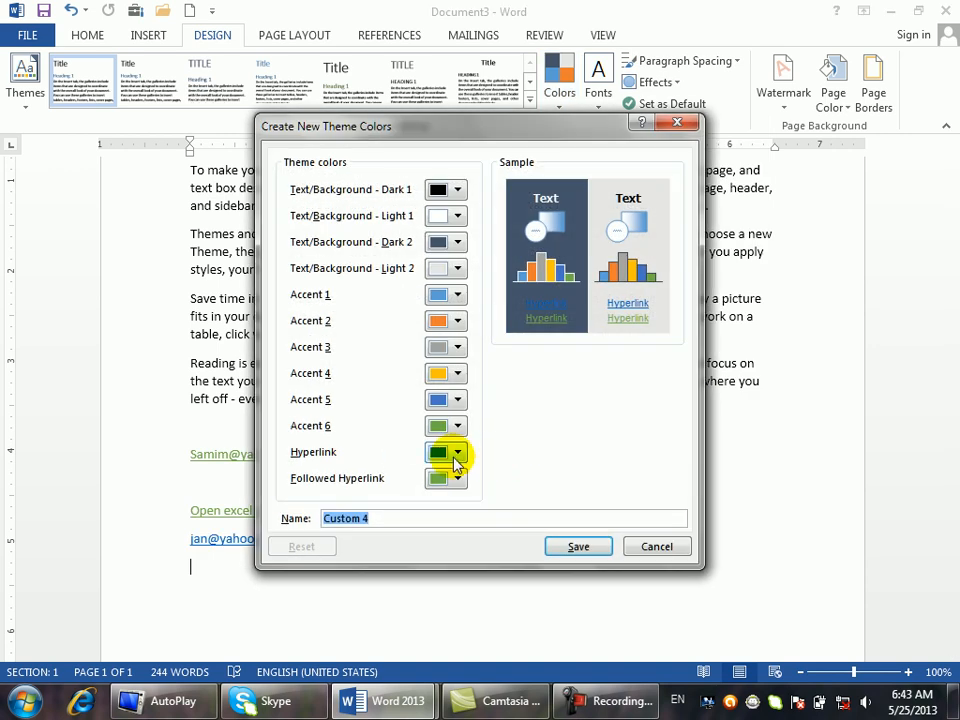
{"action": "left_click", "coordinate": [459, 455]}
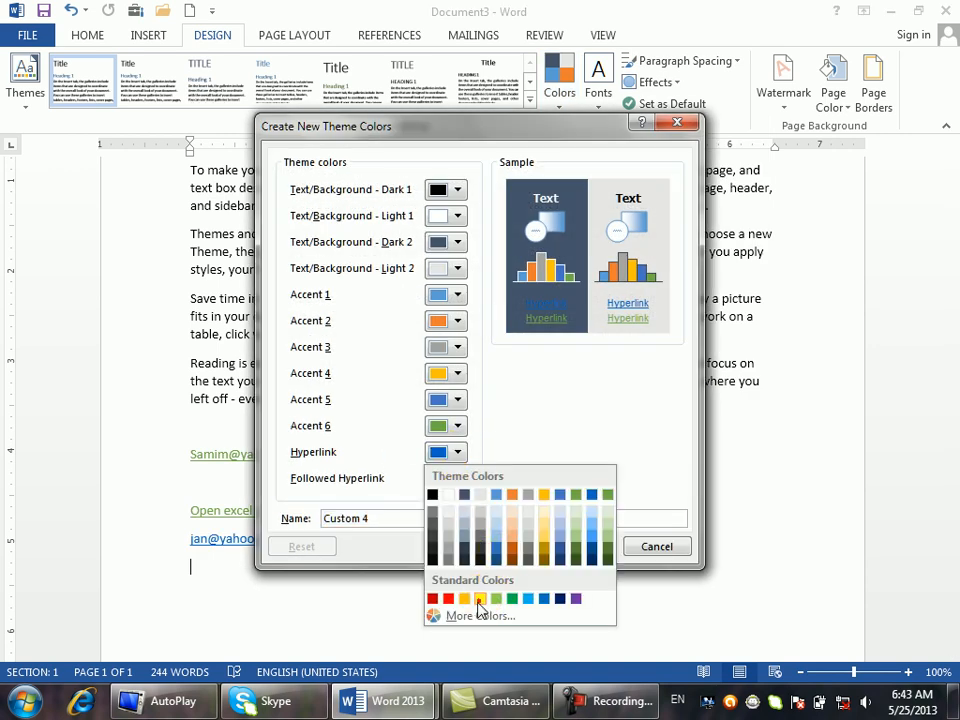
{"action": "left_click", "coordinate": [480, 599]}
{"action": "left_click", "coordinate": [570, 544]}
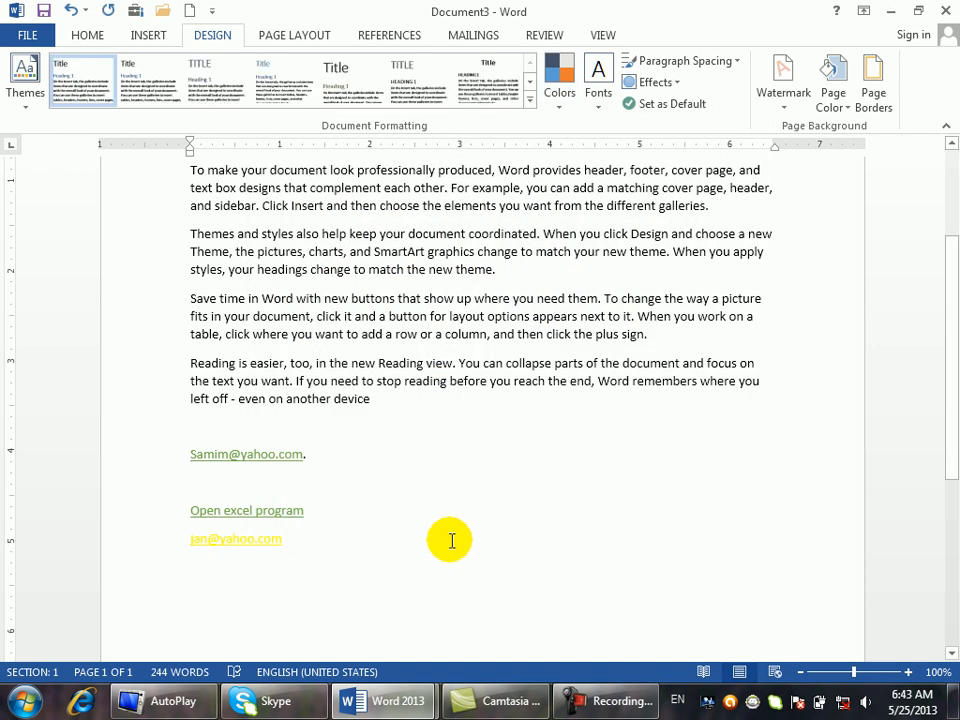
Follow the e-mail address link below "Open excel program" and close the new message without saving it
{"action": "left_click", "coordinate": [250, 543]}
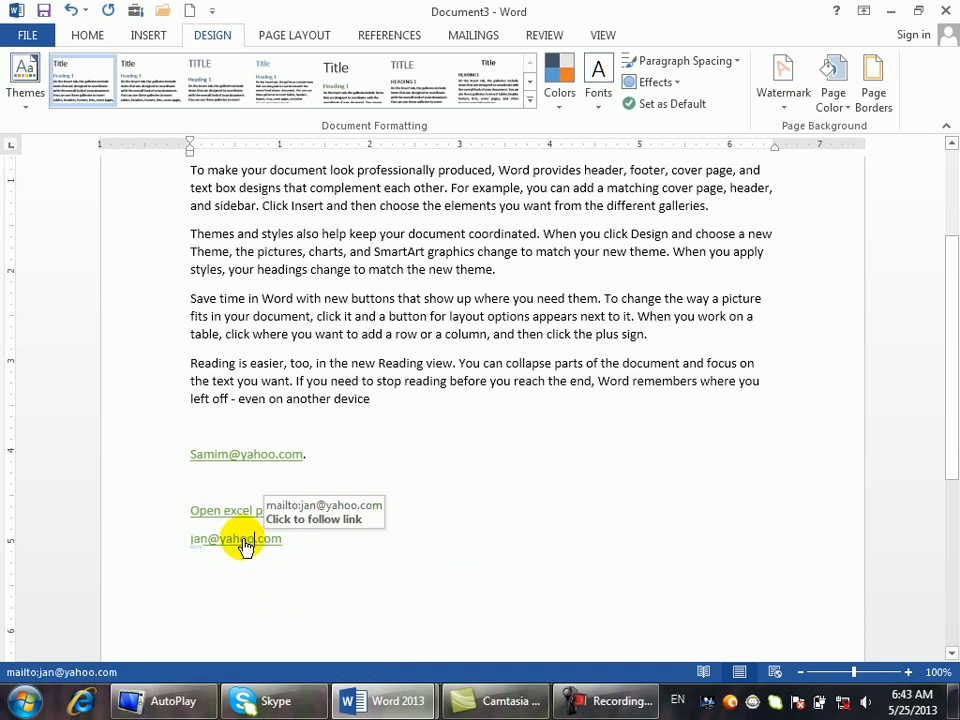
{"action": "left_click", "coordinate": [248, 541], "text": "ctrl"}
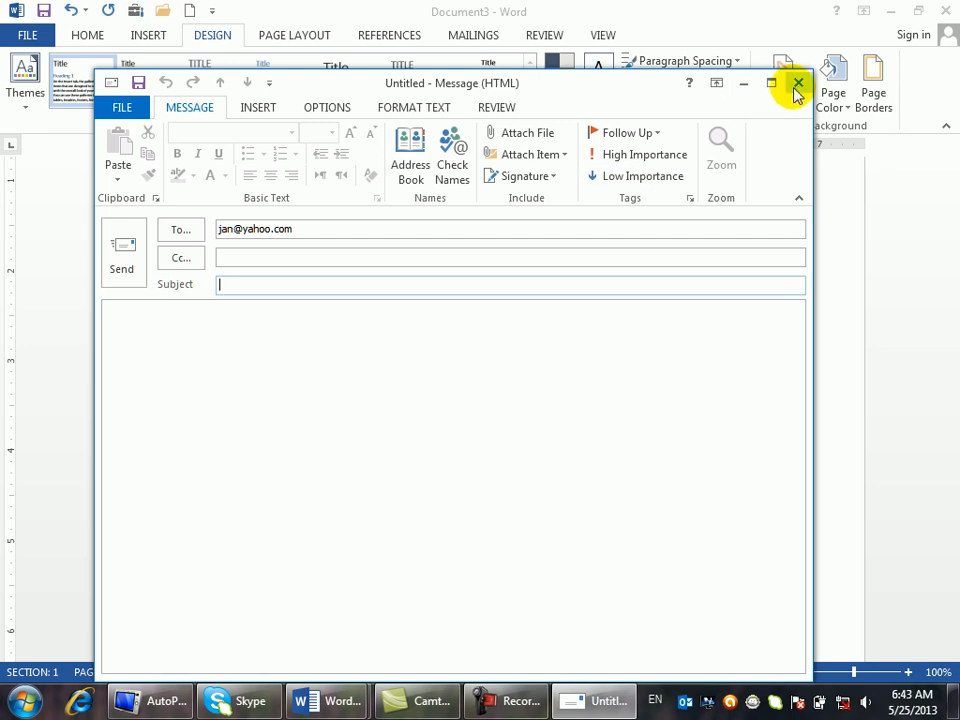
{"action": "left_click", "coordinate": [796, 83]}
{"action": "left_click", "coordinate": [493, 400]}
{"action": "left_click", "coordinate": [319, 554]}
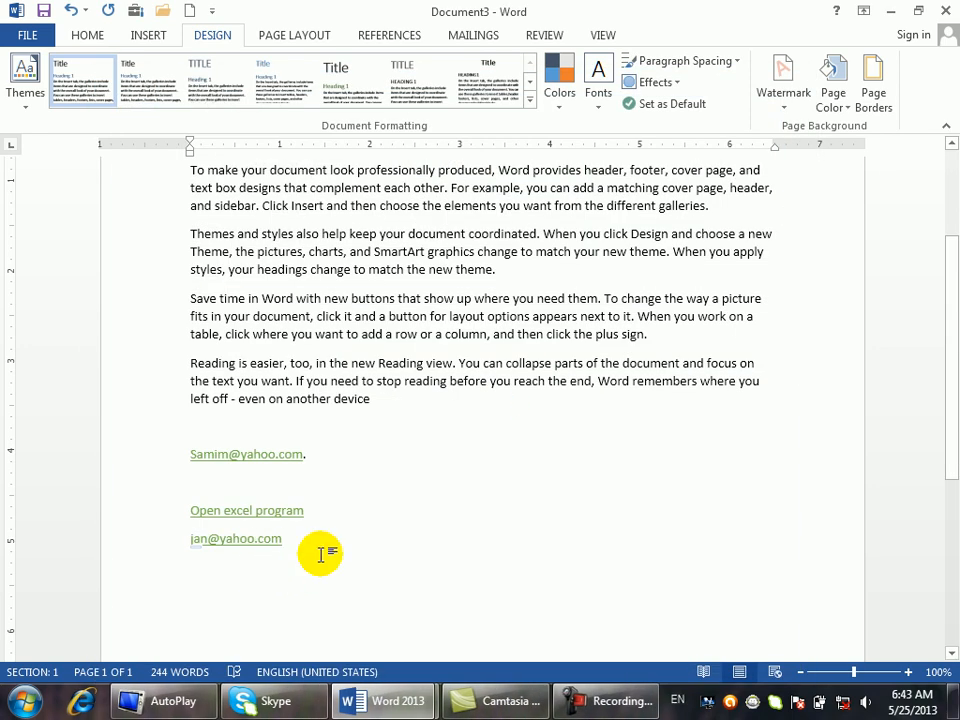
Create a further custom theme color set with standard blue for Hyperlink and save it
{"action": "left_click", "coordinate": [561, 100]}
{"action": "left_click", "coordinate": [603, 568]}
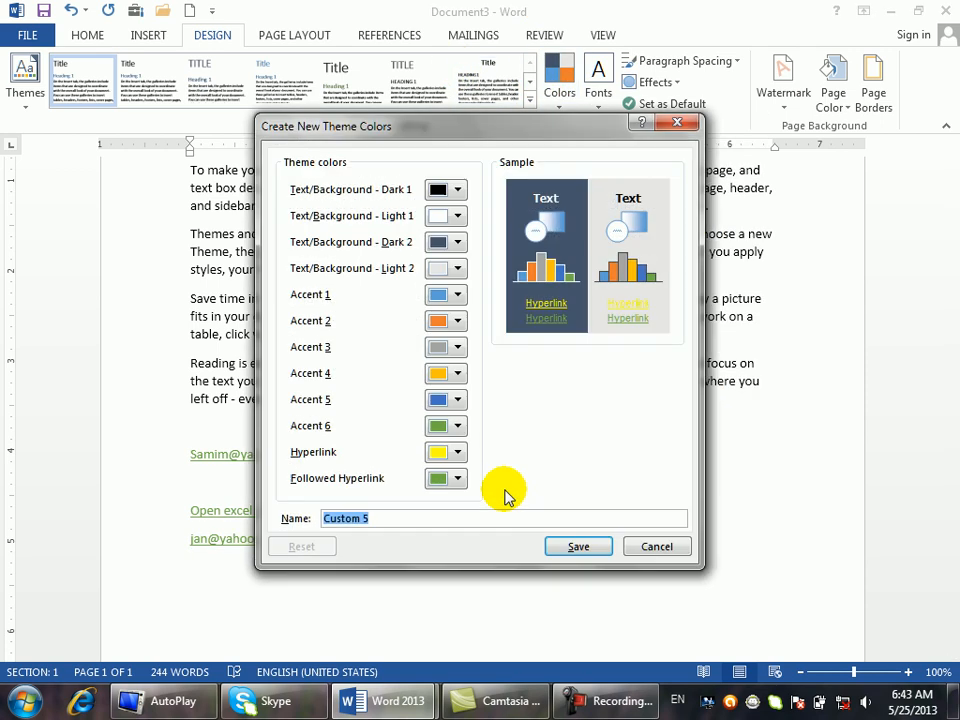
{"action": "left_click", "coordinate": [438, 455]}
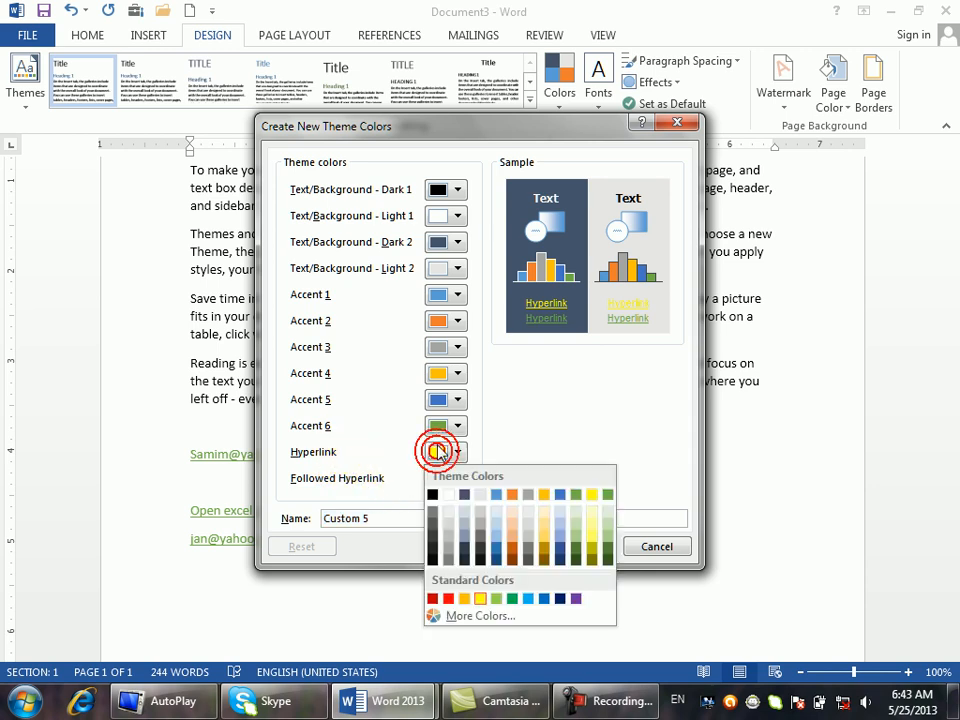
{"action": "left_click", "coordinate": [544, 599]}
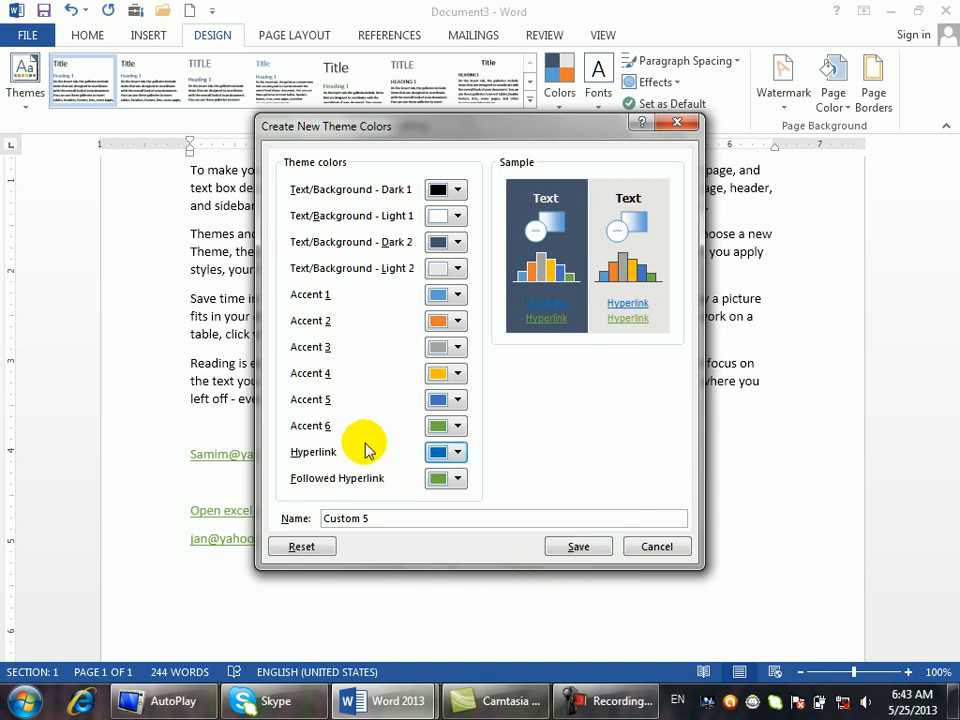
{"action": "left_click", "coordinate": [578, 546]}
Delete all text after the first line of the paragraph starting "To make your document look", including the links
{"action": "left_click", "coordinate": [456, 561]}
{"action": "key", "text": "ctrl+a"}
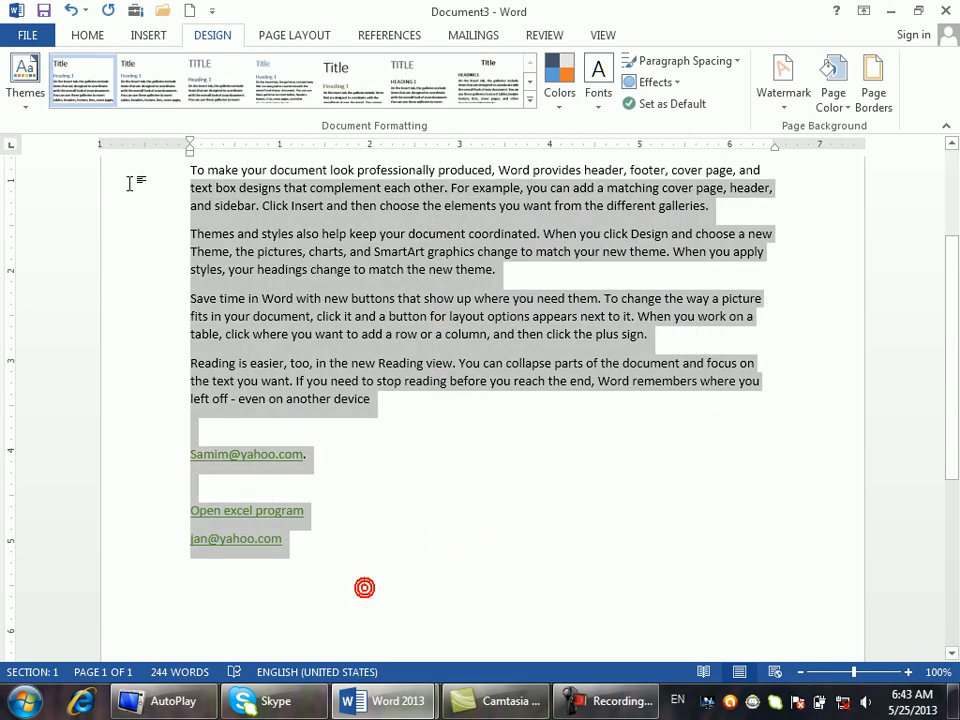
{"action": "key", "text": "Delete"}
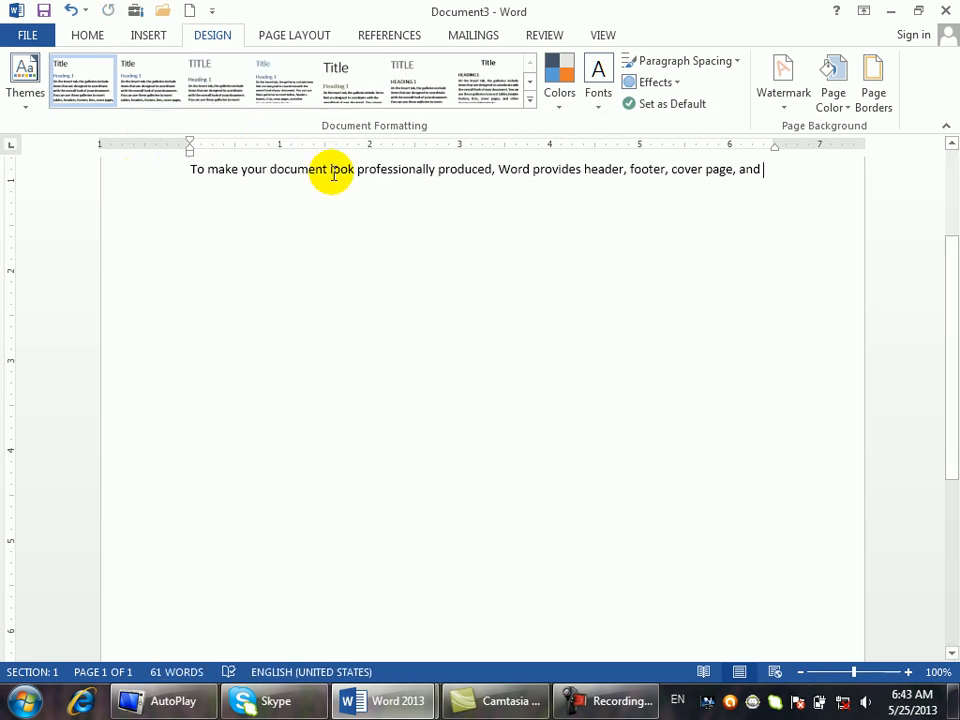
Draw an oval about 0.99" high and 1.12" wide in the empty area below the remaining text
{"action": "left_click", "coordinate": [148, 40]}
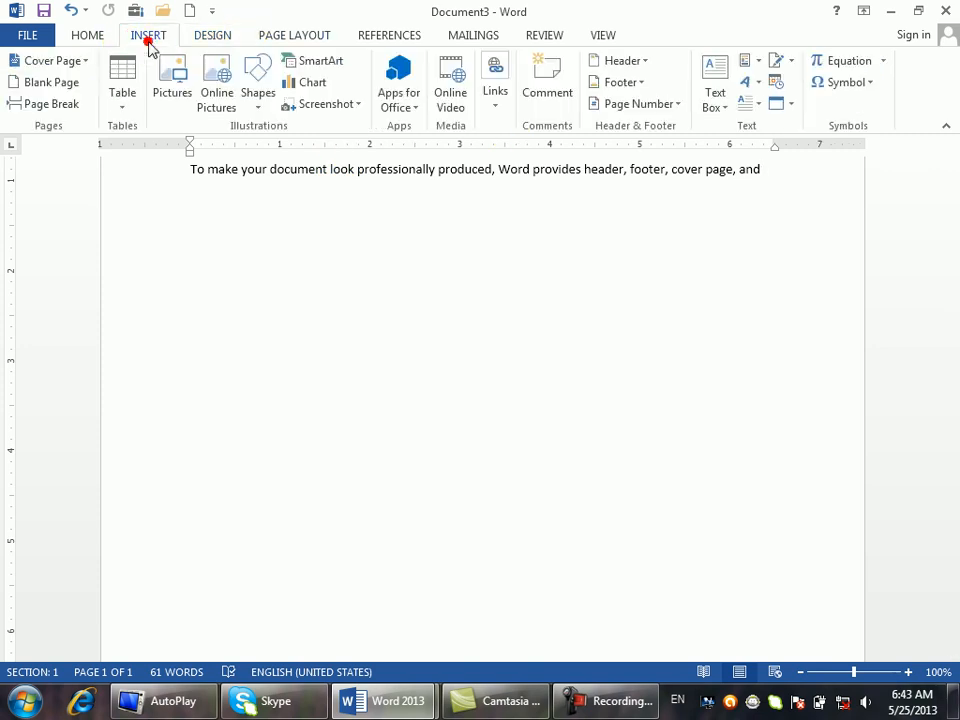
{"action": "left_click", "coordinate": [259, 98]}
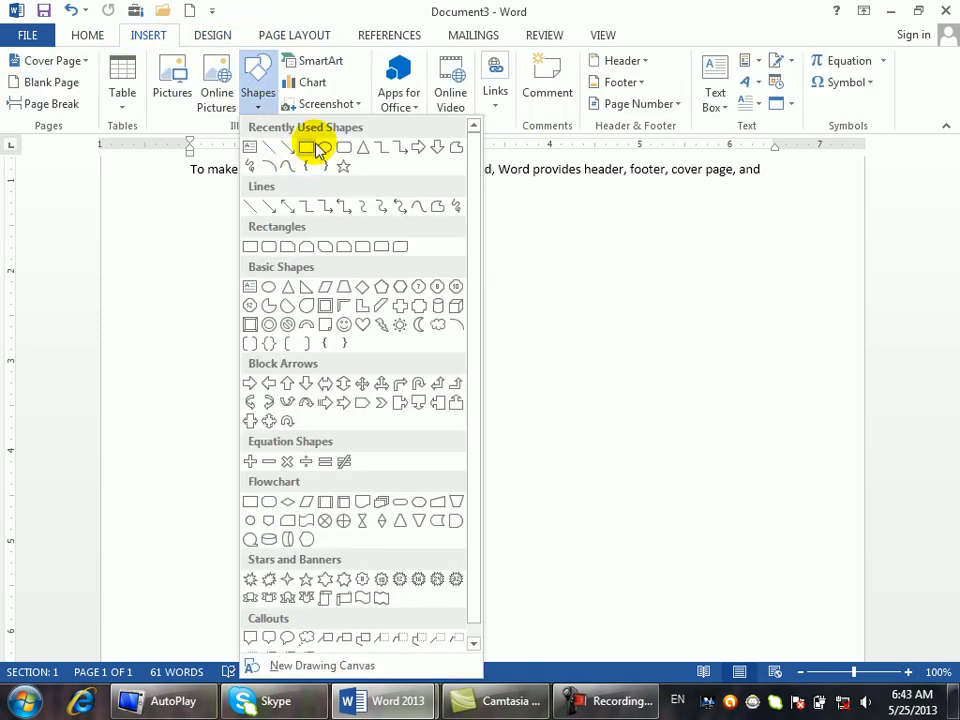
{"action": "left_click", "coordinate": [310, 148]}
{"action": "left_click_drag", "start_coordinate": [326, 267], "coordinate": [427, 356]}
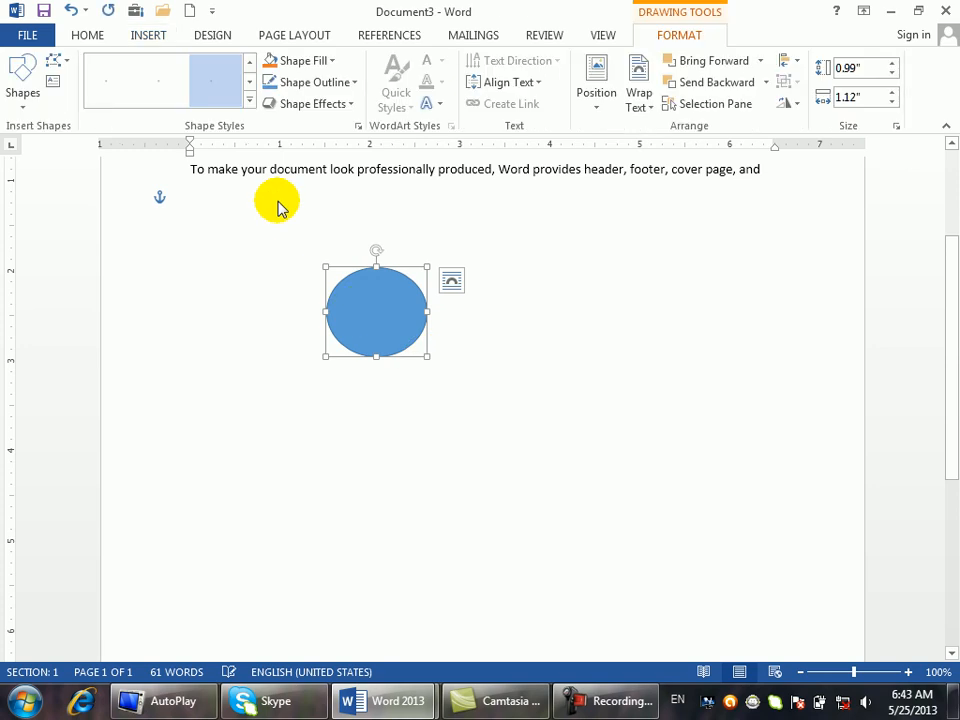
Paste a screenshot of the oval's expanded shape style gallery into the document and move it to the page's left edge
{"action": "left_click", "coordinate": [249, 100]}
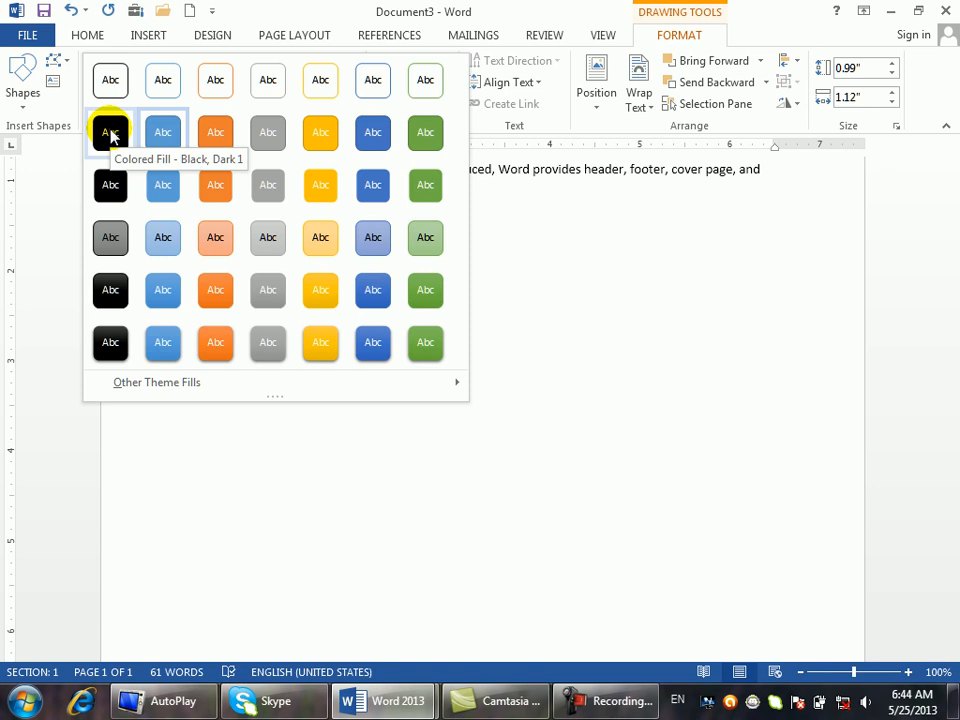
{"action": "left_click", "coordinate": [518, 368]}
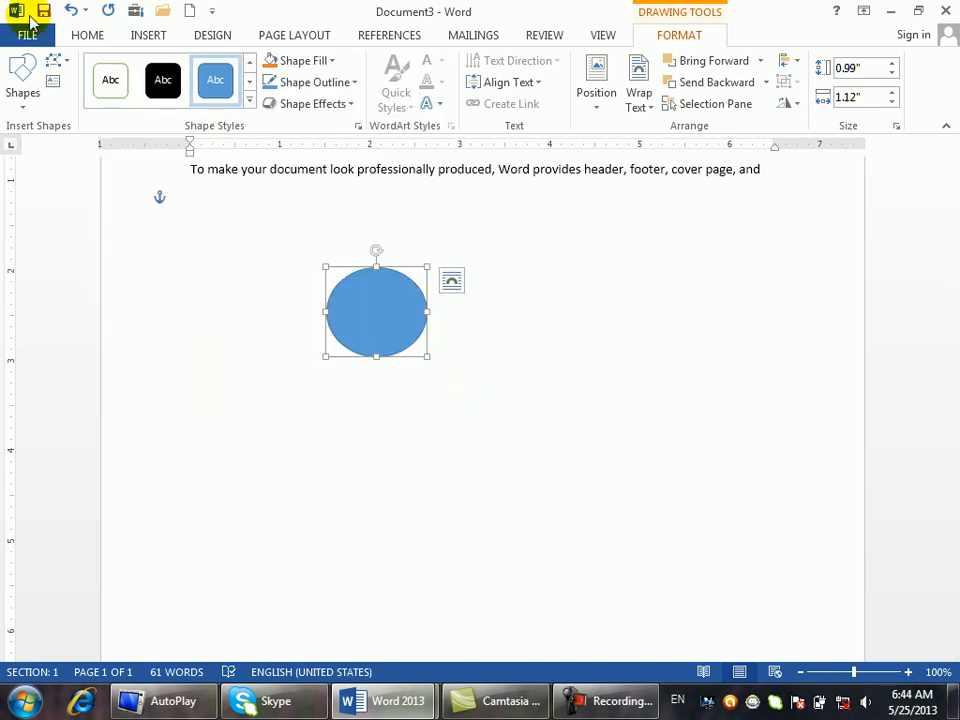
{"action": "left_click", "coordinate": [92, 32]}
{"action": "left_click", "coordinate": [16, 80]}
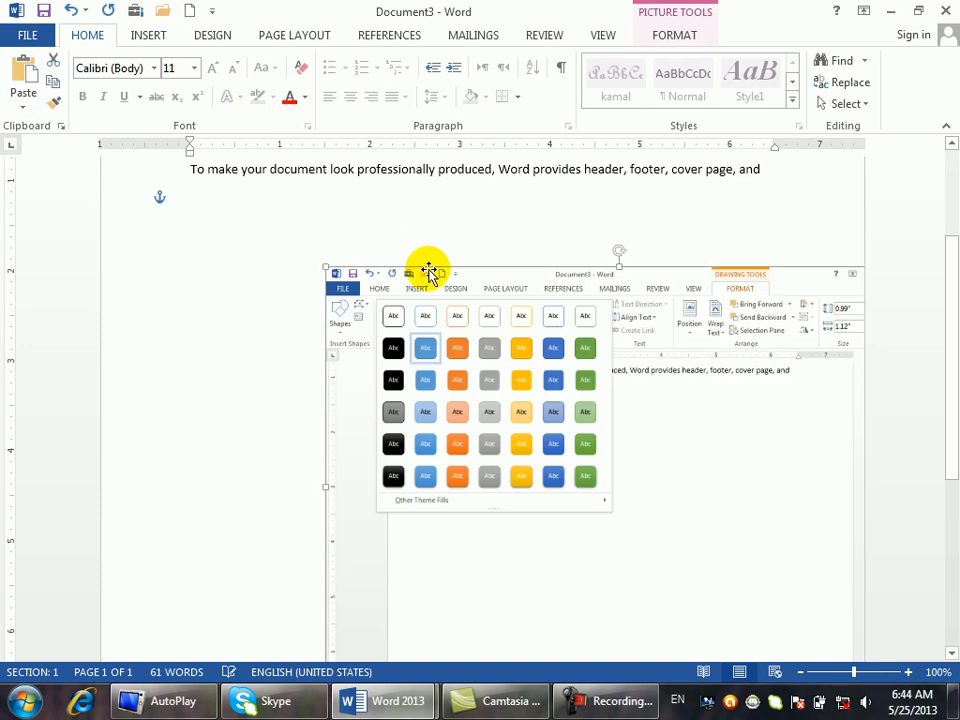
{"action": "left_click_drag", "start_coordinate": [310, 262], "coordinate": [178, 204]}
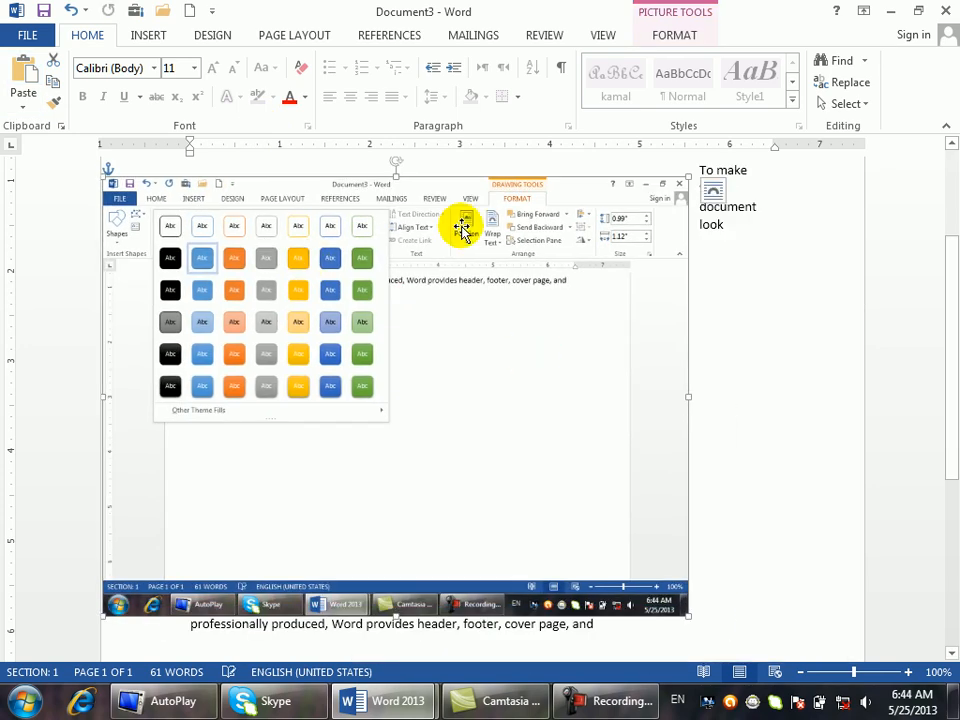
Crop the pasted screenshot to the filled style swatches, about 1.79" by 2.59", and enlarge it across the page
{"action": "double_click", "coordinate": [332, 319]}
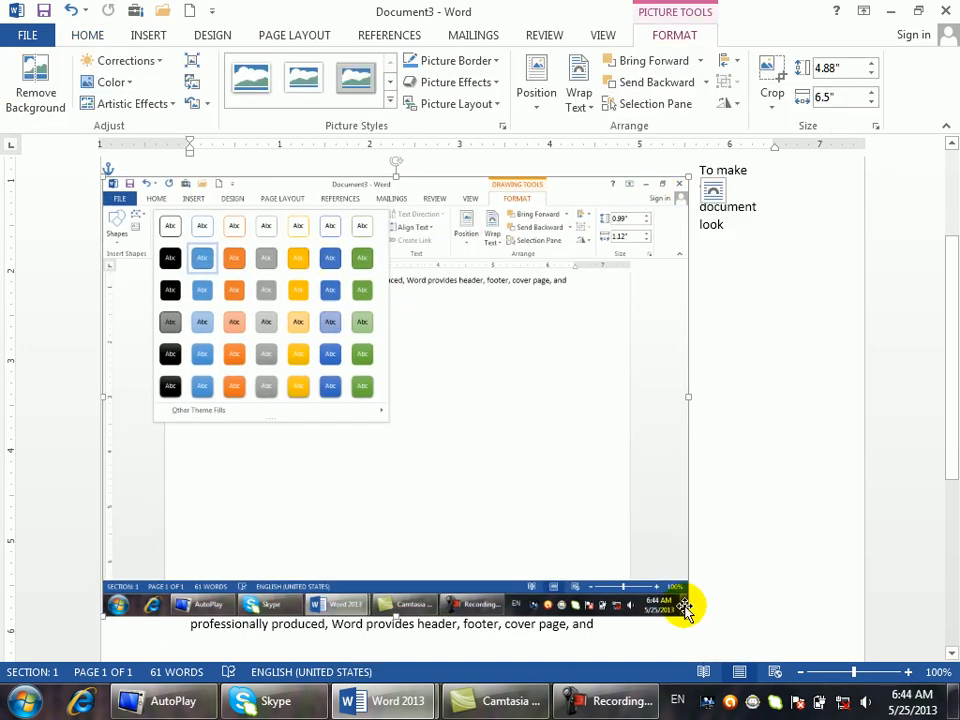
{"action": "left_click_drag", "start_coordinate": [370, 380], "coordinate": [361, 371]}
{"action": "left_click", "coordinate": [770, 96]}
{"action": "left_click", "coordinate": [772, 72]}
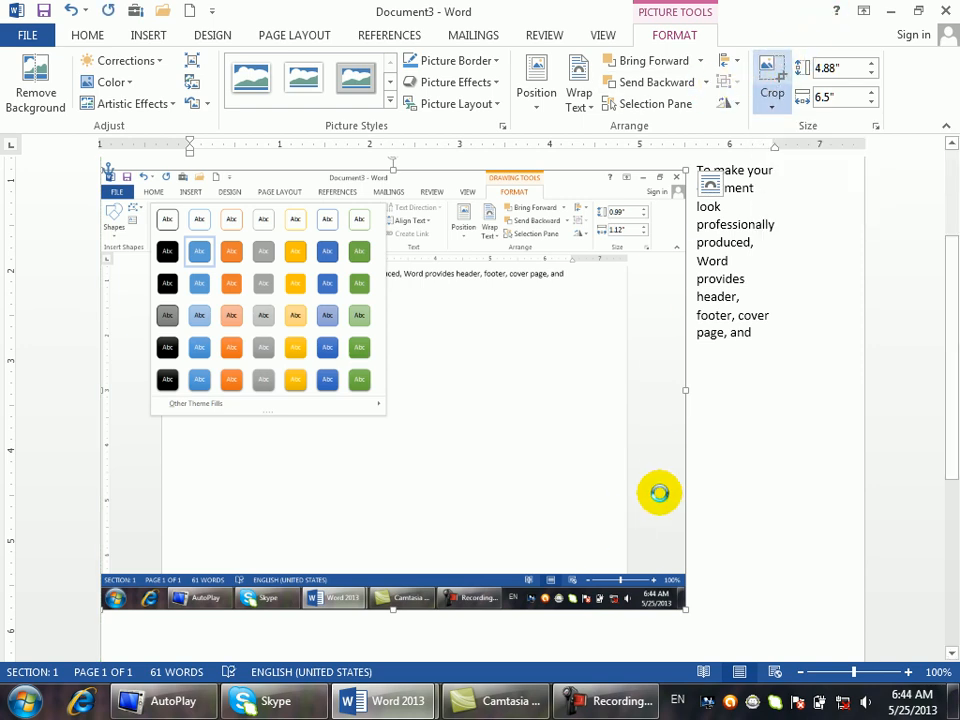
{"action": "left_click_drag", "start_coordinate": [678, 601], "coordinate": [380, 398]}
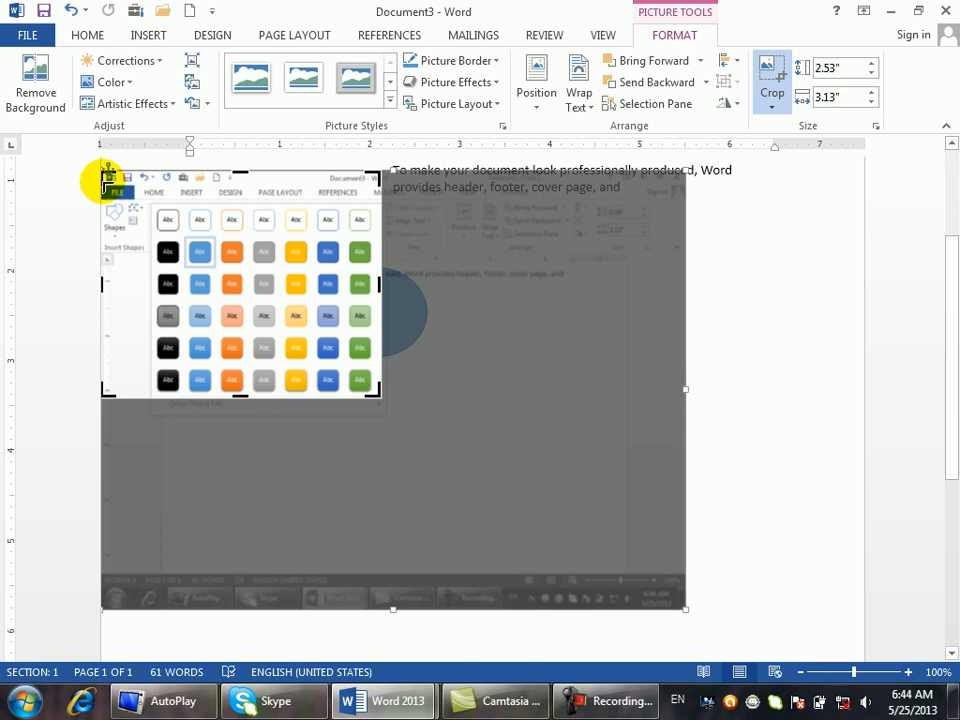
{"action": "left_click_drag", "start_coordinate": [107, 183], "coordinate": [150, 255]}
{"action": "left_click", "coordinate": [770, 72]}
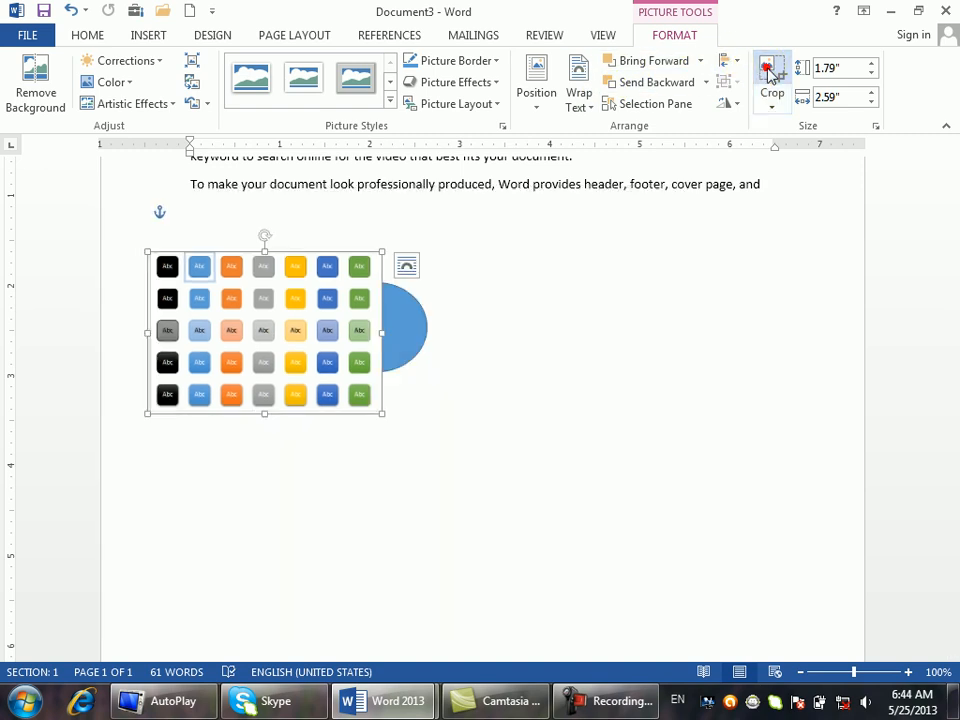
{"action": "left_click_drag", "start_coordinate": [383, 413], "coordinate": [713, 498]}
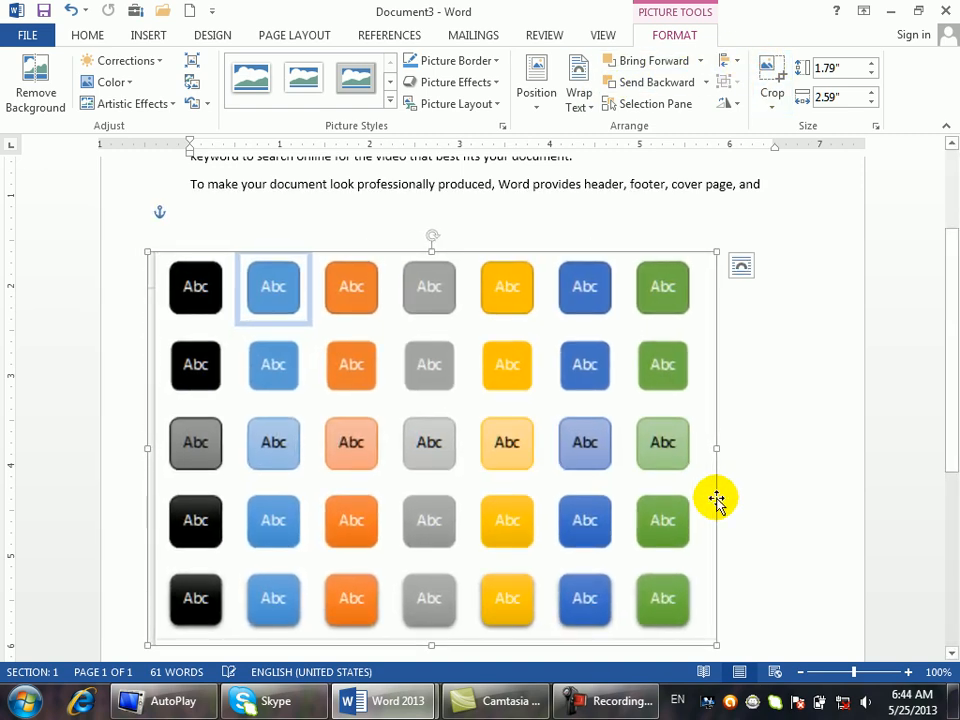
Start a new theme color set beside the swatch picture with Accent 1 red, Accent 2 lighter orange and Accent 3 standard dark blue
{"action": "left_click", "coordinate": [148, 35]}
{"action": "left_click", "coordinate": [195, 34]}
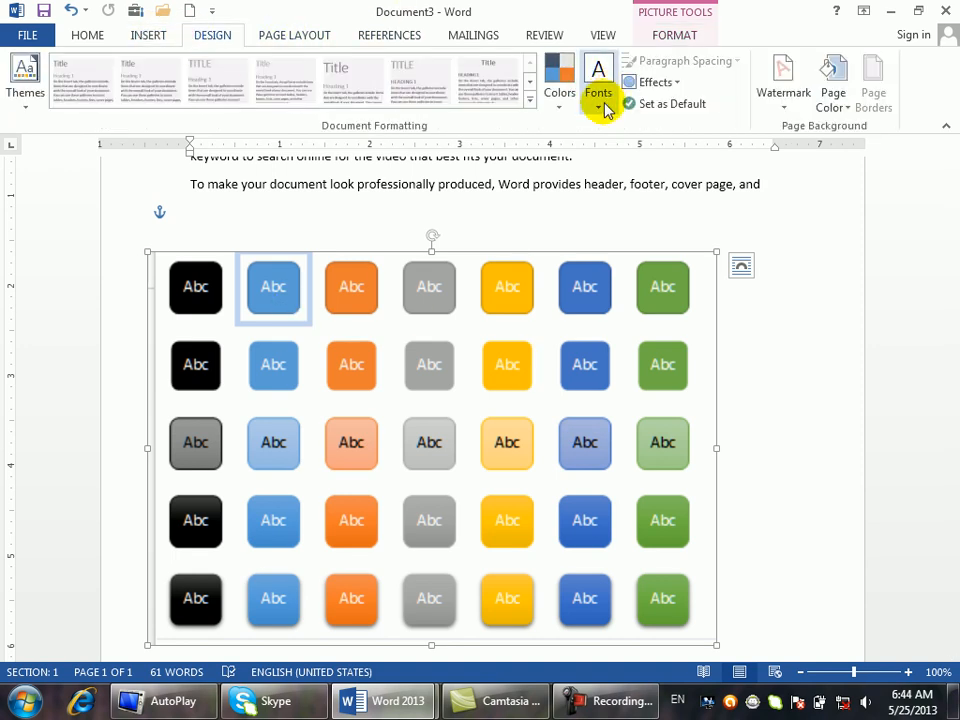
{"action": "left_click", "coordinate": [562, 100]}
{"action": "left_click", "coordinate": [577, 564]}
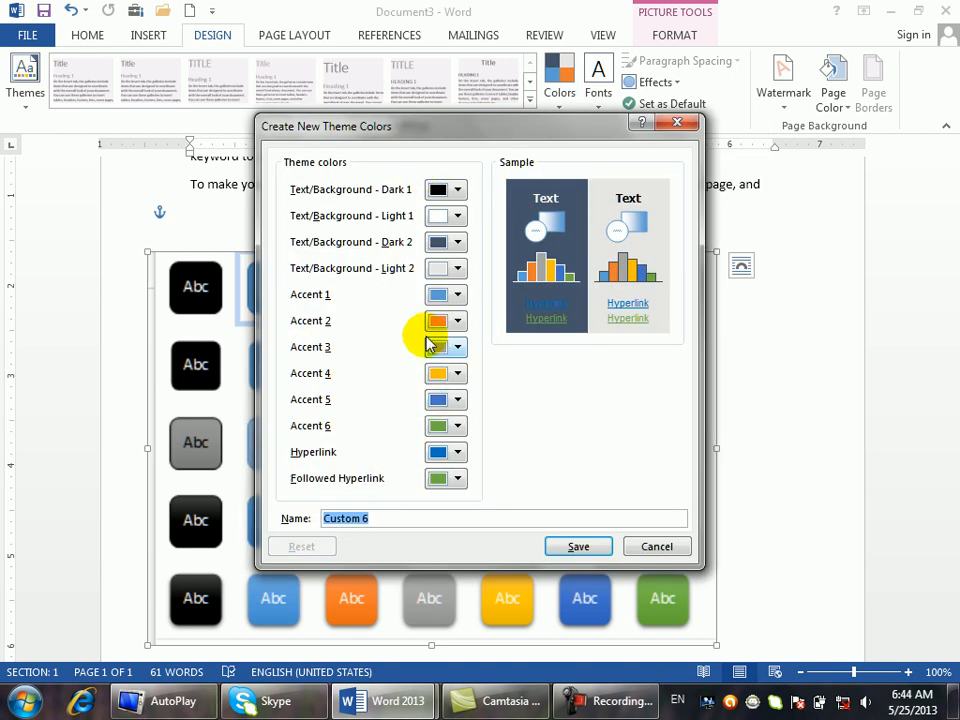
{"action": "left_click_drag", "start_coordinate": [478, 136], "coordinate": [922, 263]}
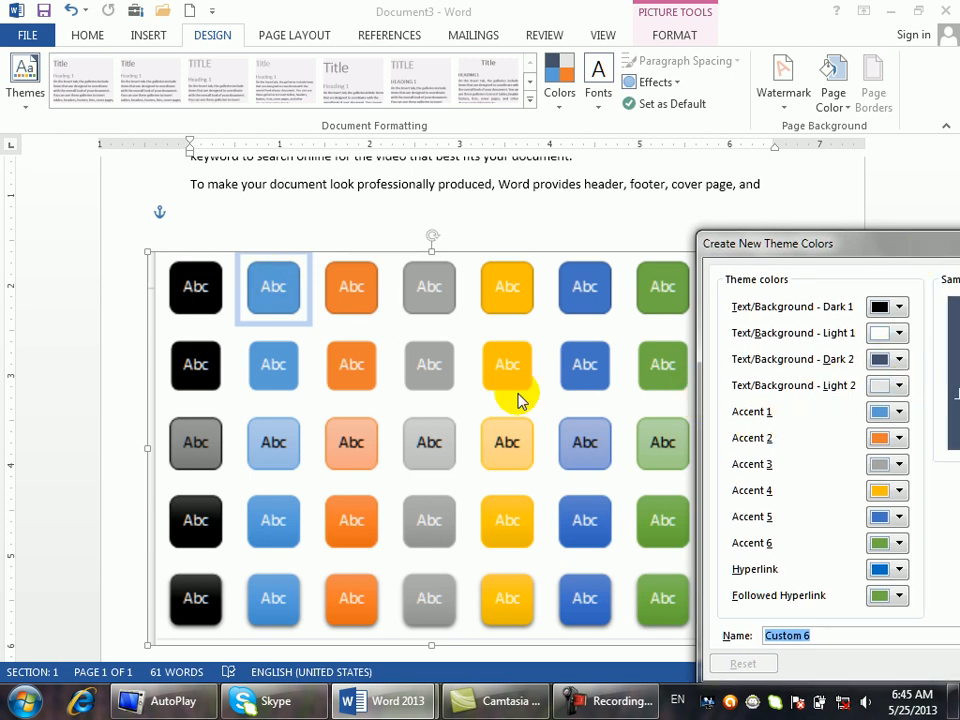
{"action": "left_click", "coordinate": [899, 411]}
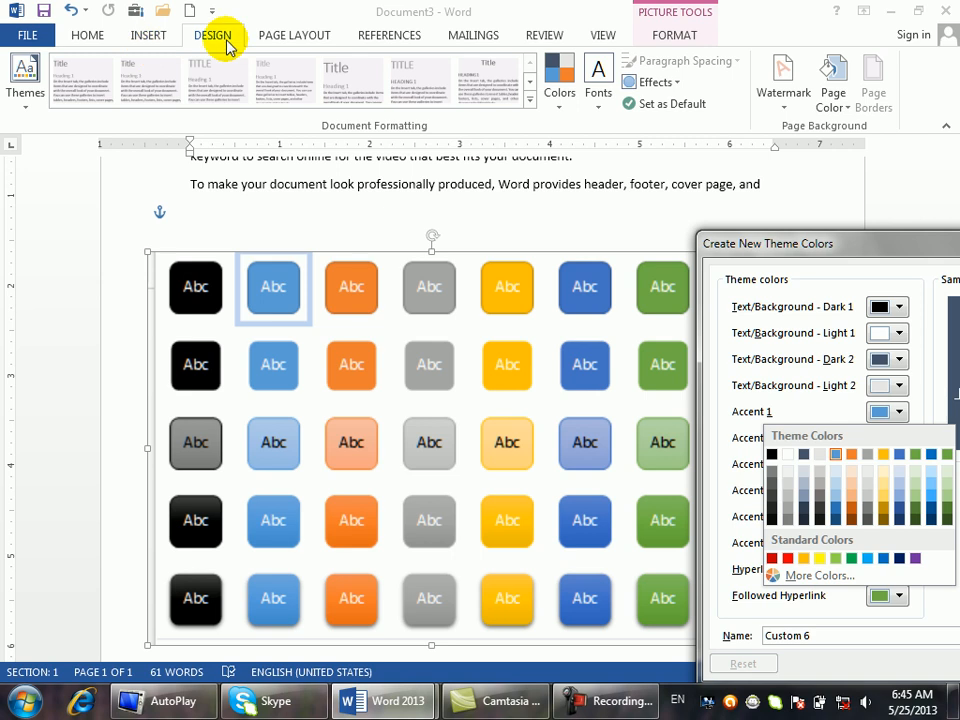
{"action": "left_click", "coordinate": [788, 558]}
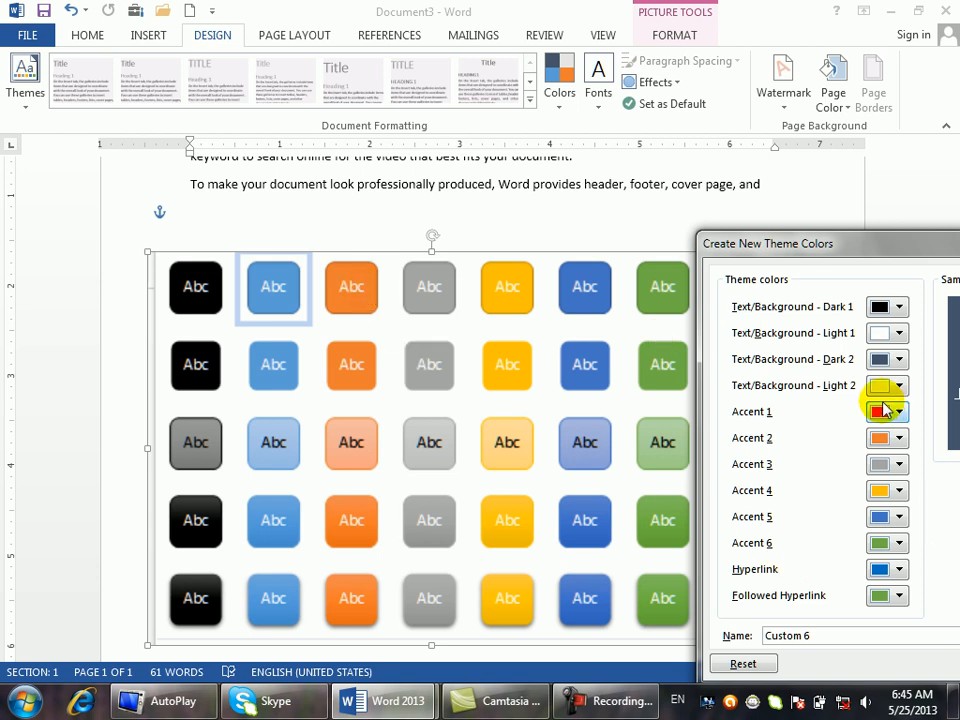
{"action": "left_click", "coordinate": [886, 434]}
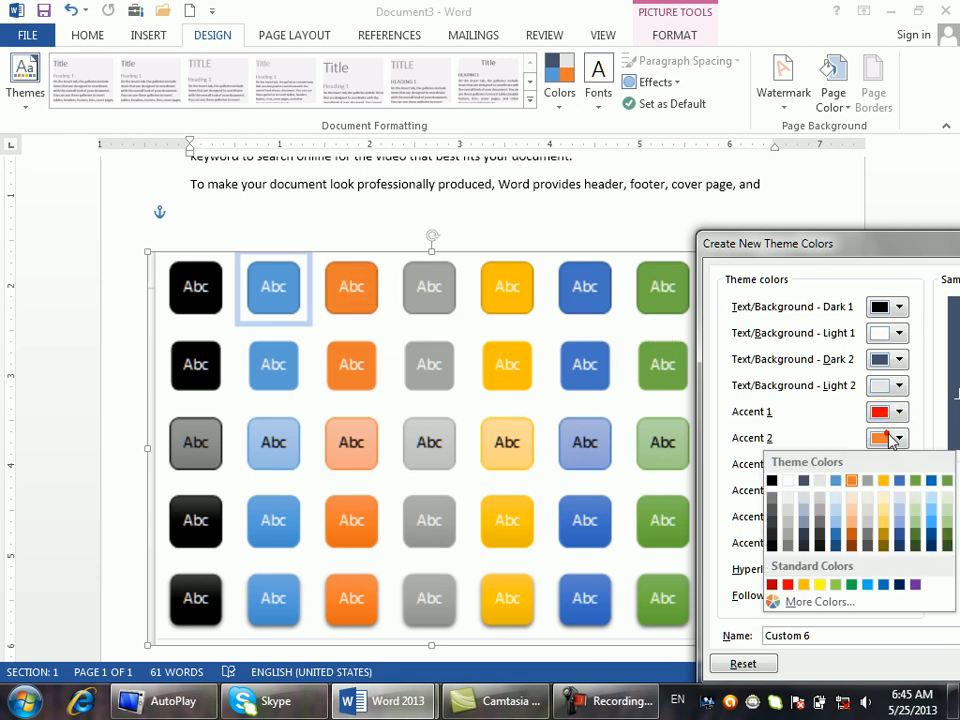
{"action": "left_click", "coordinate": [851, 522]}
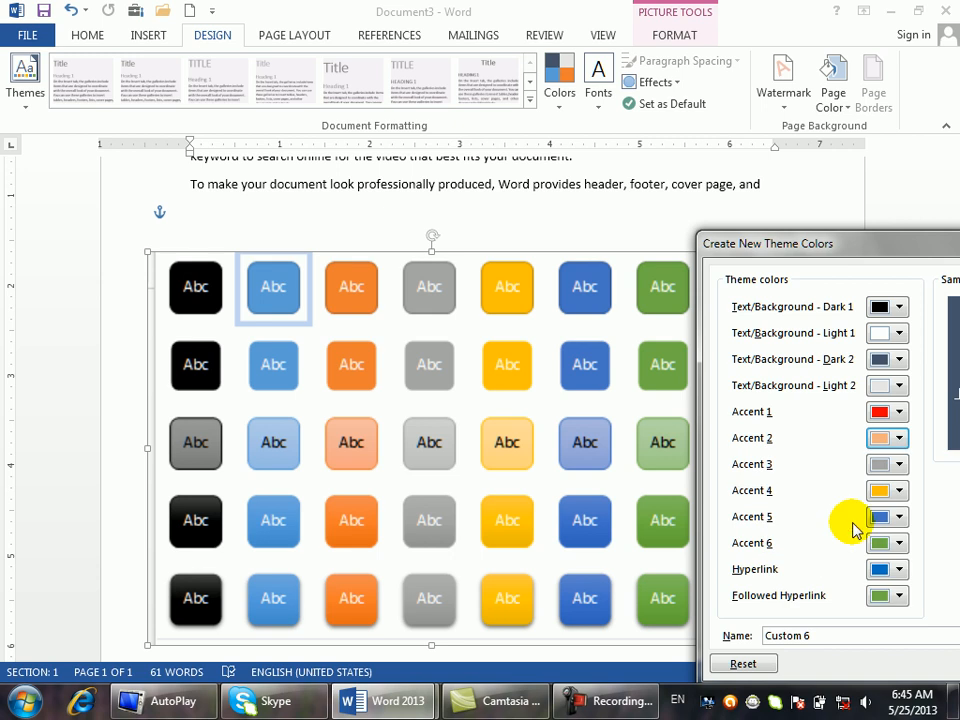
{"action": "left_click", "coordinate": [899, 464]}
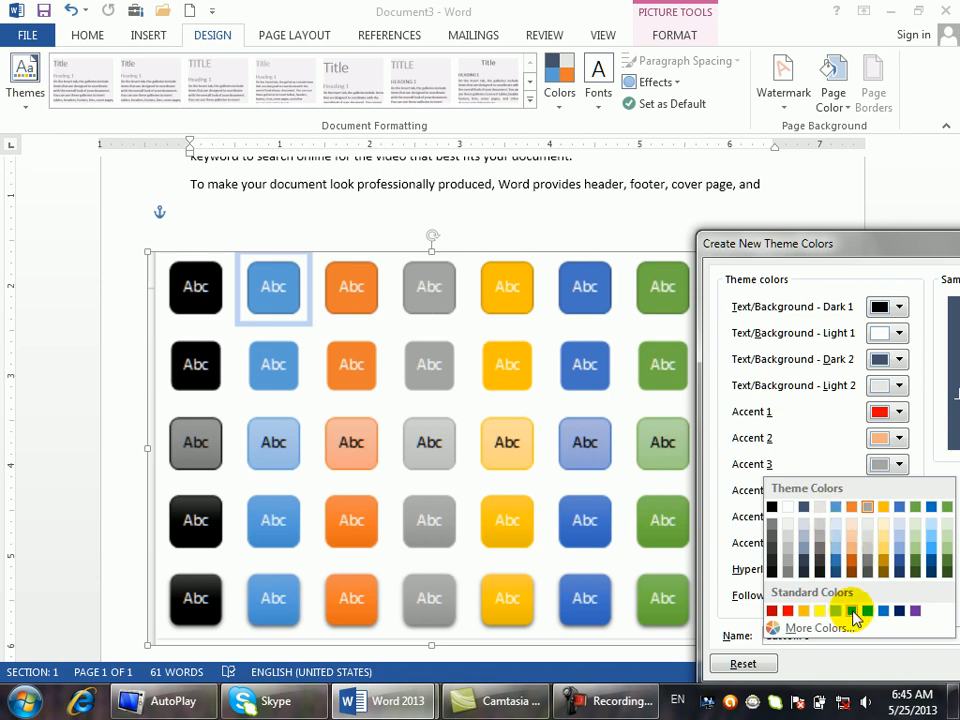
{"action": "left_click", "coordinate": [899, 611]}
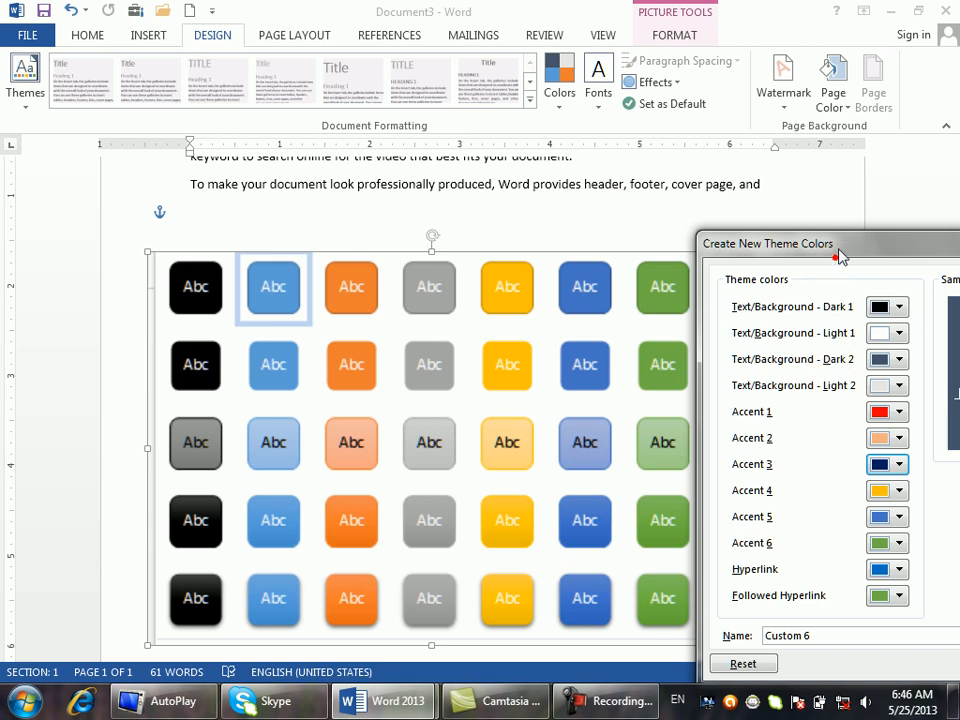
Set all four Text/Background colors to standard yellow and save the color set as Custom 6
{"action": "left_click_drag", "start_coordinate": [840, 247], "coordinate": [658, 225]}
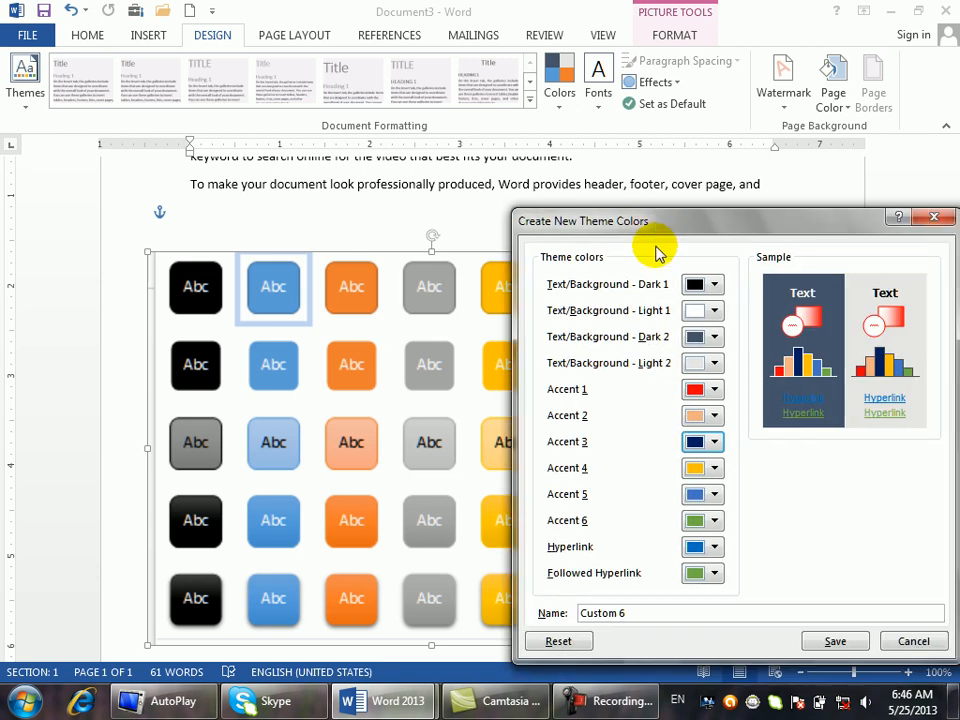
{"action": "left_click", "coordinate": [701, 284]}
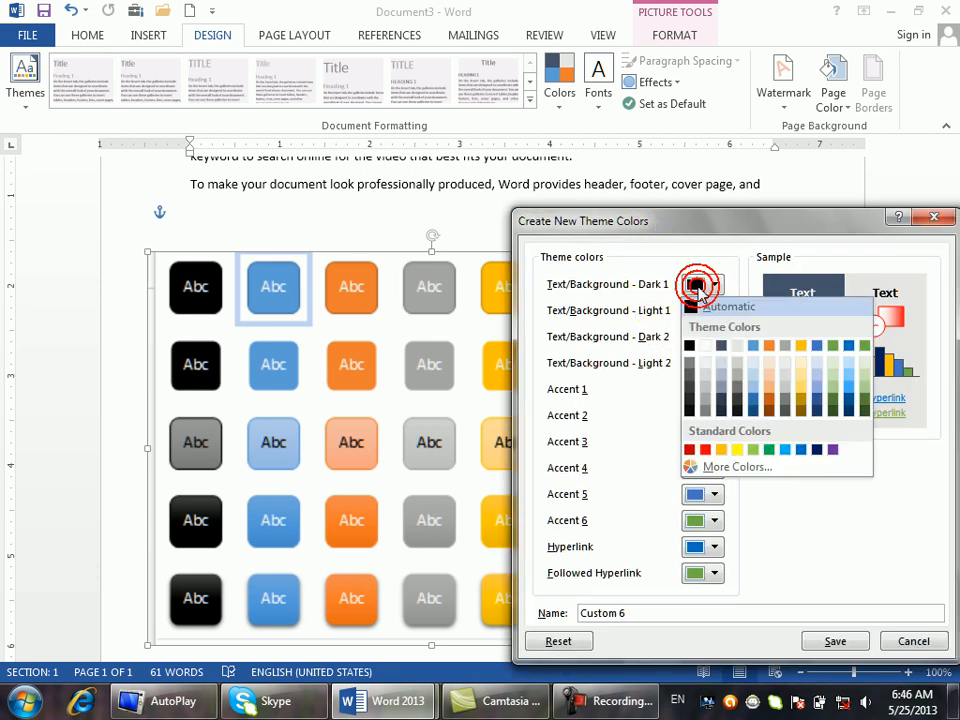
{"action": "left_click", "coordinate": [737, 450]}
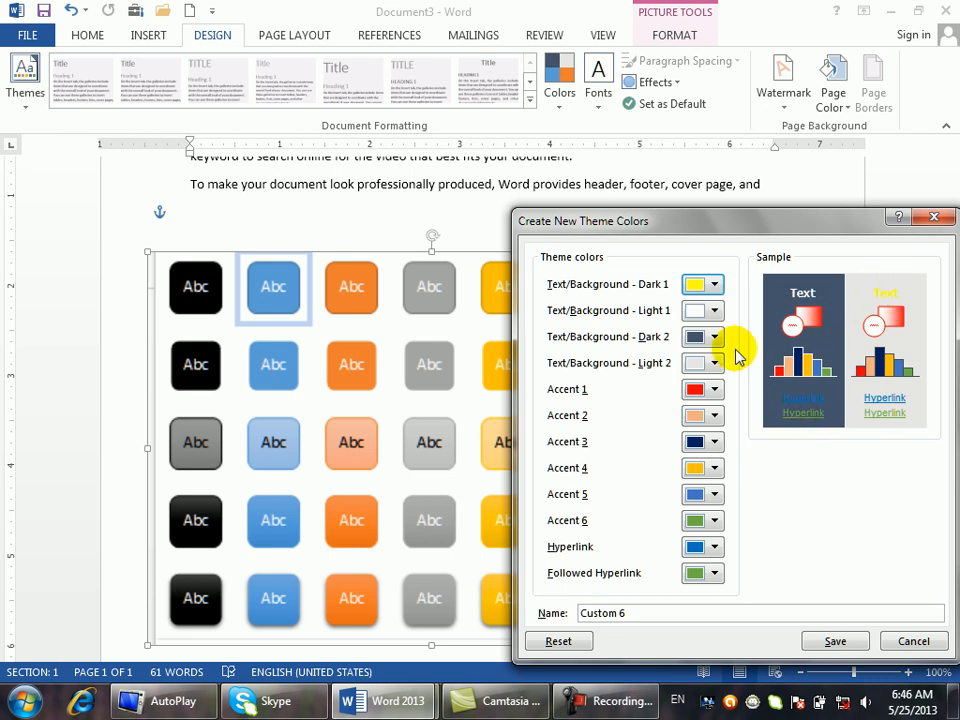
{"action": "left_click", "coordinate": [713, 311]}
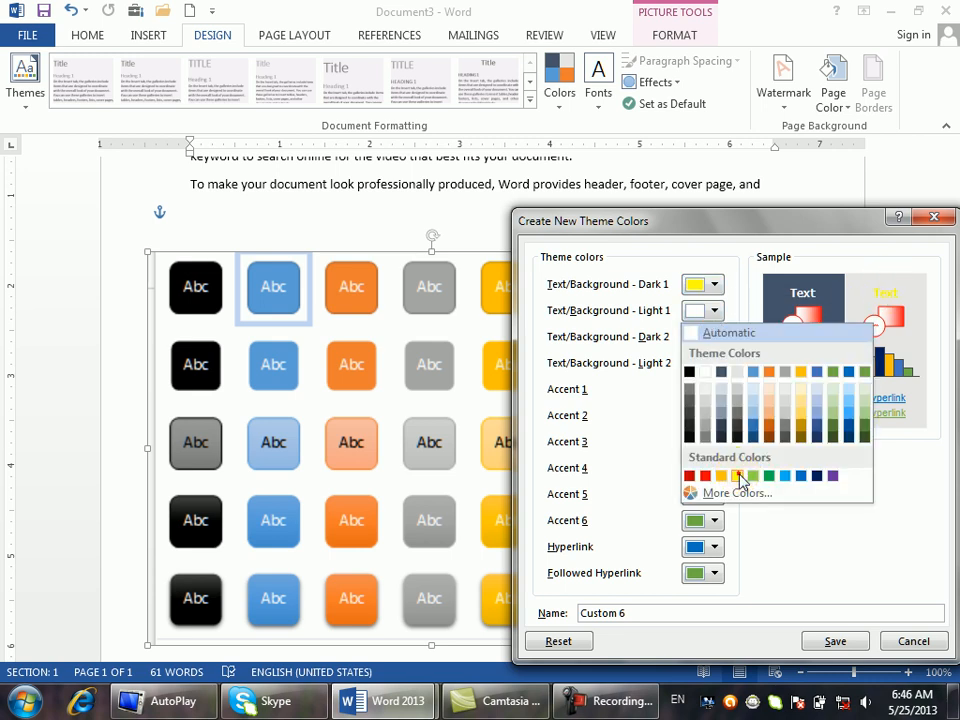
{"action": "left_click", "coordinate": [737, 476]}
{"action": "left_click", "coordinate": [710, 340]}
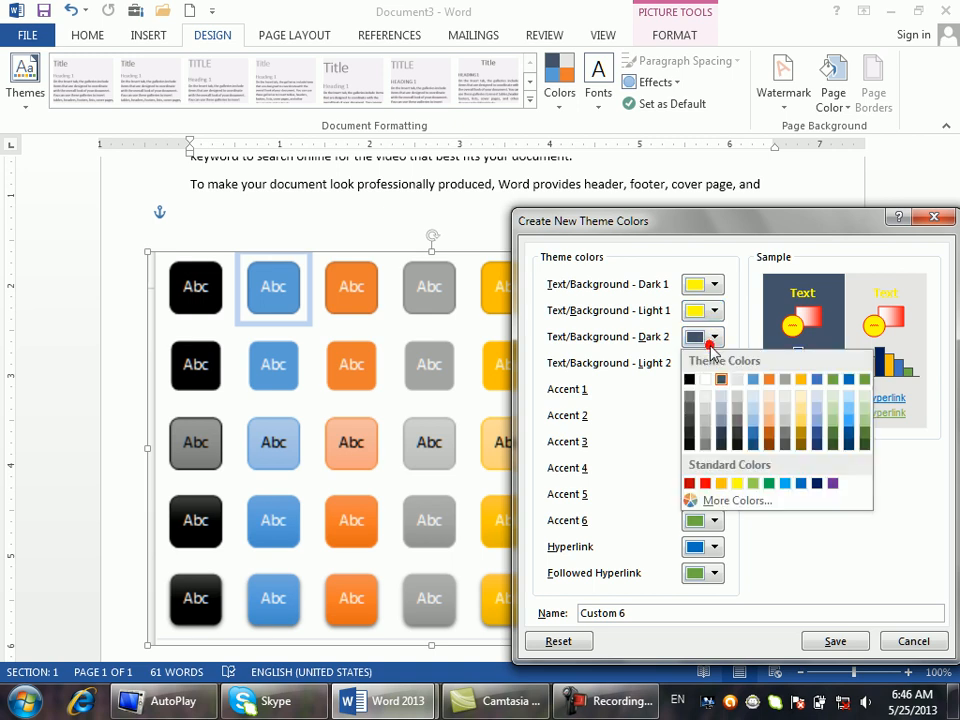
{"action": "left_click", "coordinate": [737, 484]}
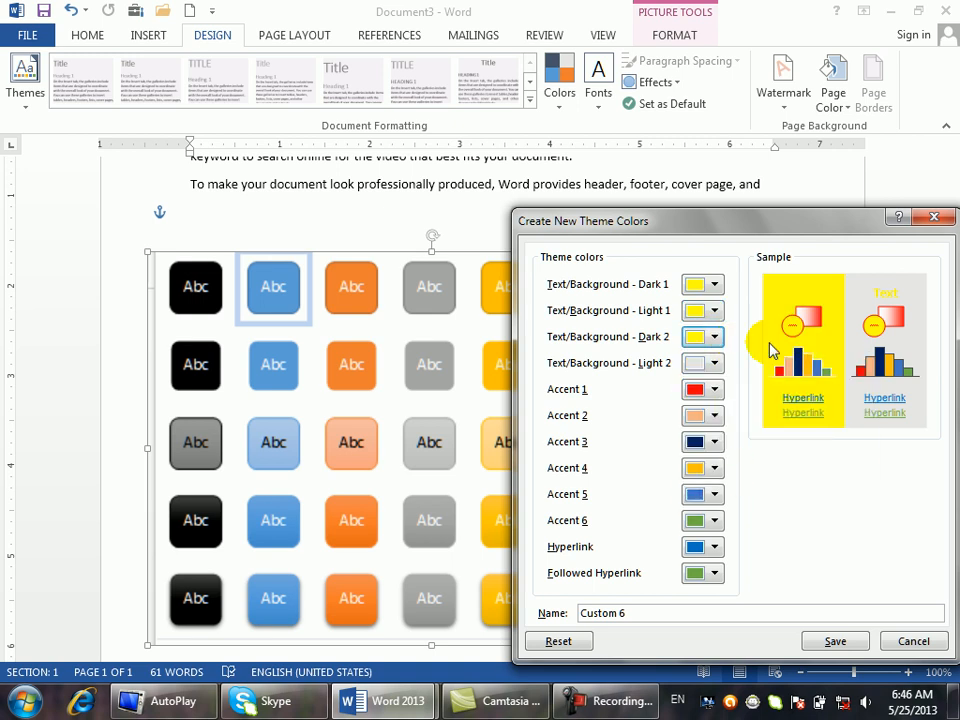
{"action": "left_click", "coordinate": [714, 365]}
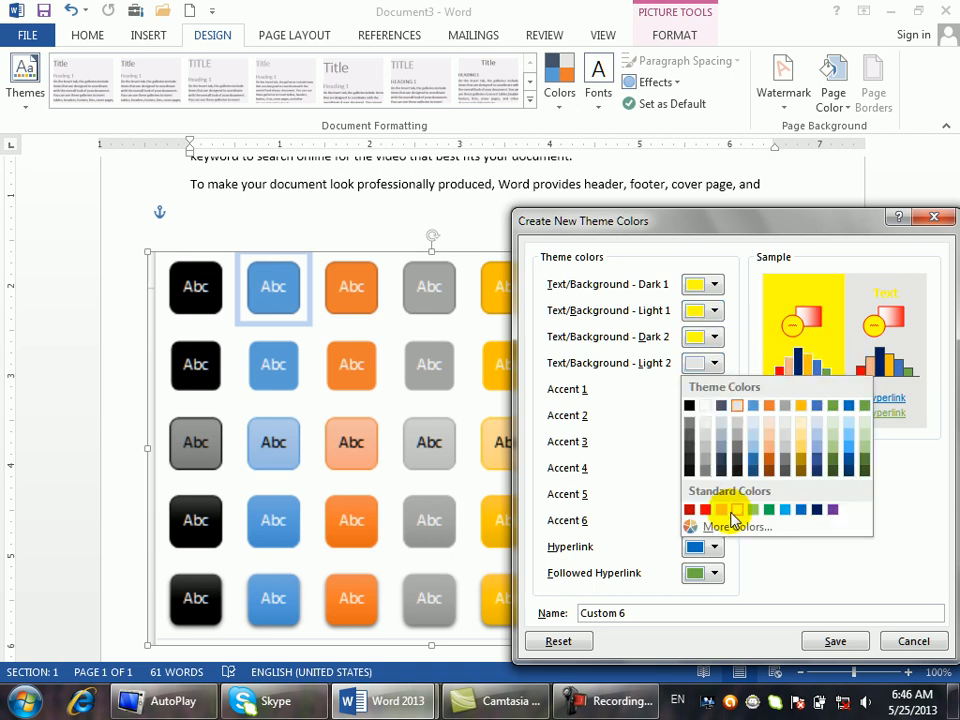
{"action": "left_click", "coordinate": [735, 510]}
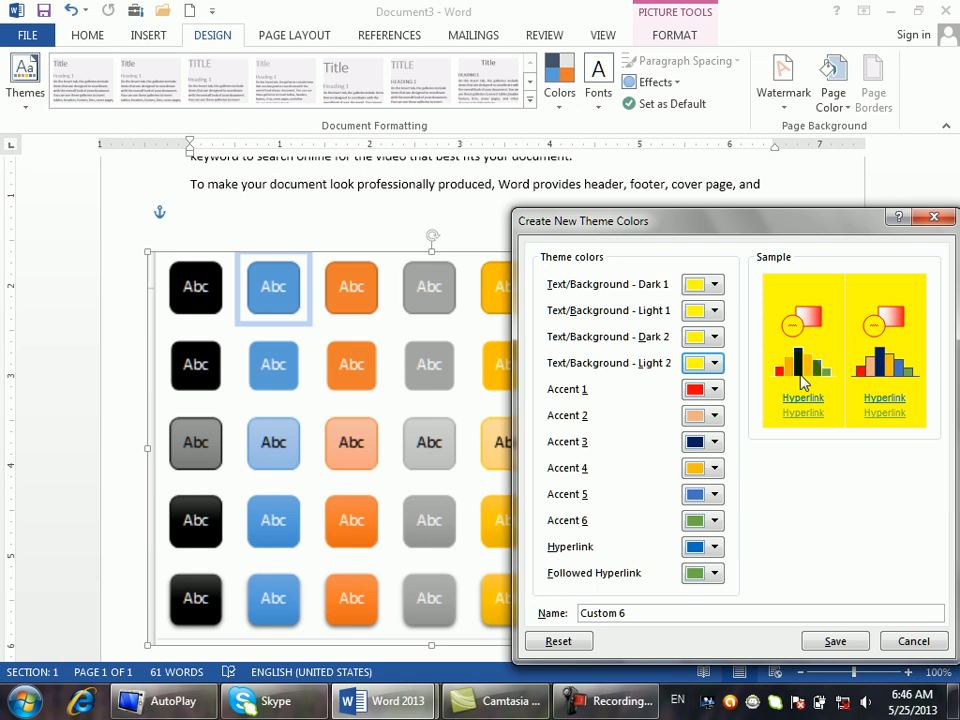
{"action": "left_click", "coordinate": [844, 641]}
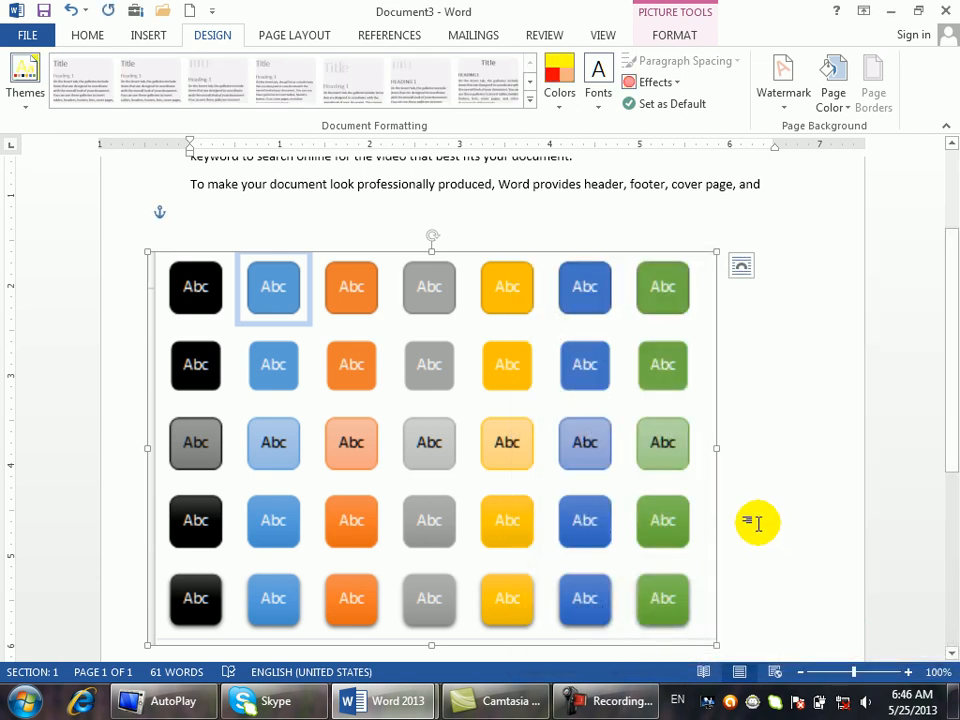
Apply the Facet theme to the document
{"action": "left_click", "coordinate": [25, 100]}
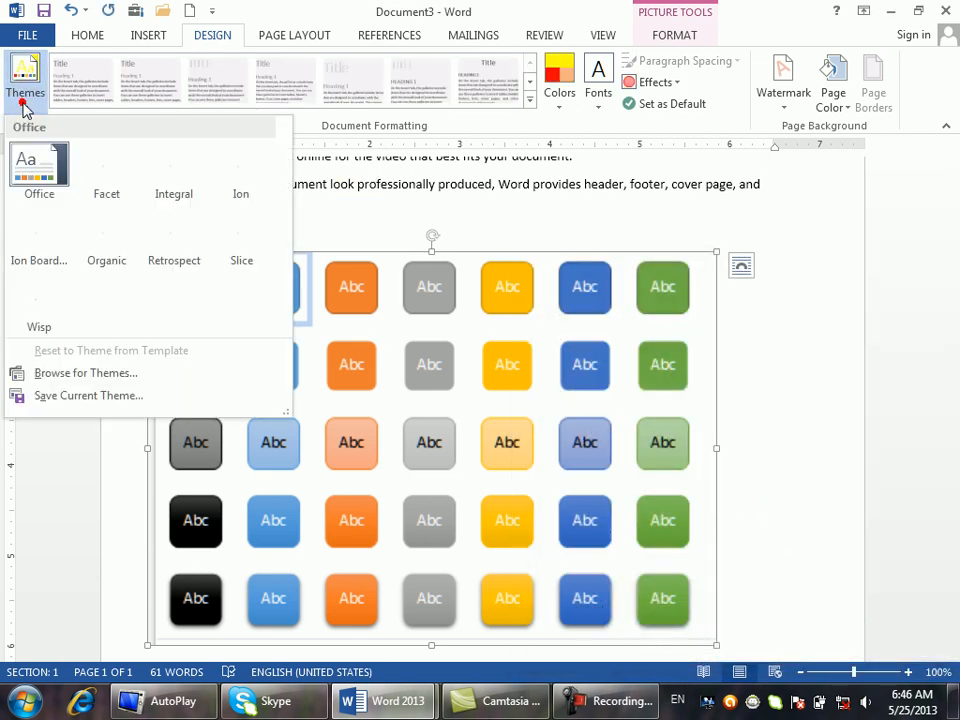
{"action": "left_click", "coordinate": [95, 183]}
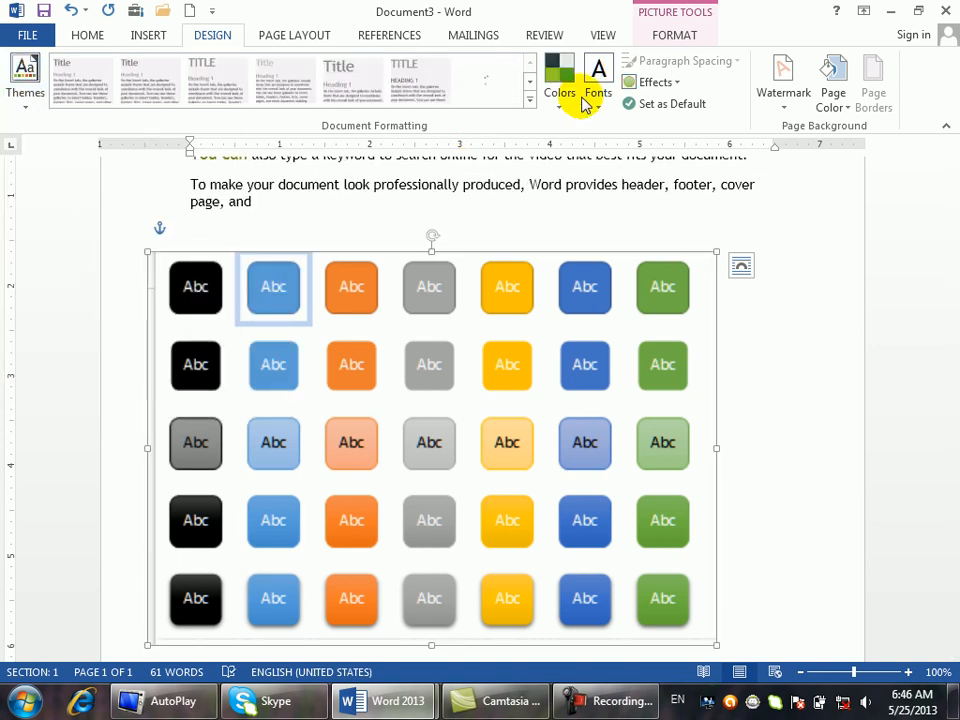
{"action": "left_click", "coordinate": [568, 88]}
{"action": "left_click", "coordinate": [470, 168]}
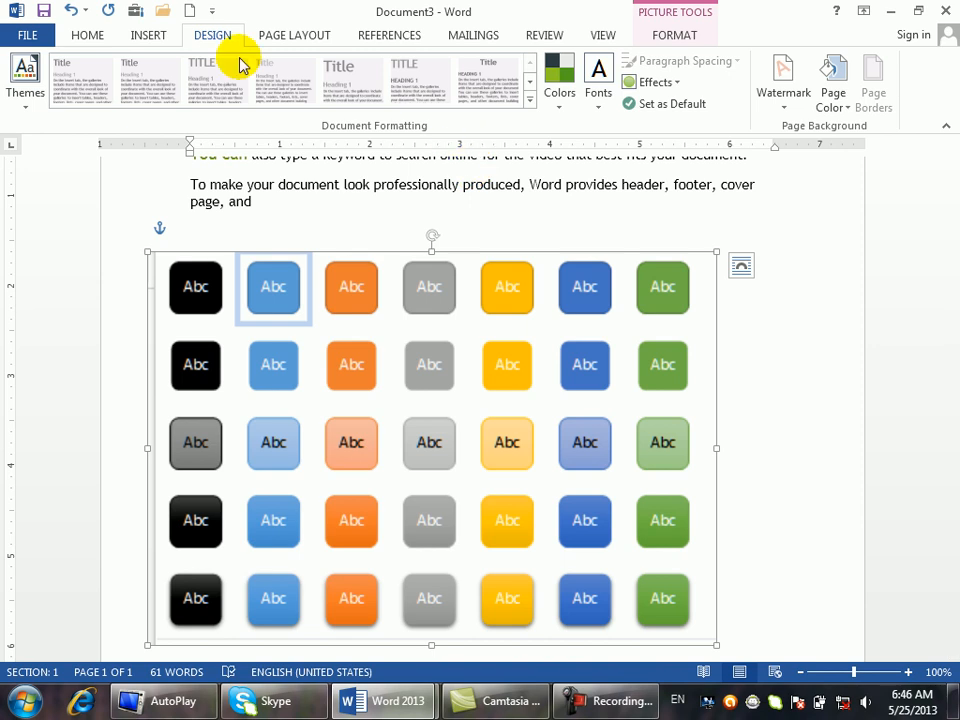
Delete the document's text and the swatch picture, keeping the oval, and enter the filler text "sdkoflsdlfksdlfksadljfsadjf" at the start of the page
{"action": "key", "text": "ctrl+a"}
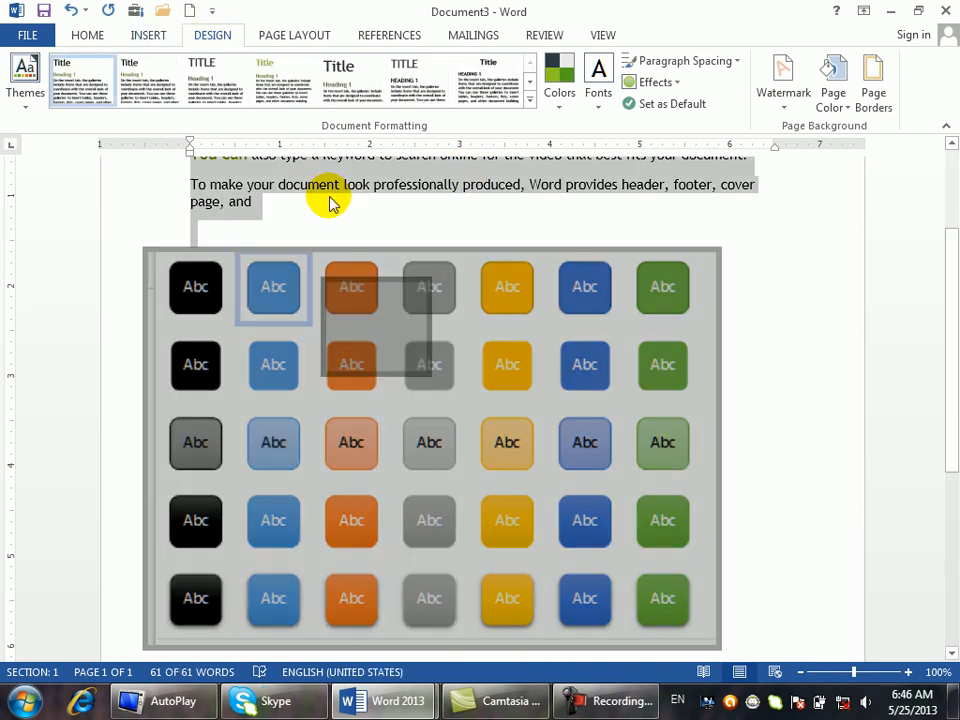
{"action": "key", "text": "Delete"}
{"action": "left_click", "coordinate": [311, 356]}
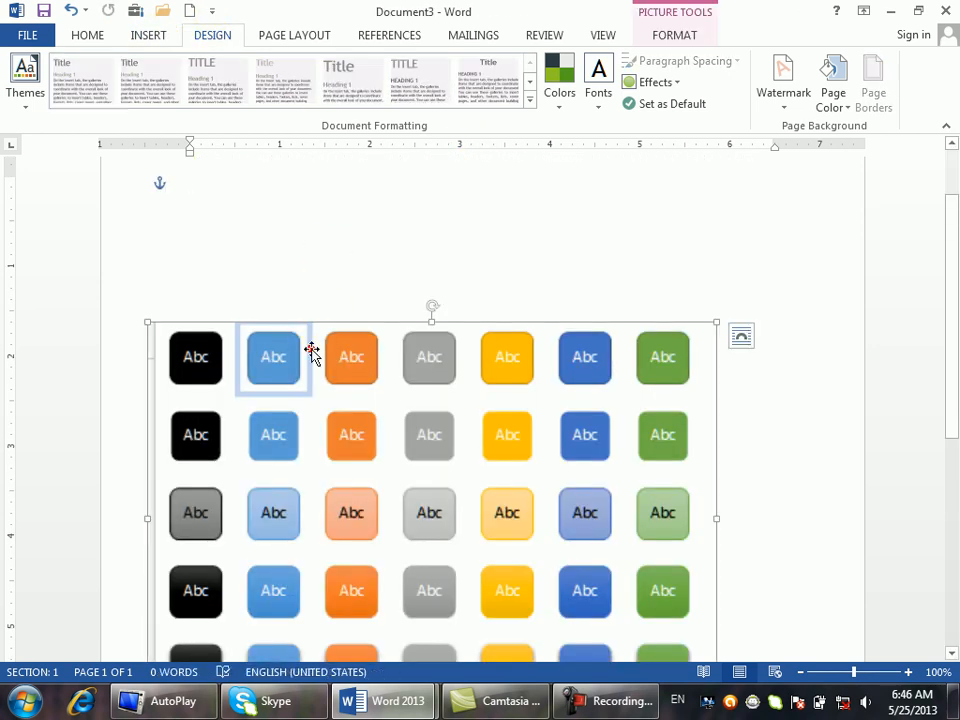
{"action": "key", "text": "Delete"}
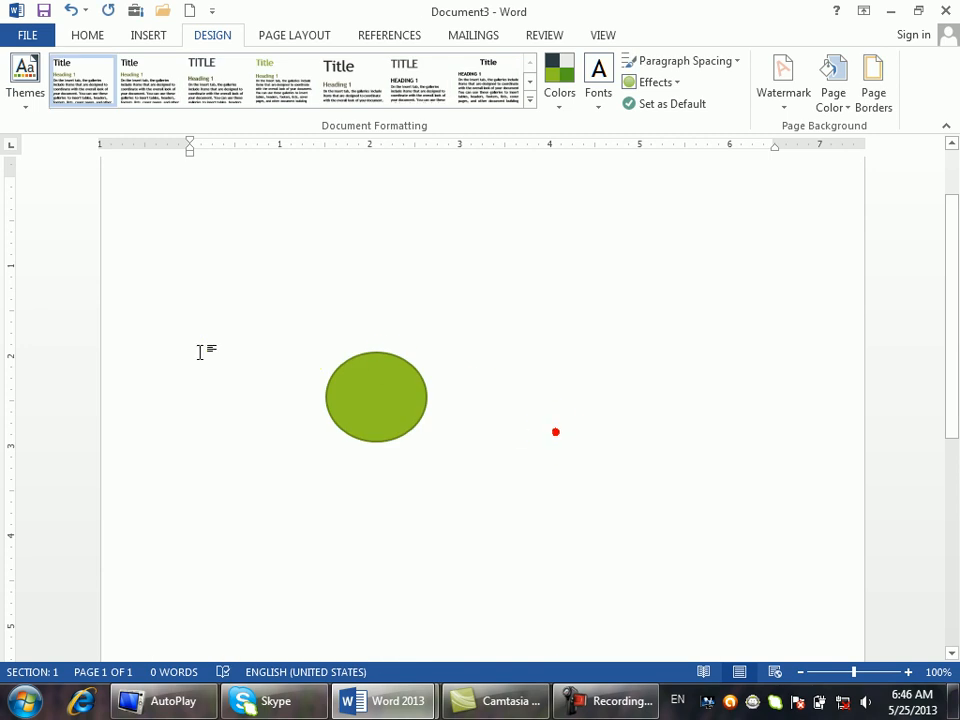
{"action": "type", "text": "sdkoflsdlfksdlfksadljfsadjf"}
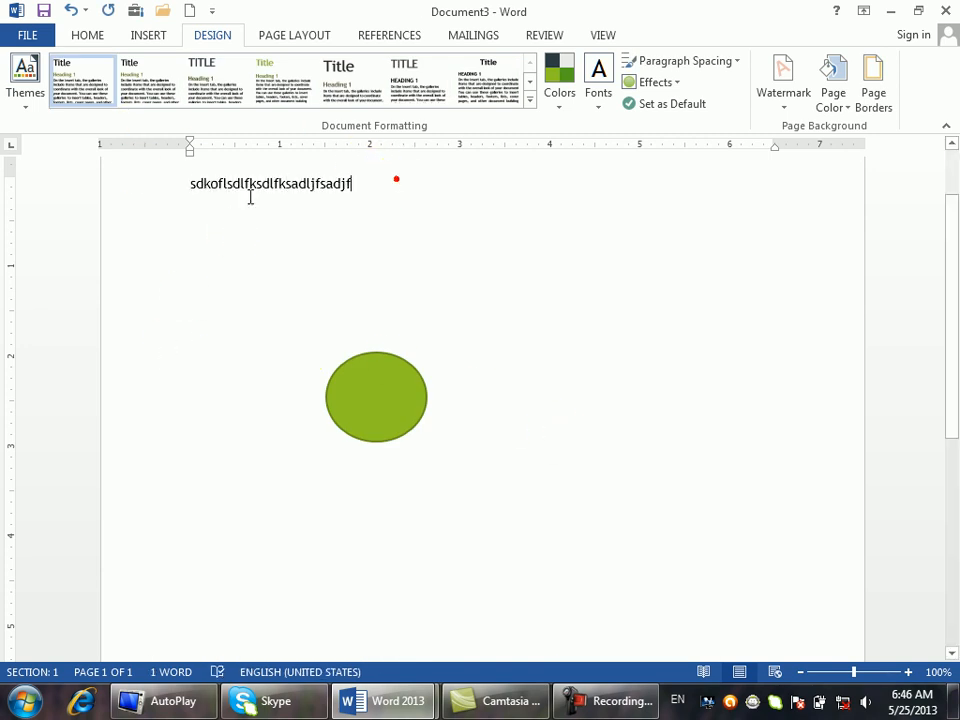
{"action": "left_click", "coordinate": [118, 178]}
{"action": "left_click", "coordinate": [146, 37]}
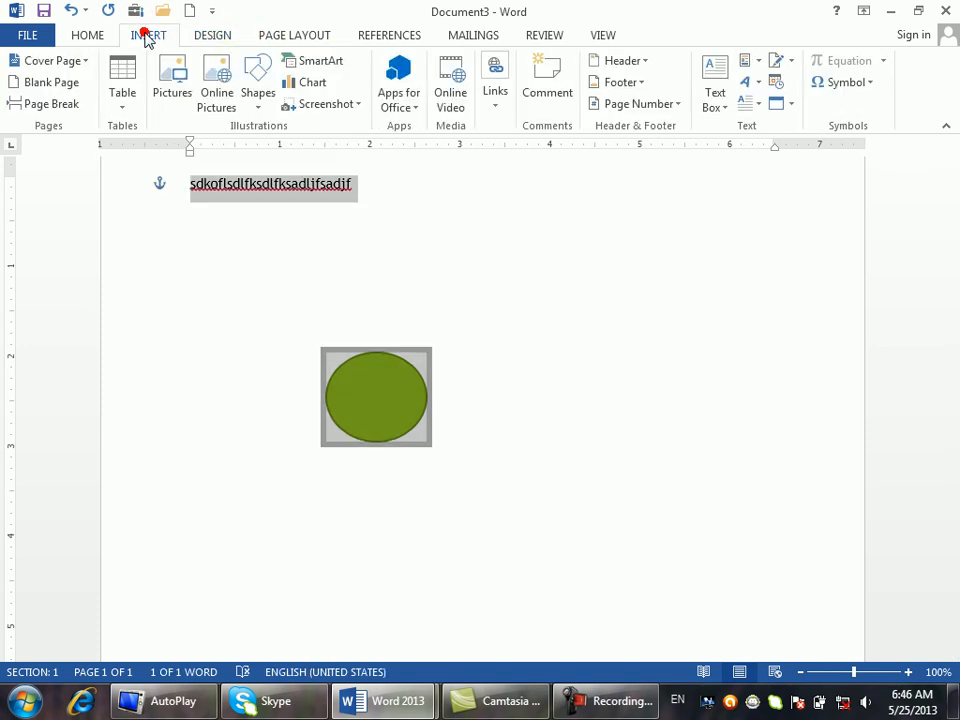
{"action": "left_click", "coordinate": [211, 103]}
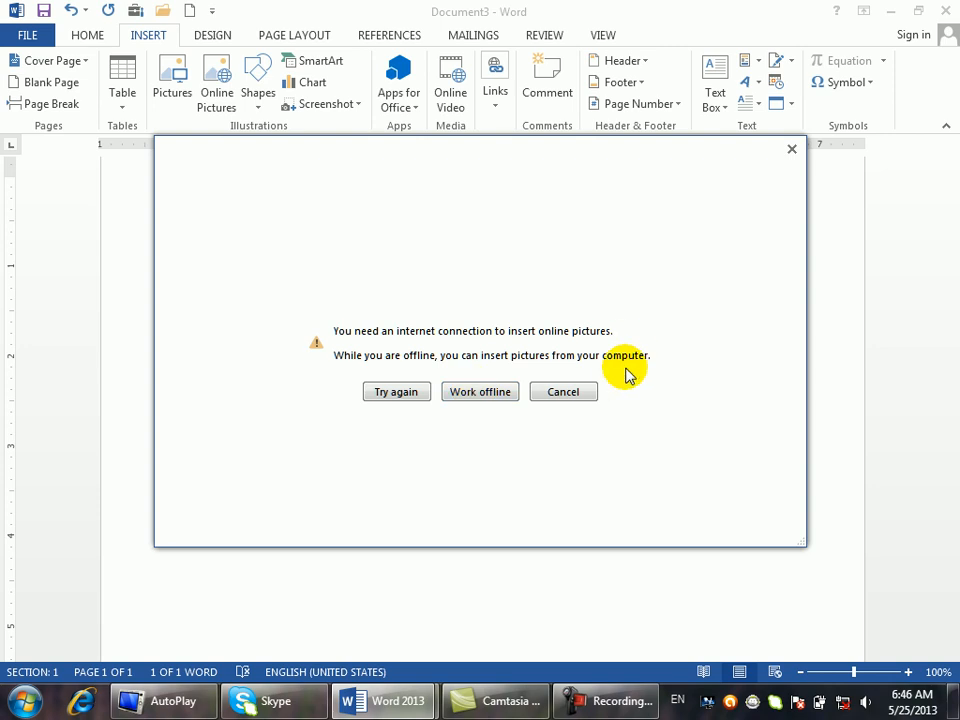
{"action": "left_click", "coordinate": [584, 392]}
Give the oval the flat red shape style from the third row, and replace it with the black gradient style from the fifth row
{"action": "left_click", "coordinate": [420, 372]}
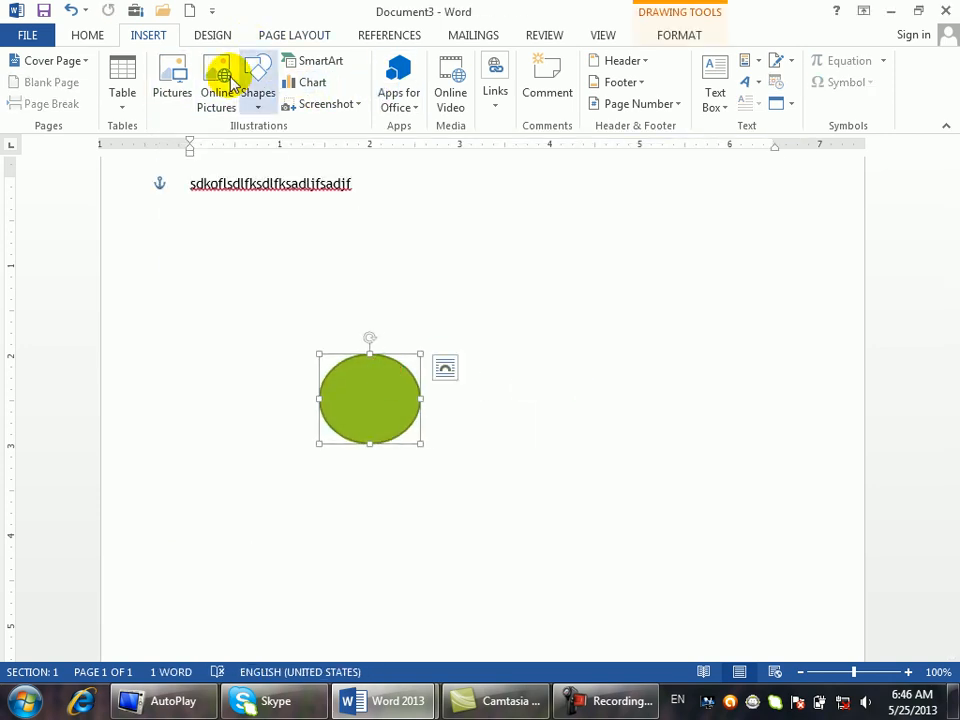
{"action": "left_click", "coordinate": [262, 104]}
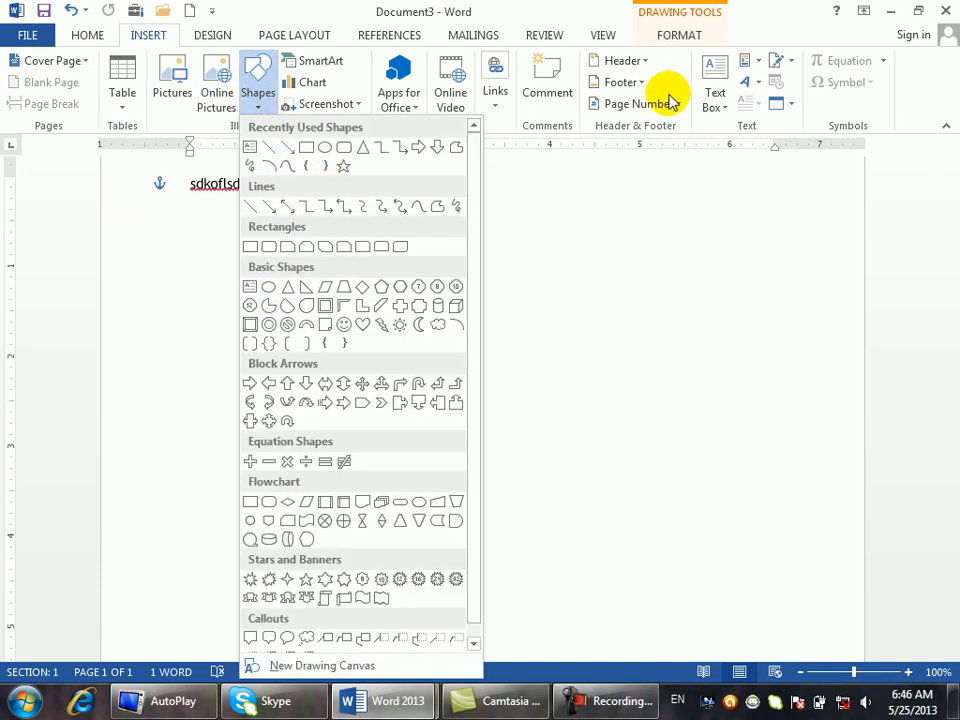
{"action": "left_click", "coordinate": [691, 42]}
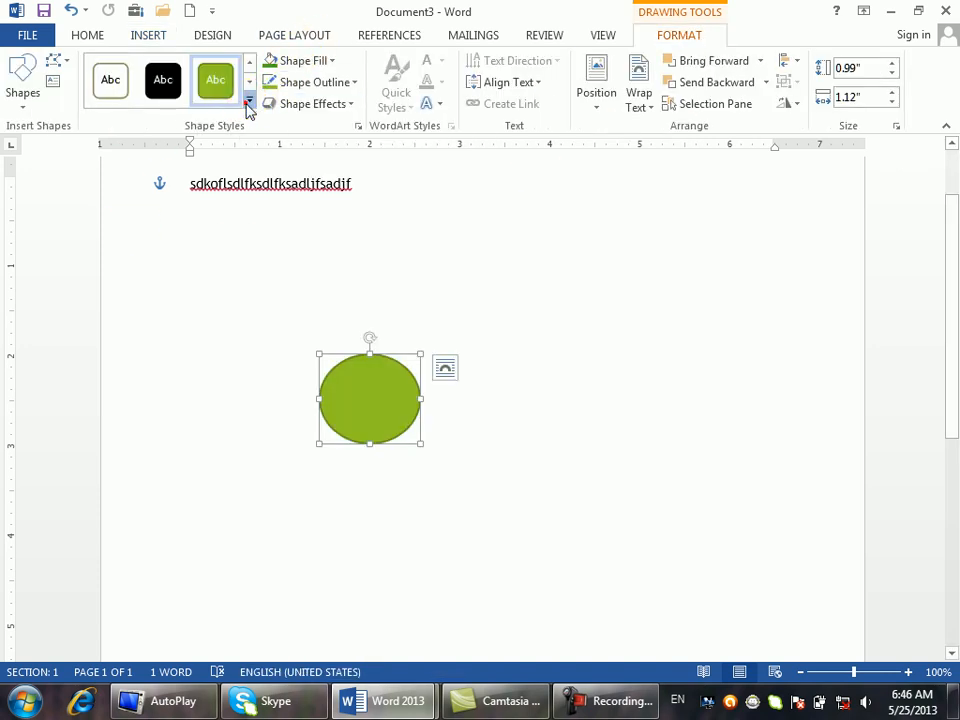
{"action": "left_click", "coordinate": [245, 103]}
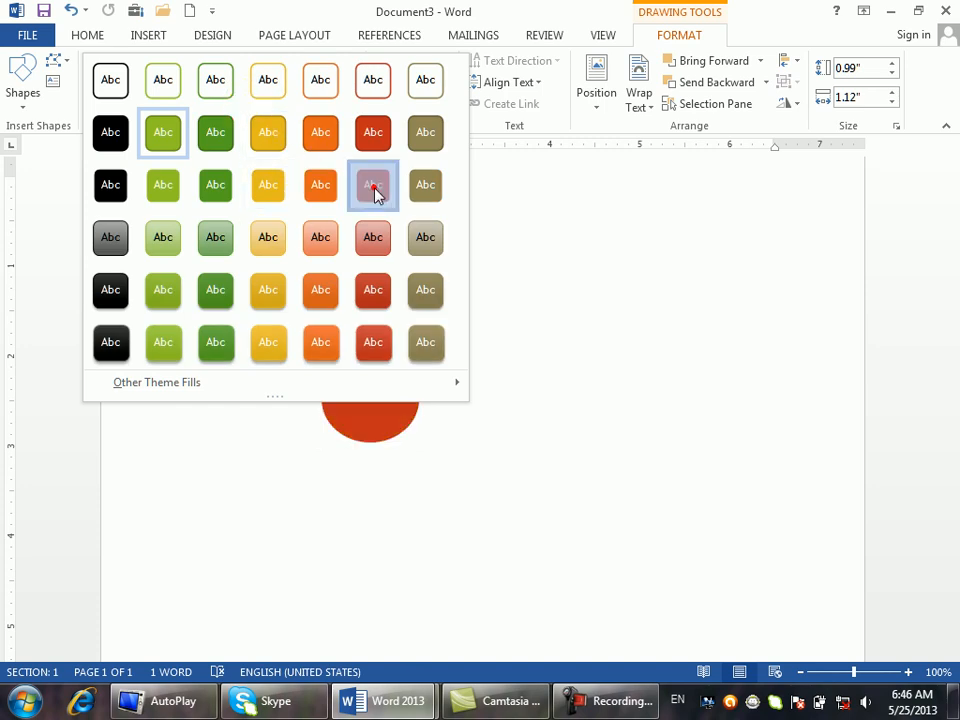
{"action": "left_click", "coordinate": [374, 187]}
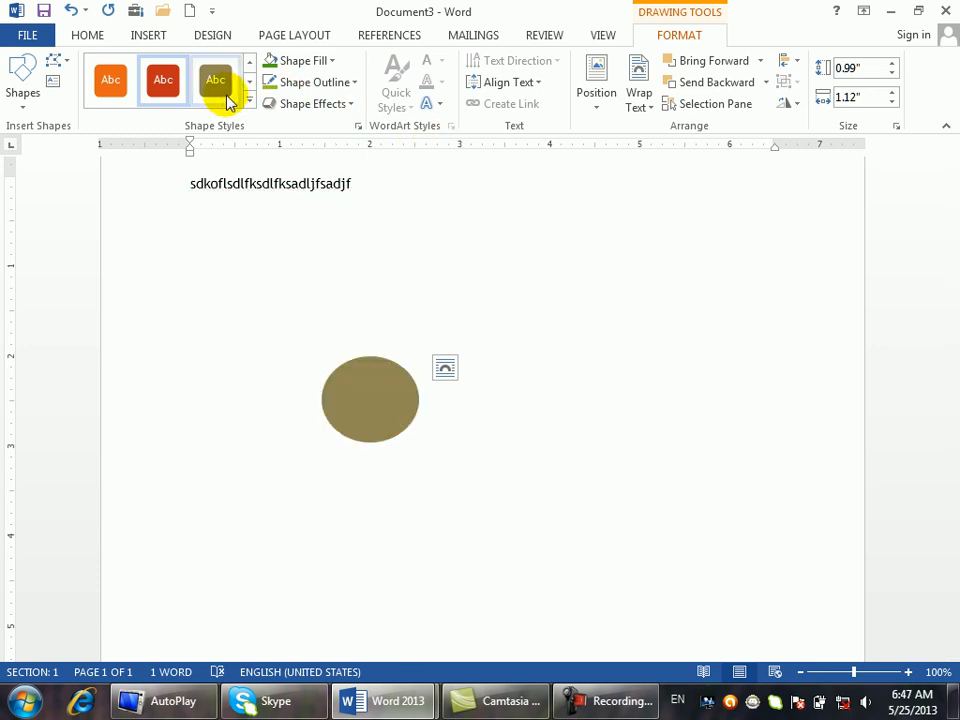
{"action": "left_click", "coordinate": [250, 102]}
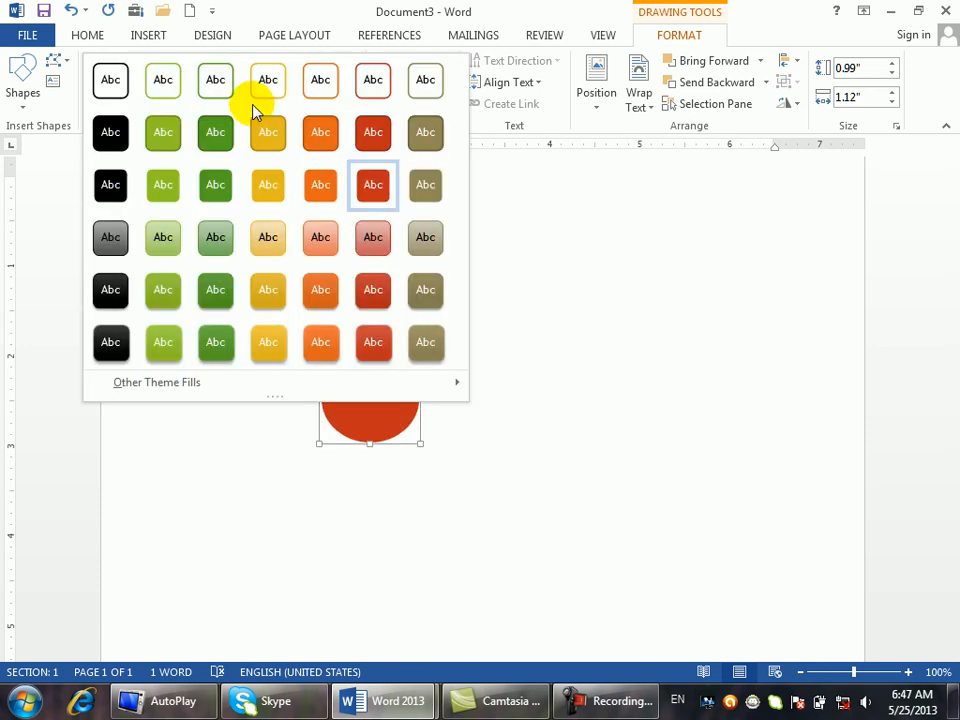
{"action": "left_click", "coordinate": [101, 292]}
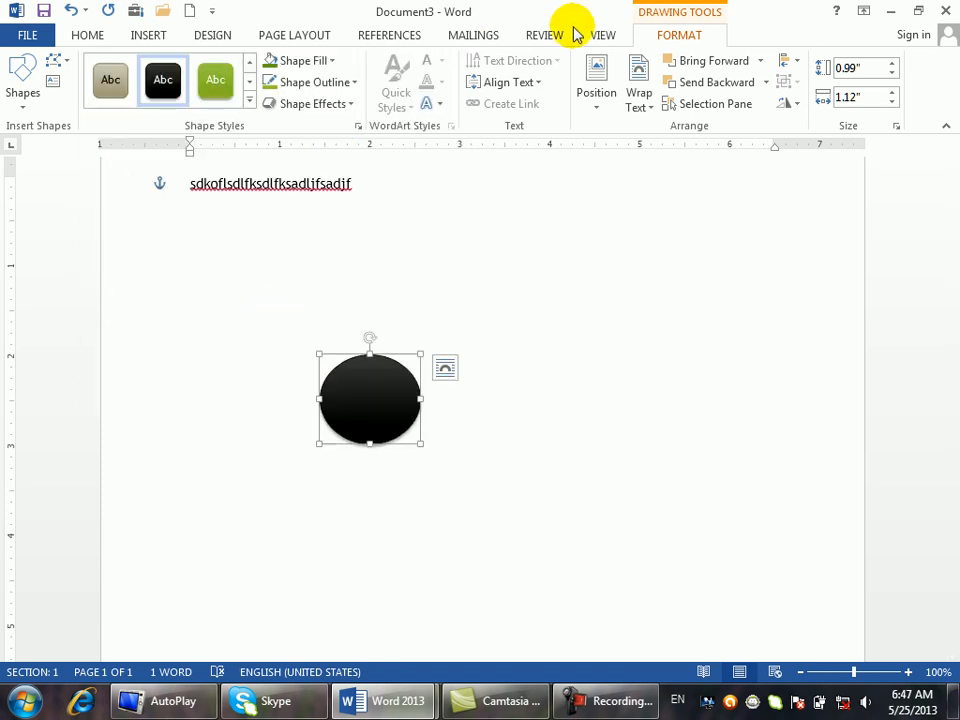
Apply the Green theme color set to the document
{"action": "left_click", "coordinate": [216, 42]}
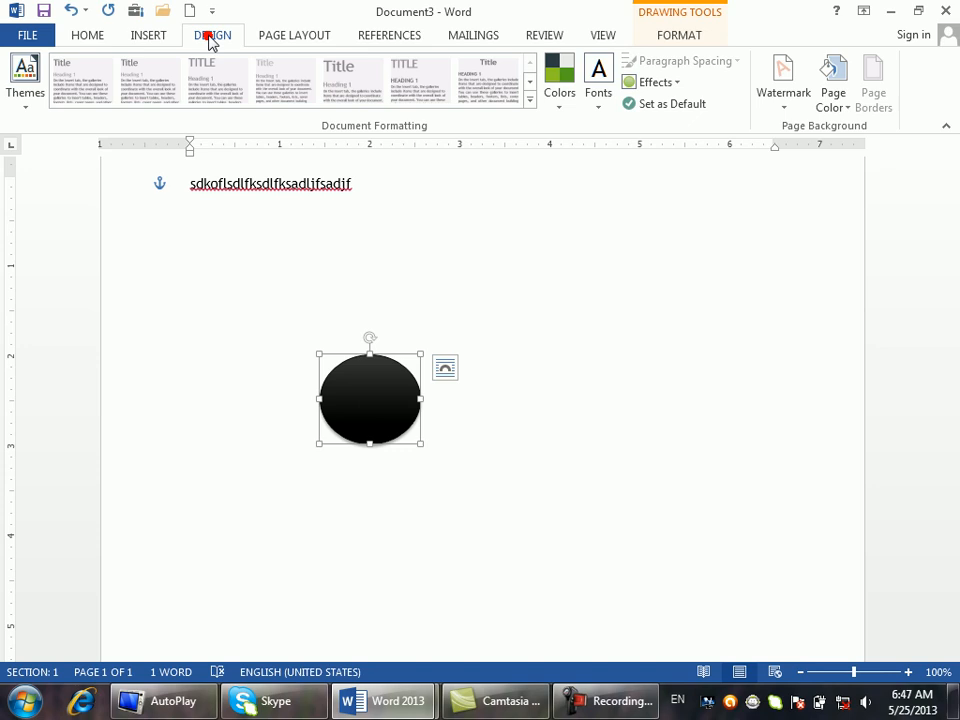
{"action": "left_click", "coordinate": [573, 99]}
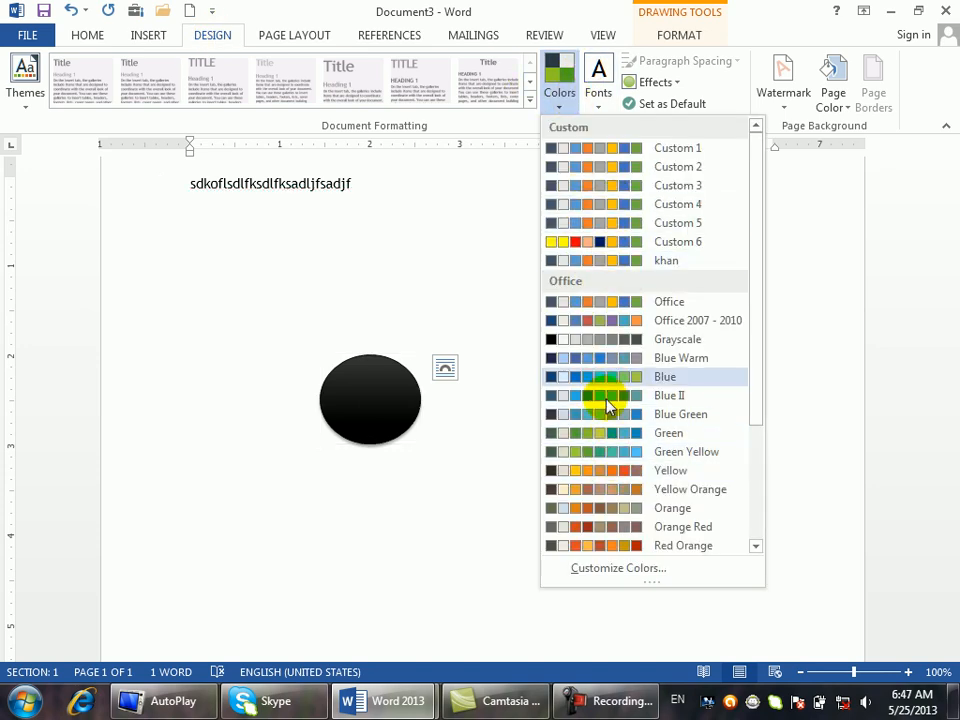
{"action": "left_click", "coordinate": [606, 436]}
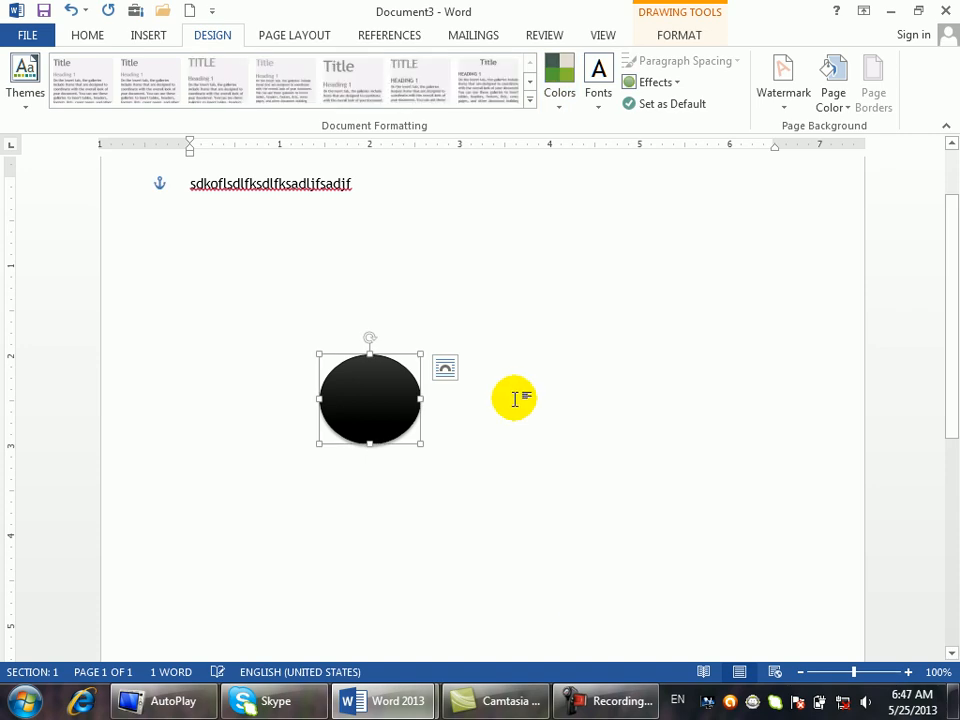
Place three copies of the black oval around the original: one above left, one above right and one below right
{"action": "key", "text": "ctrl+a"}
{"action": "left_click", "coordinate": [352, 405]}
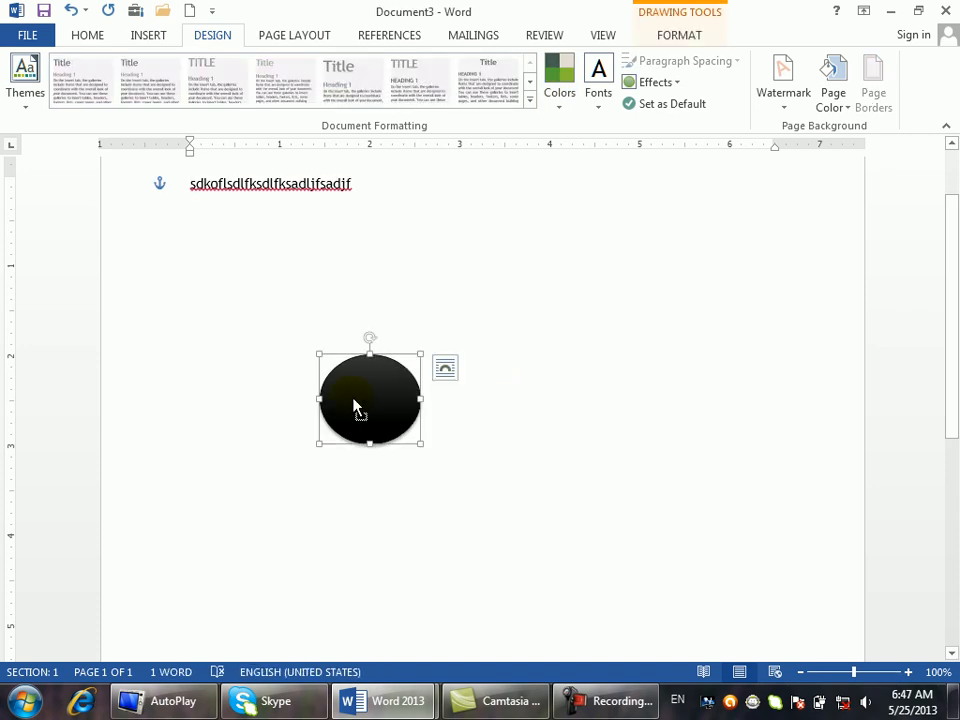
{"action": "left_click_drag", "start_coordinate": [352, 398], "coordinate": [474, 516]}
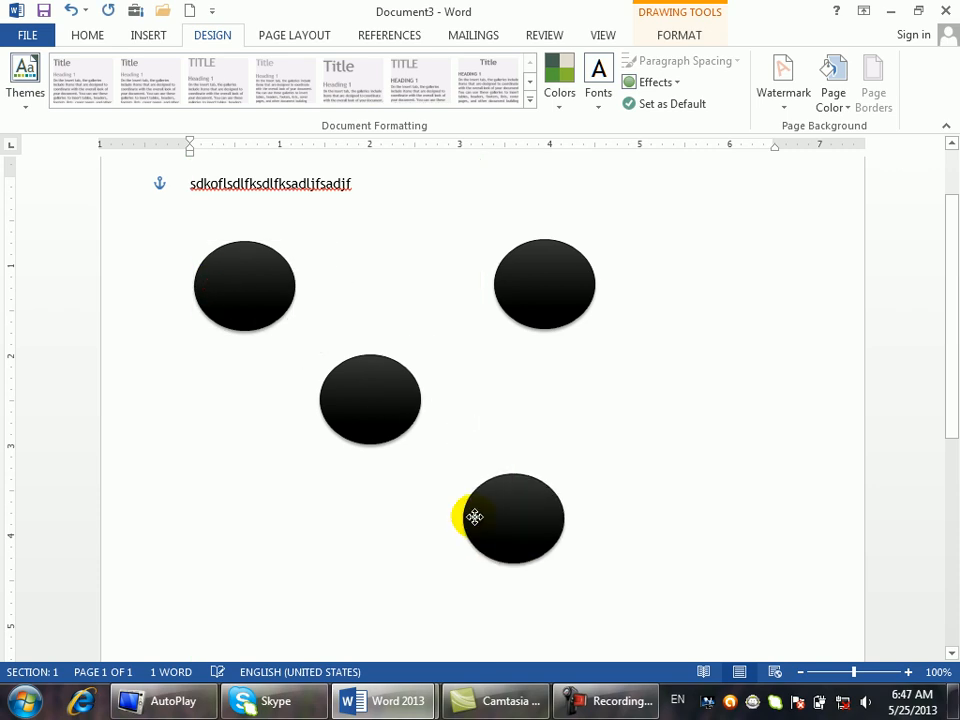
Apply the green gradient shape style, the one following black in the gallery's fifth row, to the upper-left oval
{"action": "left_click", "coordinate": [384, 409]}
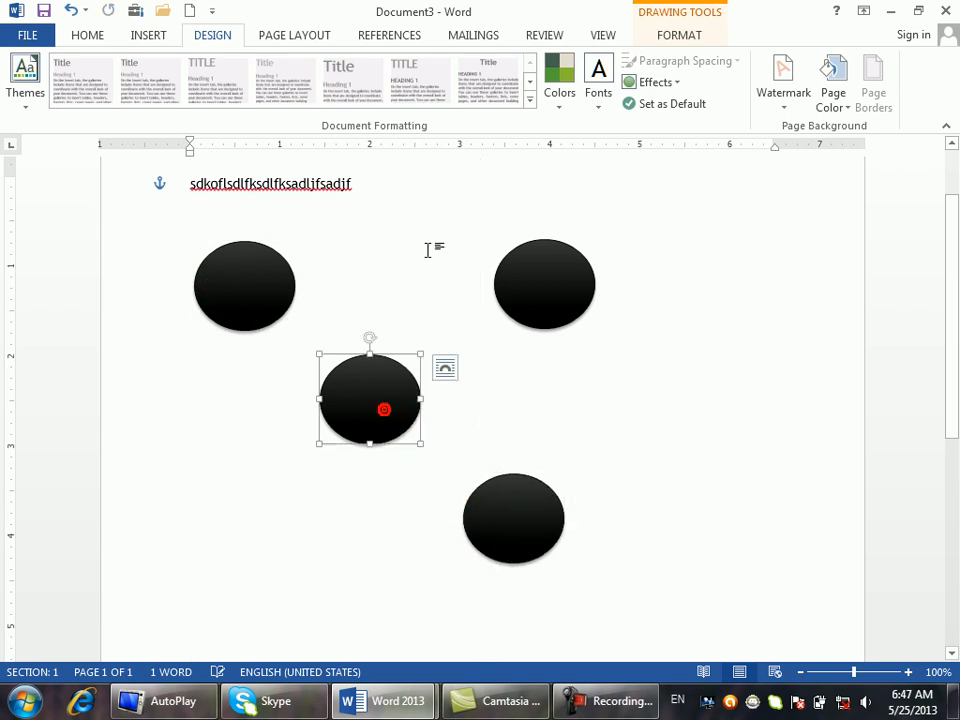
{"action": "left_click", "coordinate": [558, 100]}
{"action": "left_click", "coordinate": [226, 284]}
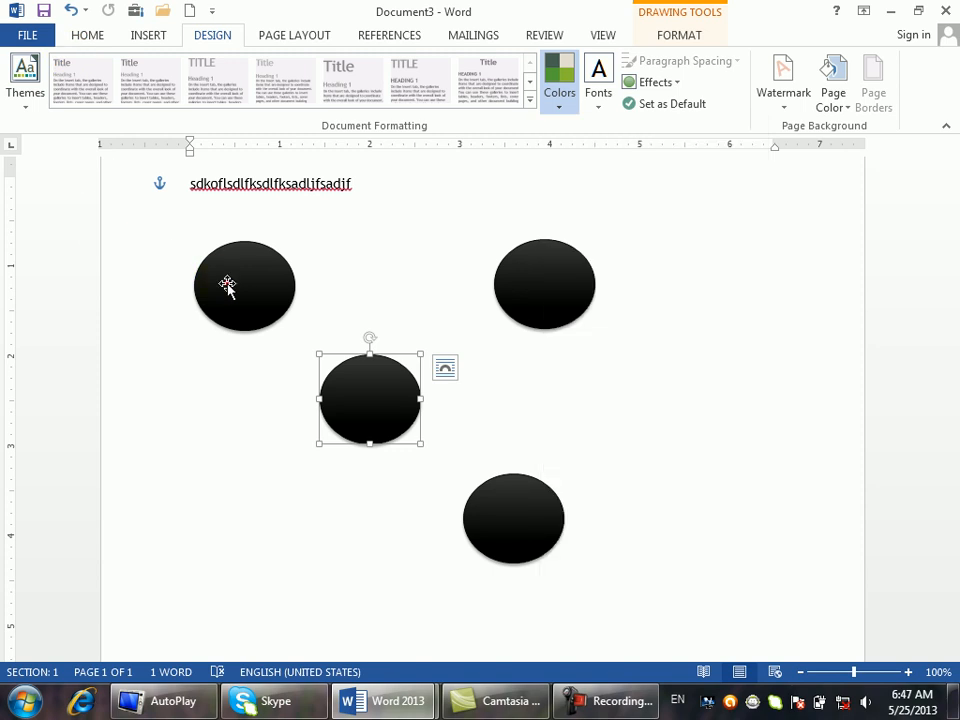
{"action": "left_click", "coordinate": [146, 37]}
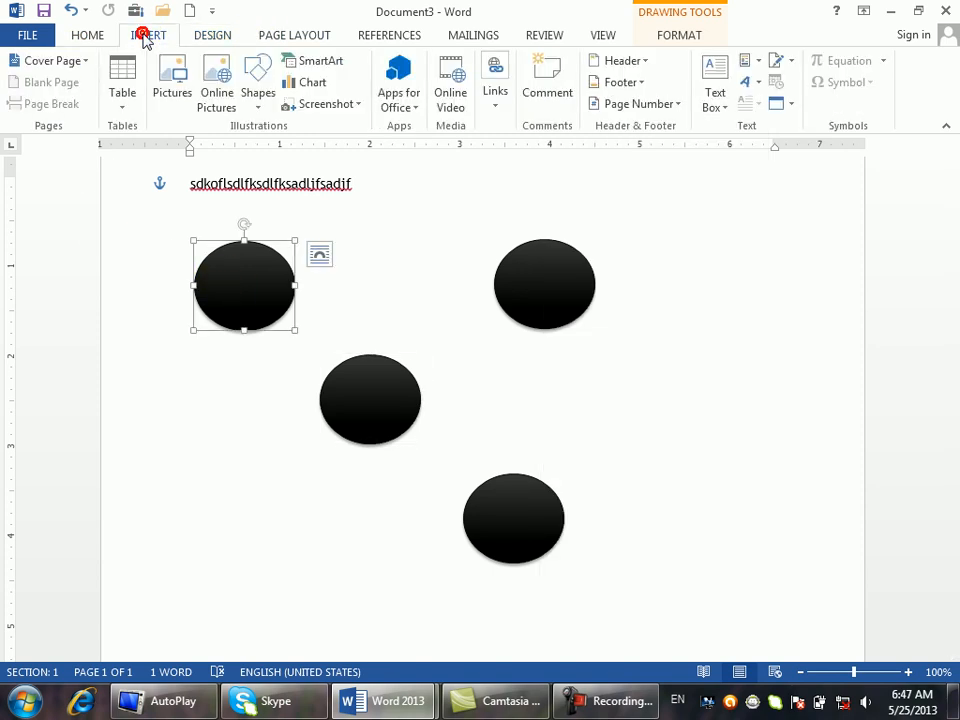
{"action": "left_click", "coordinate": [672, 38]}
{"action": "left_click", "coordinate": [214, 88]}
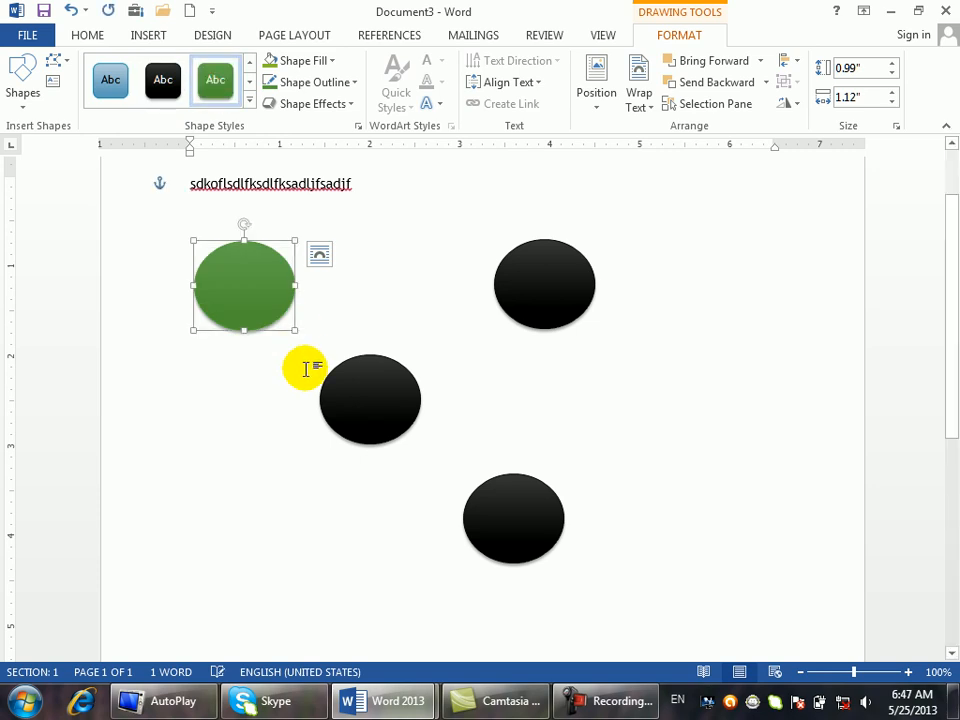
Give the middle oval the flat teal shape style from the third row, and the lower-right oval the blue gradient style ending the sixth row
{"action": "left_click", "coordinate": [364, 394]}
{"action": "left_click", "coordinate": [250, 101]}
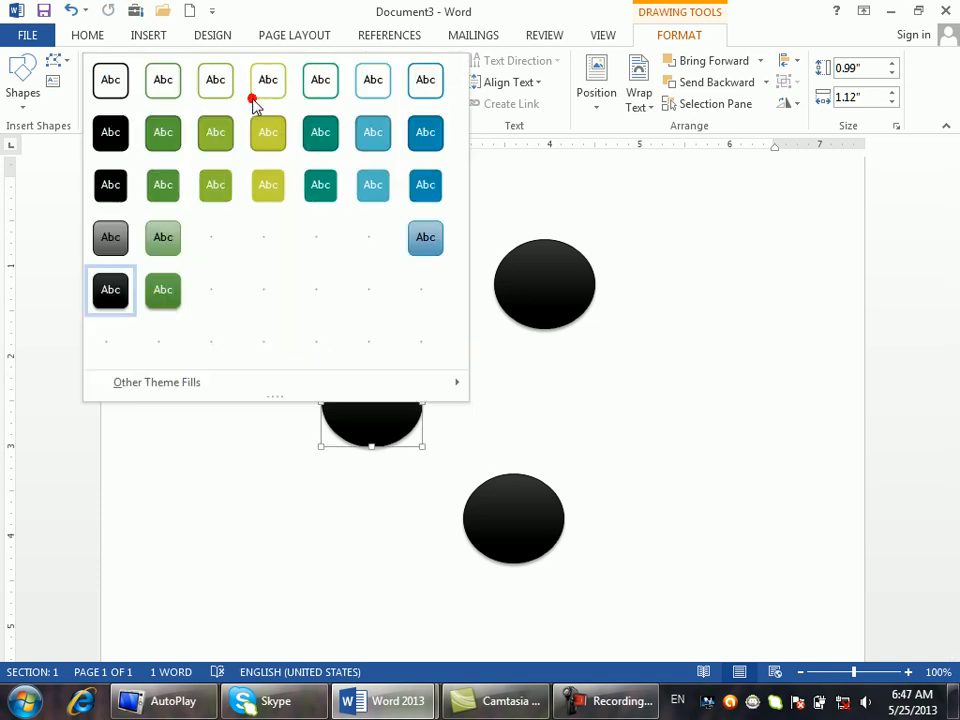
{"action": "left_click", "coordinate": [312, 185]}
{"action": "left_click", "coordinate": [523, 538]}
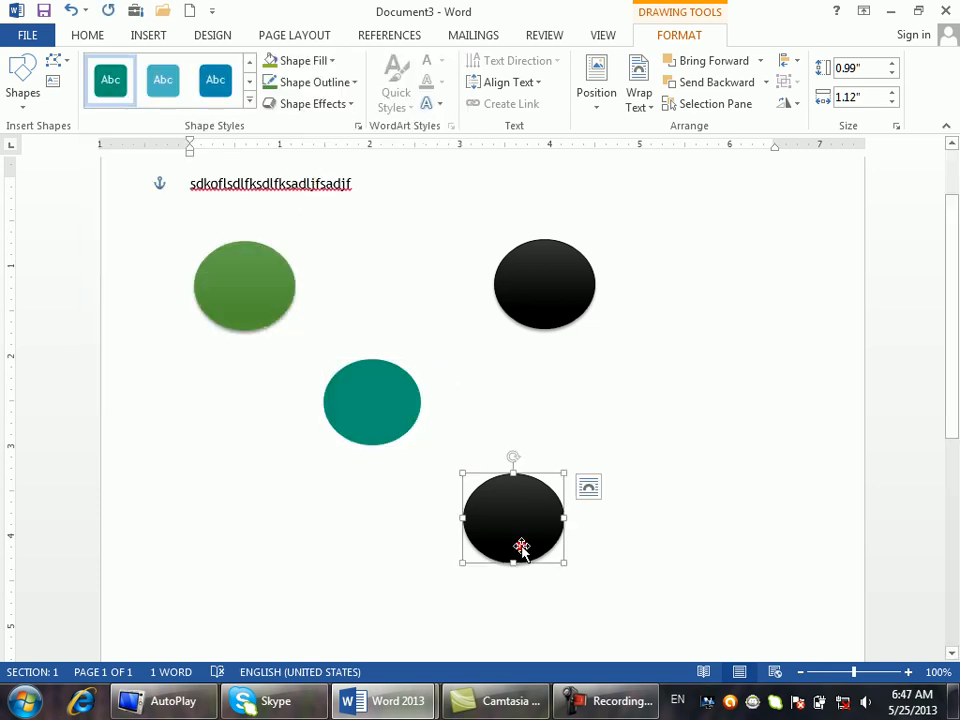
{"action": "left_click", "coordinate": [250, 100]}
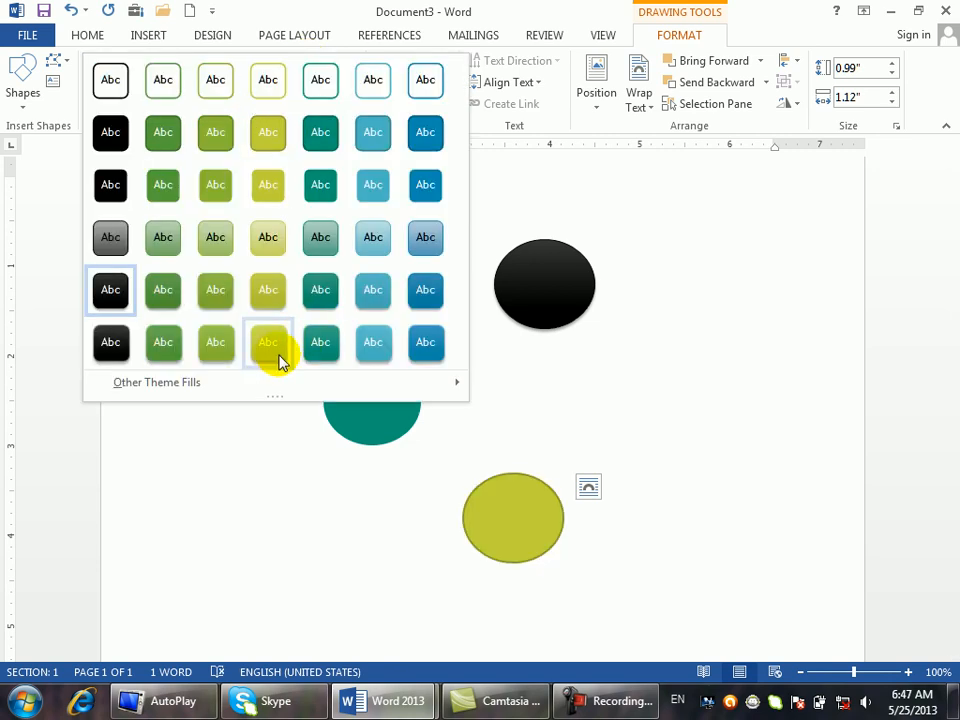
{"action": "left_click", "coordinate": [429, 347]}
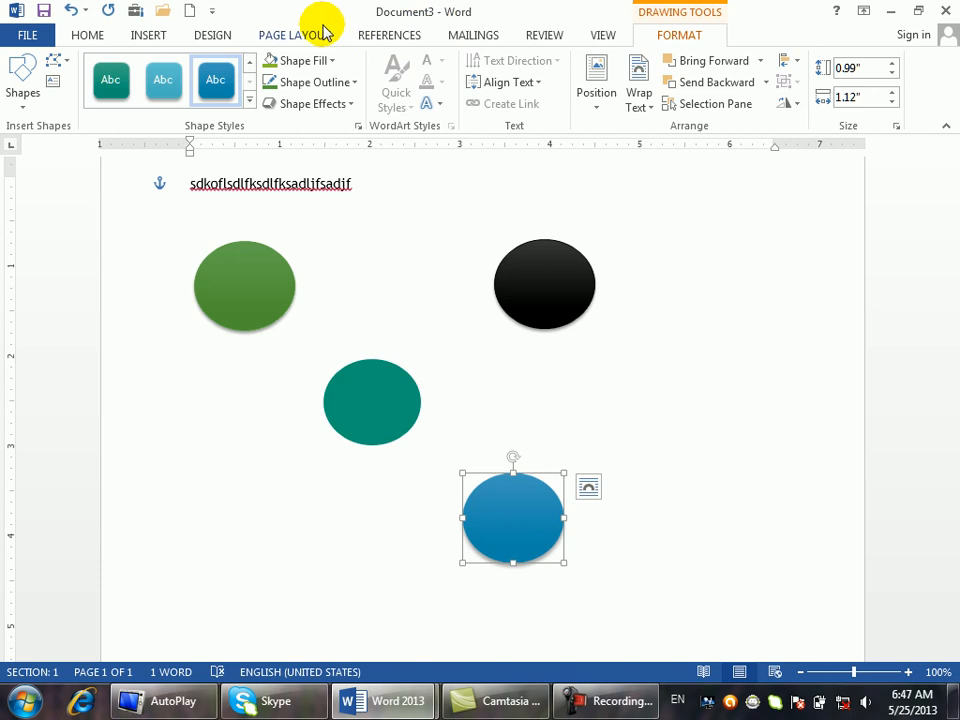
Apply the Grayscale theme color set to the document
{"action": "left_click", "coordinate": [210, 34]}
{"action": "left_click", "coordinate": [565, 112]}
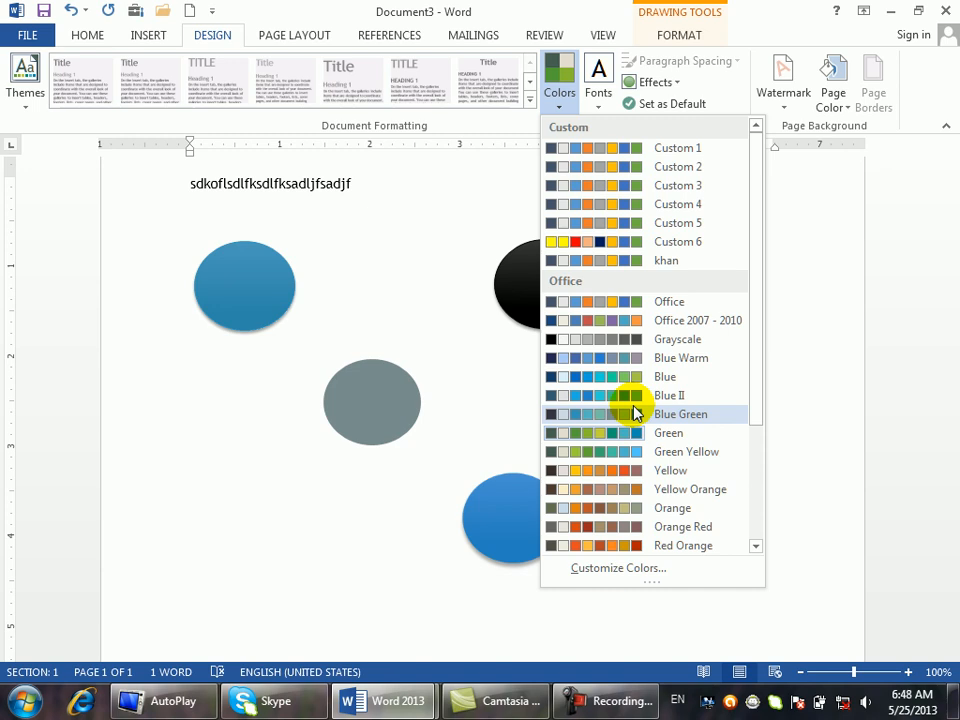
{"action": "left_click", "coordinate": [652, 339]}
Select all of the document's body text above the ovals and delete it
{"action": "left_click", "coordinate": [566, 302]}
{"action": "key", "text": "ctrl+a"}
{"action": "key", "text": "Delete"}
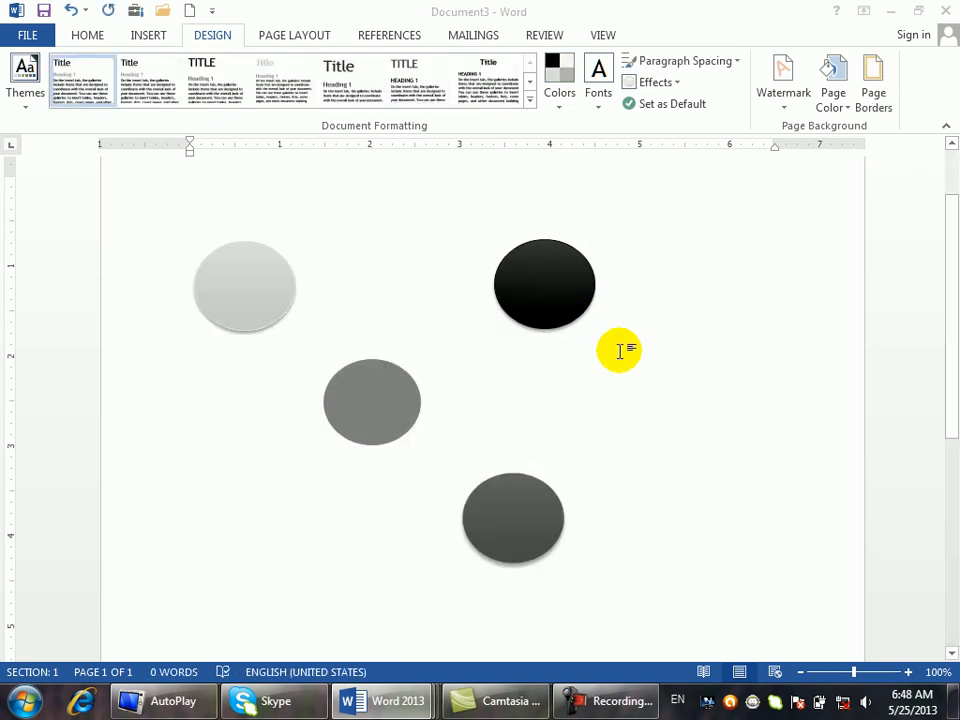
Create a new blank document and fill it with sample paragraphs using =rand()
{"action": "key", "text": "ctrl+n"}
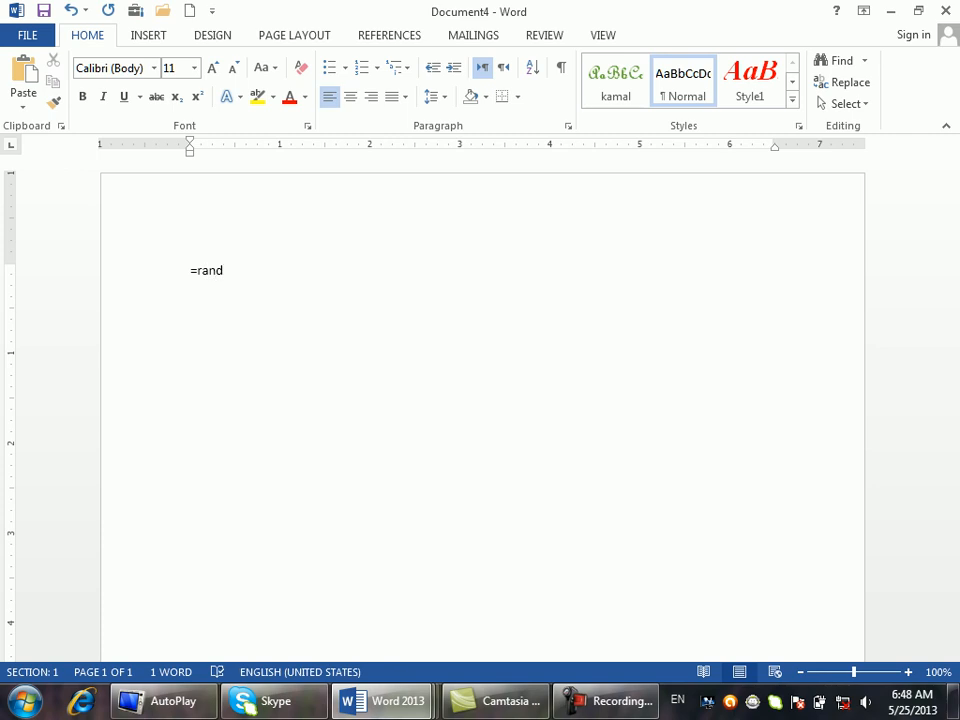
{"action": "type", "text": "=rand()"}
{"action": "key", "text": "Return"}
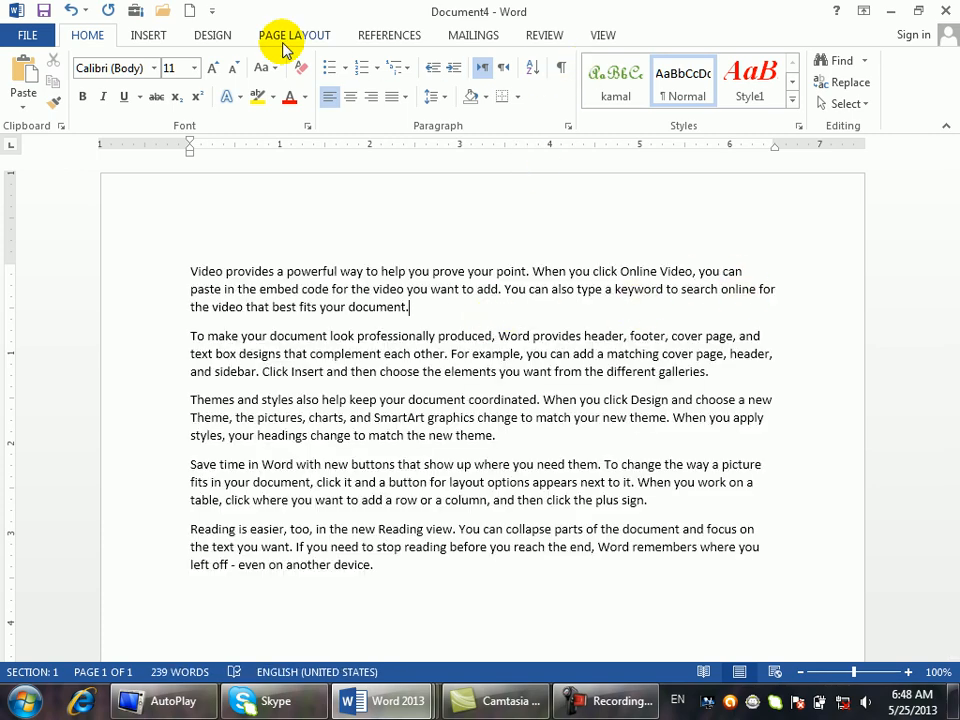
Apply the Office 2007 - 2010 theme fonts, Cambria with Calibri, to the sample document
{"action": "left_click", "coordinate": [228, 35]}
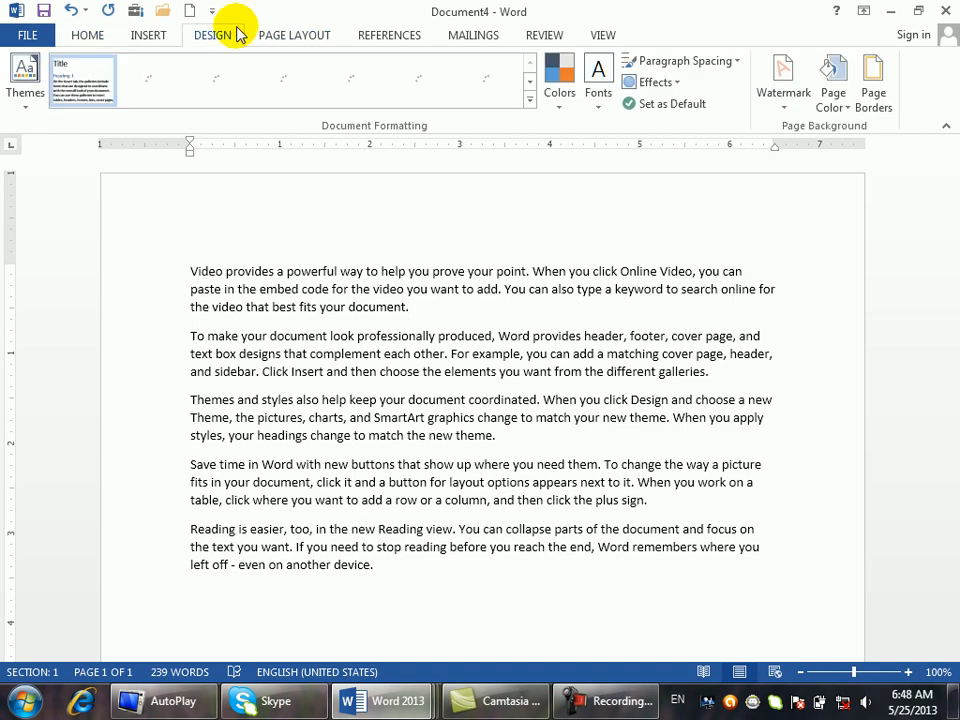
{"action": "left_click", "coordinate": [601, 97]}
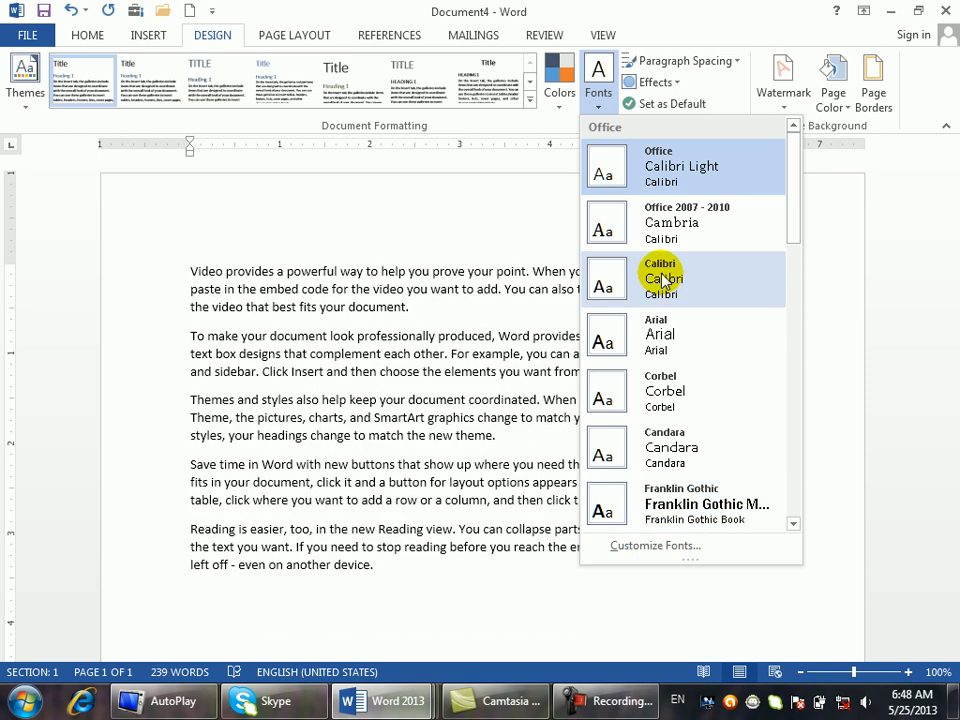
{"action": "left_click", "coordinate": [640, 214]}
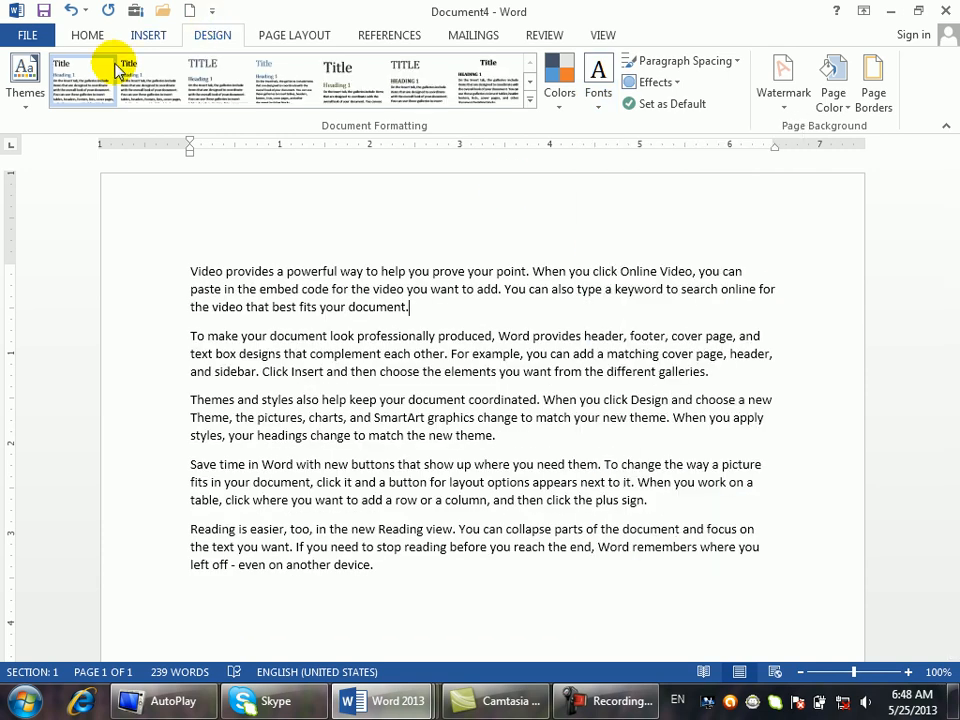
Set the text from the first paragraph's last line through the end of the third paragraph in French Script MT
{"action": "left_click", "coordinate": [83, 40]}
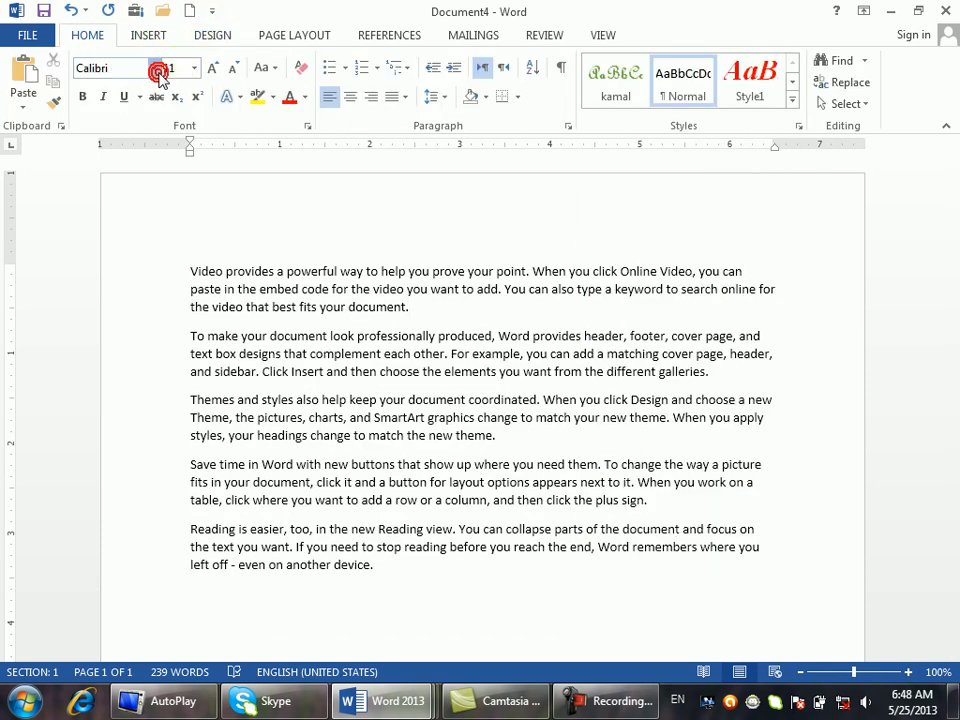
{"action": "left_click", "coordinate": [156, 70]}
{"action": "left_click", "coordinate": [157, 70]}
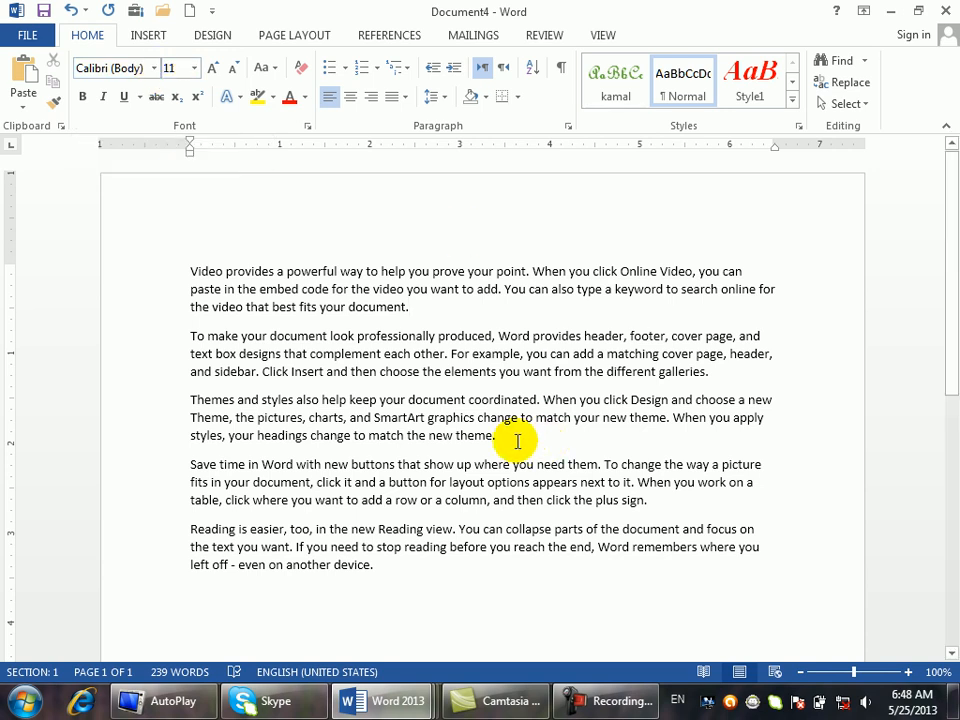
{"action": "left_click_drag", "start_coordinate": [512, 438], "coordinate": [193, 306]}
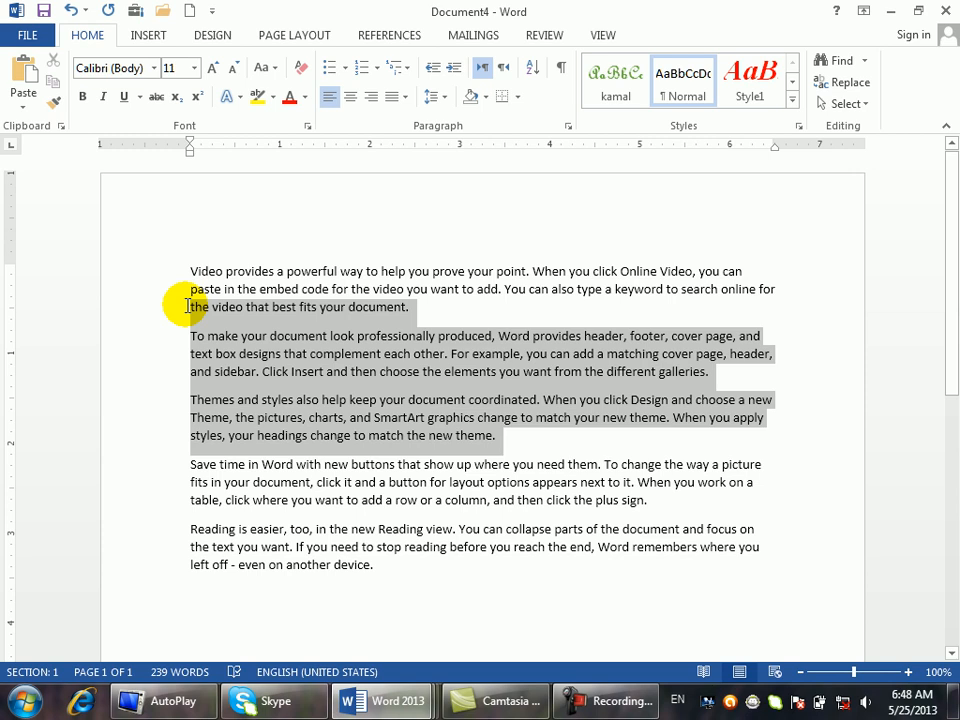
{"action": "left_click", "coordinate": [158, 69]}
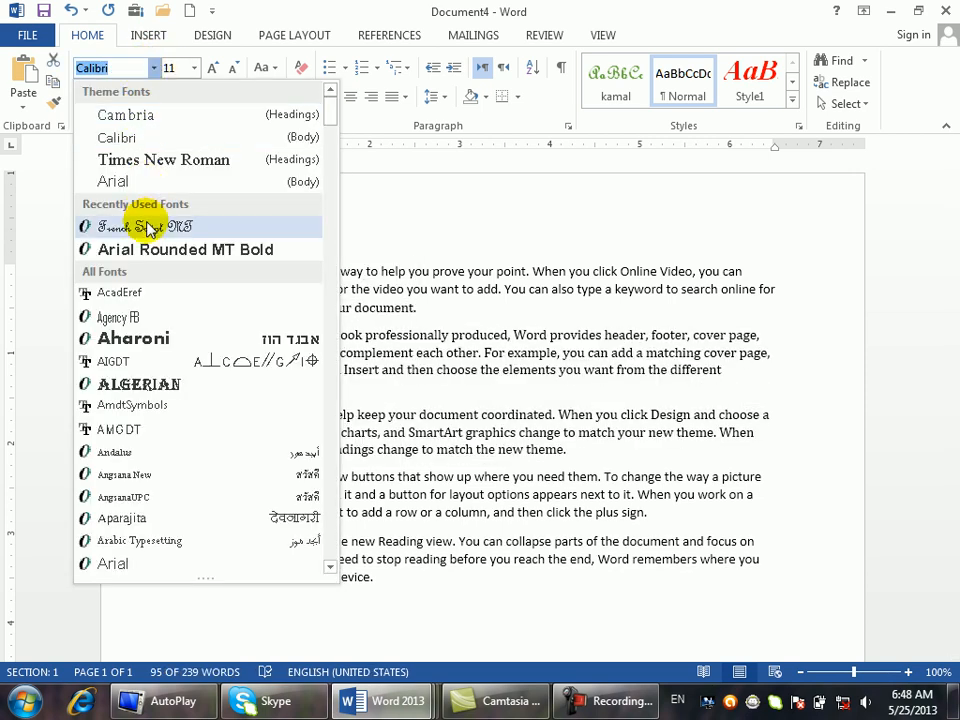
{"action": "left_click", "coordinate": [144, 226]}
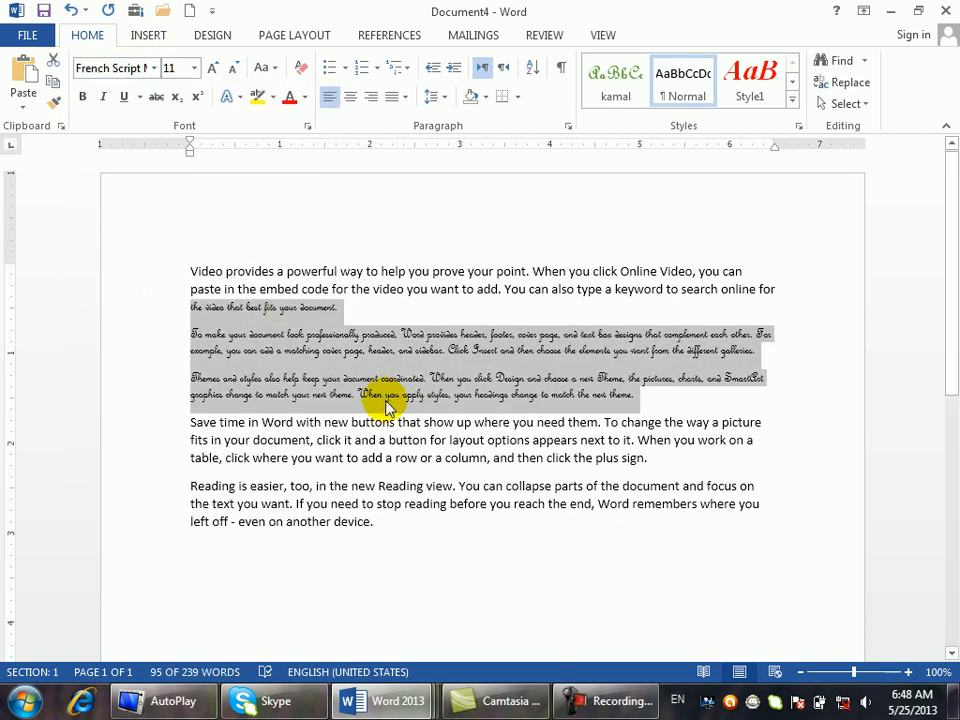
Apply the Arial Black-Arial theme fonts to the document
{"action": "left_click", "coordinate": [214, 37]}
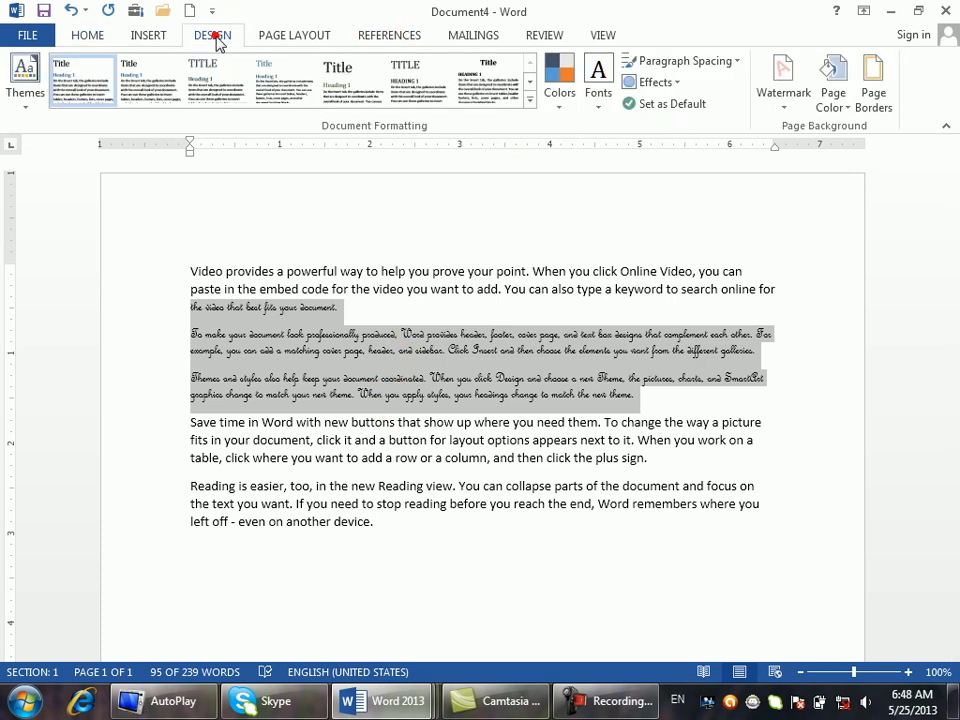
{"action": "left_click", "coordinate": [599, 95]}
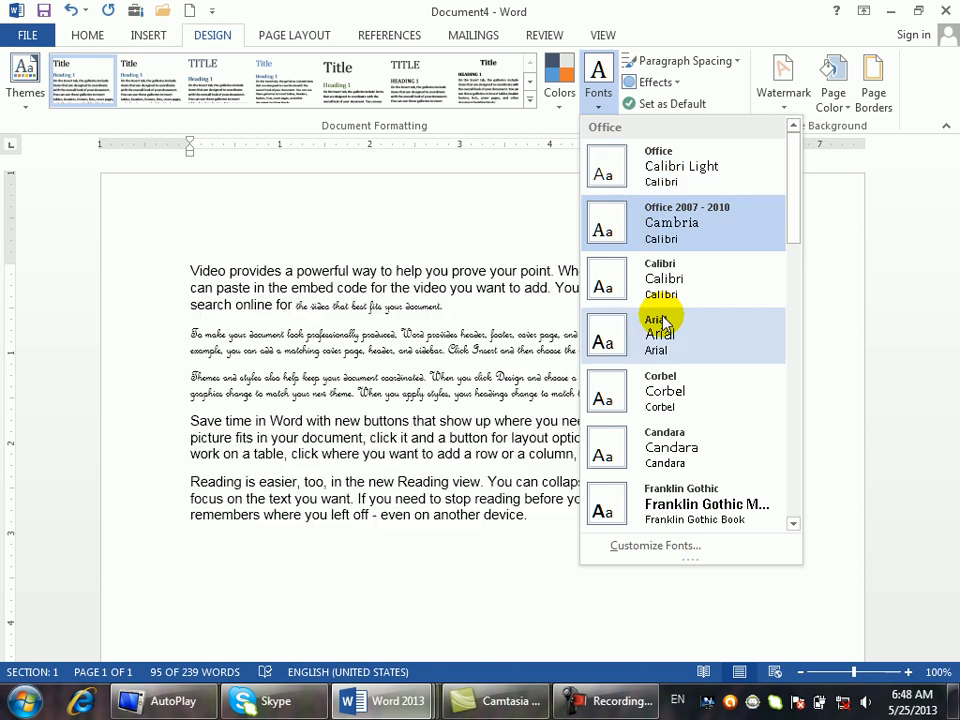
{"action": "left_click_drag", "start_coordinate": [793, 200], "coordinate": [767, 424]}
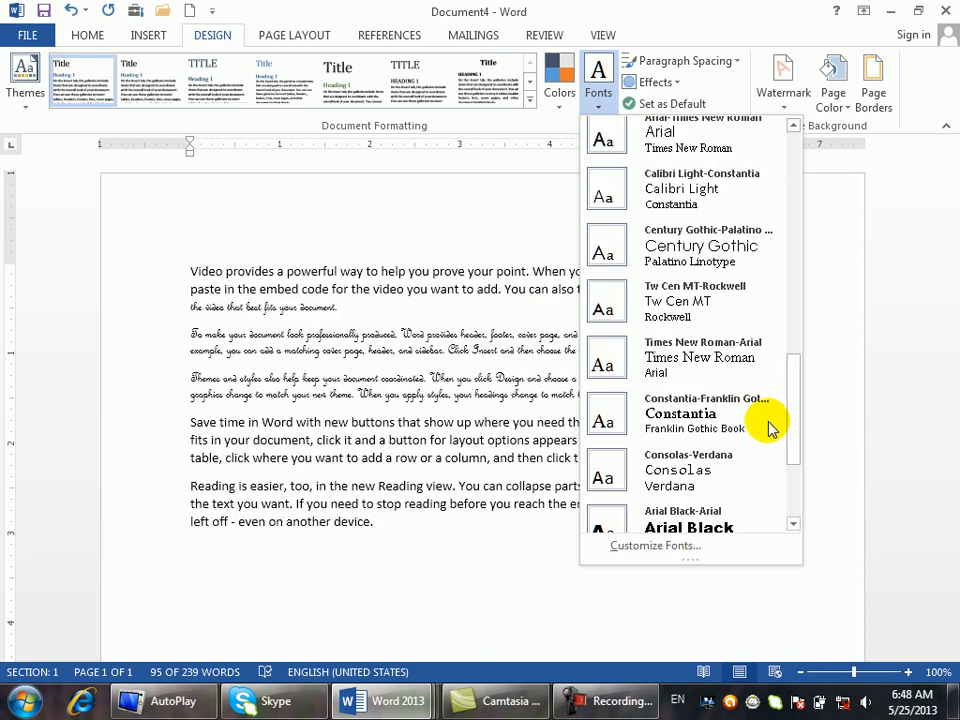
{"action": "left_click", "coordinate": [663, 514]}
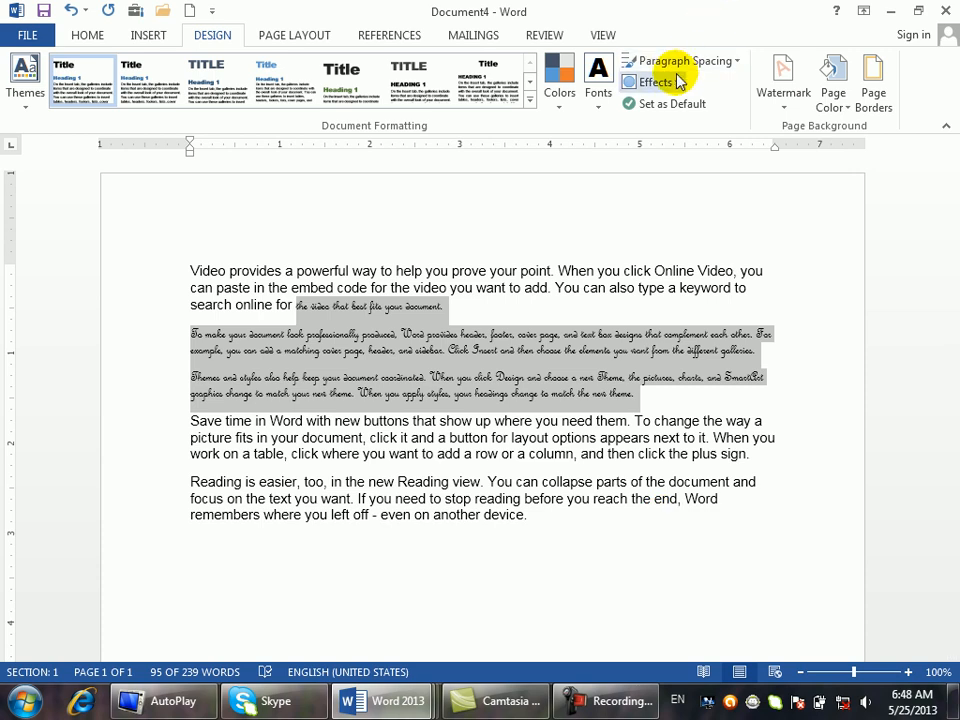
Start a new custom theme font set and choose Vineta BT as its Latin body font
{"action": "left_click", "coordinate": [601, 112]}
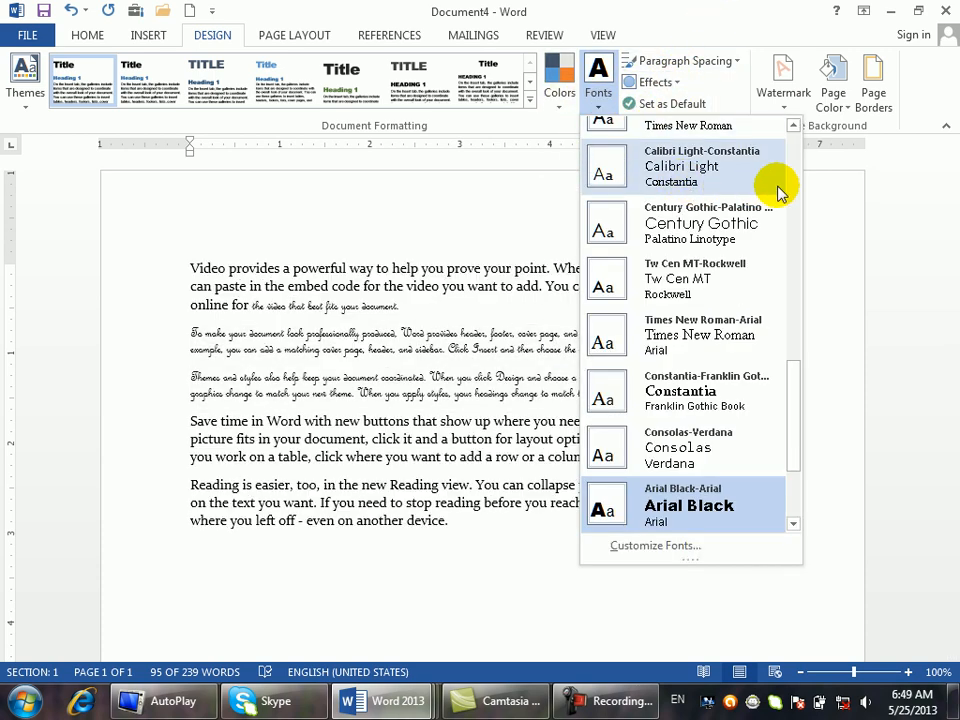
{"action": "left_click_drag", "start_coordinate": [795, 413], "coordinate": [795, 513]}
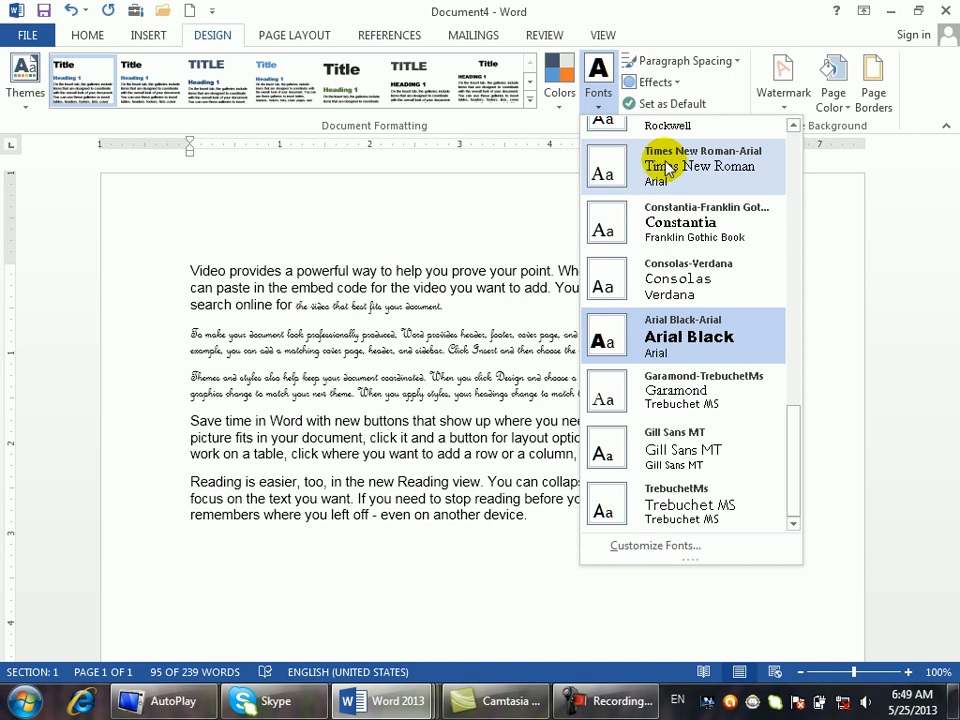
{"action": "left_click", "coordinate": [690, 550]}
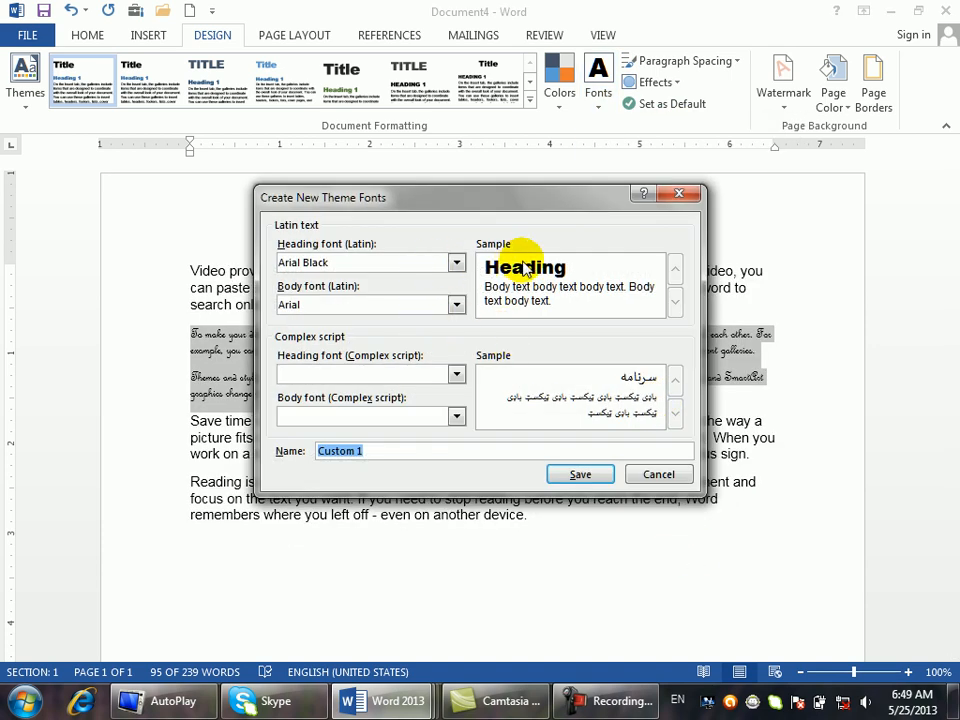
{"action": "left_click", "coordinate": [461, 261]}
{"action": "left_click", "coordinate": [463, 262]}
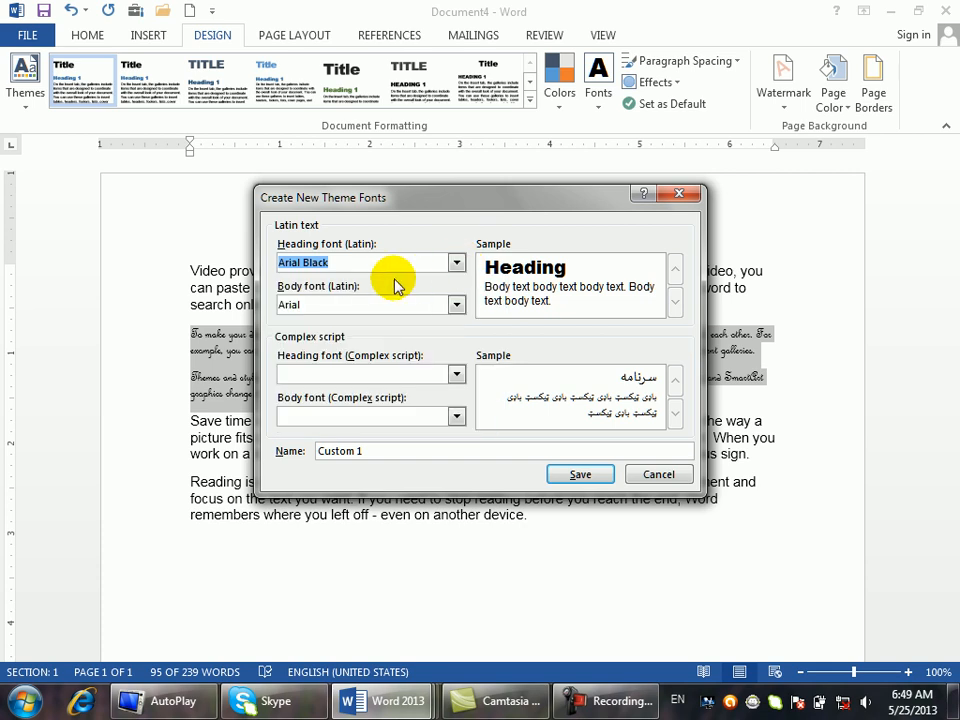
{"action": "left_click", "coordinate": [326, 303]}
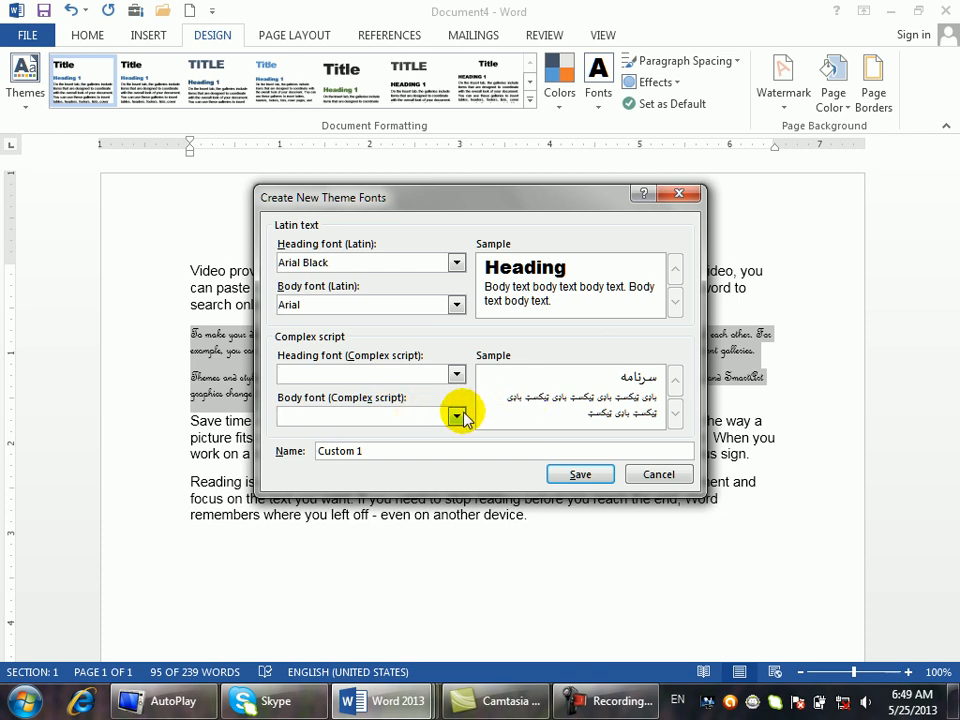
{"action": "left_click", "coordinate": [456, 304]}
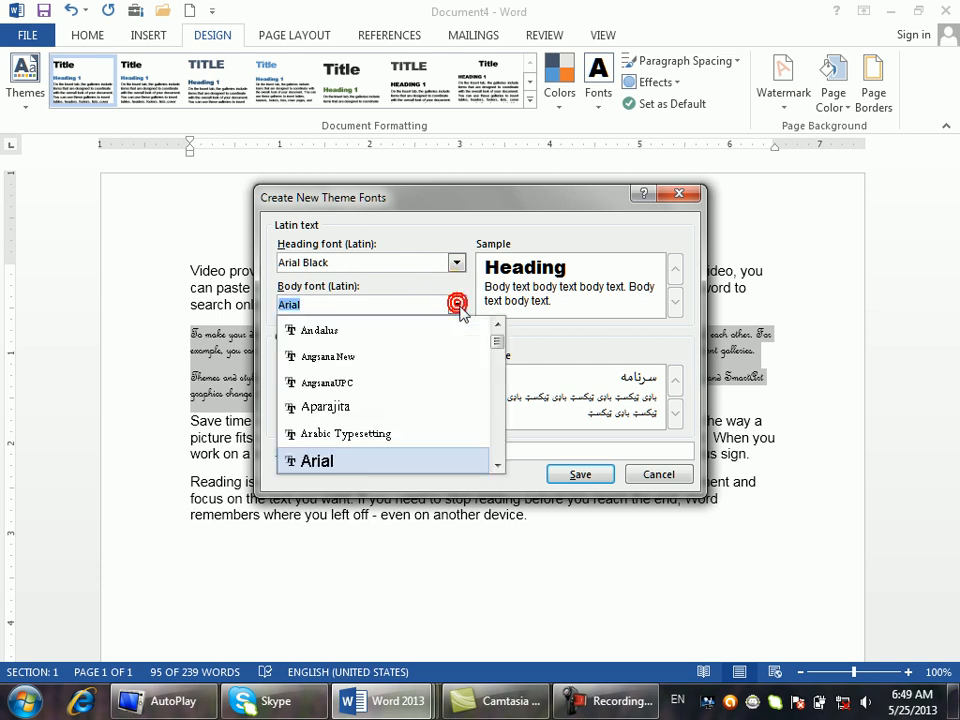
{"action": "left_click_drag", "start_coordinate": [502, 345], "coordinate": [489, 452]}
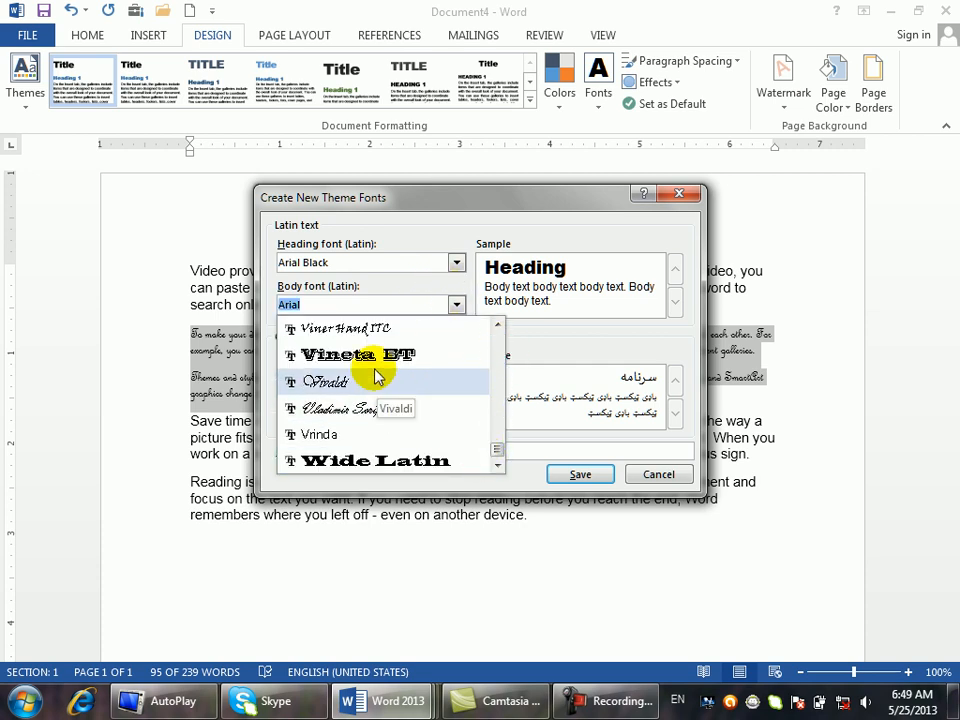
{"action": "left_click", "coordinate": [373, 364]}
Choose Angsana New as the Latin heading font and save the theme font set under the name Custom 1
{"action": "left_click", "coordinate": [442, 262]}
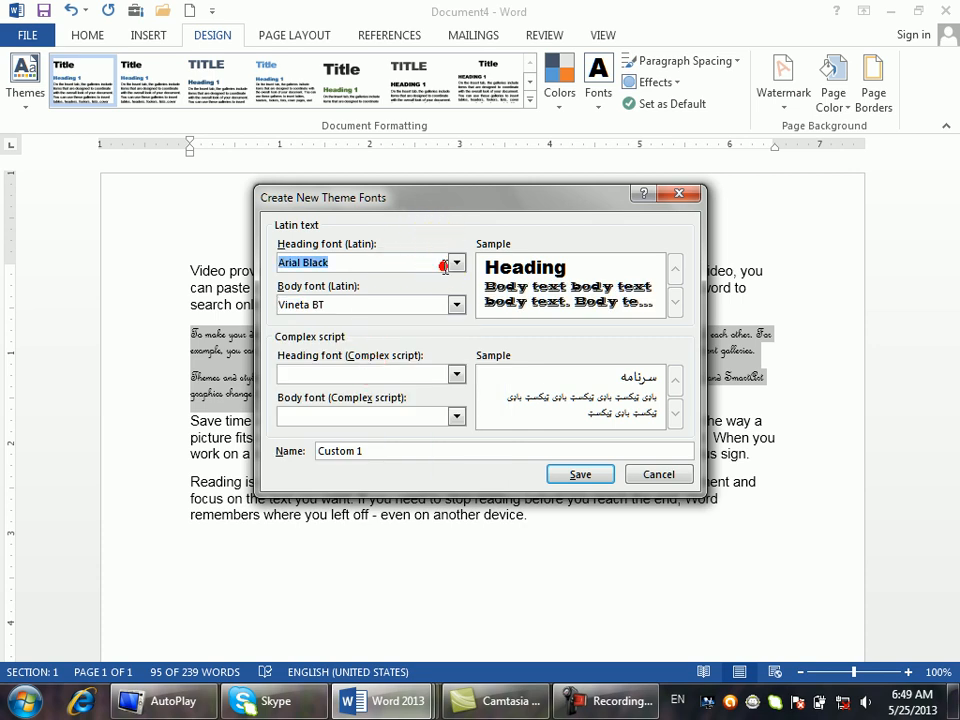
{"action": "left_click", "coordinate": [456, 264]}
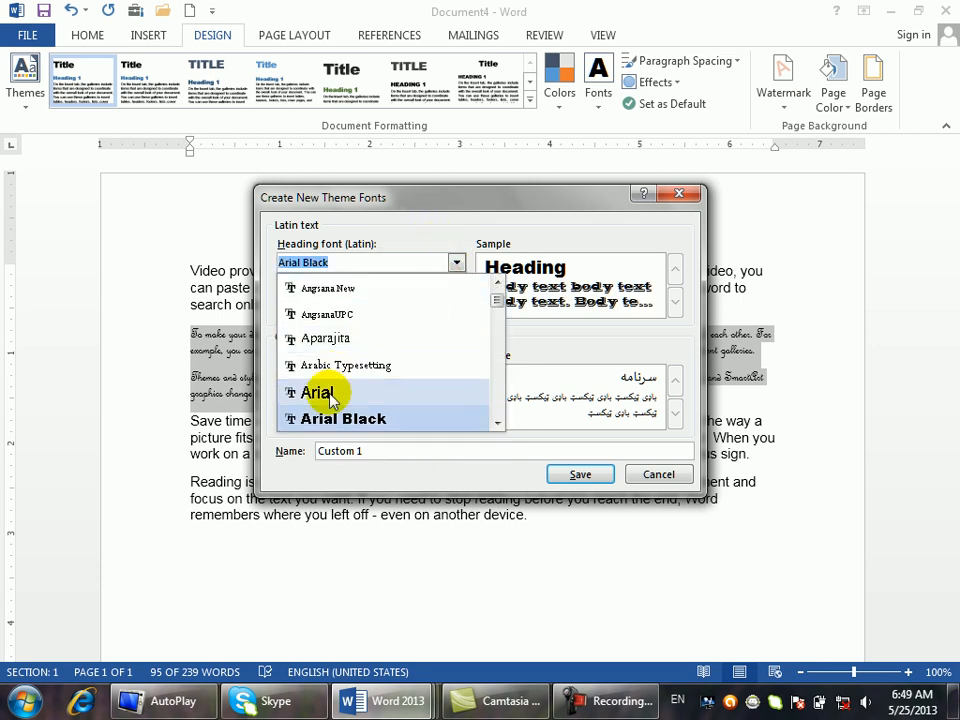
{"action": "left_click", "coordinate": [339, 295]}
{"action": "left_click", "coordinate": [575, 475]}
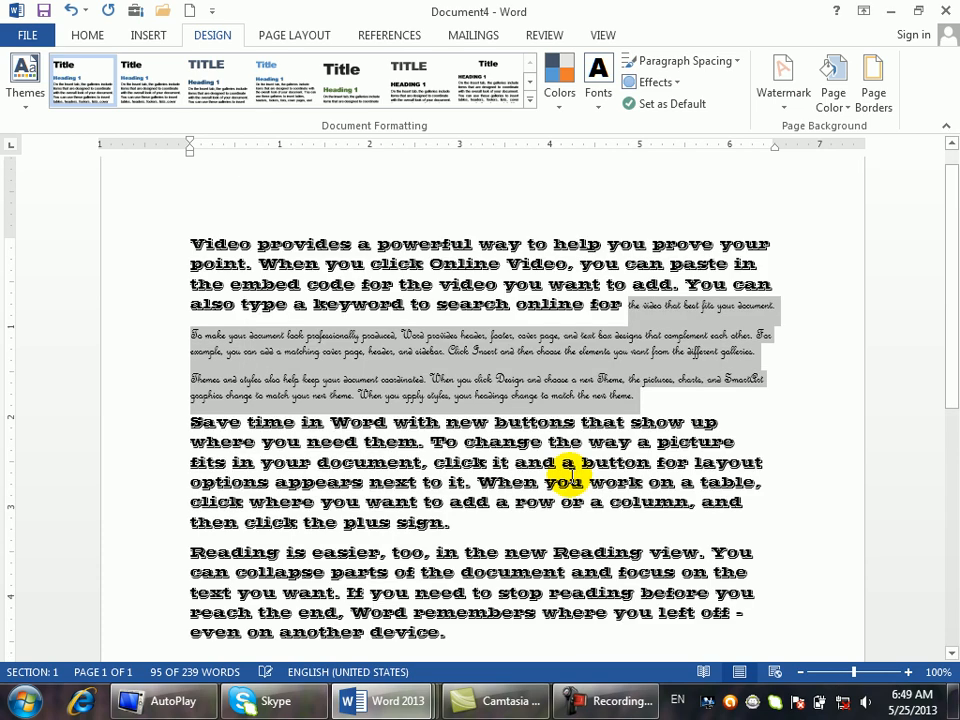
{"action": "left_click", "coordinate": [573, 476]}
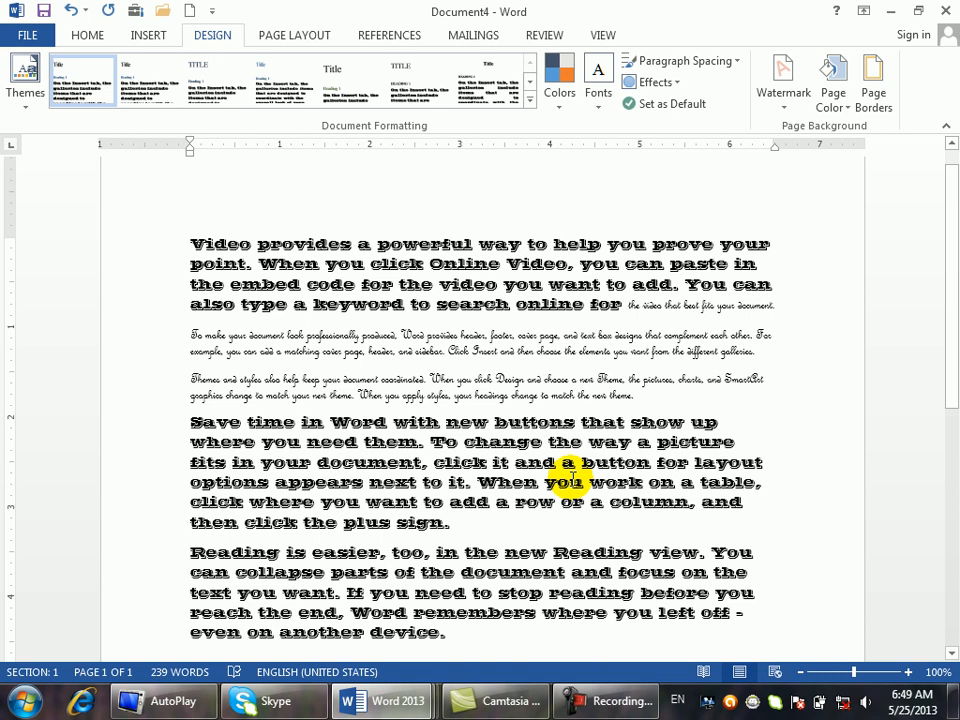
Apply the Office theme fonts, Calibri Light with Calibri, and place the cursor in the script-font text to check its font
{"action": "left_click", "coordinate": [600, 100]}
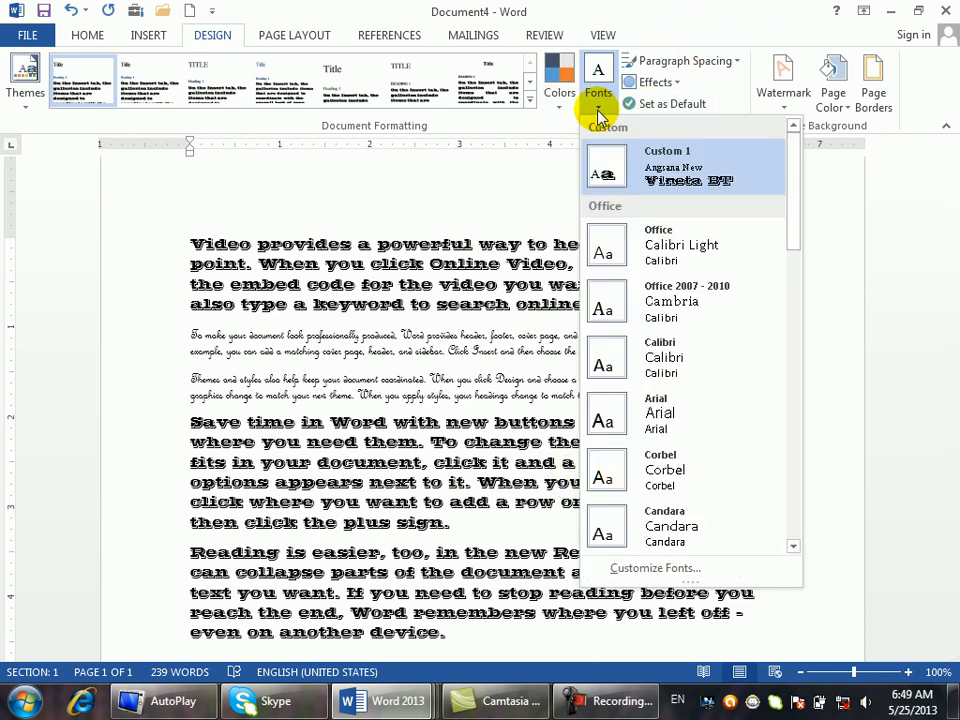
{"action": "left_click", "coordinate": [636, 240]}
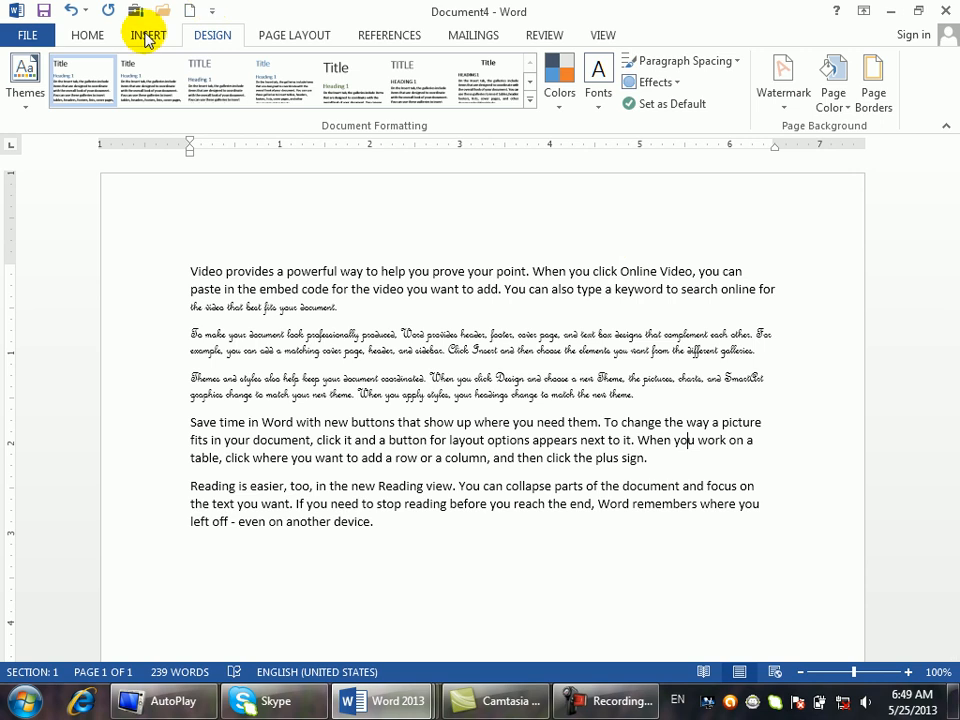
{"action": "left_click", "coordinate": [88, 38]}
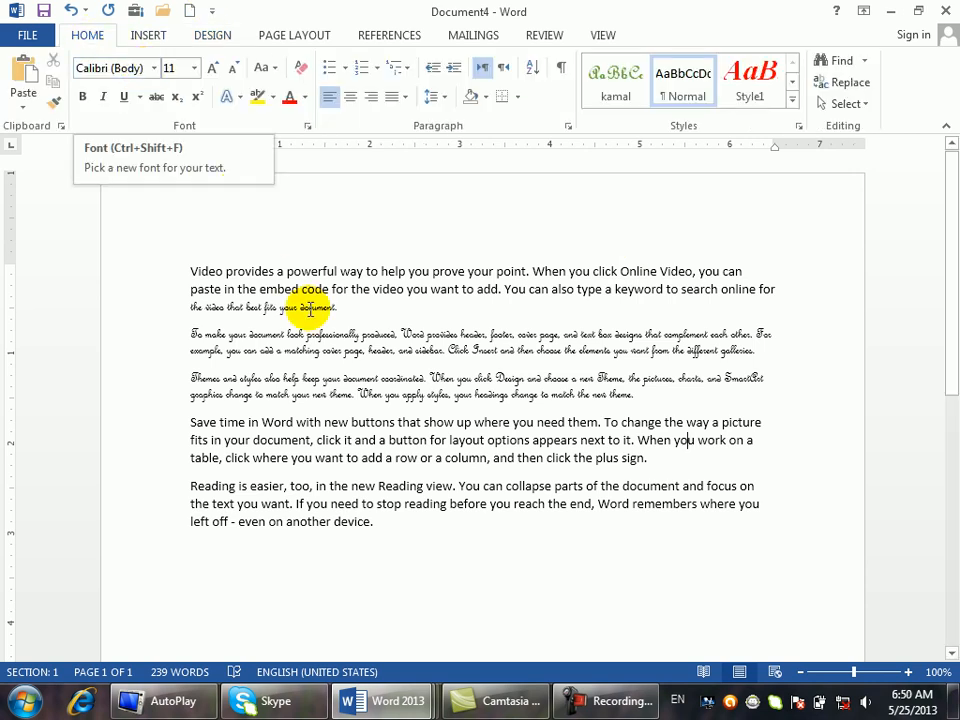
{"action": "left_click", "coordinate": [314, 316]}
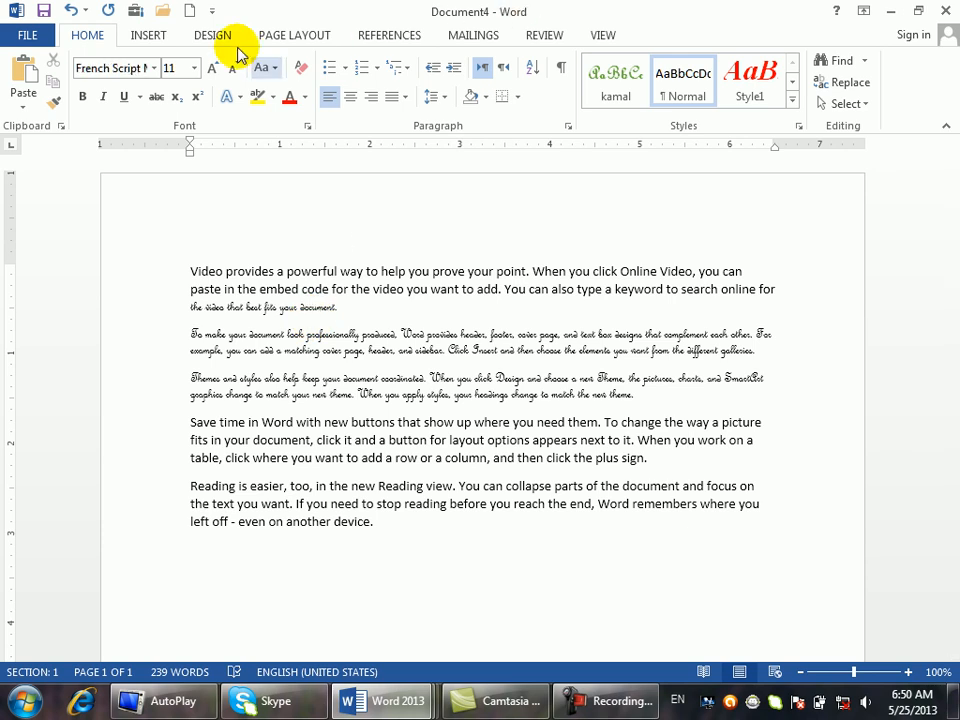
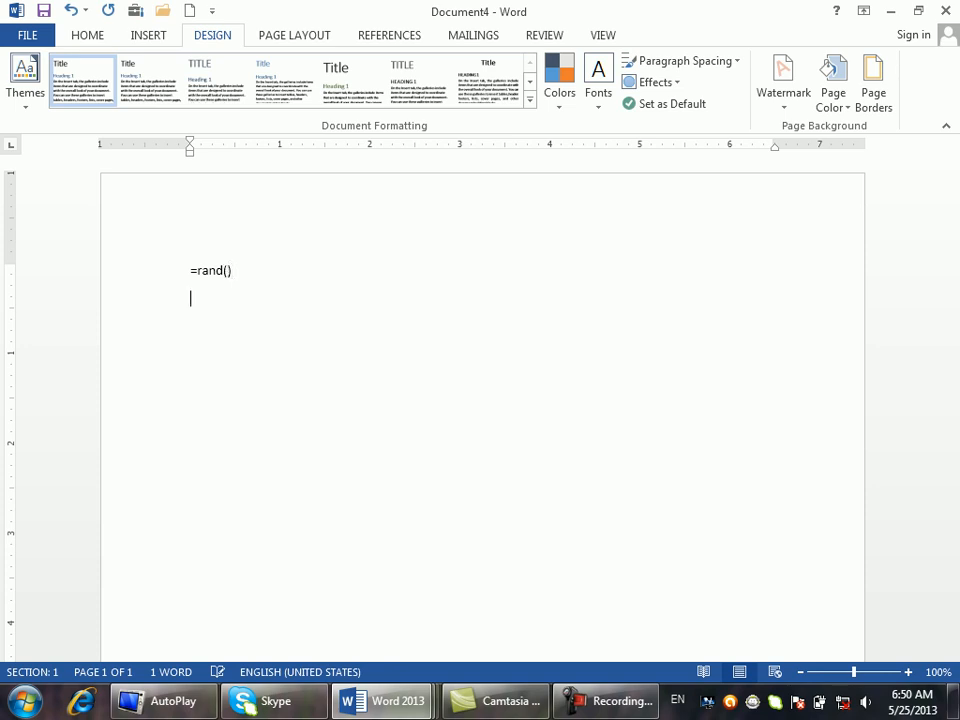
Fill the document with =rand() sample text and view the line spacing choices and the Paragraph indent and spacing settings
{"action": "key", "text": "Return"}
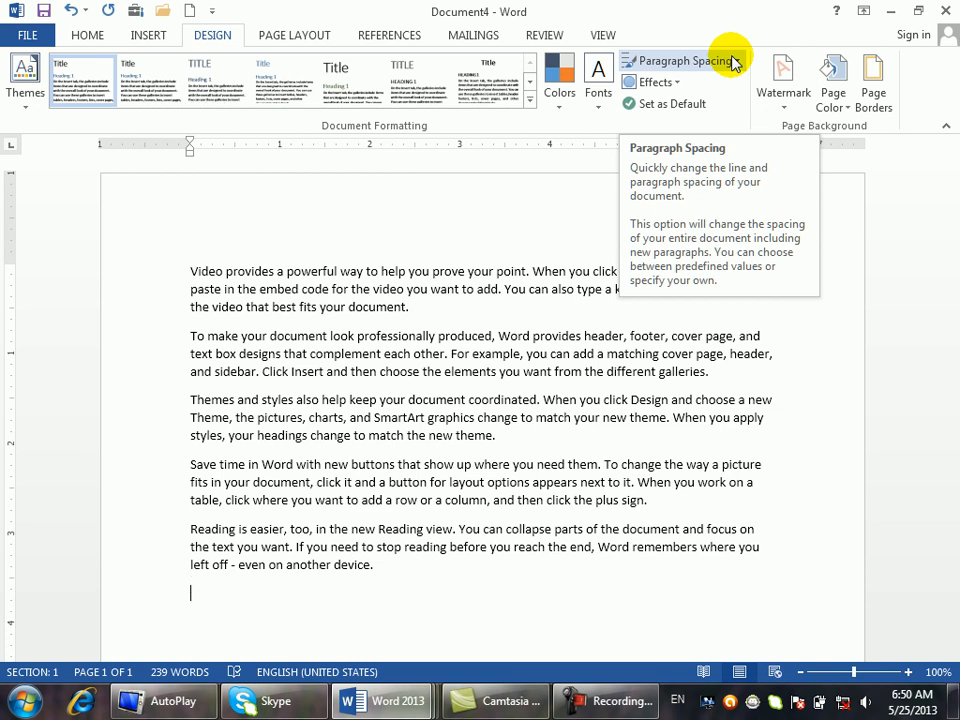
{"action": "left_click", "coordinate": [87, 35]}
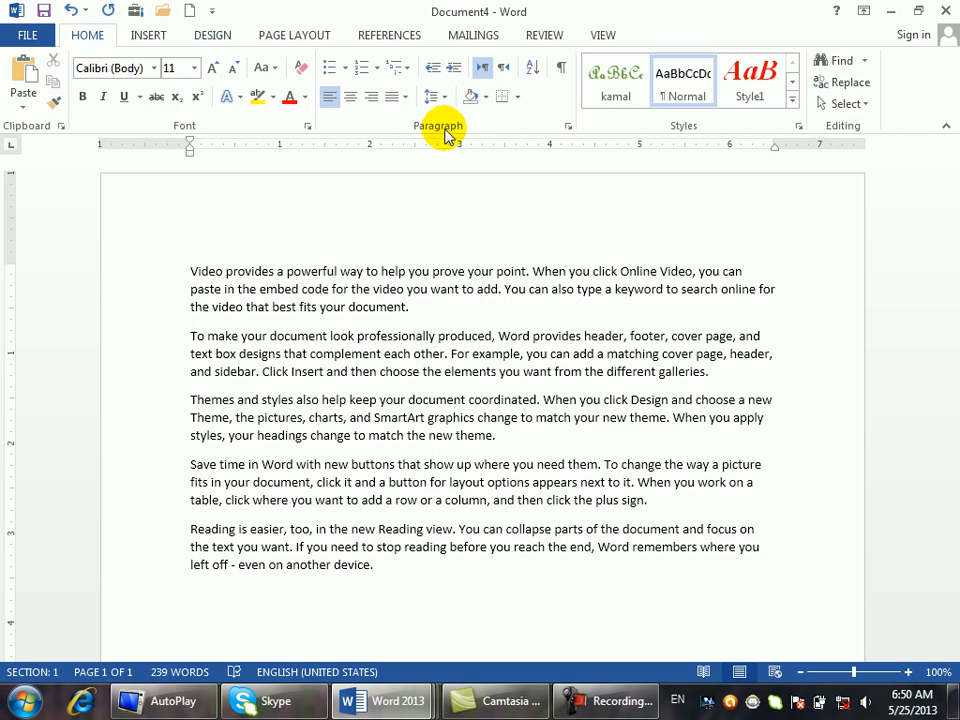
{"action": "left_click", "coordinate": [436, 96]}
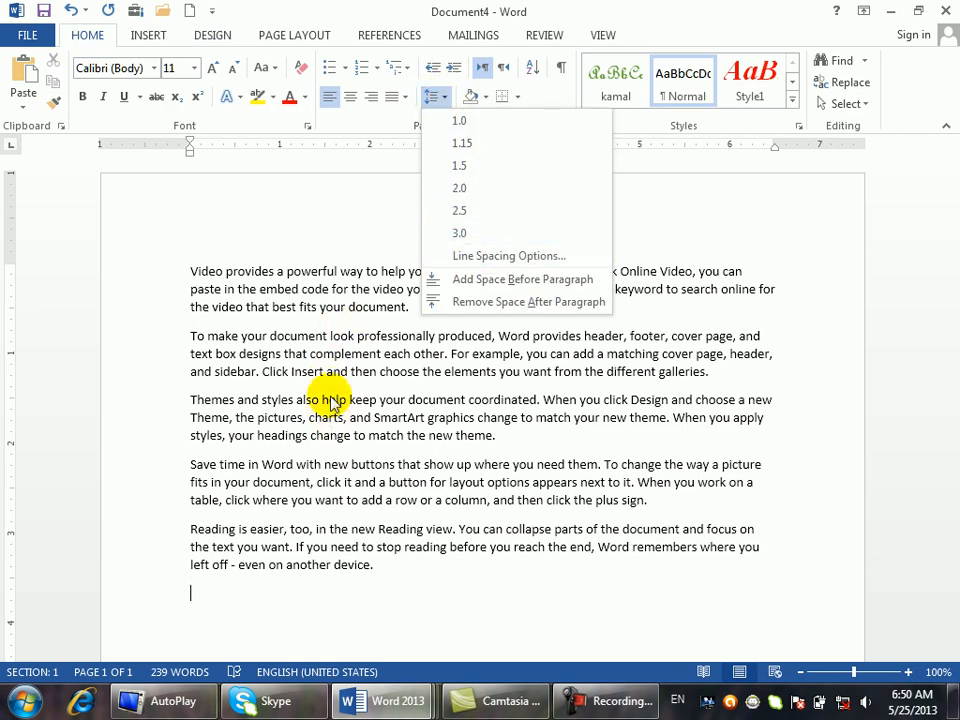
{"action": "left_click", "coordinate": [559, 86]}
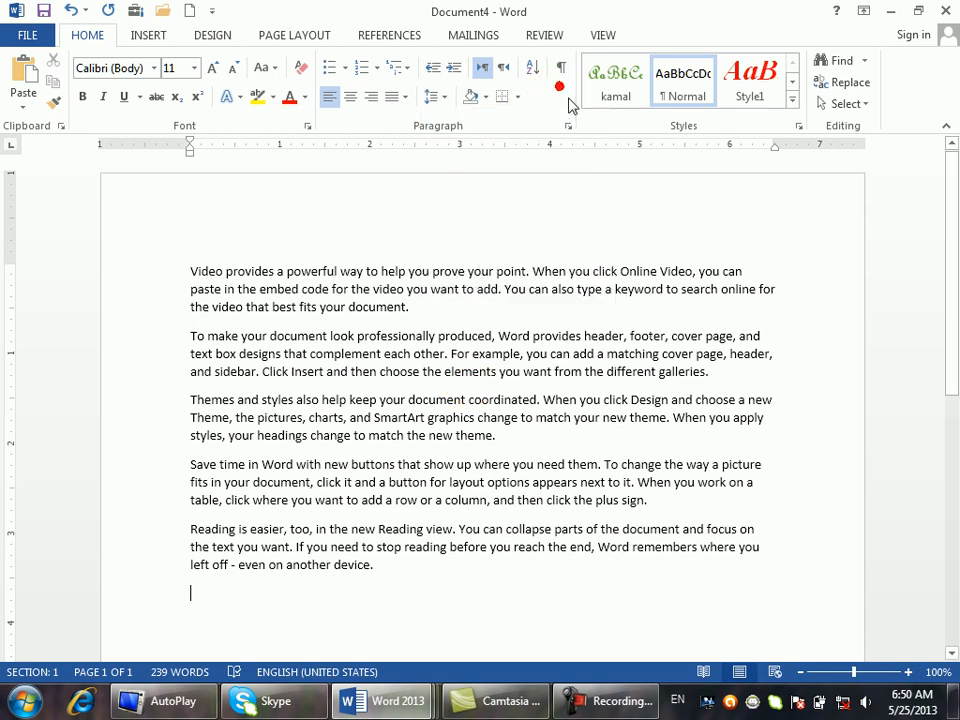
{"action": "left_click", "coordinate": [568, 126]}
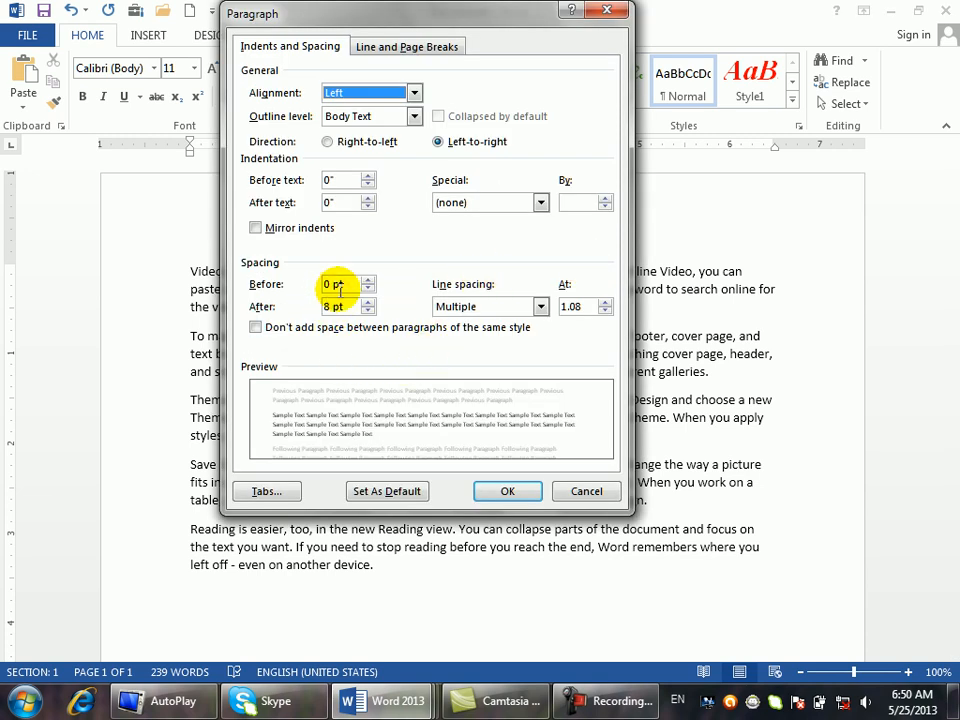
{"action": "left_click", "coordinate": [584, 492]}
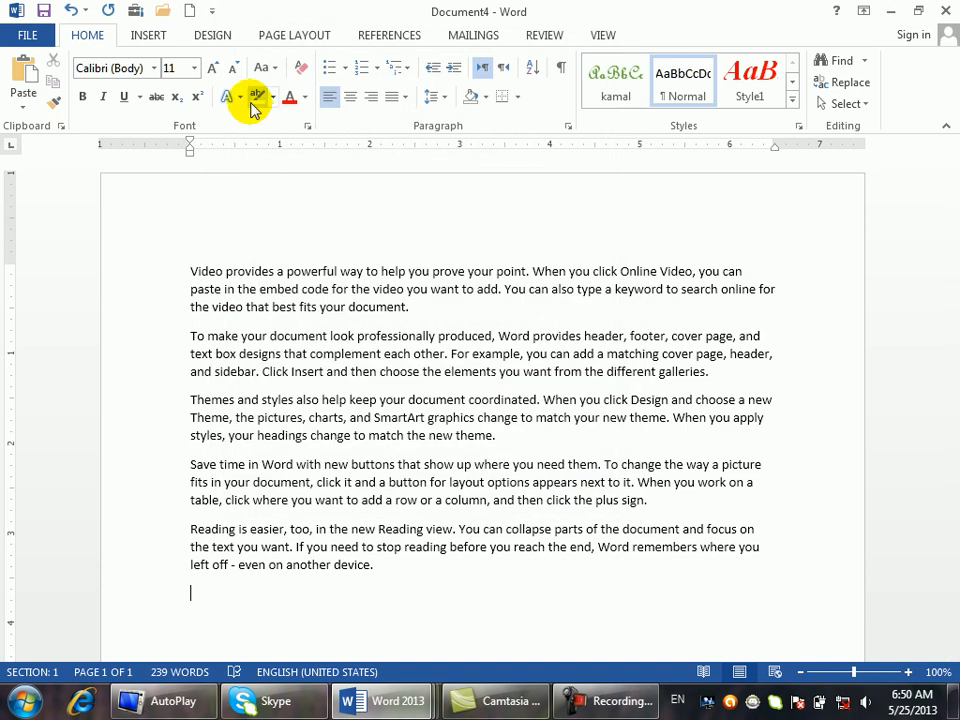
Apply the built-in Double paragraph spacing to the whole document
{"action": "left_click", "coordinate": [213, 36]}
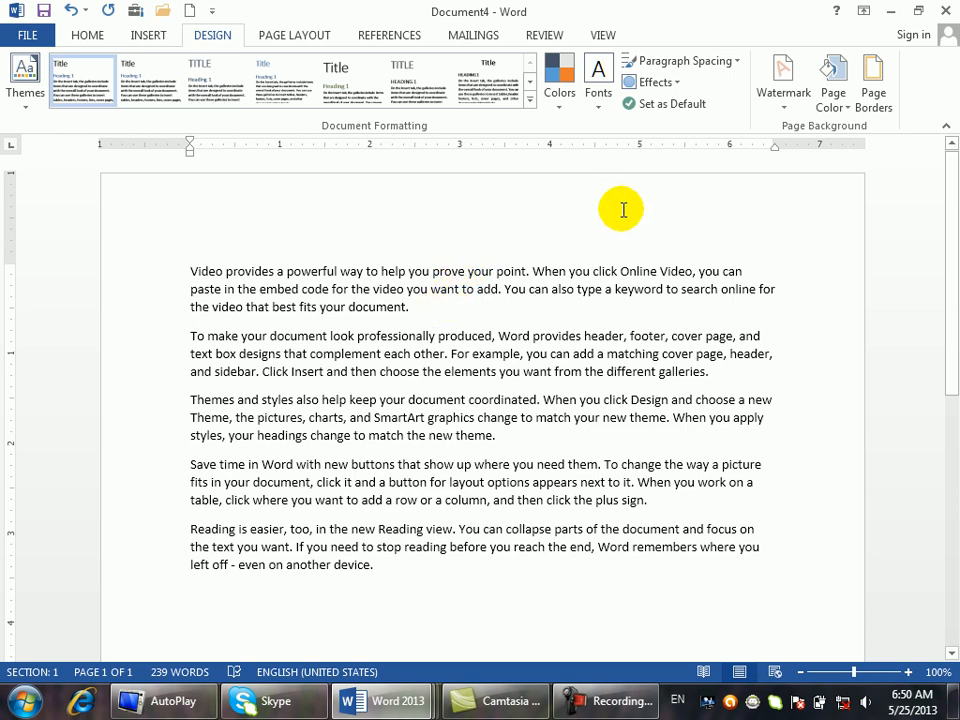
{"action": "left_click", "coordinate": [705, 60]}
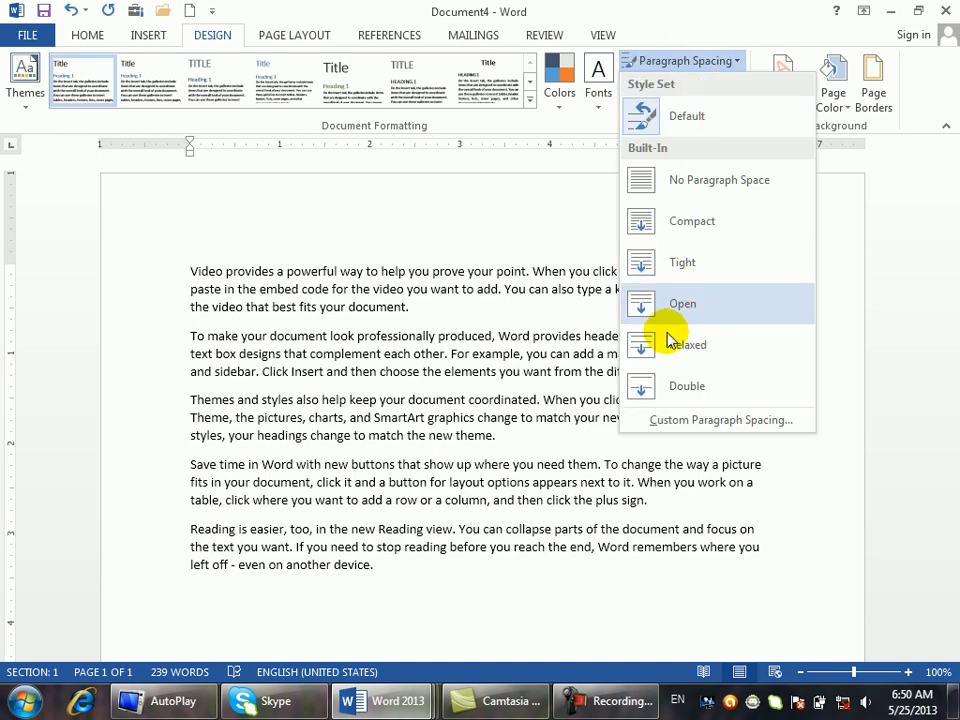
{"action": "left_click", "coordinate": [668, 390]}
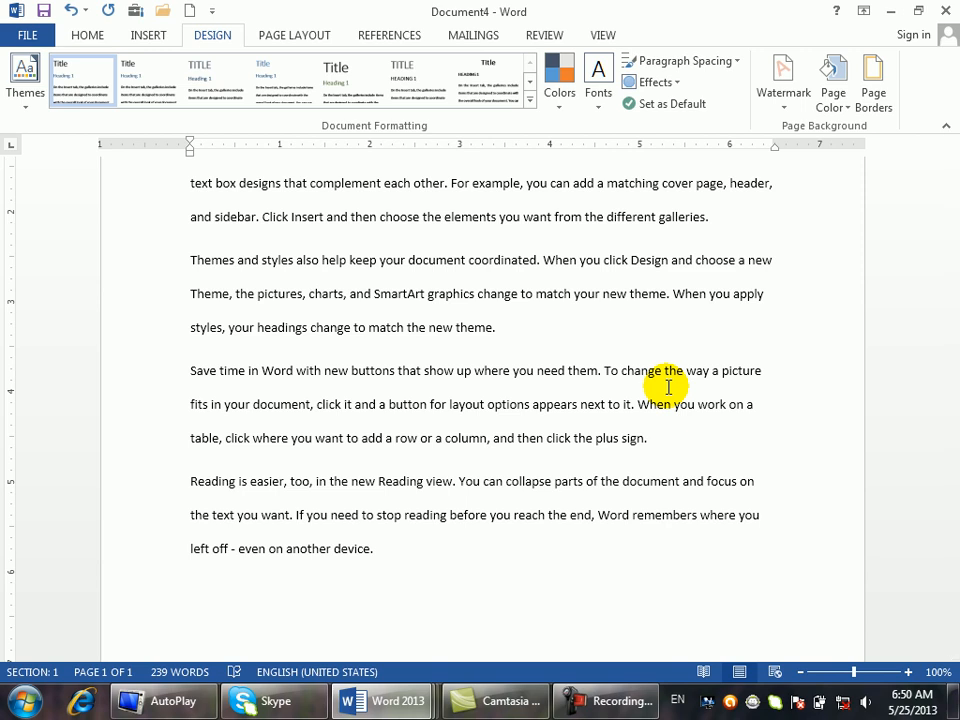
Through Custom Paragraph Spacing, set the default font color to standard red for new documents based on this template
{"action": "left_click", "coordinate": [736, 62]}
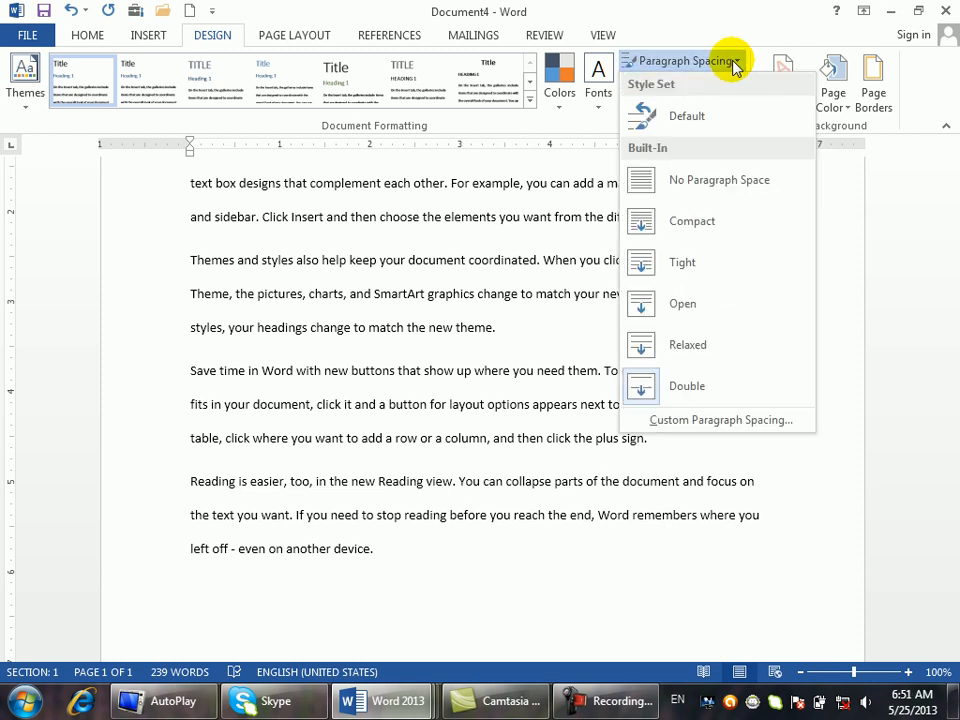
{"action": "left_click", "coordinate": [733, 419]}
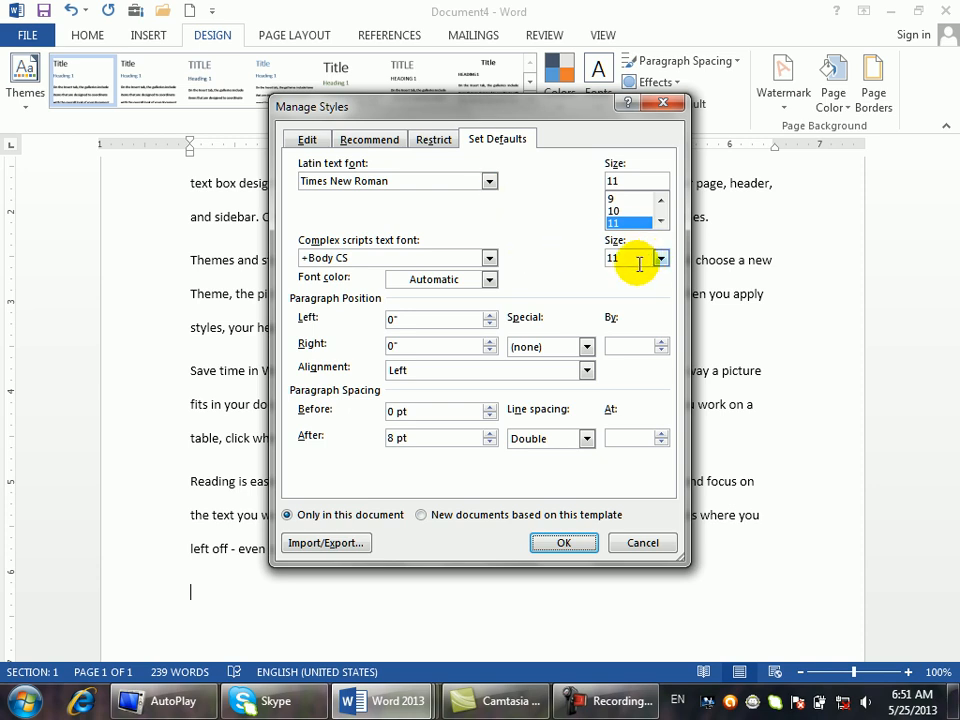
{"action": "left_click", "coordinate": [496, 282]}
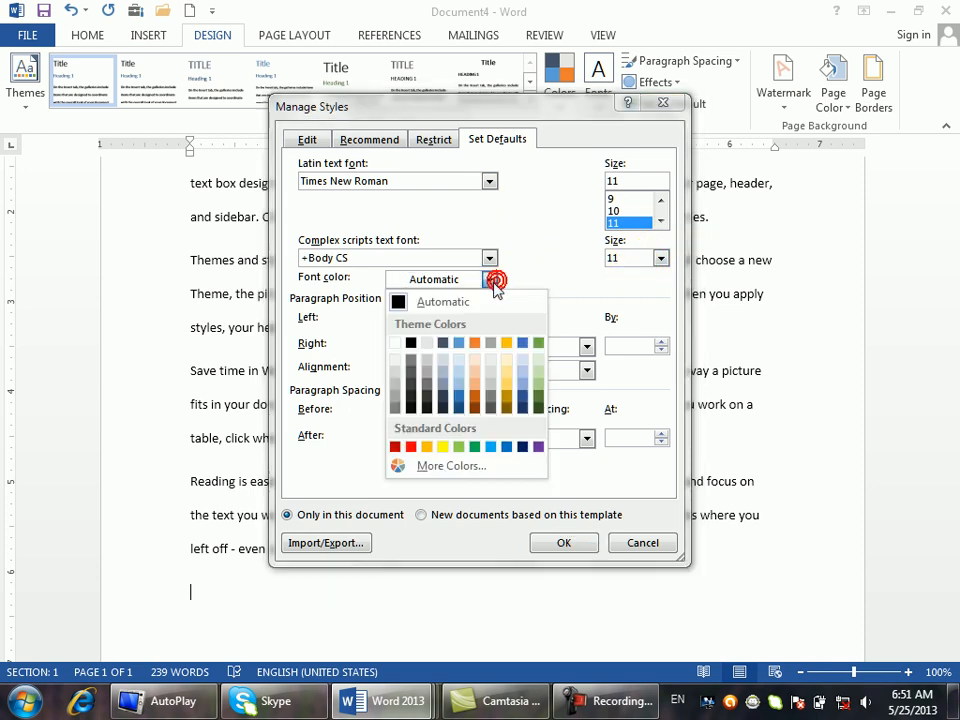
{"action": "left_click", "coordinate": [411, 446]}
{"action": "left_click", "coordinate": [447, 516]}
{"action": "left_click", "coordinate": [560, 543]}
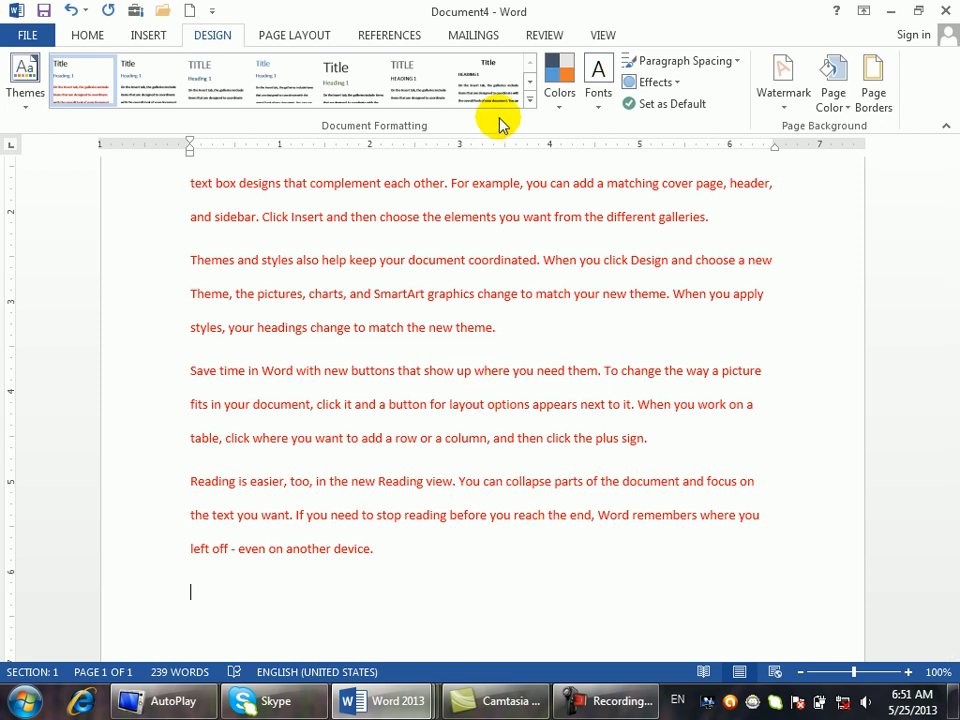
Apply the Inset theme effects and switch the document to the built-in green theme
{"action": "left_click", "coordinate": [672, 83]}
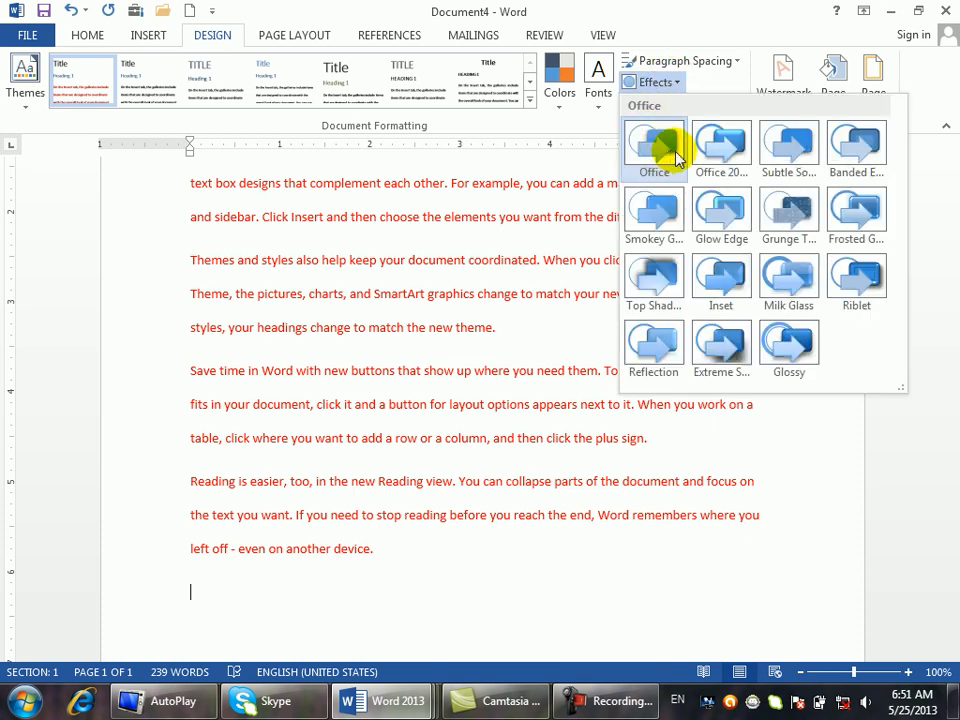
{"action": "left_click", "coordinate": [720, 275]}
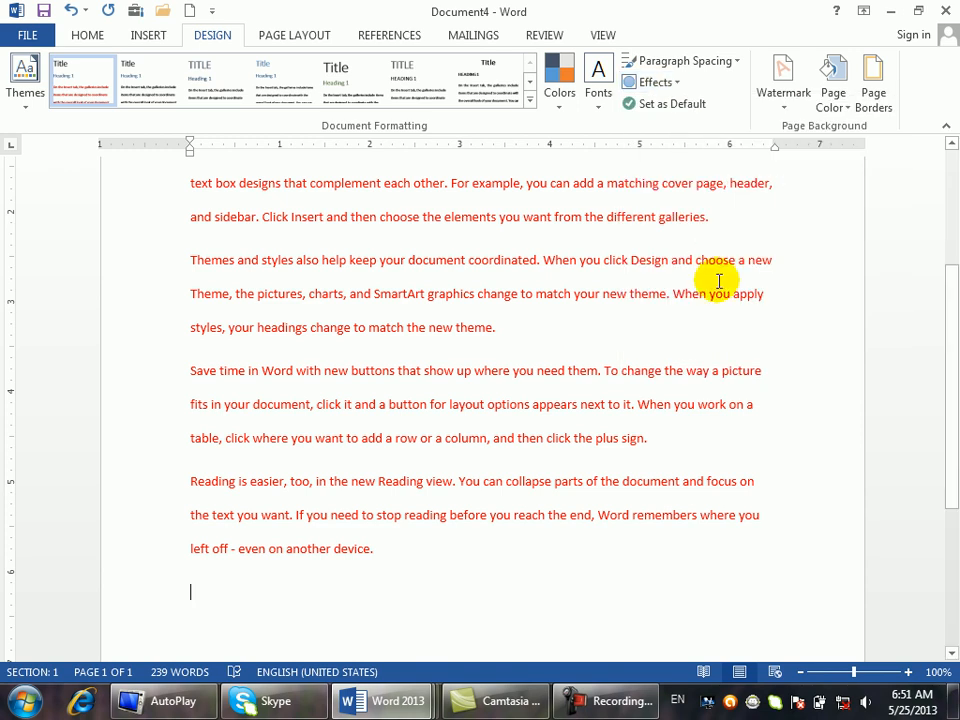
{"action": "left_click", "coordinate": [28, 88]}
{"action": "left_click", "coordinate": [104, 165]}
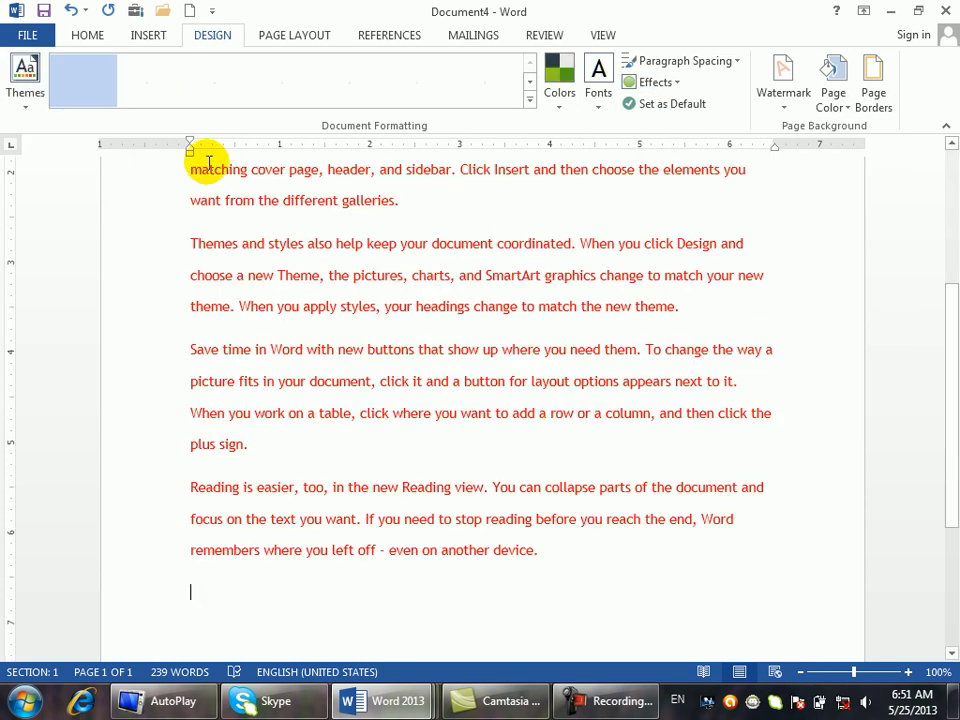
Apply the Milk Glass theme effects to the document
{"action": "left_click", "coordinate": [657, 82]}
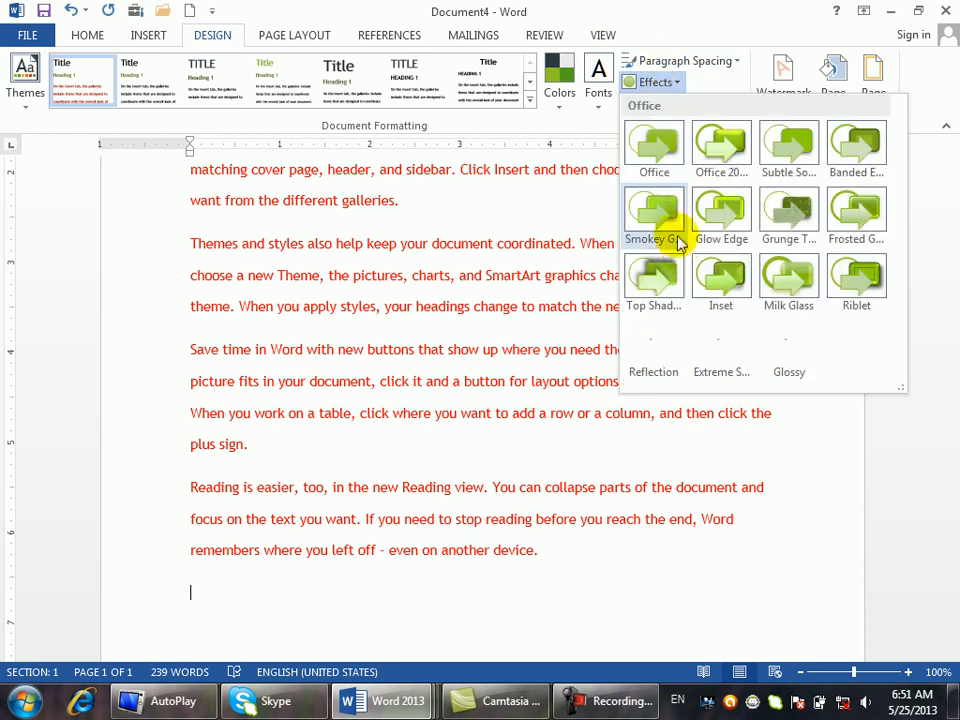
{"action": "left_click", "coordinate": [805, 278]}
{"action": "left_click", "coordinate": [162, 12]}
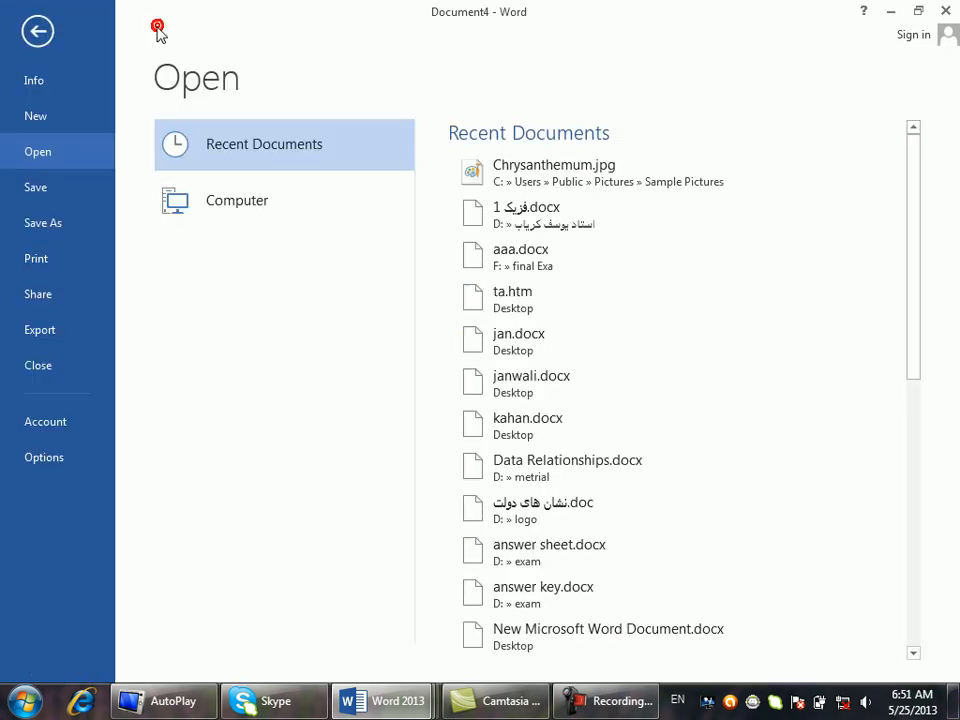
{"action": "left_click", "coordinate": [32, 28]}
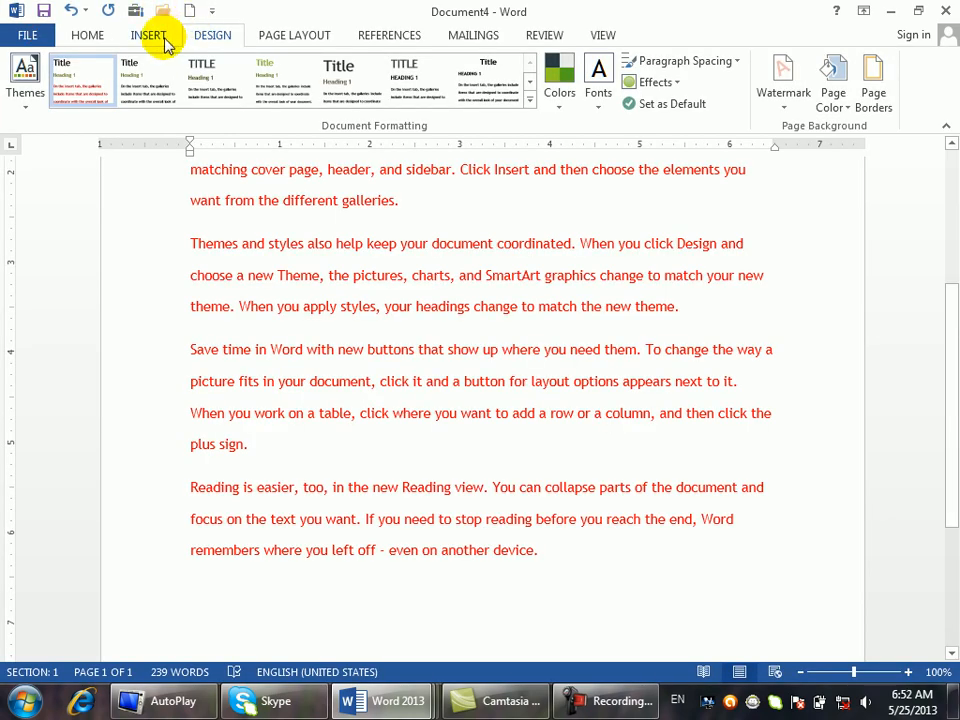
Draw a rounded rectangle about 0.89" high and 2.09" wide over the text and place two copies of it below
{"action": "left_click", "coordinate": [155, 35]}
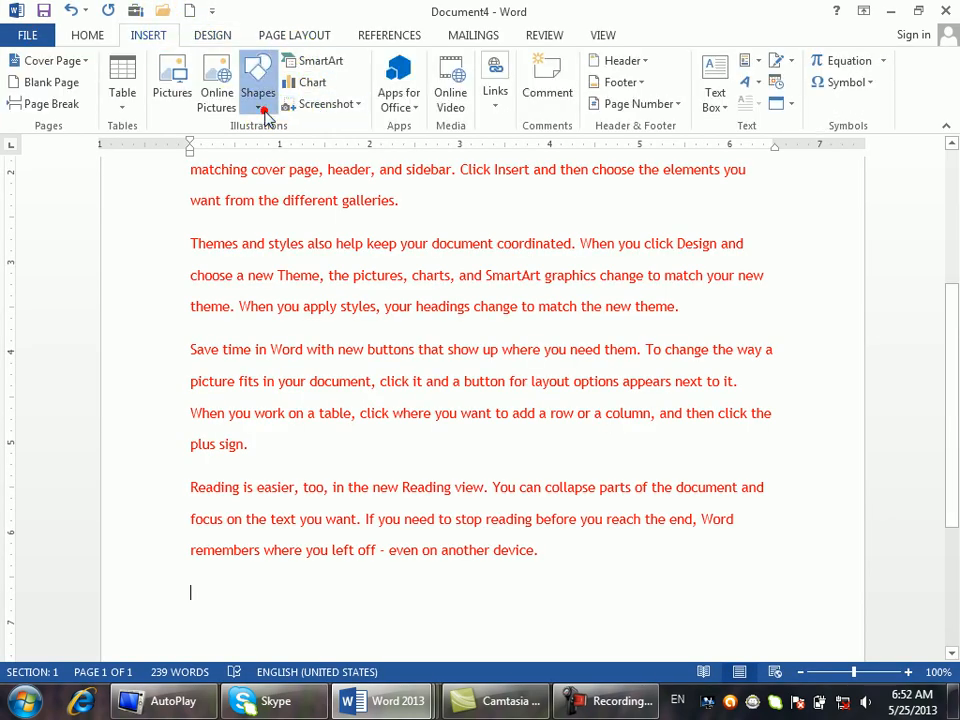
{"action": "left_click", "coordinate": [258, 95]}
{"action": "left_click", "coordinate": [341, 152]}
{"action": "left_click_drag", "start_coordinate": [296, 233], "coordinate": [485, 312]}
{"action": "mouse_move", "coordinate": [401, 283]}
{"action": "left_mouse_down"}
{"action": "mouse_move", "coordinate": [433, 219]}
{"action": "mouse_move", "coordinate": [450, 289]}
{"action": "mouse_move", "coordinate": [439, 467]}
{"action": "left_mouse_up"}
{"action": "left_click_drag", "start_coordinate": [437, 392], "coordinate": [384, 503]}
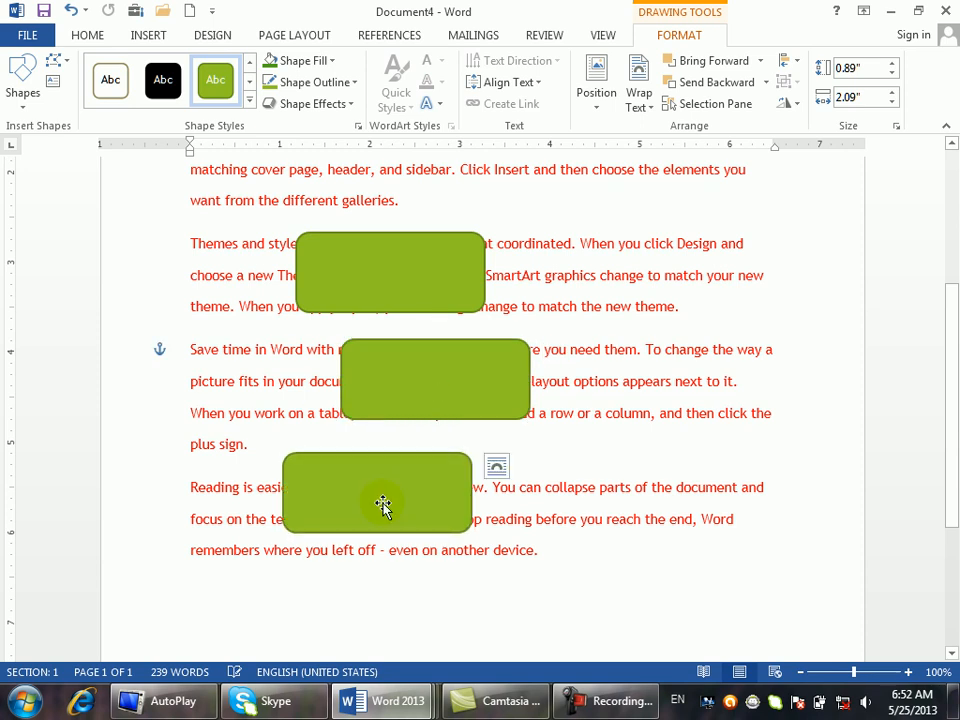
Give the lowest rectangle the solid black shape style and the uppermost one the red style from the gallery's last row
{"action": "left_click", "coordinate": [166, 79]}
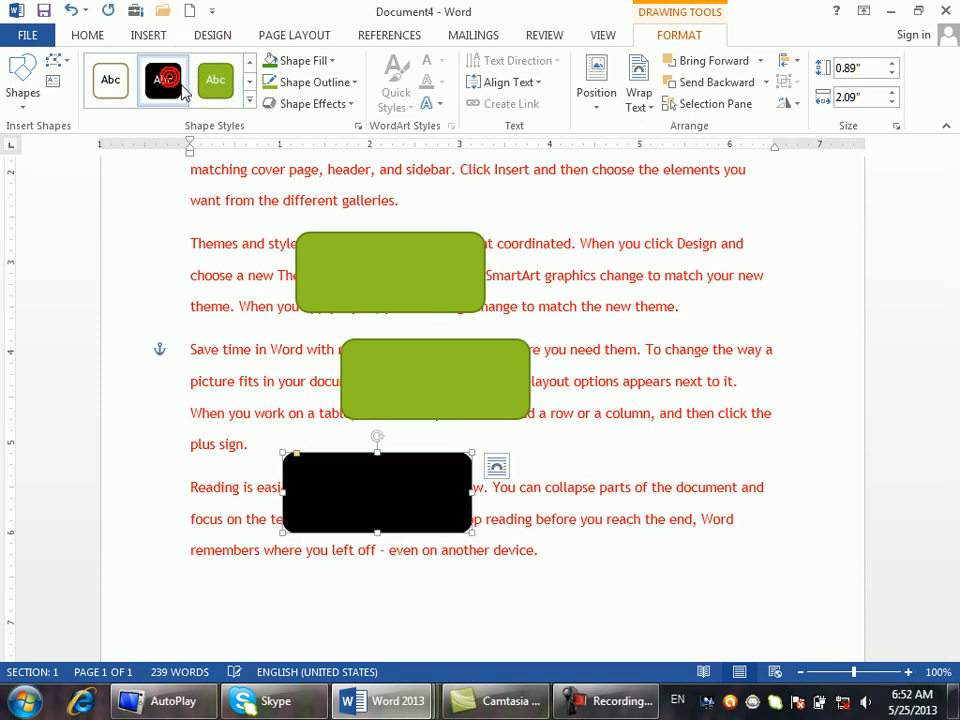
{"action": "left_click", "coordinate": [326, 257]}
{"action": "left_click", "coordinate": [249, 101]}
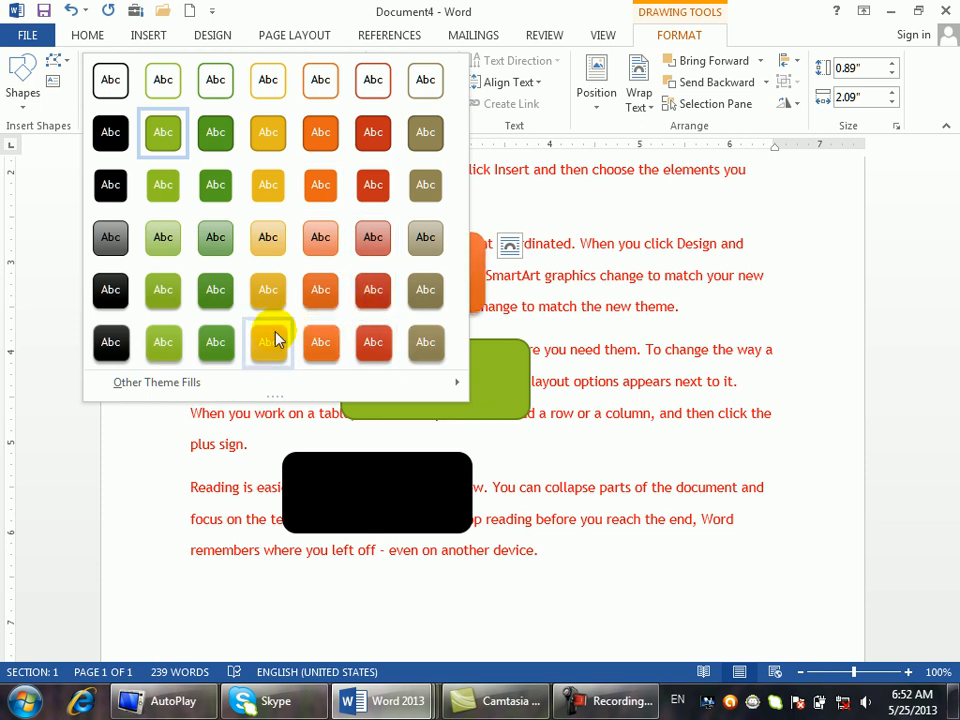
{"action": "left_click", "coordinate": [368, 348]}
Fill the middle green rectangle with the dark-variation gradient that radiates from its center
{"action": "left_click", "coordinate": [387, 372]}
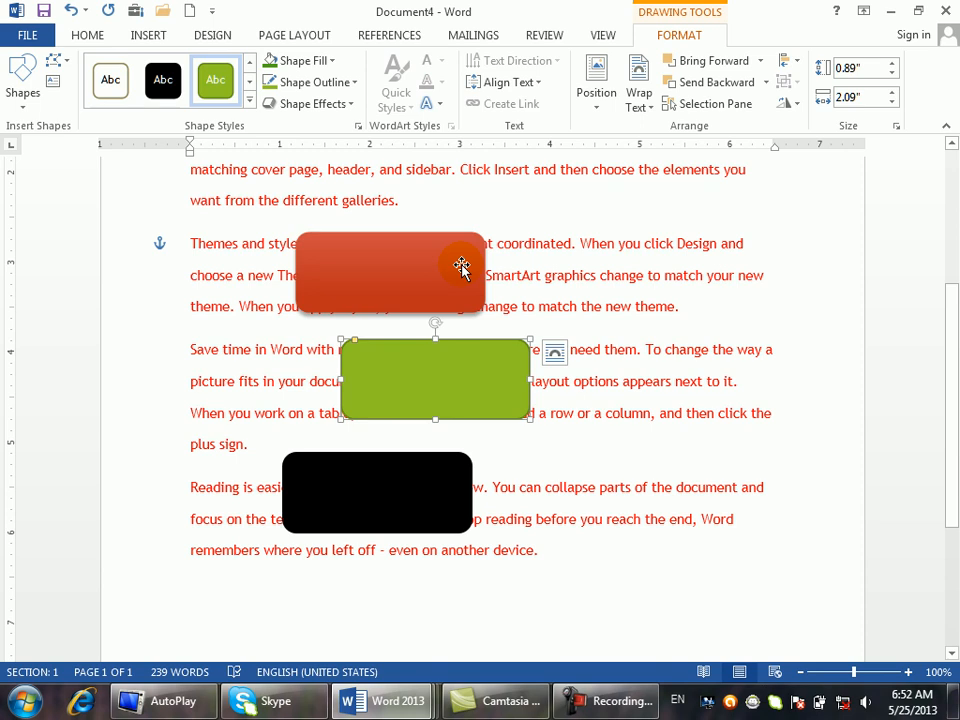
{"action": "left_click", "coordinate": [358, 126]}
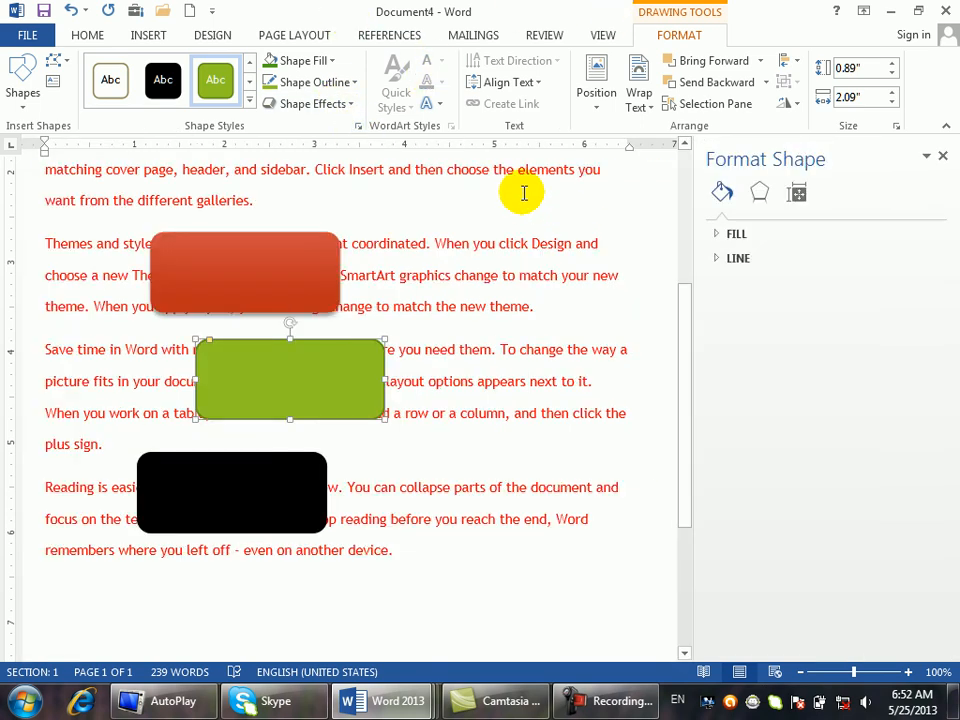
{"action": "left_click", "coordinate": [943, 160]}
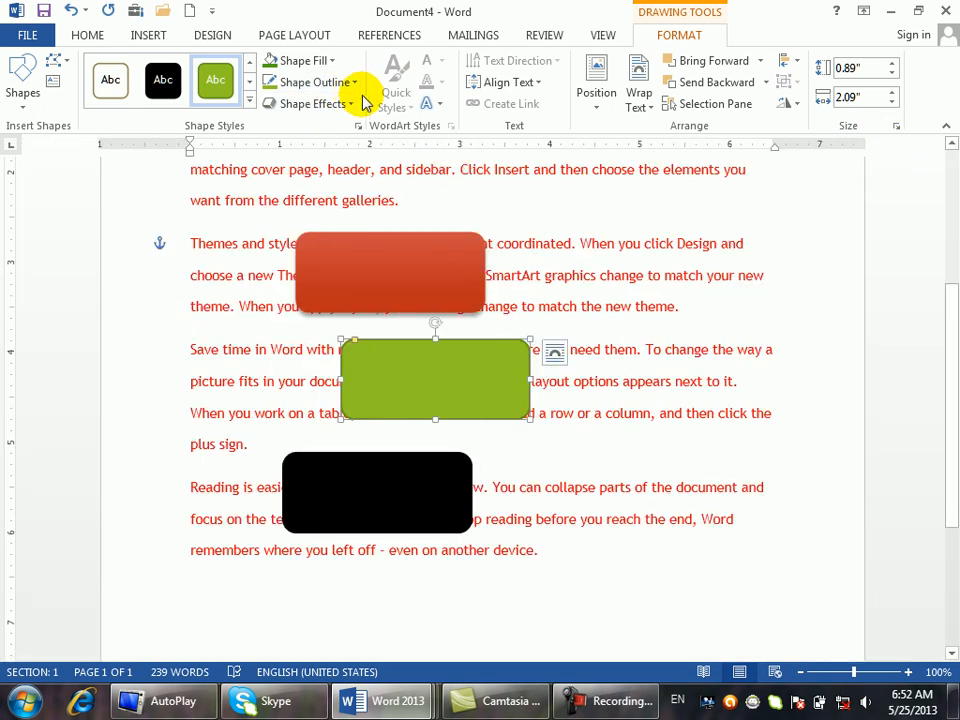
{"action": "left_click", "coordinate": [331, 61]}
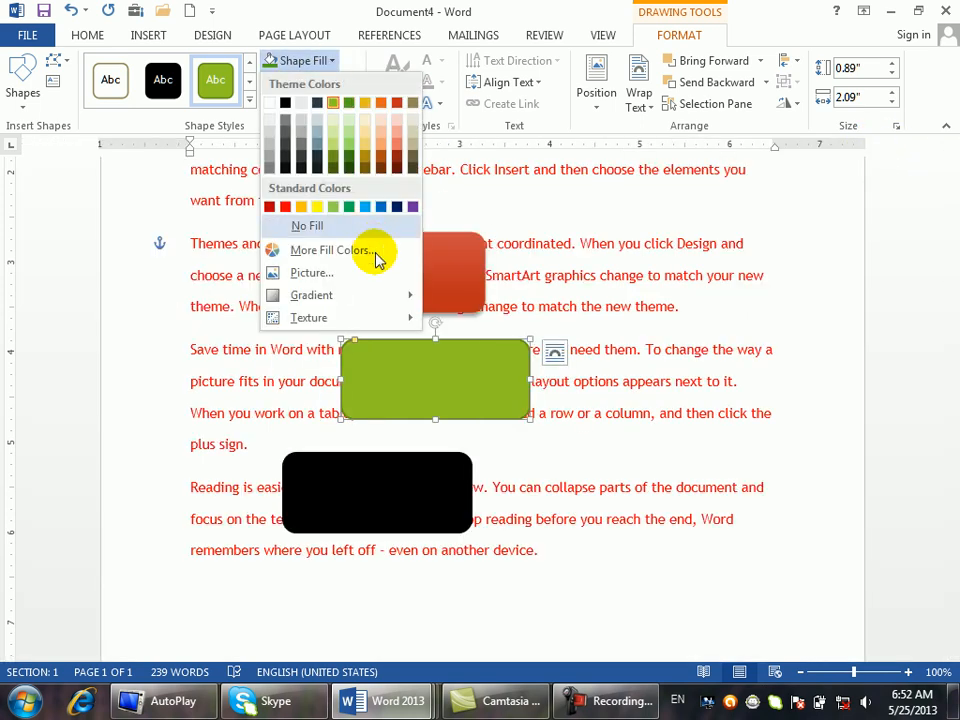
{"action": "mouse_move", "coordinate": [386, 294]}
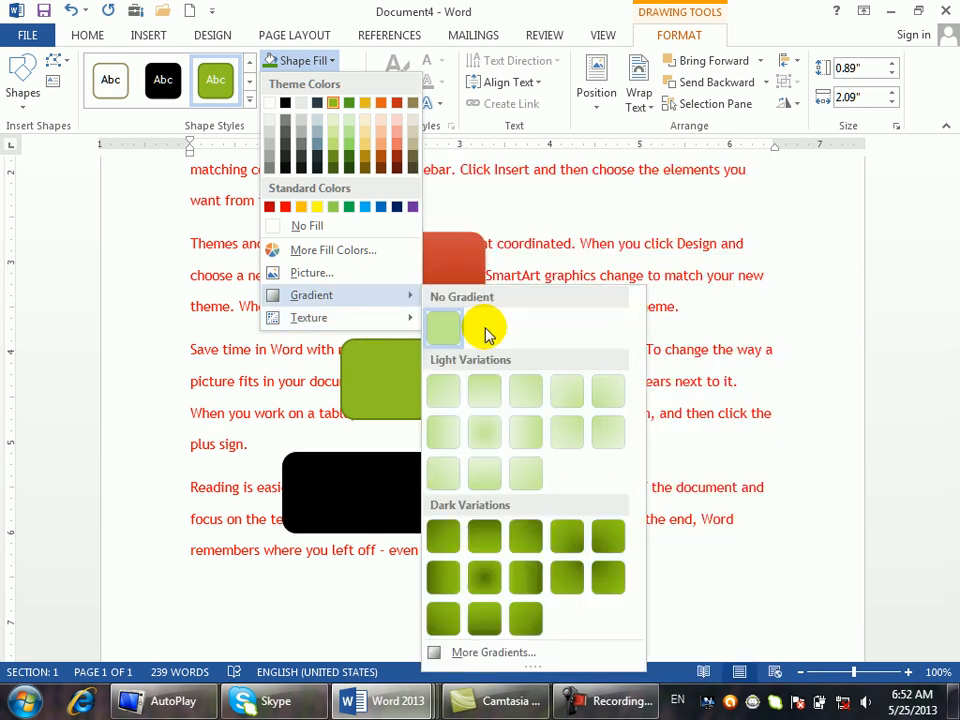
{"action": "left_click", "coordinate": [487, 576]}
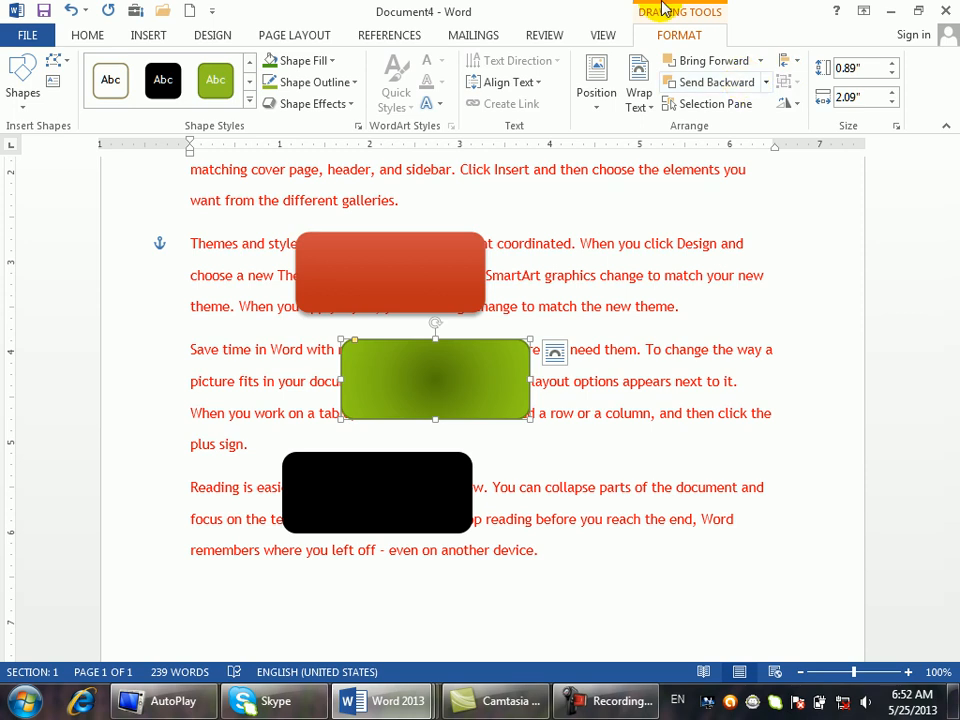
Apply the Extreme Shadow theme effects to the document's shapes and deselect the rectangle
{"action": "left_click", "coordinate": [213, 33]}
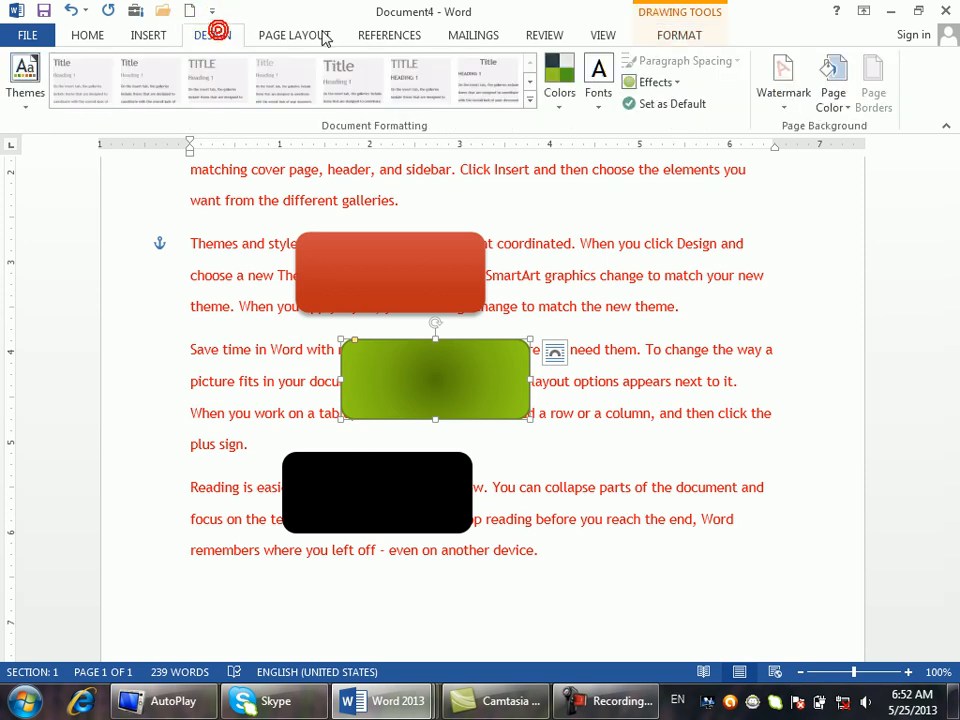
{"action": "left_click", "coordinate": [674, 84]}
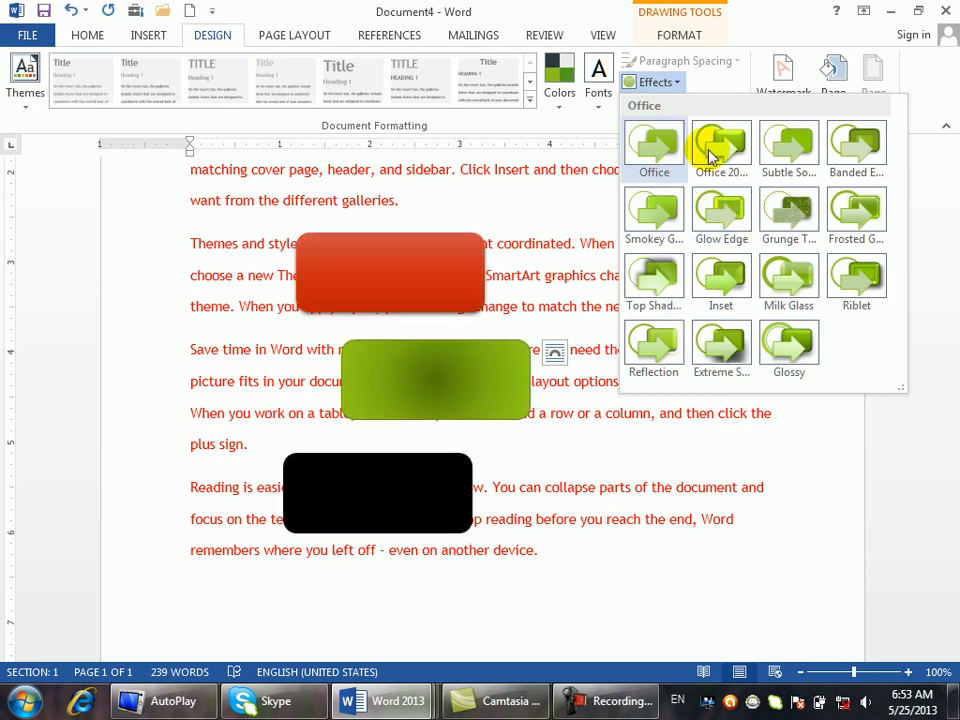
{"action": "left_click", "coordinate": [737, 364]}
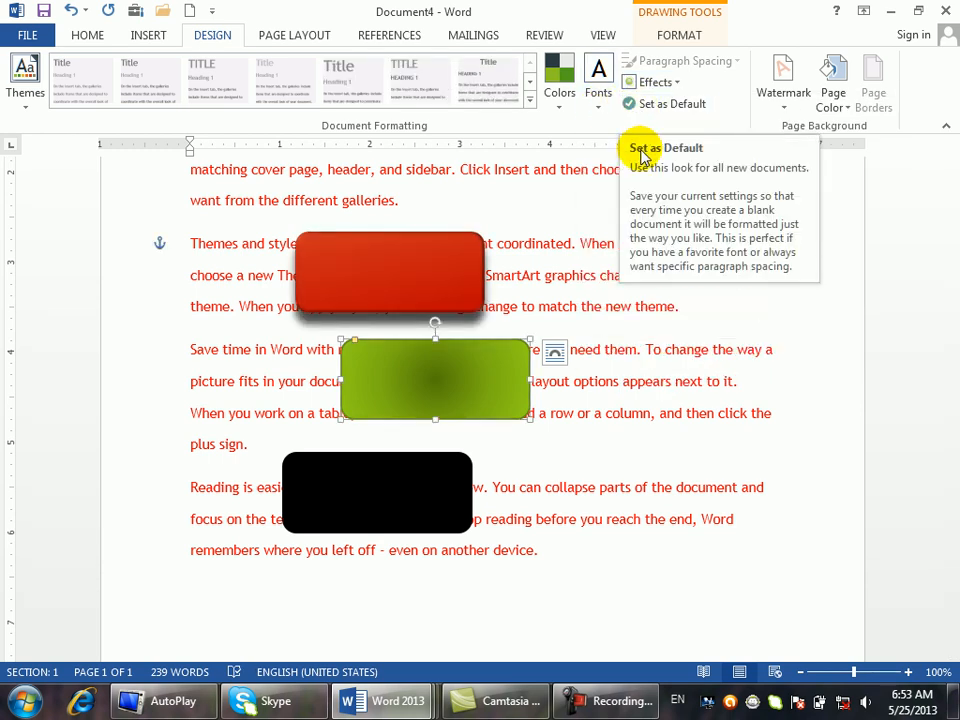
{"action": "left_click", "coordinate": [545, 252]}
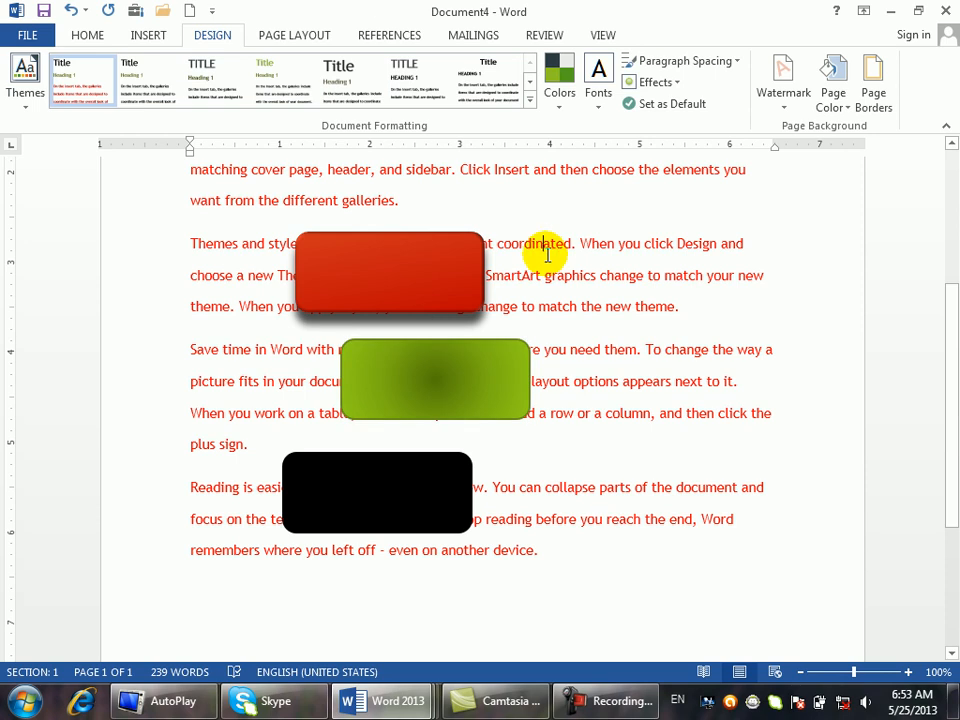
Create a new blank document and fill it with sample paragraphs using =rand()
{"action": "key", "text": "ctrl+n"}
{"action": "type", "text": "=r"}
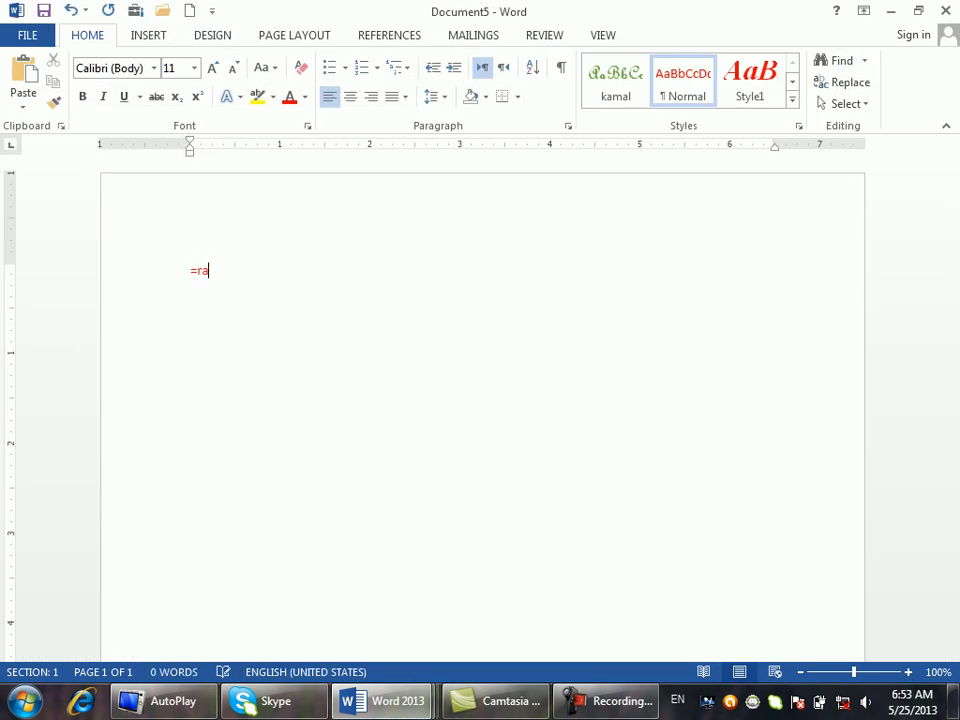
{"action": "type", "text": "a"}
{"action": "left_click", "coordinate": [544, 253]}
{"action": "type", "text": "nd()"}
{"action": "key", "text": "Return"}
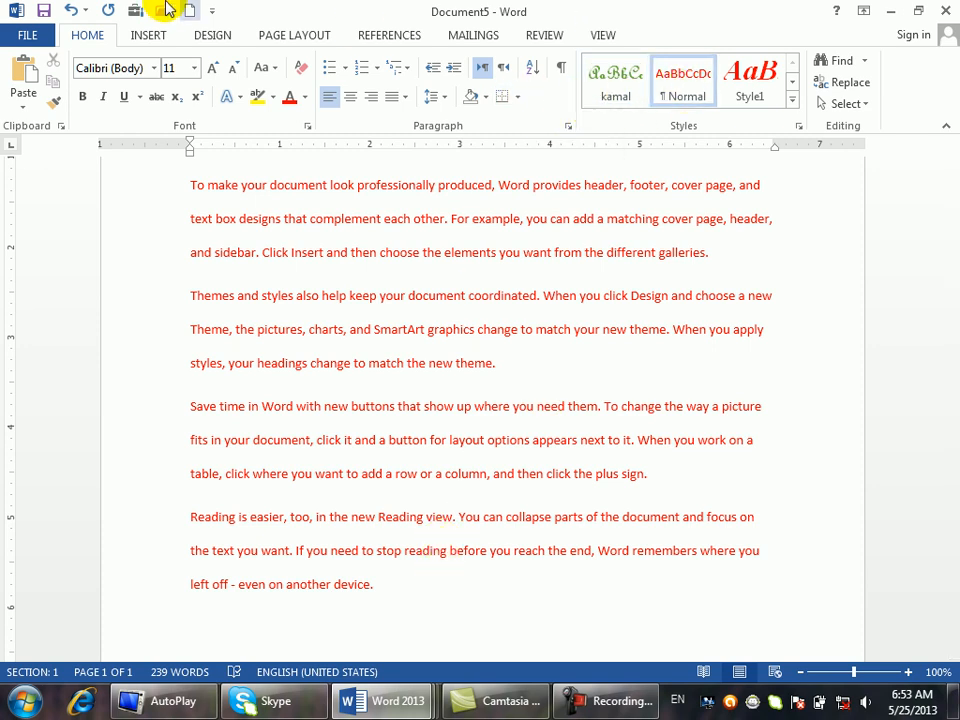
Choose the Custom 4 theme colors and apply the black-and-white style set with the centered title to the sample text
{"action": "left_click", "coordinate": [207, 35]}
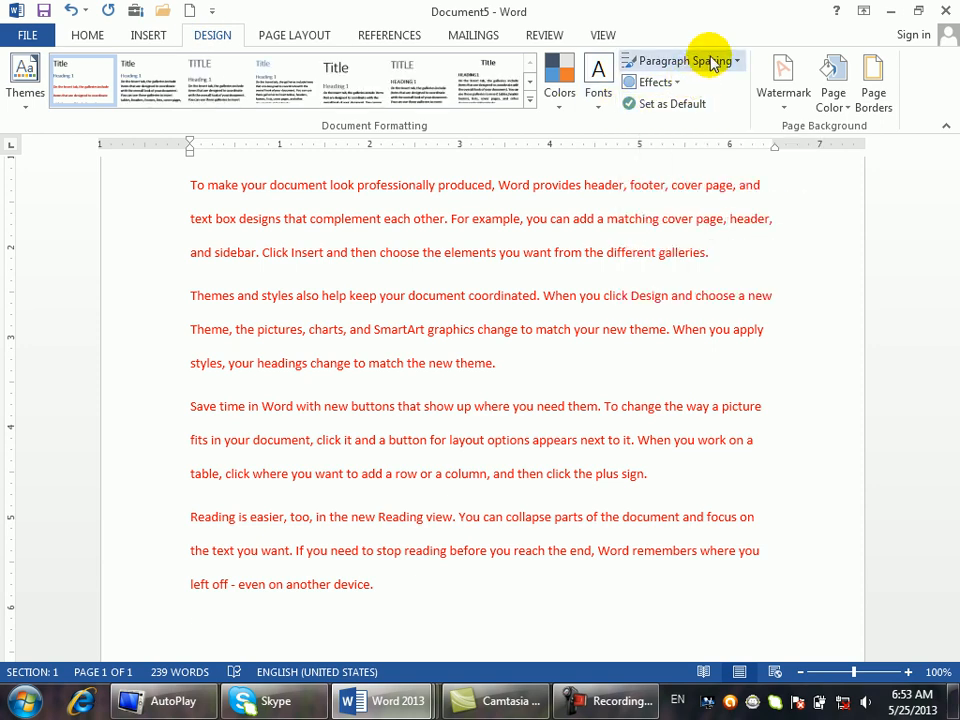
{"action": "left_click", "coordinate": [583, 100]}
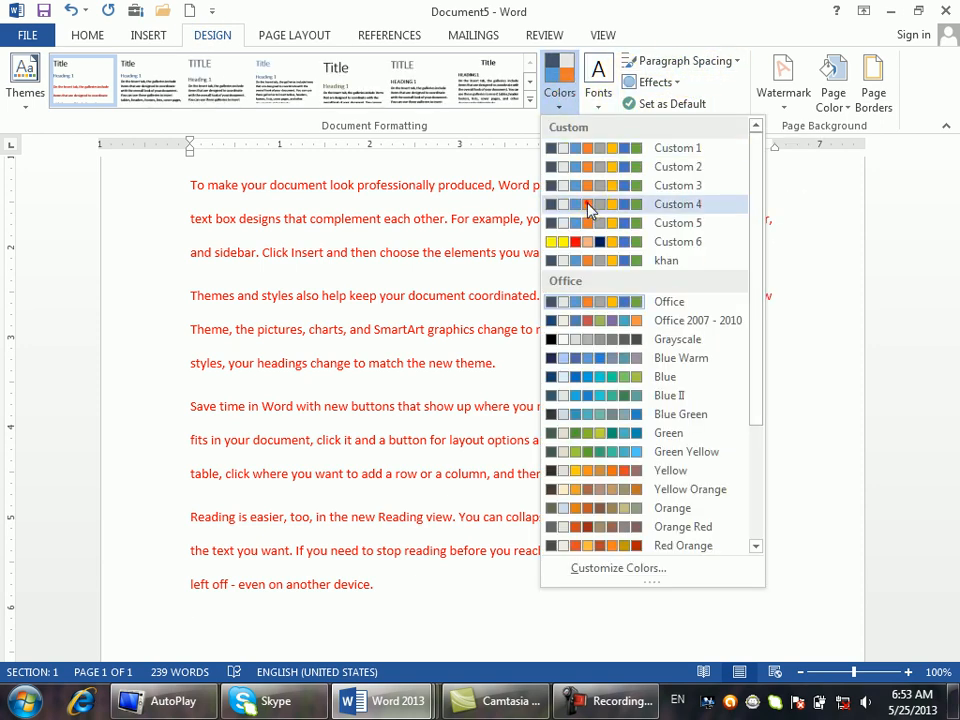
{"action": "left_click", "coordinate": [621, 200]}
{"action": "left_click", "coordinate": [350, 80]}
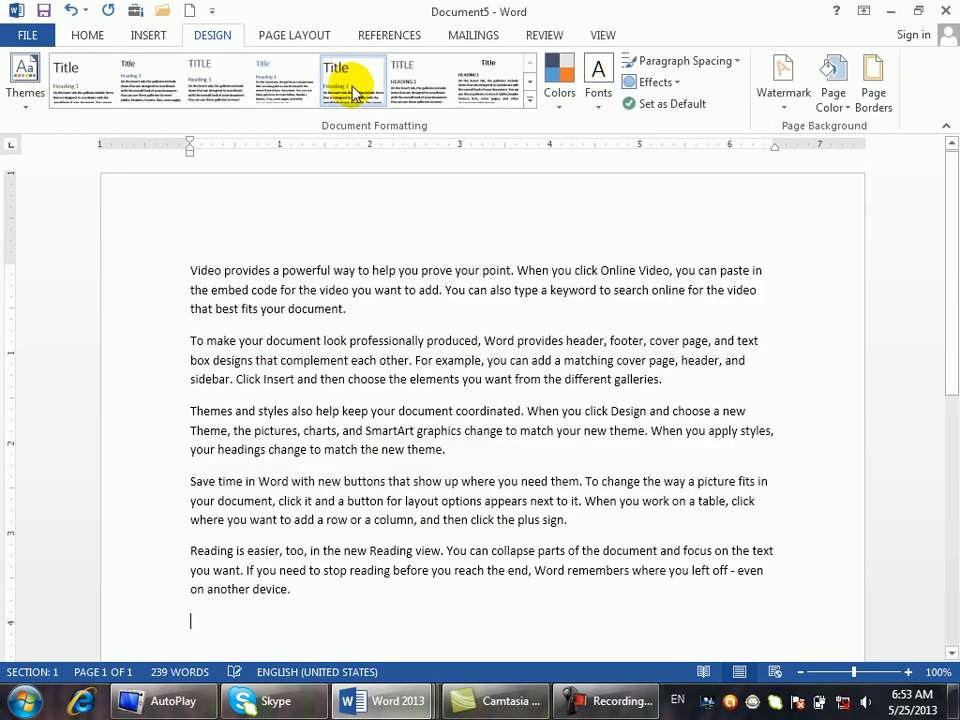
{"action": "left_click", "coordinate": [406, 81]}
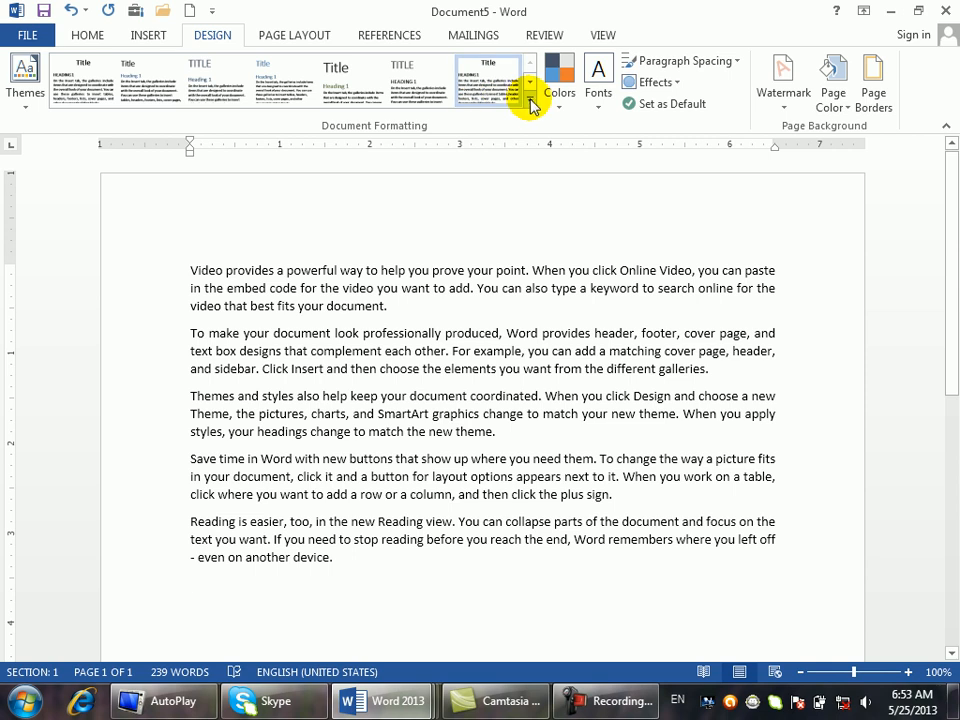
Apply the second built-in style set, with blue title and heading, and make it the default for new blank documents
{"action": "left_click", "coordinate": [530, 100]}
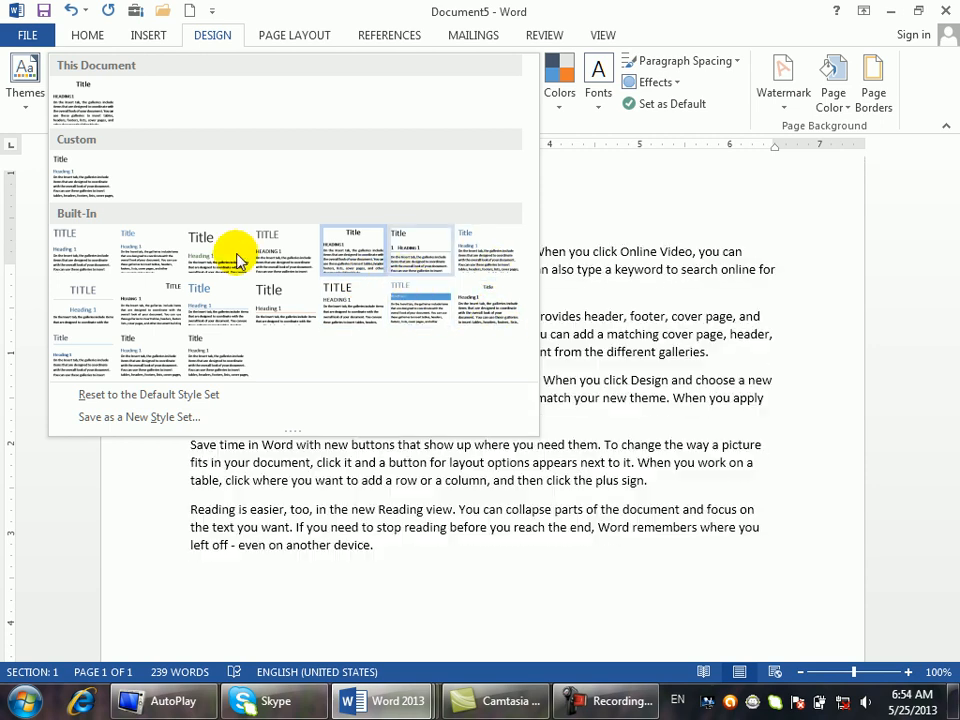
{"action": "left_click", "coordinate": [133, 253]}
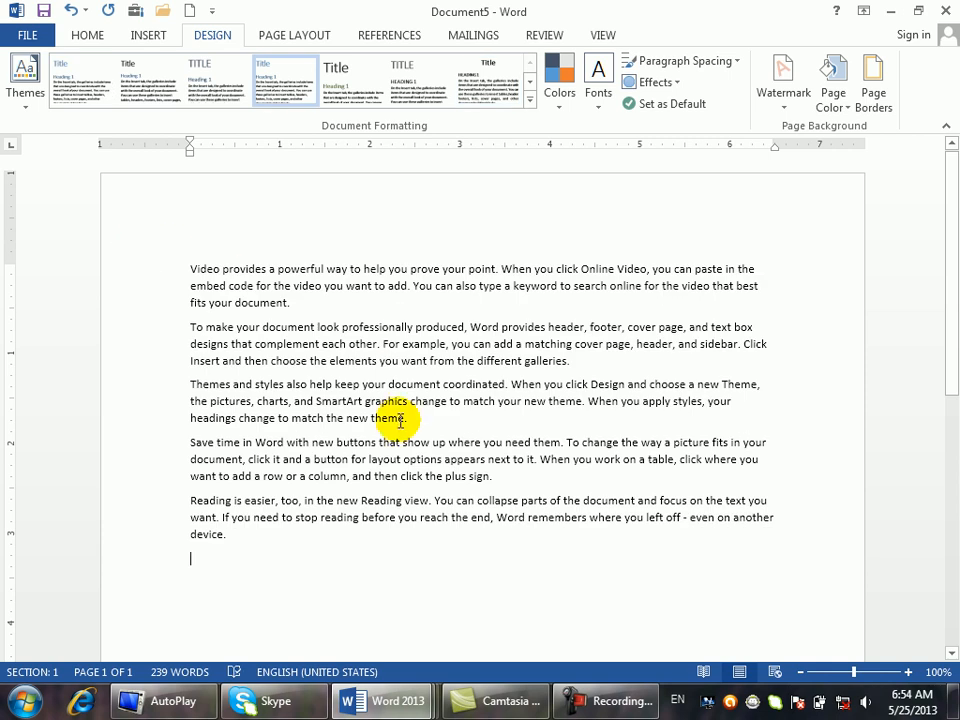
{"action": "left_click", "coordinate": [684, 110]}
{"action": "left_click", "coordinate": [446, 404]}
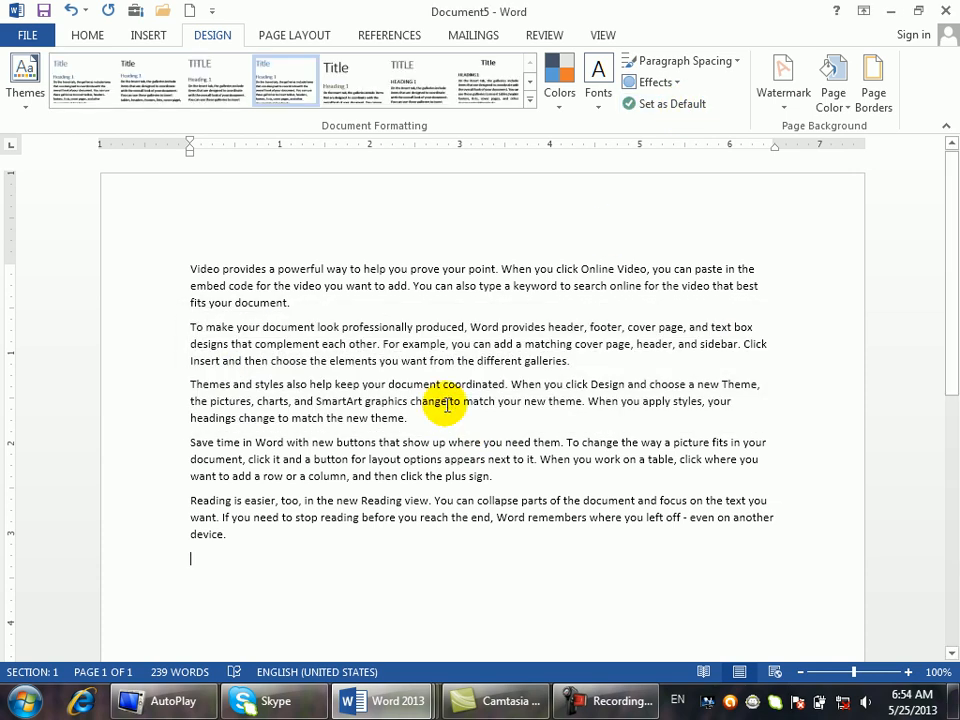
Check the new default by creating another blank document and generating sample paragraphs with =rand()
{"action": "key", "text": "F10"}
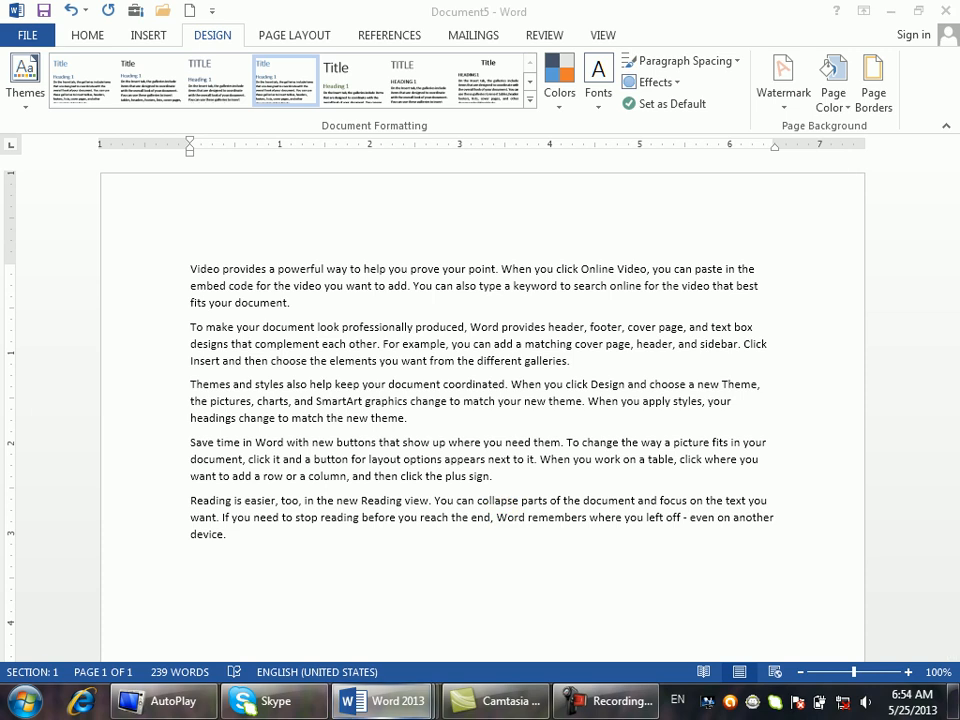
{"action": "key", "text": "ctrl+n"}
{"action": "left_click", "coordinate": [499, 521]}
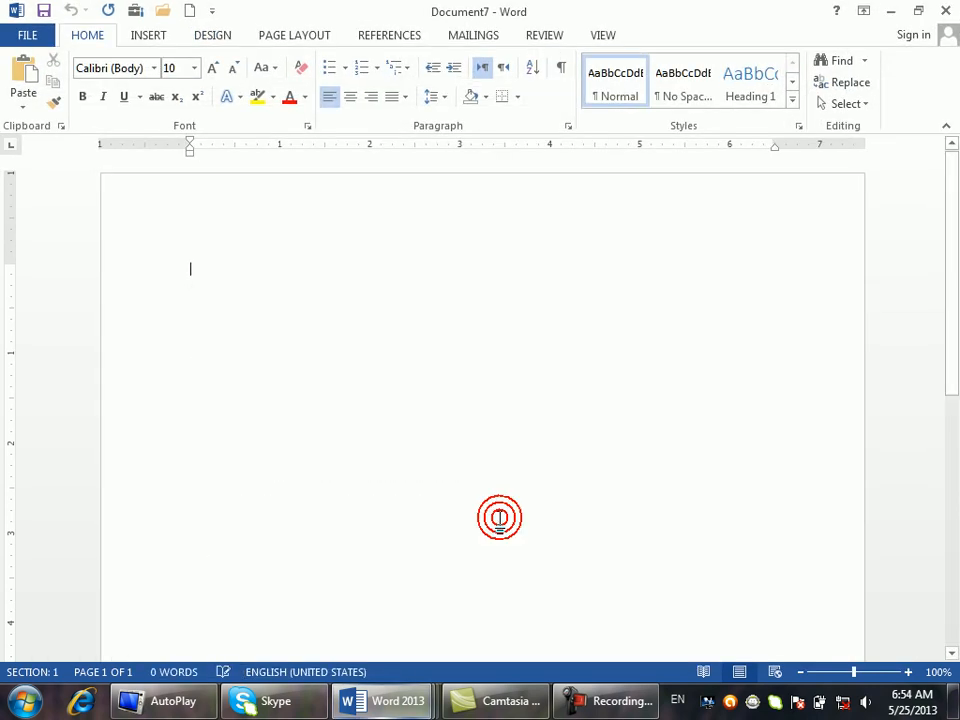
{"action": "type", "text": "=rand"}
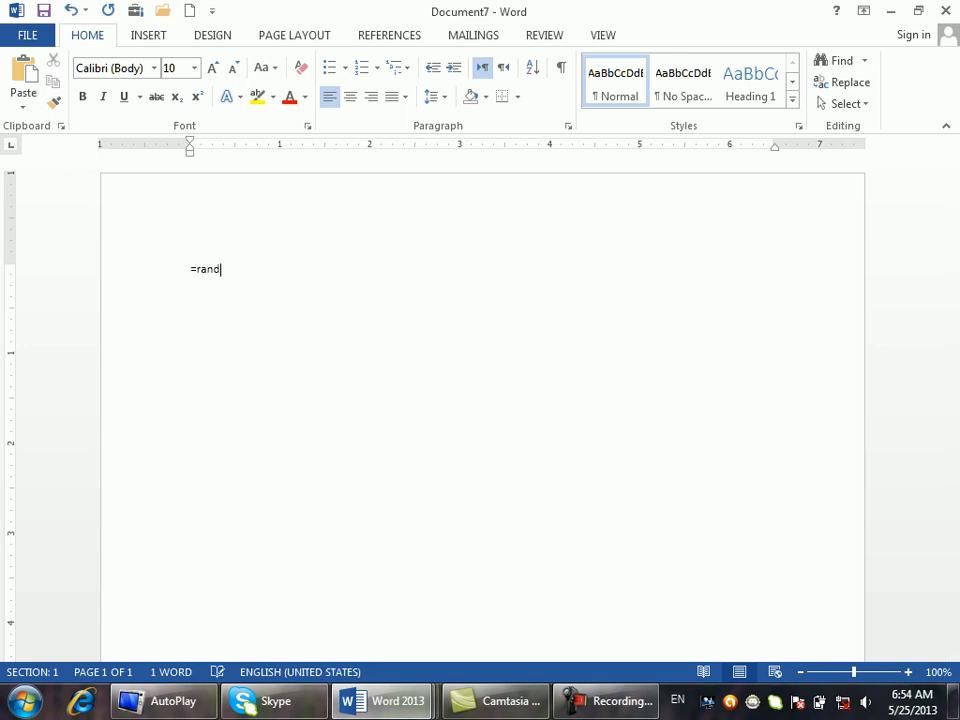
{"action": "type", "text": "()"}
{"action": "key", "text": "Return"}
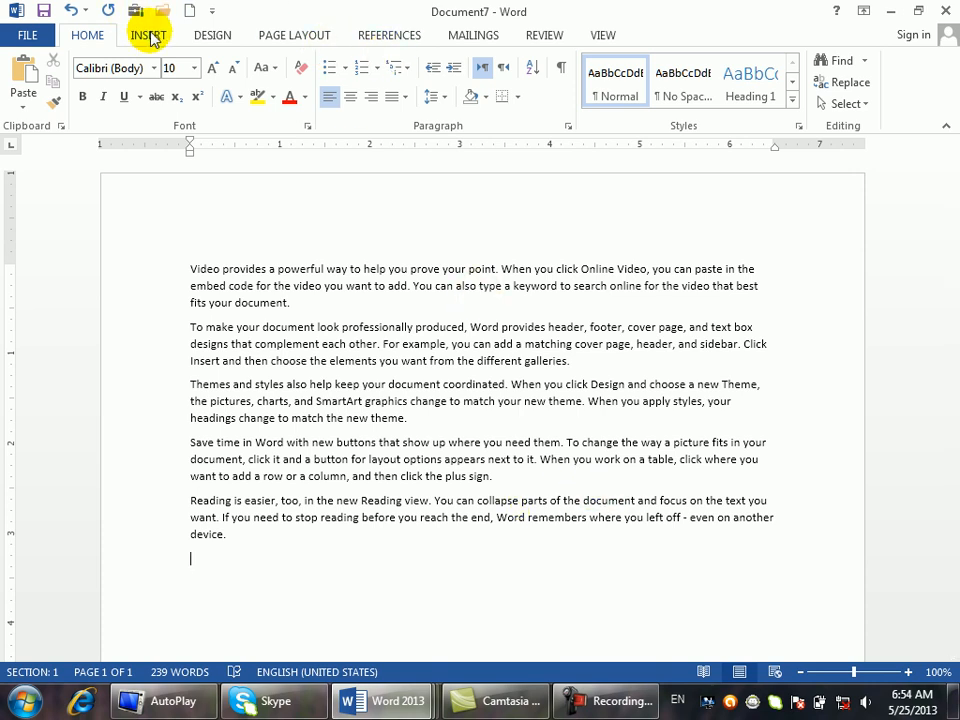
Apply the black-and-white style set with the centered title and set it as the default for new blank documents
{"action": "left_click", "coordinate": [227, 37]}
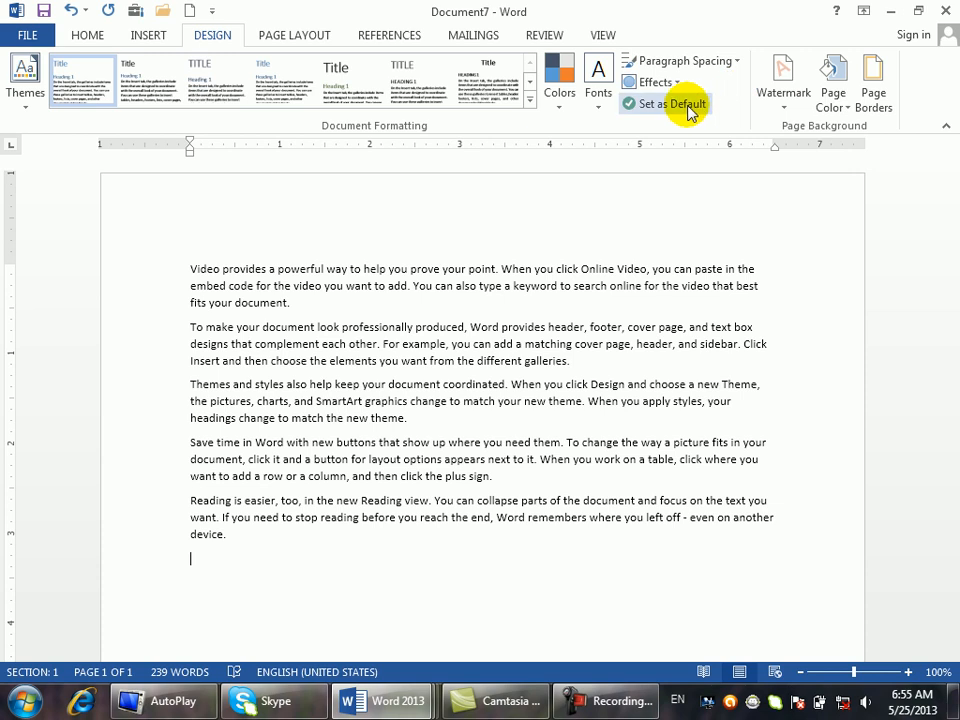
{"action": "left_click", "coordinate": [497, 86]}
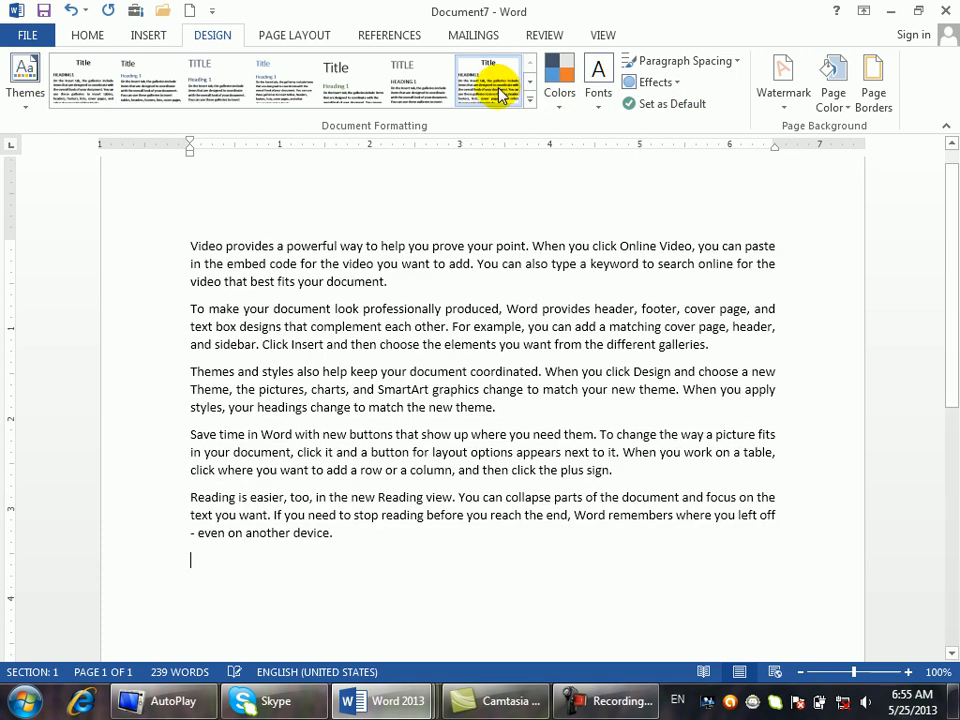
{"action": "left_click", "coordinate": [664, 103]}
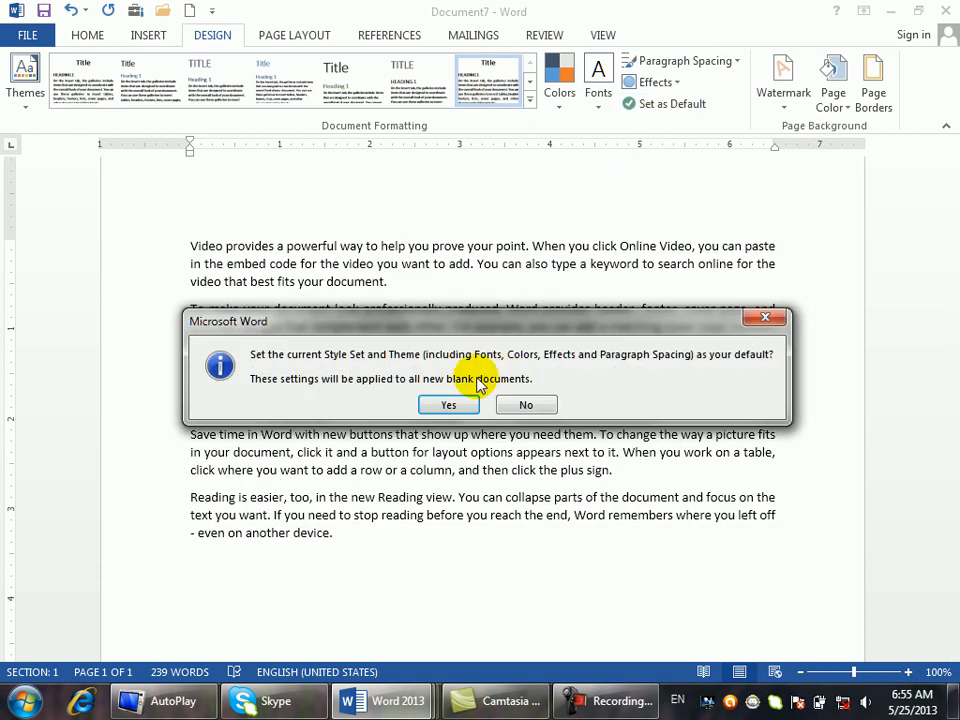
{"action": "left_click", "coordinate": [451, 405]}
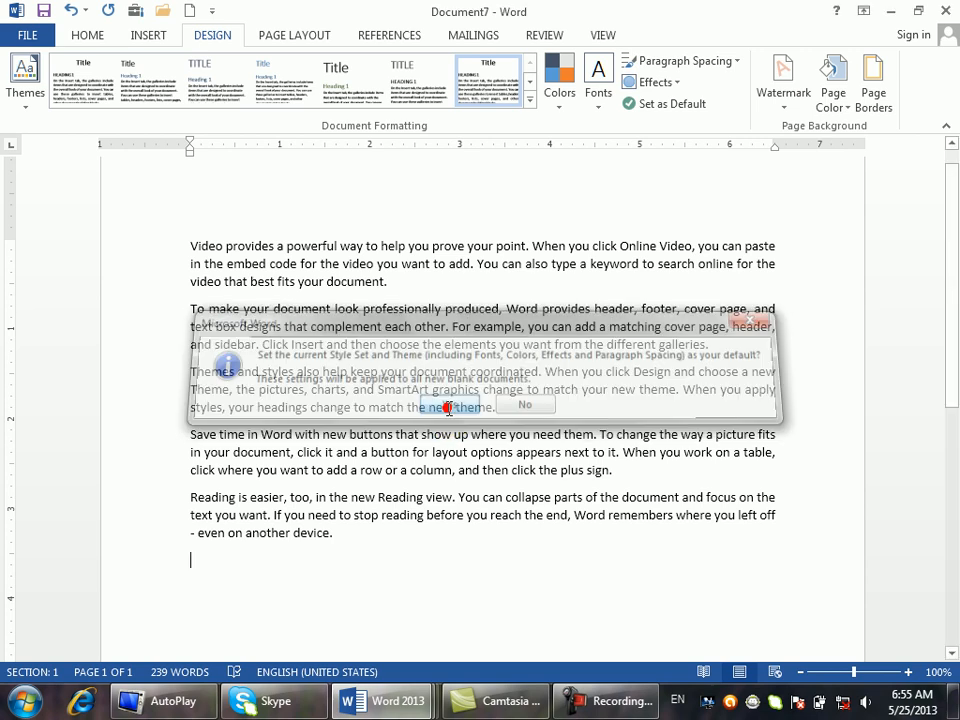